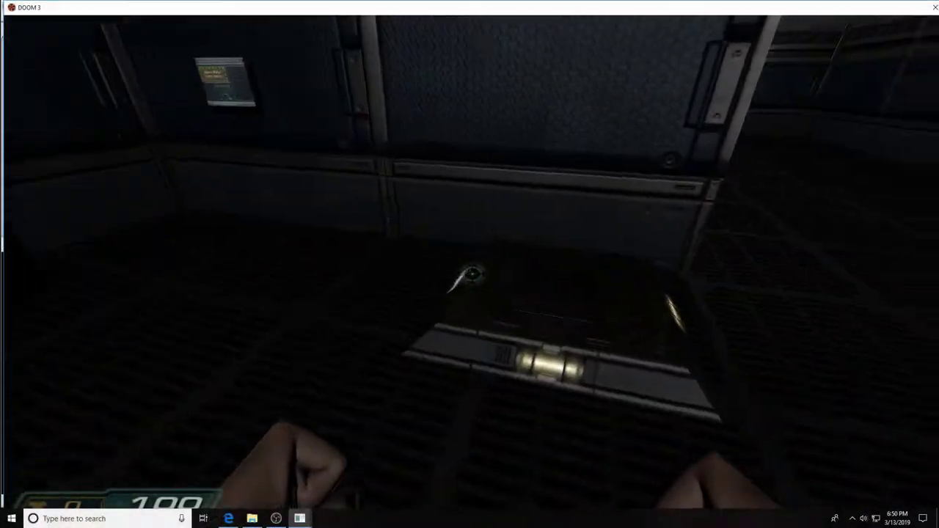
{"action": "key", "text": "w"}
{"action": "key", "text": "space"}
{"action": "key", "text": "space"}
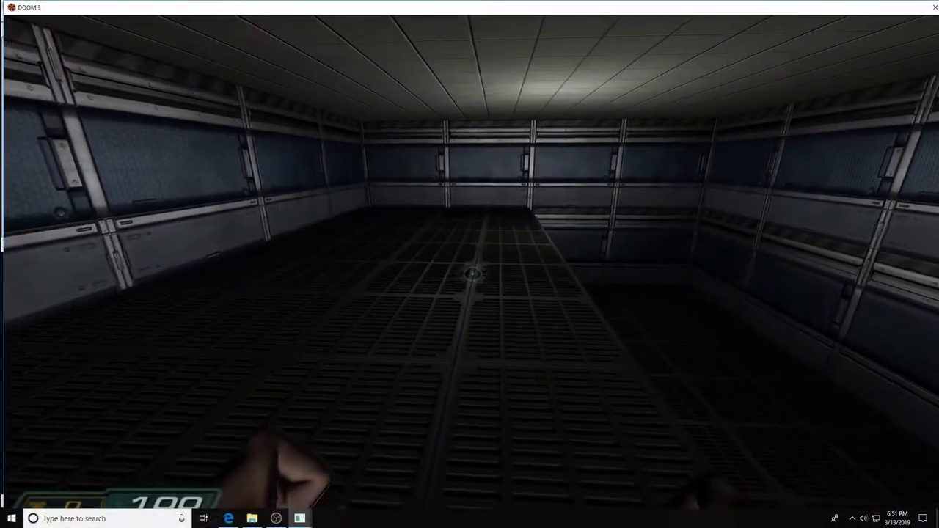
{"action": "key", "text": "w"}
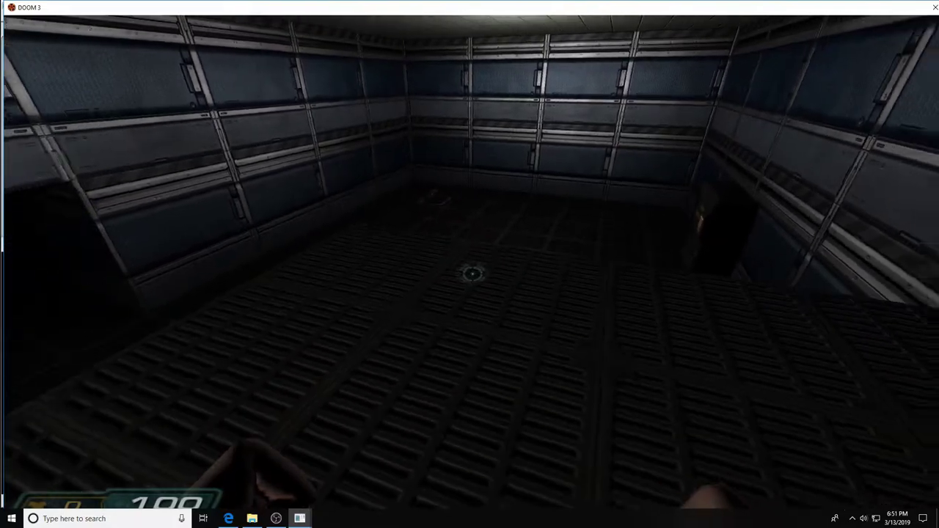
{"action": "key", "text": "w"}
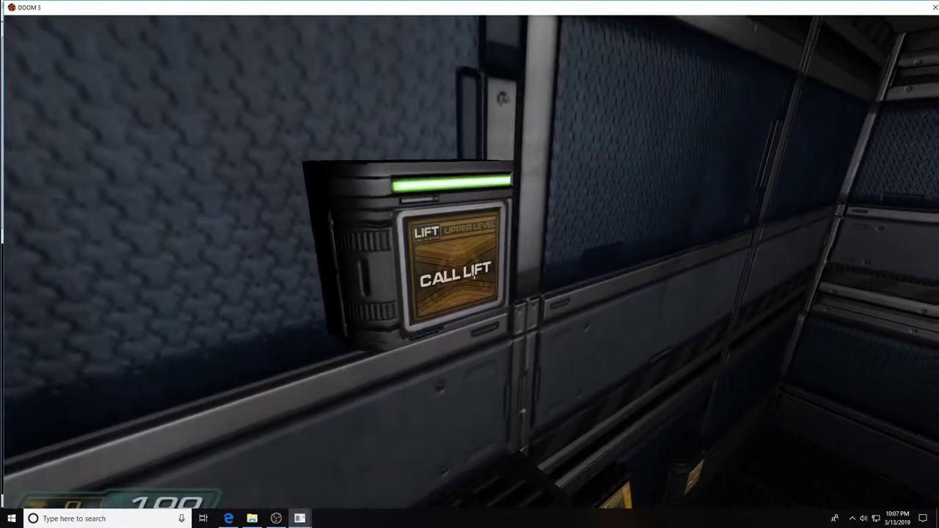
Playtest the lift in the map by calling it, lowering it and raising it from its control panels
{"action": "left_click", "coordinate": [473, 271]}
{"action": "key", "text": "s"}
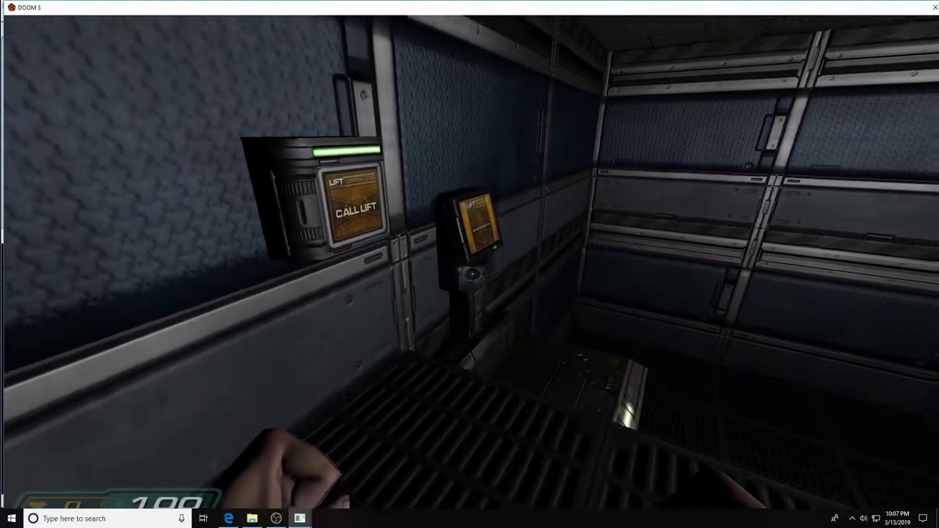
{"action": "key", "text": "w"}
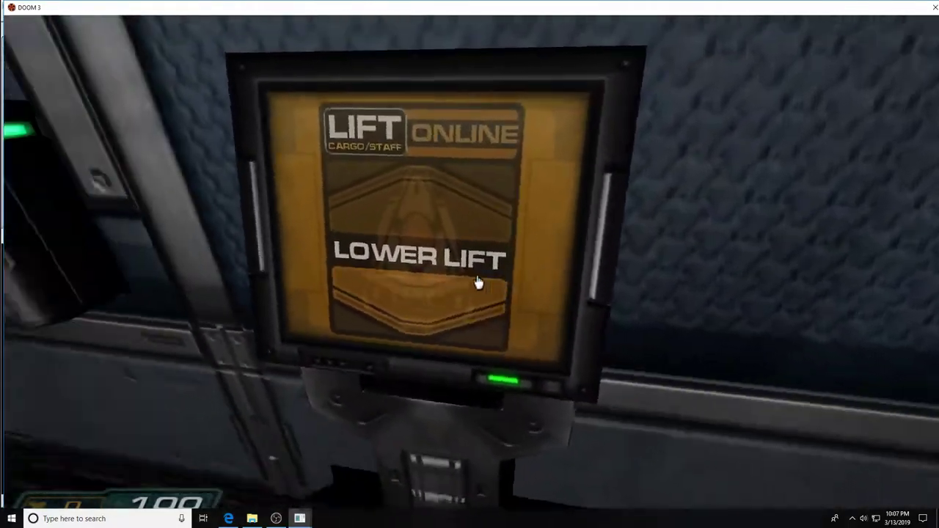
{"action": "left_click", "coordinate": [477, 282]}
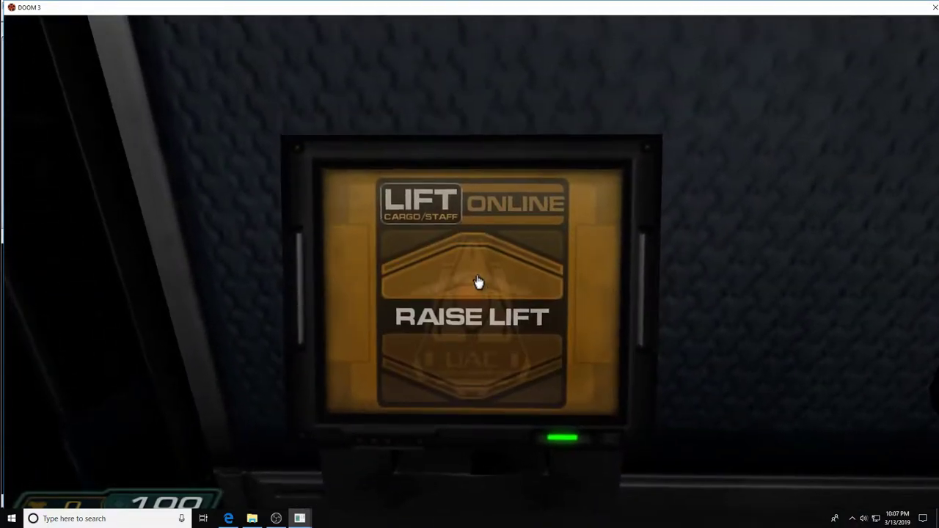
{"action": "left_click", "coordinate": [477, 282]}
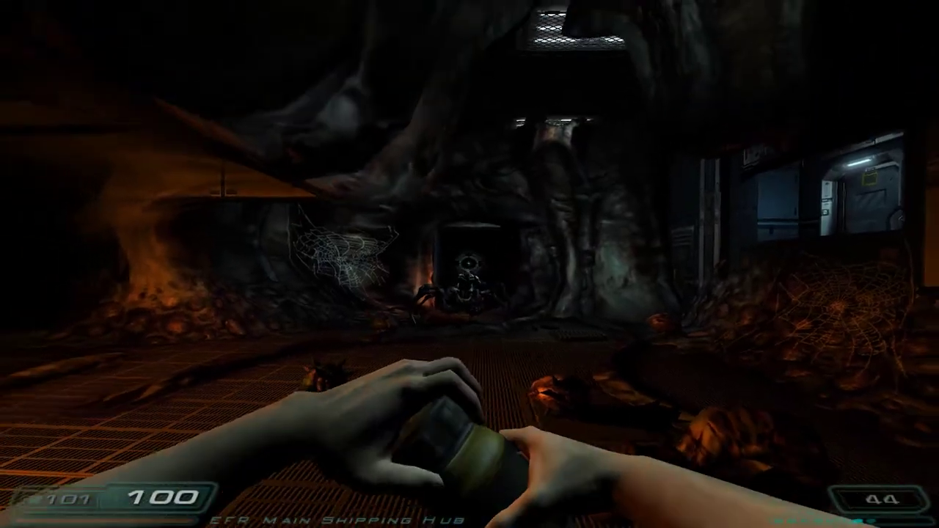
{"action": "left_click", "coordinate": [469, 265]}
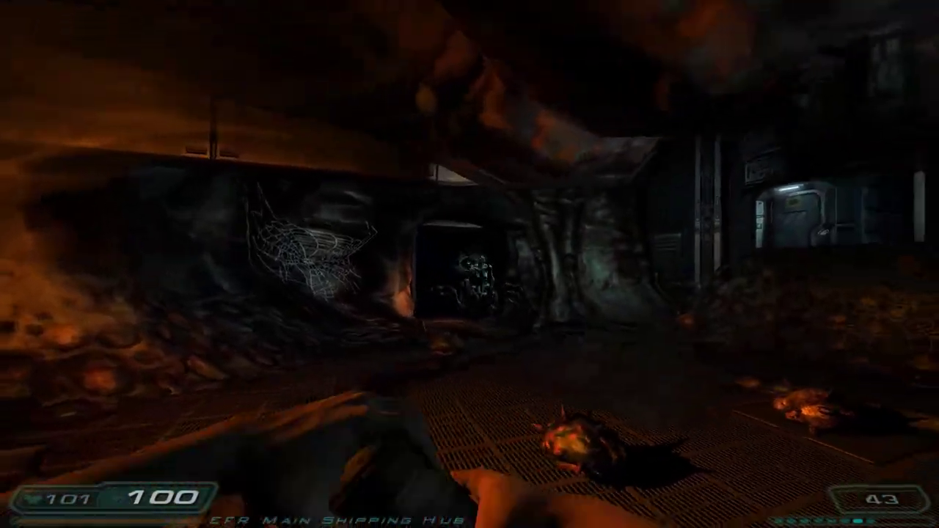
{"action": "key", "text": "s"}
{"action": "key", "text": "w"}
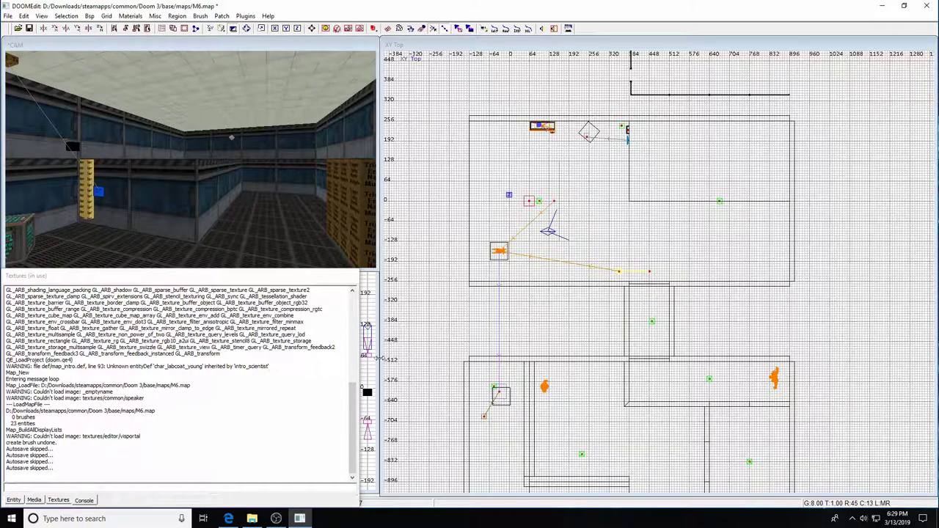
Switch to Microsoft Edge, open The Dark Mod's official site from the search results and play its official trailer
{"action": "left_click", "coordinate": [228, 519]}
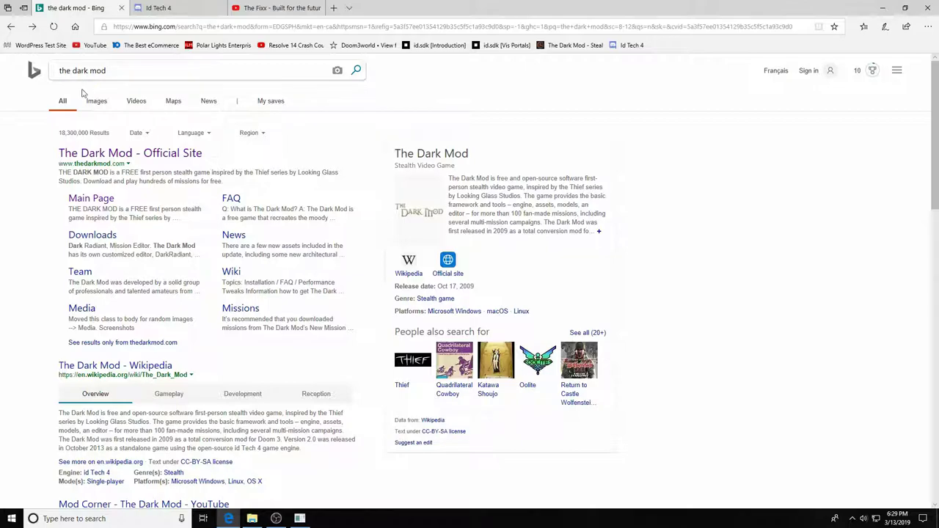
{"action": "left_click", "coordinate": [116, 152]}
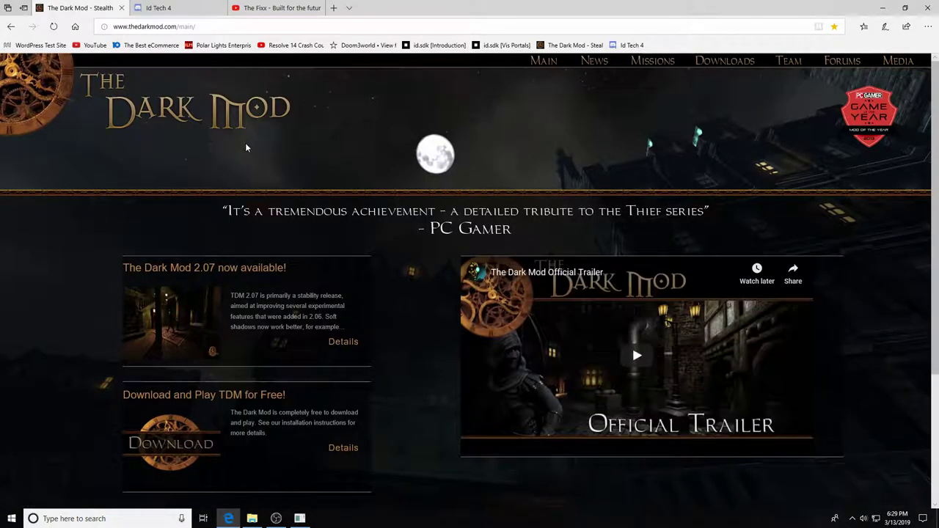
{"action": "left_click", "coordinate": [636, 355]}
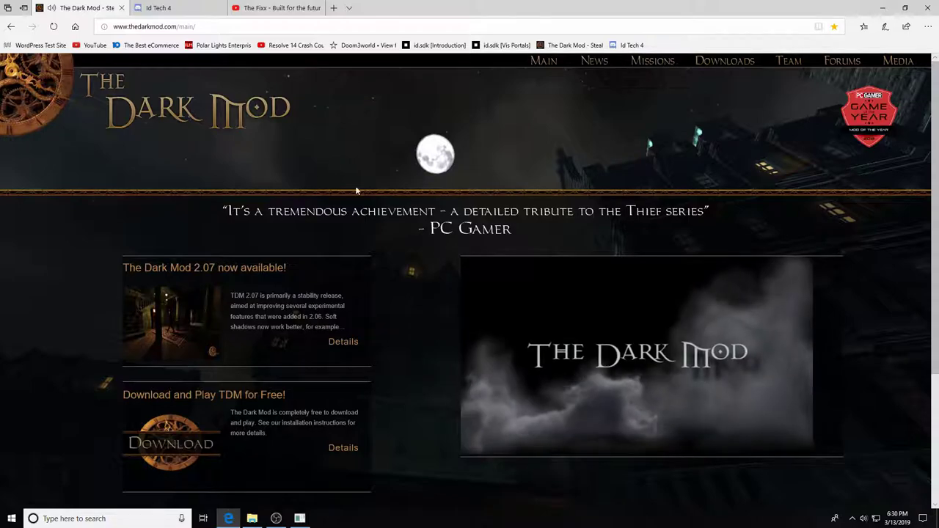
Close The Dark Mod page and view the Id Tech 4 Discord invitation
{"action": "left_click", "coordinate": [122, 8]}
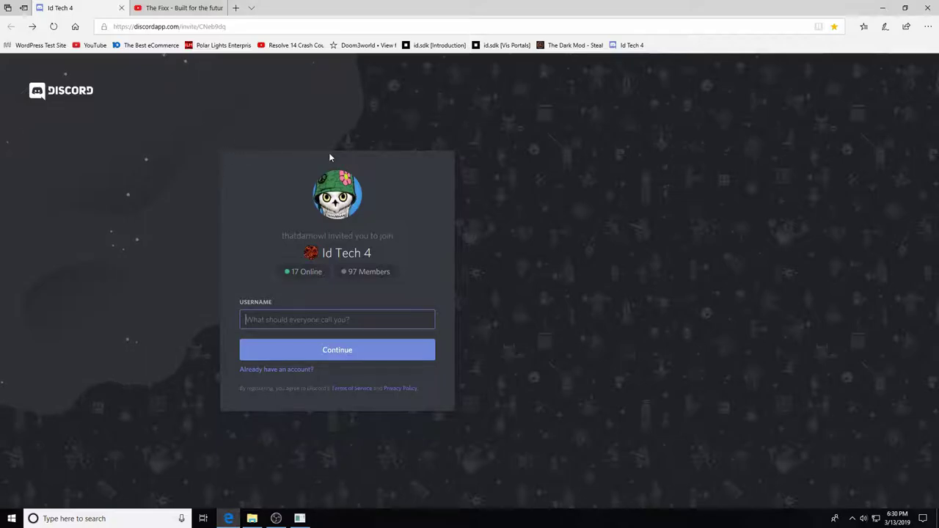
{"action": "left_click", "coordinate": [374, 314]}
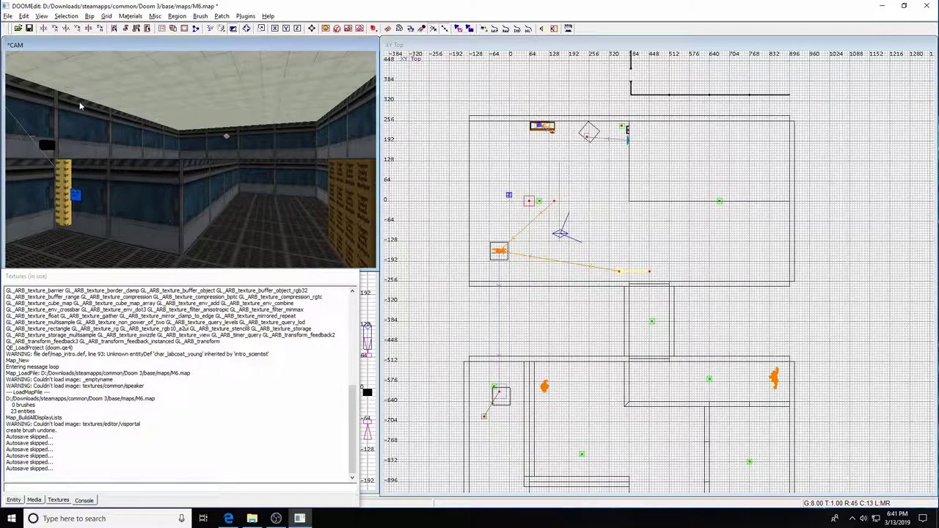
Shrink the console window and maximize the camera view to look around the room with the triggers and ladder
{"action": "left_click_drag", "start_coordinate": [263, 273], "coordinate": [261, 450]}
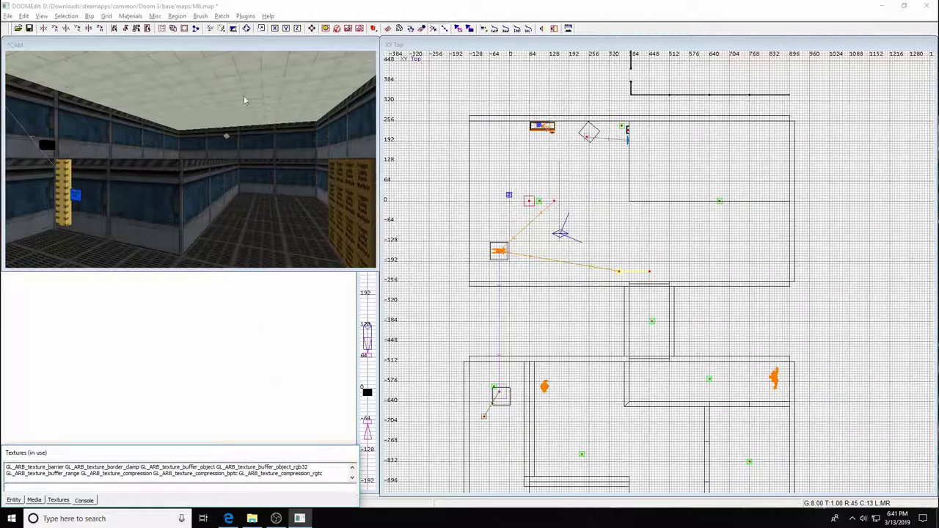
{"action": "double_click", "coordinate": [235, 46]}
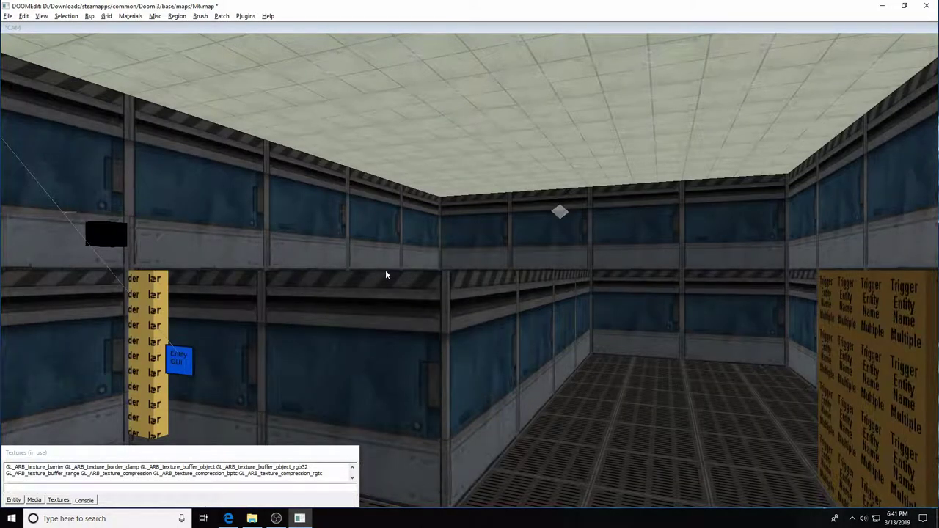
{"action": "key", "text": "Right"}
{"action": "key", "text": "Down"}
{"action": "key", "text": "Down"}
{"action": "key", "text": "Down"}
{"action": "key", "text": "Down"}
{"action": "key", "text": "Right"}
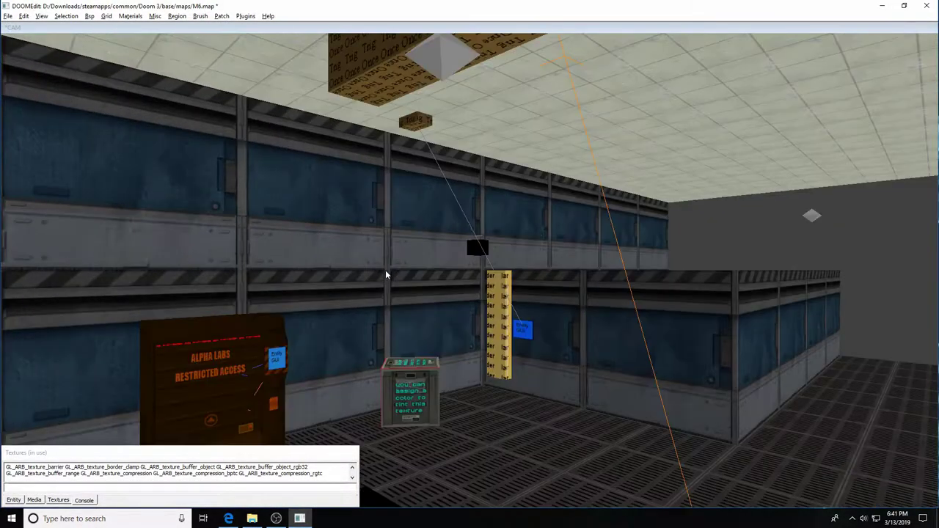
{"action": "key", "text": "Down"}
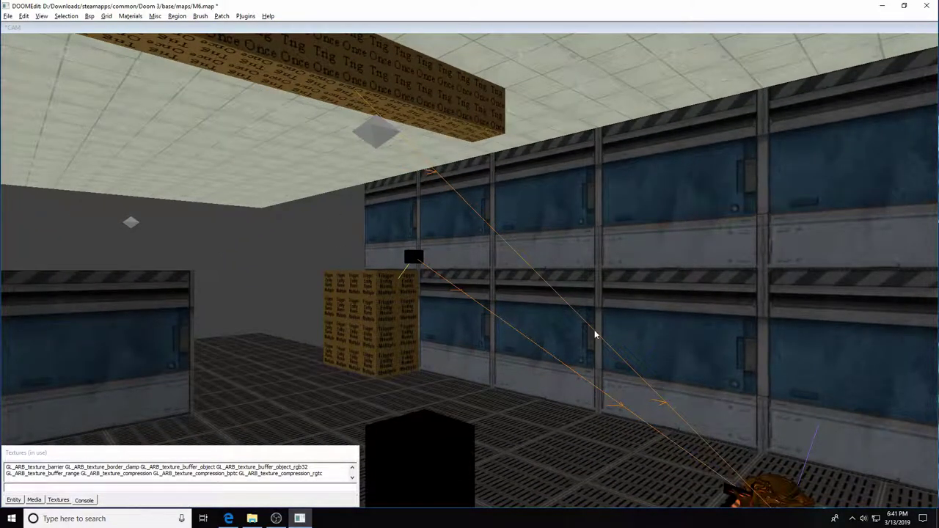
Examine the trigger-once brush under the ceiling and the Alpha Labs machine and crate along the wall
{"action": "left_click", "coordinate": [411, 93], "text": "shift"}
{"action": "key", "text": "Escape"}
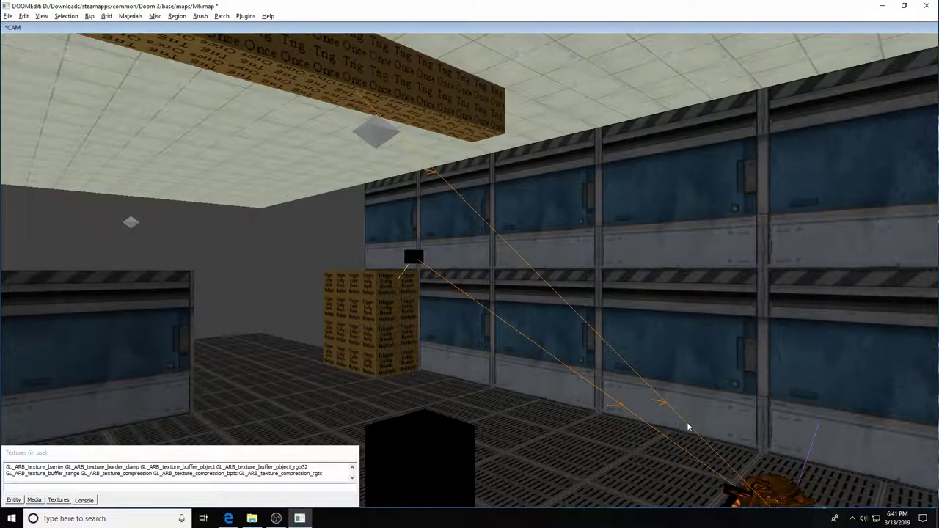
{"action": "key", "text": "Left"}
{"action": "key", "text": "Left"}
{"action": "key", "text": "Left"}
{"action": "key", "text": "Left"}
{"action": "key", "text": "Down"}
{"action": "key", "text": "Down"}
{"action": "key", "text": "Down"}
{"action": "key", "text": "Down"}
{"action": "key", "text": "Down"}
{"action": "key", "text": "Right"}
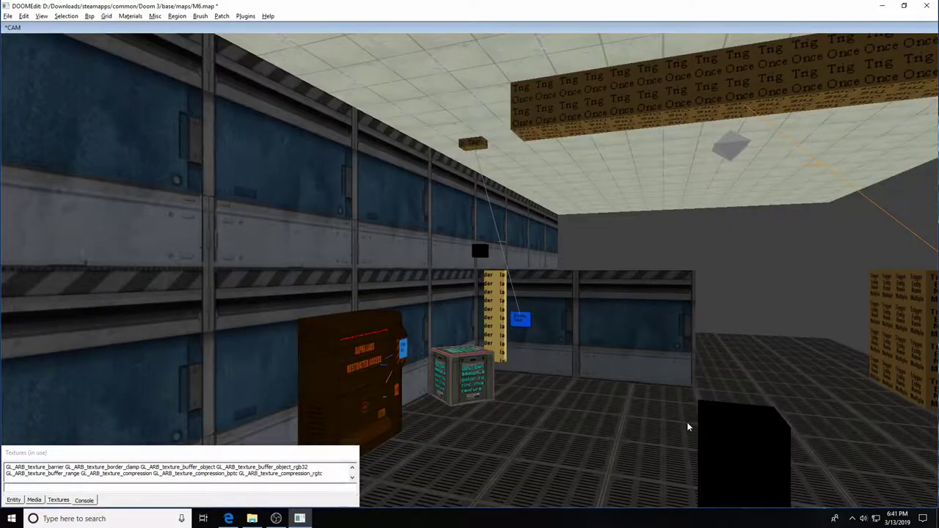
{"action": "key", "text": "Up"}
{"action": "key", "text": "Left"}
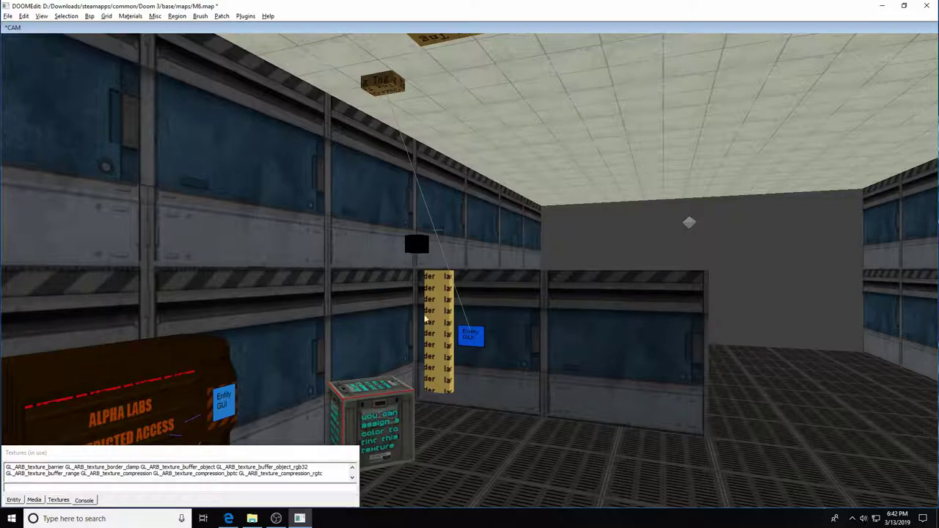
Inspect the crate area and view the map from outside the room's walls before returning to the multiple-trigger brush
{"action": "left_click", "coordinate": [388, 425], "text": "shift"}
{"action": "left_click", "coordinate": [389, 425], "text": "shift"}
{"action": "key", "text": "Left"}
{"action": "key", "text": "Left"}
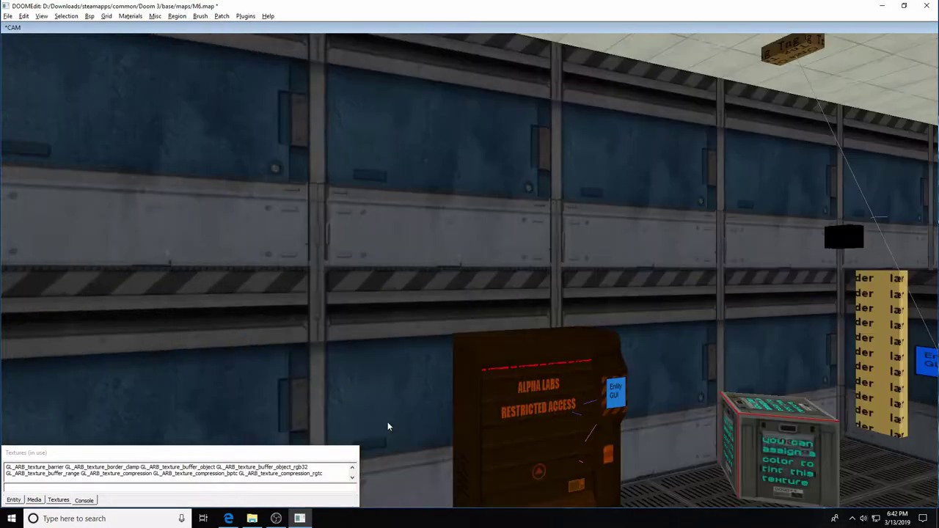
{"action": "key", "text": "Up"}
{"action": "key", "text": "Up"}
{"action": "key", "text": "Up"}
{"action": "key", "text": "Up"}
{"action": "key", "text": "Up"}
{"action": "key", "text": "Up"}
{"action": "key", "text": "Up"}
{"action": "key", "text": "Up"}
{"action": "key", "text": "Up"}
{"action": "key", "text": "Up"}
{"action": "key", "text": "Right"}
{"action": "key", "text": "Right"}
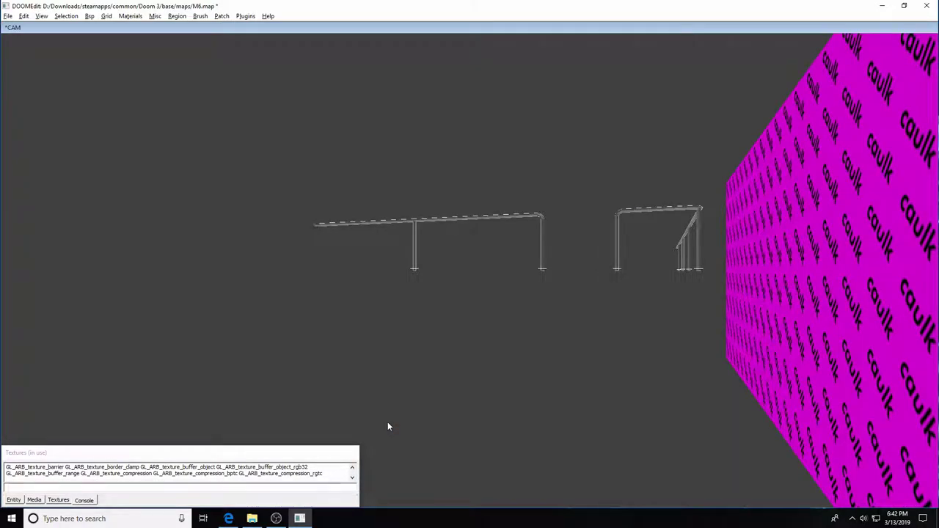
{"action": "key", "text": "Right"}
{"action": "key", "text": "Up"}
{"action": "key", "text": "Up"}
{"action": "key", "text": "Up"}
{"action": "key", "text": "Up"}
{"action": "key", "text": "Up"}
{"action": "key", "text": "Up"}
{"action": "key", "text": "Up"}
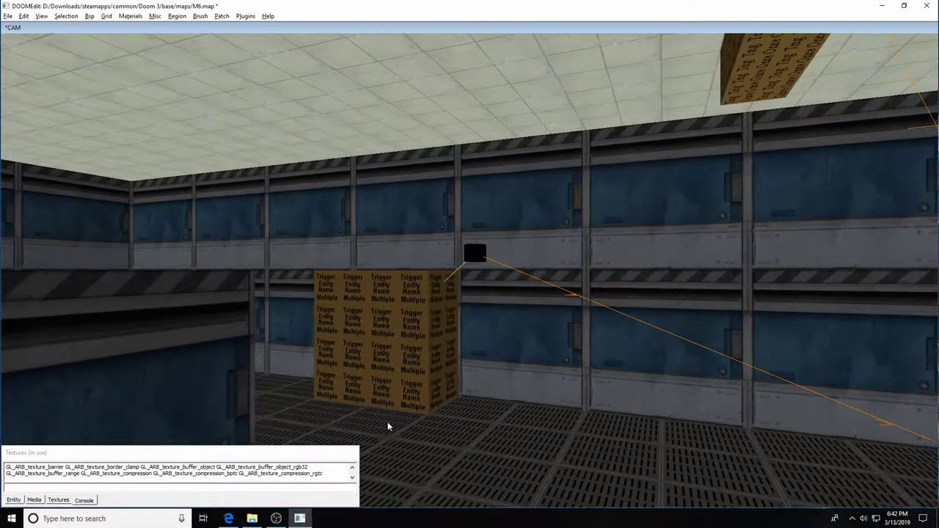
Examine the ladder, the Entity GUI panel and the open floor beside the raised block
{"action": "key", "text": "Left"}
{"action": "key", "text": "Left"}
{"action": "key", "text": "Left"}
{"action": "key", "text": "Left"}
{"action": "key", "text": "Down"}
{"action": "key", "text": "Down"}
{"action": "key", "text": "Down"}
{"action": "key", "text": "Down"}
{"action": "key", "text": "Down"}
{"action": "key", "text": "Down"}
{"action": "key", "text": "Down"}
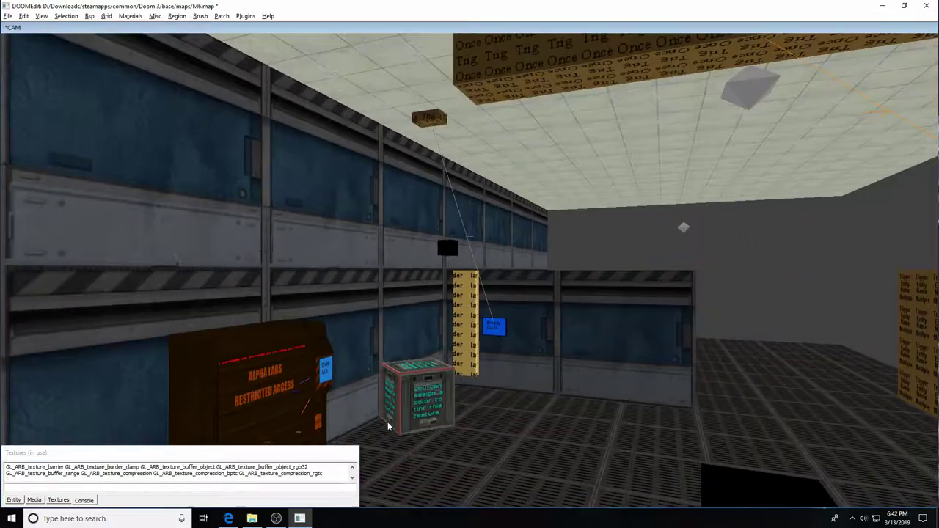
{"action": "key", "text": "Right"}
{"action": "key", "text": "Right"}
{"action": "key", "text": "Right"}
{"action": "key", "text": "Up"}
{"action": "key", "text": "Up"}
{"action": "key", "text": "Left"}
{"action": "key", "text": "Left"}
{"action": "key", "text": "Left"}
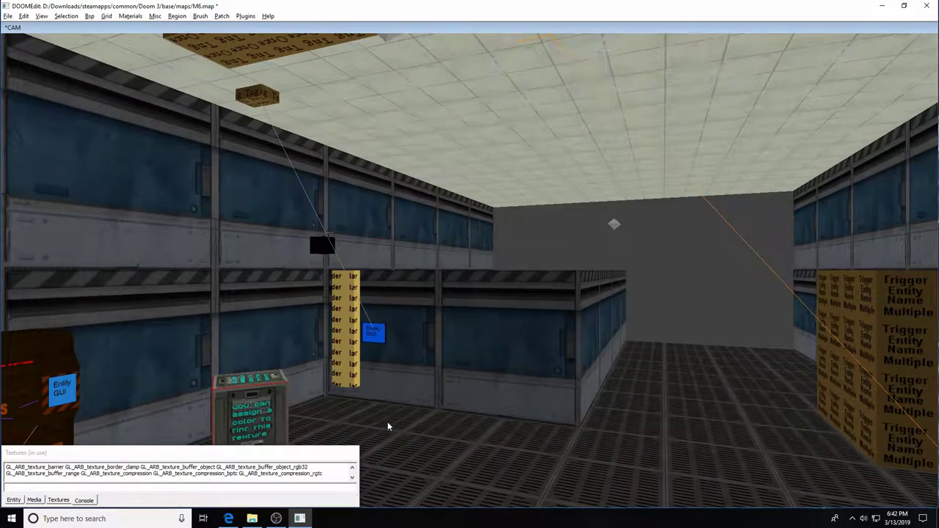
Inspect the raised block behind the ladder by selecting it, and clear the selection
{"action": "key", "text": "Right"}
{"action": "key", "text": "Right"}
{"action": "key", "text": "Left"}
{"action": "key", "text": "Left"}
{"action": "key", "text": "Up"}
{"action": "key", "text": "Right"}
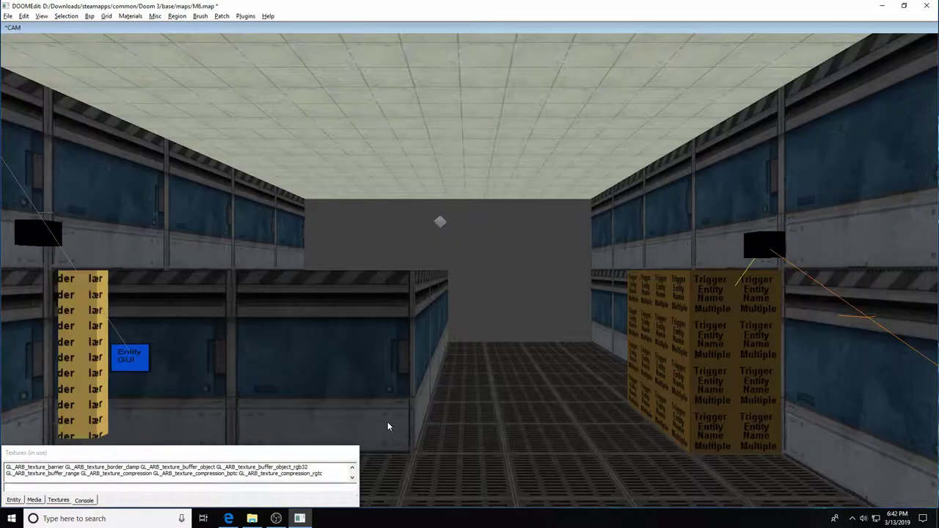
{"action": "key", "text": "Left"}
{"action": "key", "text": "Down"}
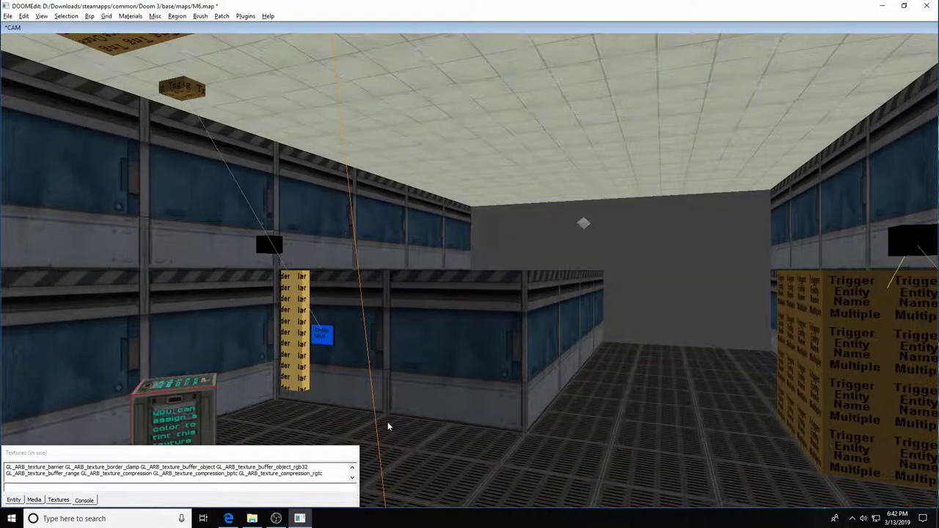
{"action": "left_click", "coordinate": [478, 365], "text": "shift"}
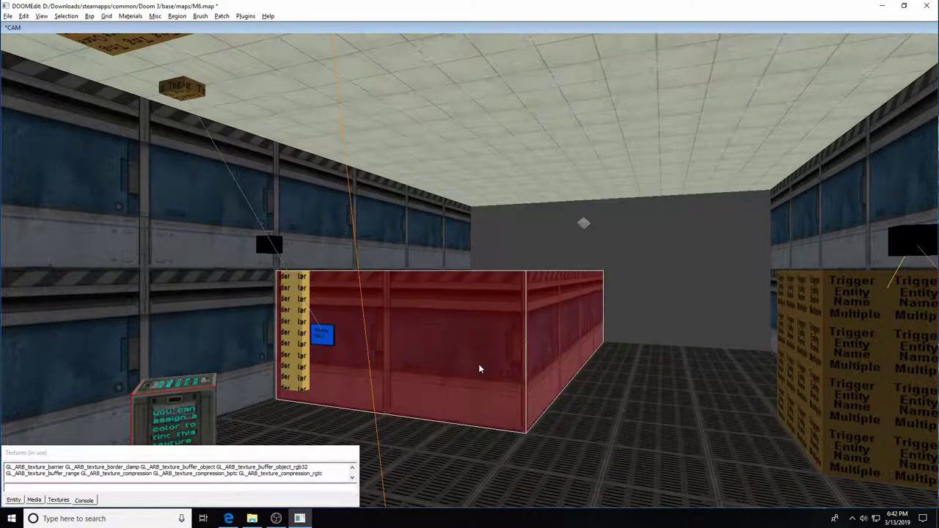
{"action": "key", "text": "Escape"}
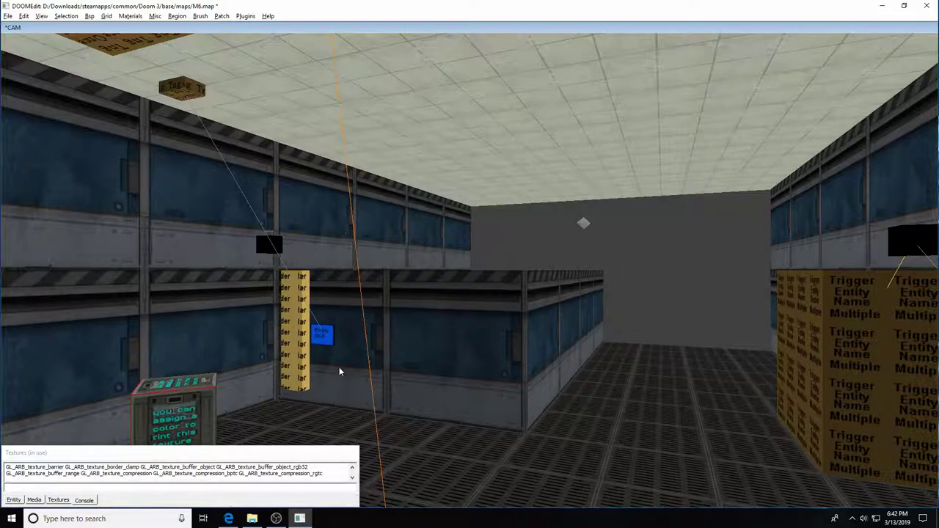
{"action": "key", "text": "Right"}
{"action": "key", "text": "Right"}
{"action": "key", "text": "Left"}
{"action": "key", "text": "Left"}
{"action": "key", "text": "Down"}
{"action": "key", "text": "Down"}
{"action": "key", "text": "Up"}
{"action": "key", "text": "Right"}
{"action": "key", "text": "Up"}
{"action": "key", "text": "Left"}
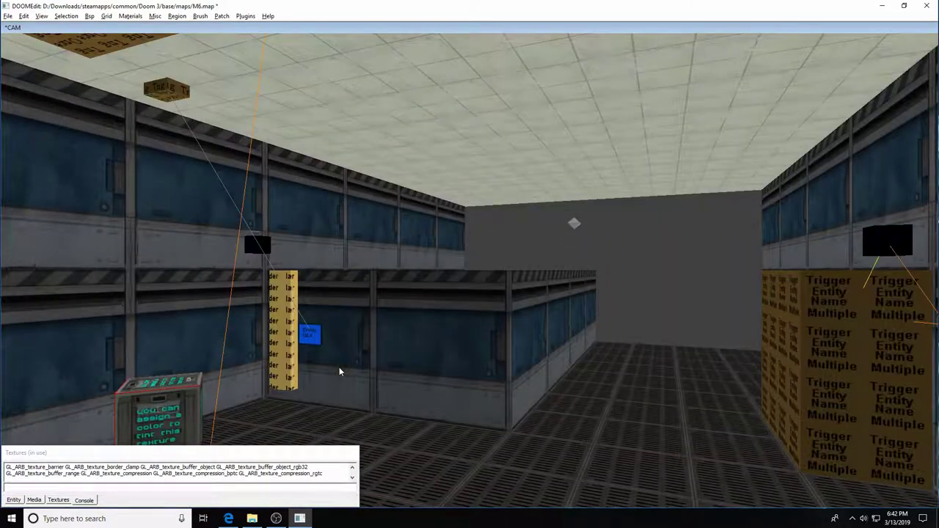
{"action": "key", "text": "Up"}
{"action": "key", "text": "Right"}
{"action": "key", "text": "Left"}
{"action": "key", "text": "Down"}
Restore the camera view to its docked size and enlarge the console window to fill the space below it
{"action": "double_click", "coordinate": [659, 31]}
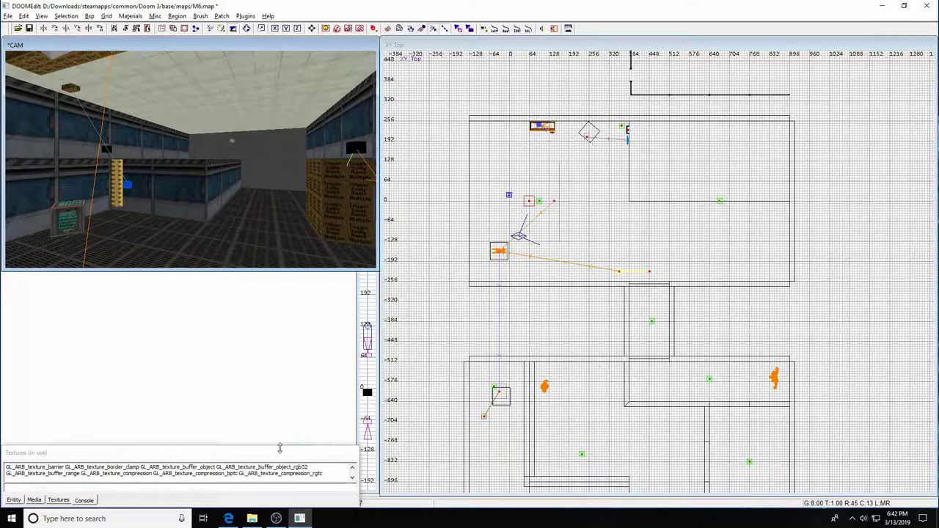
{"action": "left_click_drag", "start_coordinate": [286, 447], "coordinate": [291, 271]}
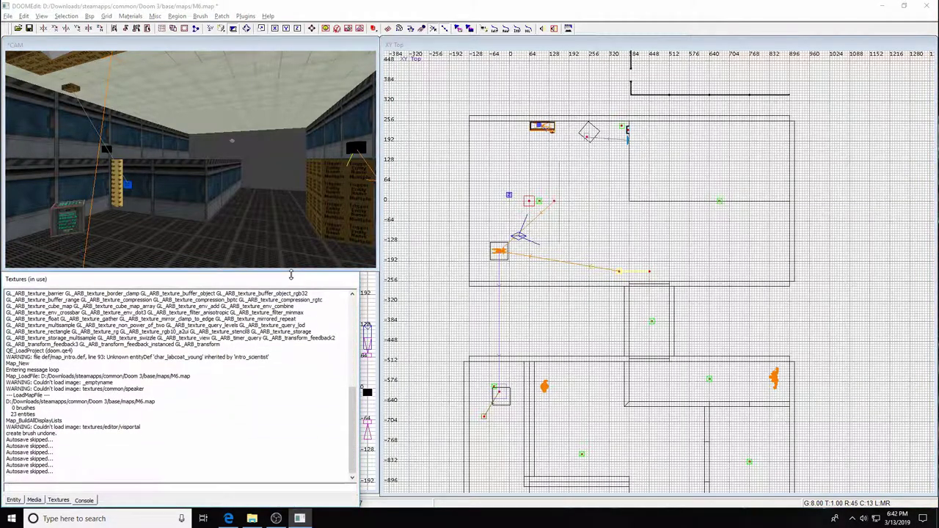
{"action": "left_click", "coordinate": [283, 201]}
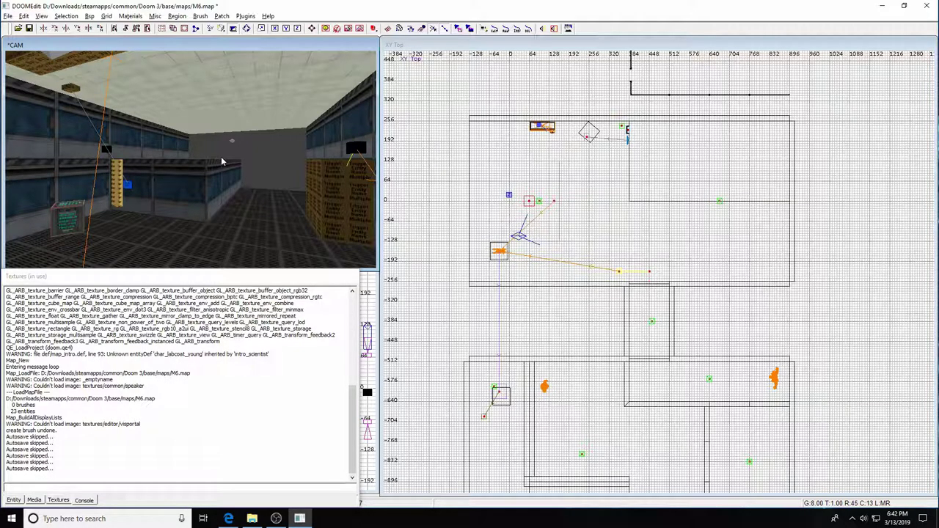
Examine the raised block and its open corner from closer inside the room
{"action": "key", "text": "Left"}
{"action": "key", "text": "Up"}
{"action": "key", "text": "Up"}
{"action": "key", "text": "Right"}
{"action": "key", "text": "Right"}
{"action": "key", "text": "Up"}
{"action": "key", "text": "Up"}
{"action": "key", "text": "Left"}
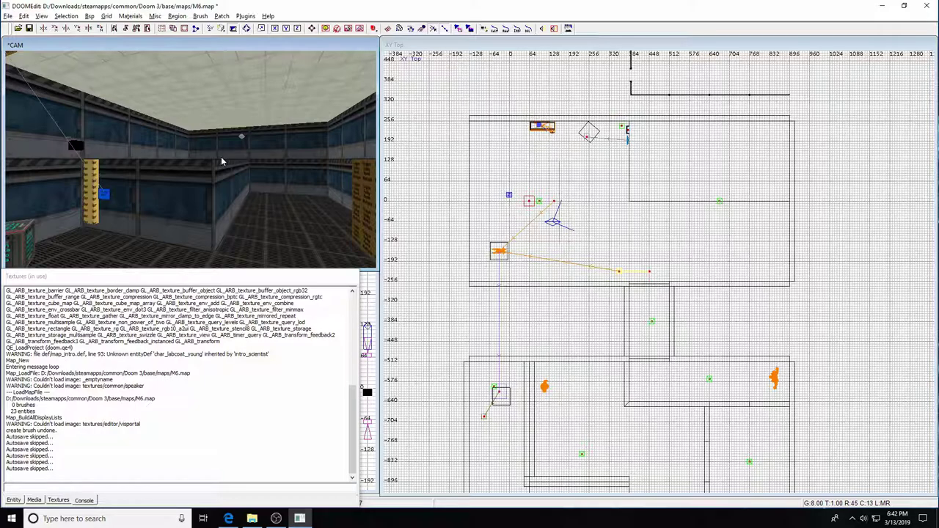
Examine the raised block, the ladder and the open floor in front of them
{"action": "key", "text": "Left"}
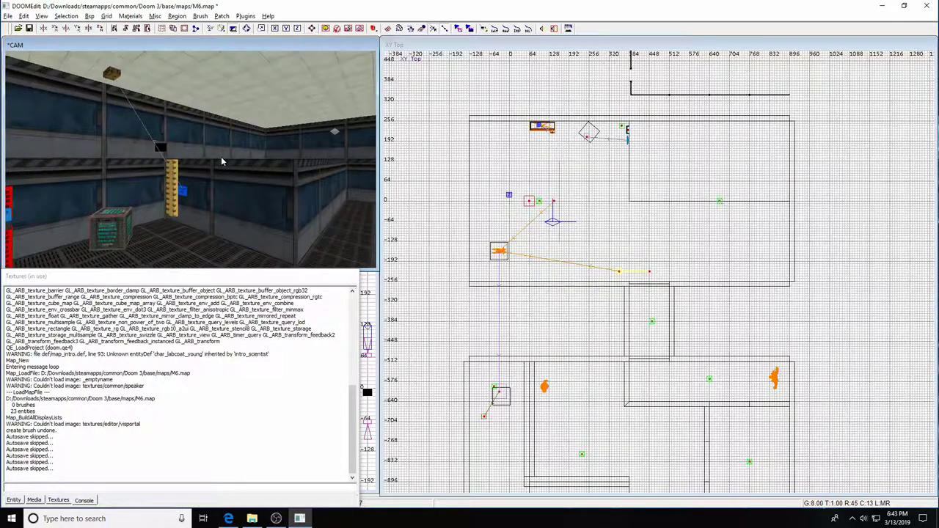
{"action": "key", "text": "Up"}
{"action": "key", "text": "Down"}
{"action": "key", "text": "Down"}
{"action": "key", "text": "Right"}
{"action": "key", "text": "Down"}
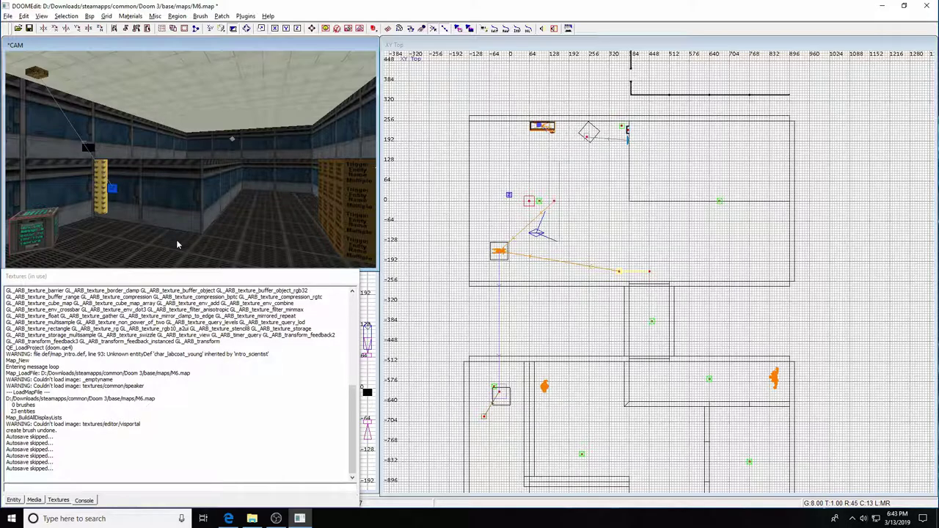
Locate the prebuilt platforms outside and below the map with the camera
{"action": "key", "text": "Right"}
{"action": "key", "text": "Right"}
{"action": "key", "text": "Right"}
{"action": "key", "text": "Right"}
{"action": "key", "text": "Right"}
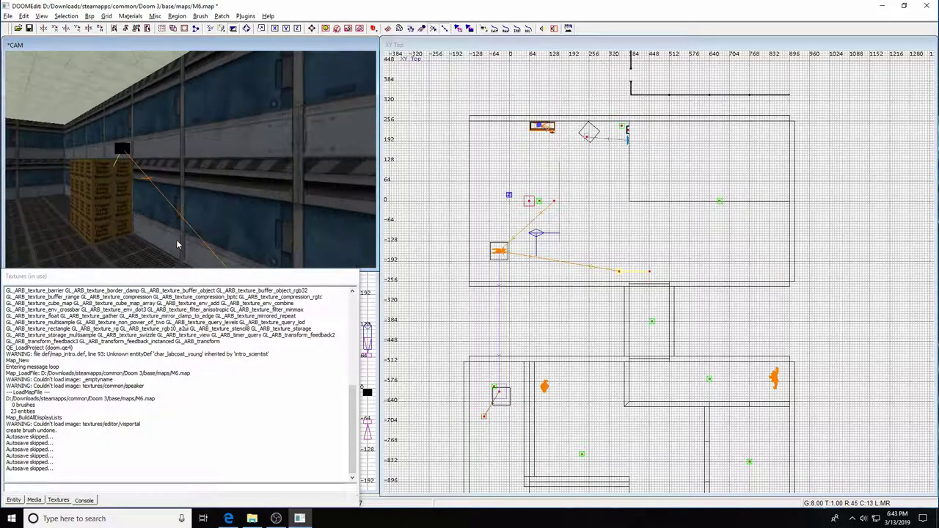
{"action": "key", "text": "Up"}
{"action": "key", "text": "Up"}
{"action": "key", "text": "Up"}
{"action": "key", "text": "Up"}
{"action": "key", "text": "Up"}
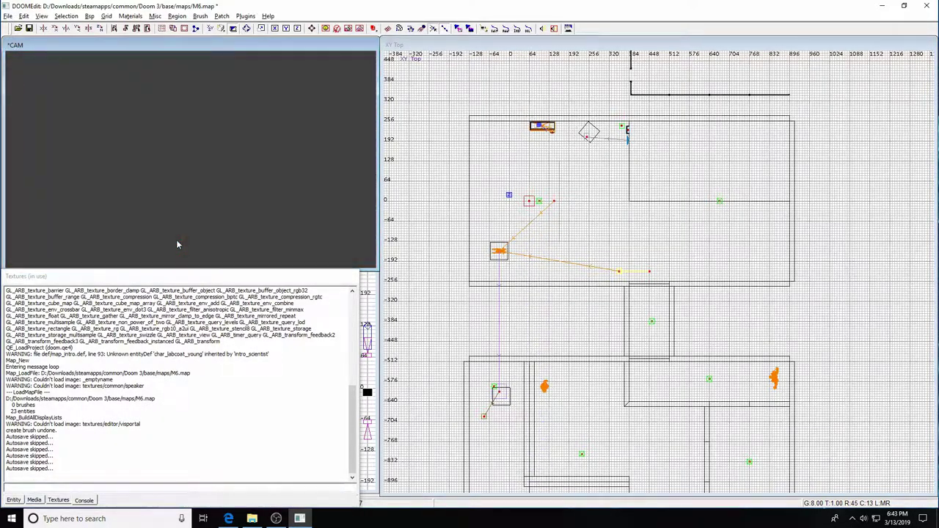
{"action": "key", "text": "Left"}
{"action": "key", "text": "Left"}
{"action": "key", "text": "Left"}
{"action": "key", "text": "Left"}
{"action": "key", "text": "Down"}
{"action": "key", "text": "Down"}
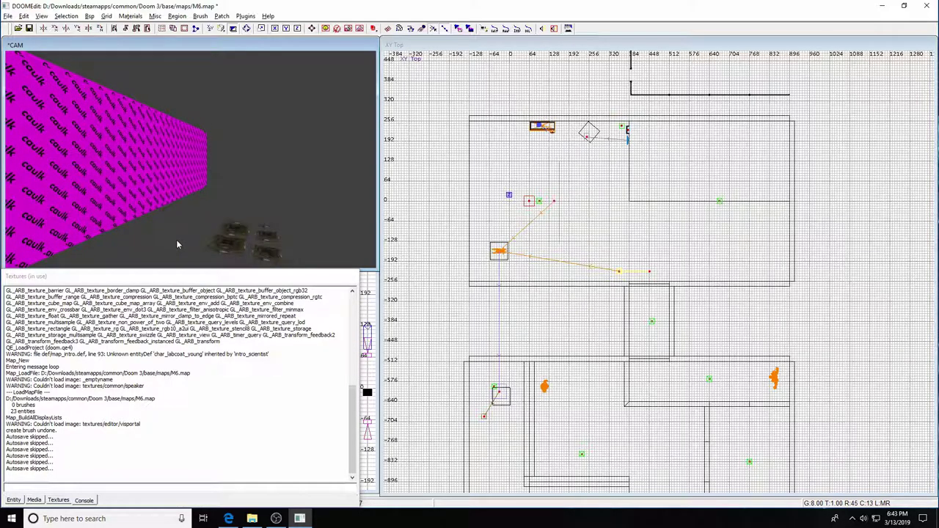
{"action": "key", "text": "Right"}
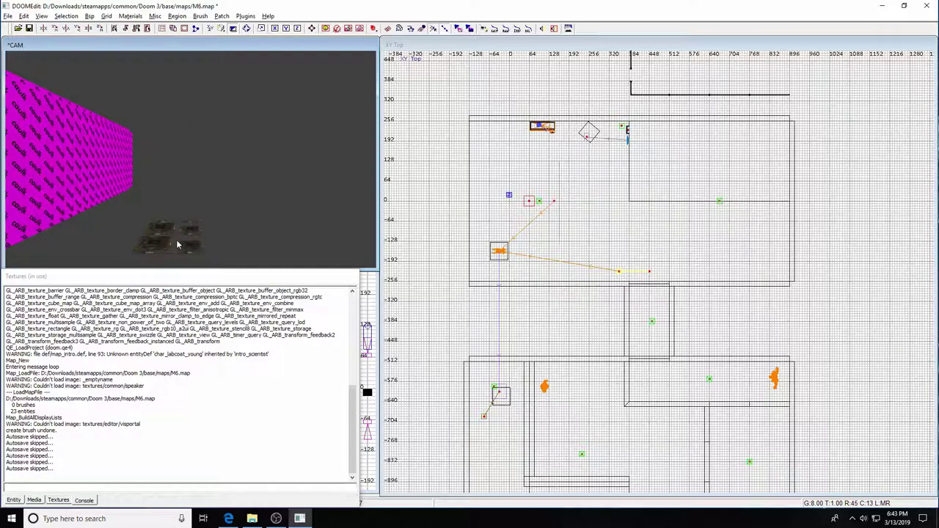
{"action": "key", "text": "c"}
{"action": "key", "text": "c"}
{"action": "key", "text": "c"}
{"action": "key", "text": "c"}
{"action": "key", "text": "Up"}
{"action": "key", "text": "Up"}
{"action": "key", "text": "Up"}
{"action": "key", "text": "Up"}
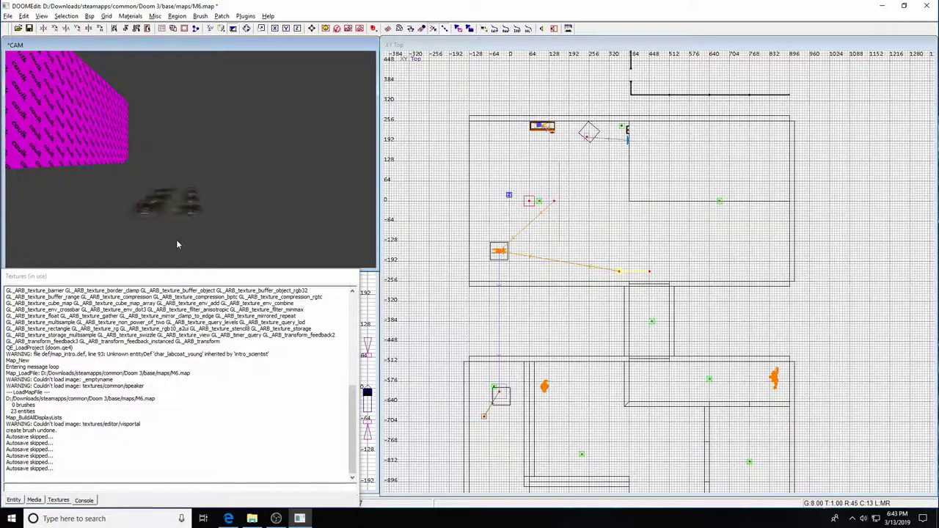
{"action": "key", "text": "Up"}
{"action": "key", "text": "Up"}
{"action": "key", "text": "Up"}
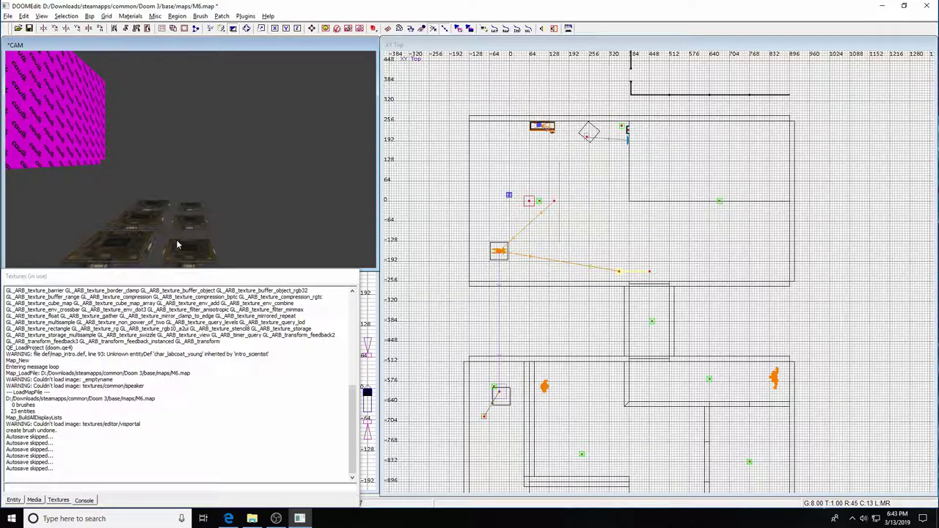
{"action": "key", "text": "z"}
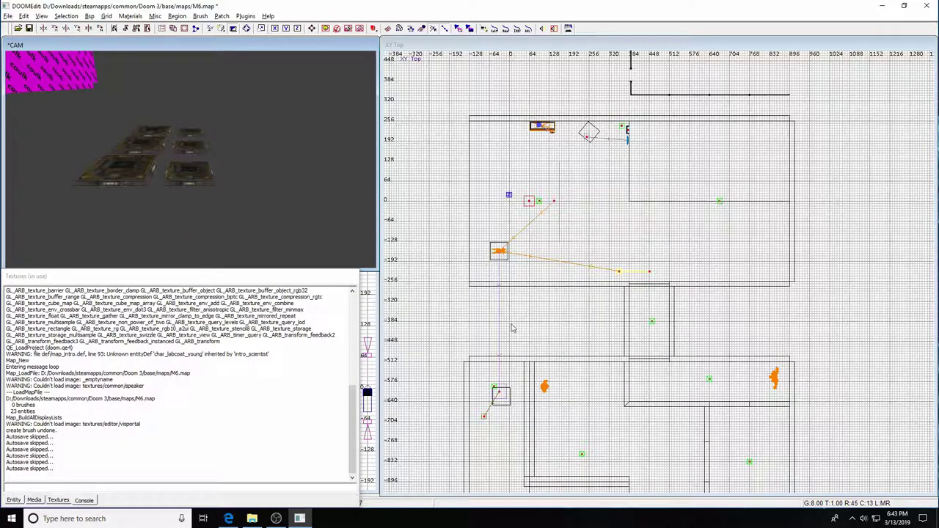
Inspect the six prebuilt platforms in an enlarged camera view, shorten the console window, and restore the camera view
{"action": "right_click_drag", "start_coordinate": [514, 327], "coordinate": [542, 177]}
{"action": "double_click", "coordinate": [233, 47]}
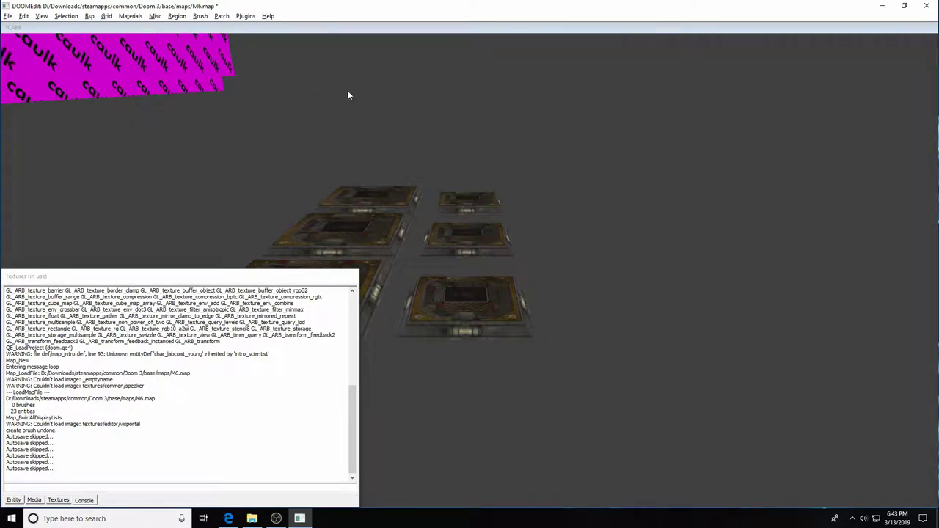
{"action": "left_click_drag", "start_coordinate": [258, 272], "coordinate": [228, 301]}
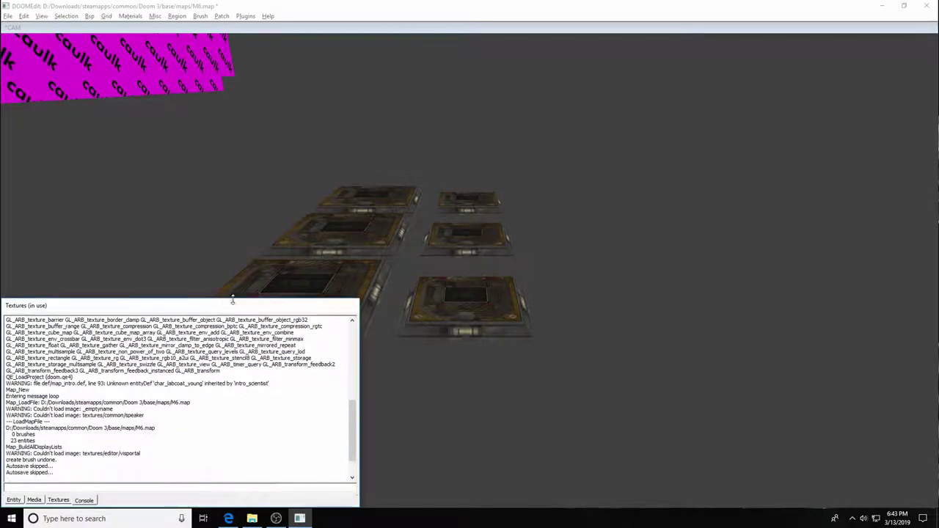
{"action": "double_click", "coordinate": [761, 32]}
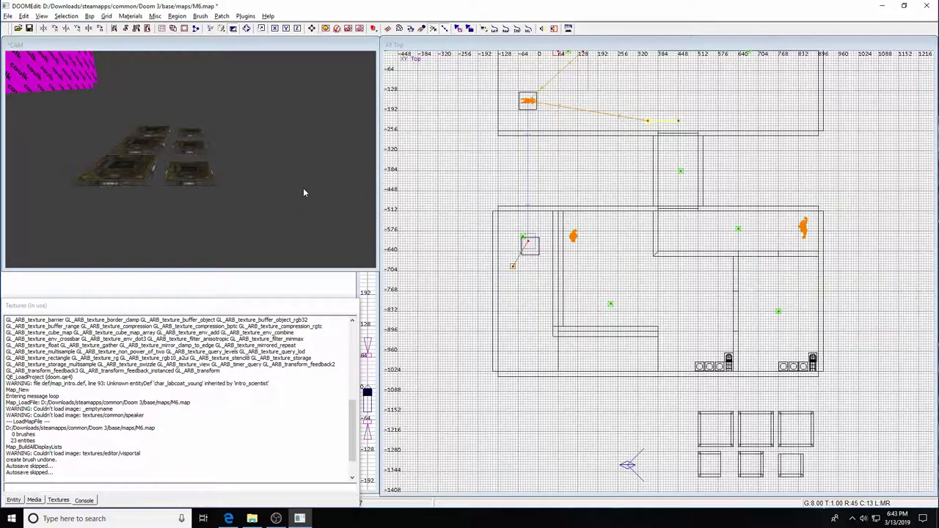
Draw a box brush fully enclosing the first small platform, about 104 units along Y and 64 units high
{"action": "right_click_drag", "start_coordinate": [612, 371], "coordinate": [562, 167]}
{"action": "scroll", "coordinate": [612, 371], "scroll_direction": "up", "scroll_amount": 4}
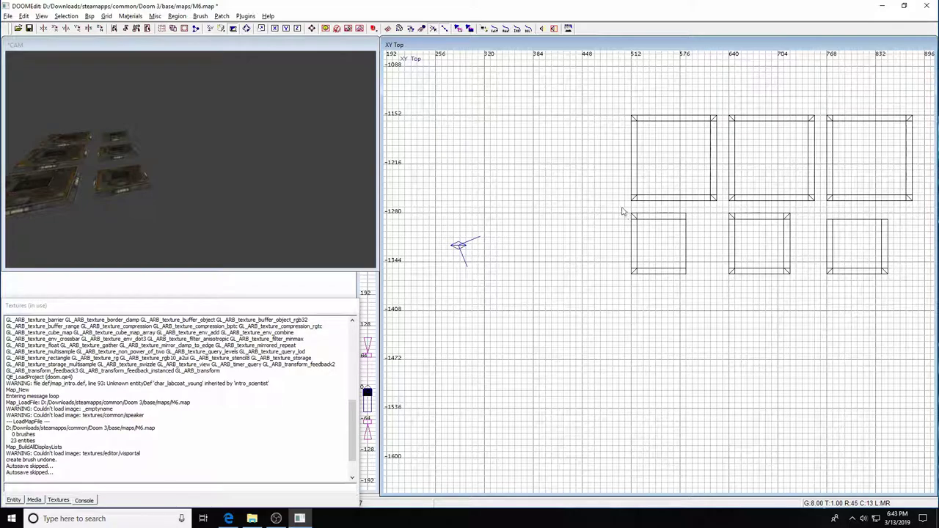
{"action": "mouse_move", "coordinate": [623, 210]}
{"action": "left_mouse_down"}
{"action": "mouse_move", "coordinate": [705, 297]}
{"action": "mouse_move", "coordinate": [717, 387]}
{"action": "left_mouse_up"}
{"action": "key", "text": "ctrl+Tab"}
{"action": "left_click_drag", "start_coordinate": [671, 367], "coordinate": [654, 367]}
{"action": "left_click_drag", "start_coordinate": [720, 302], "coordinate": [720, 339]}
{"action": "left_click_drag", "start_coordinate": [711, 444], "coordinate": [705, 430]}
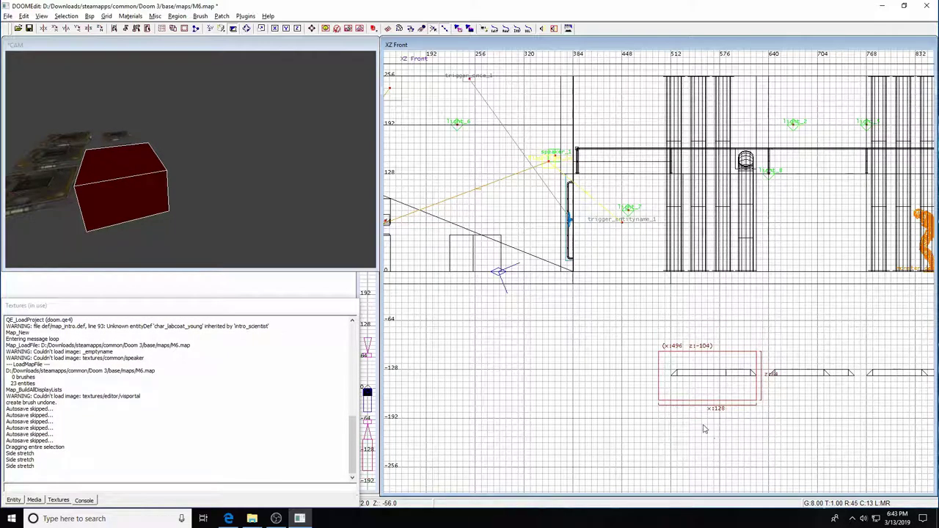
{"action": "left_click_drag", "start_coordinate": [612, 382], "coordinate": [619, 381]}
{"action": "key", "text": "ctrl+Tab"}
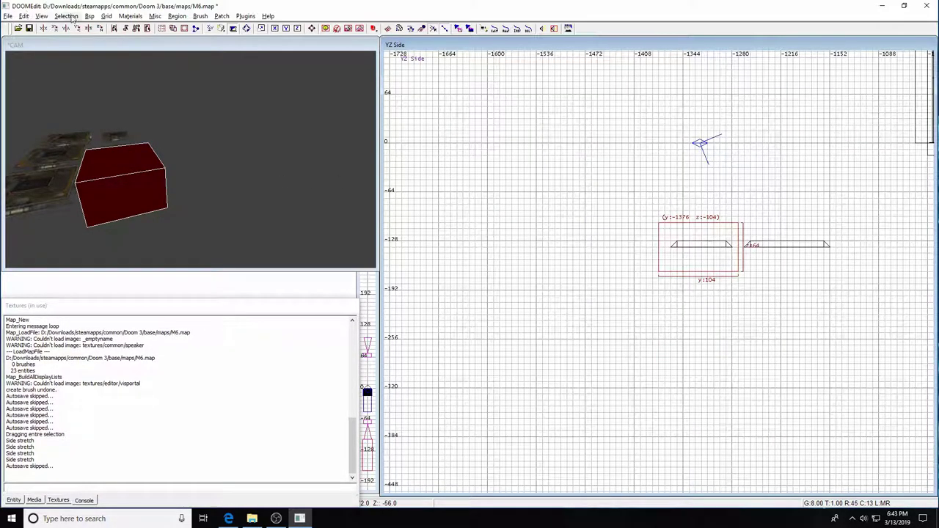
Select all of the small platform's brushes lying inside the enclosing box brush
{"action": "left_click", "coordinate": [66, 16]}
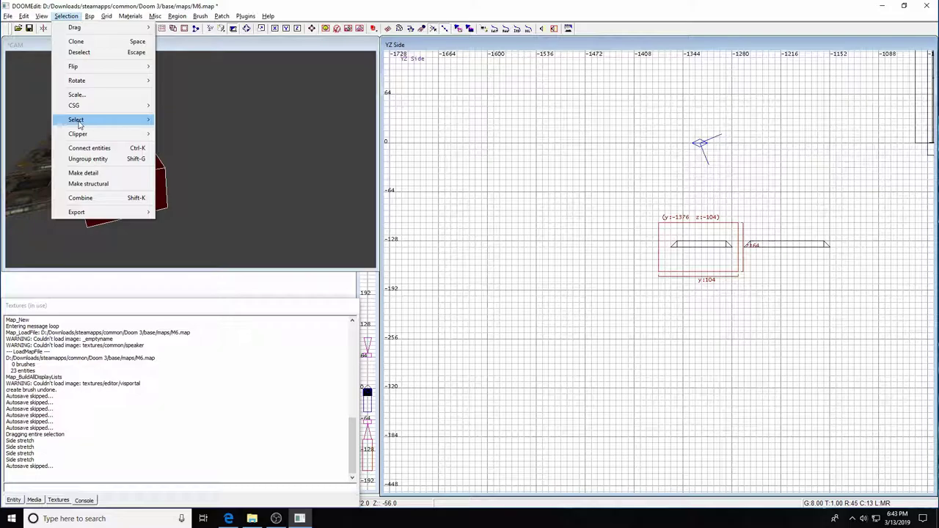
{"action": "mouse_move", "coordinate": [75, 119]}
{"action": "left_click", "coordinate": [209, 152]}
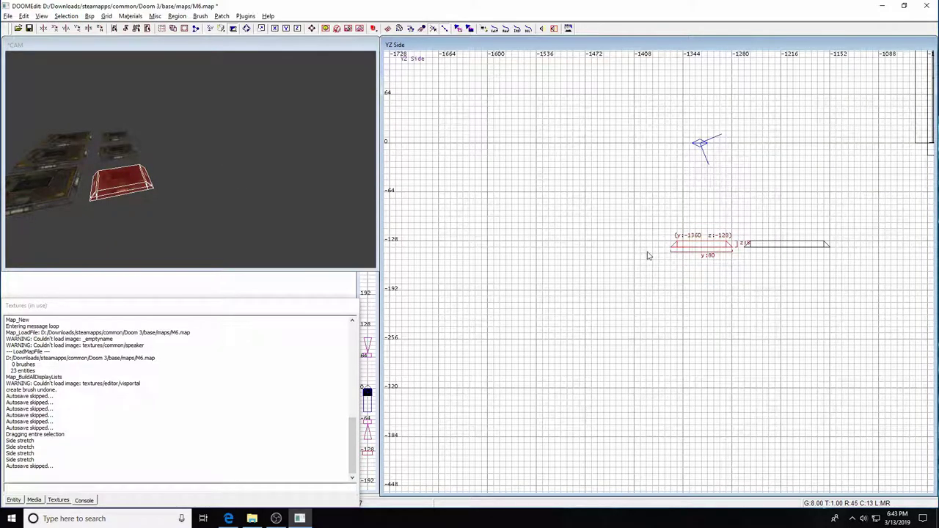
Turn the selected small platform into a func_plat entity
{"action": "key", "text": "ctrl+Tab"}
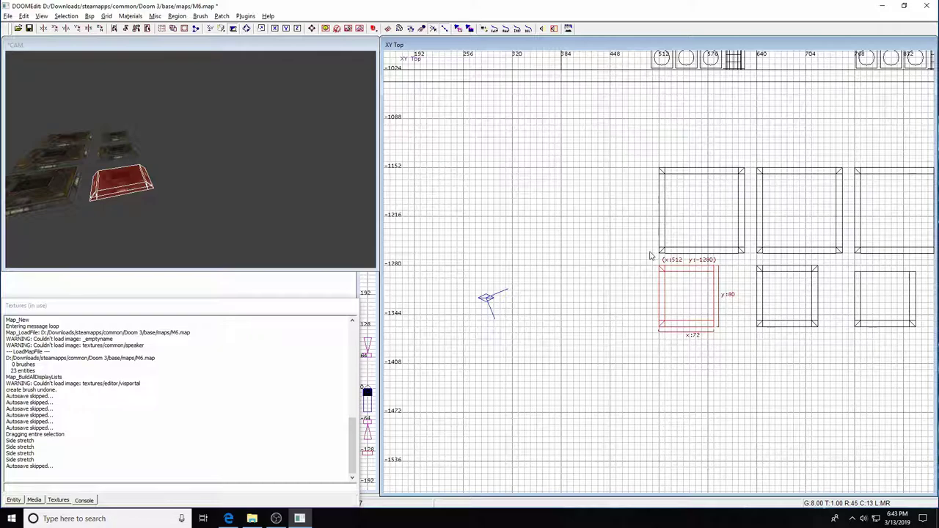
{"action": "right_click", "coordinate": [617, 275]}
{"action": "mouse_move", "coordinate": [661, 306]}
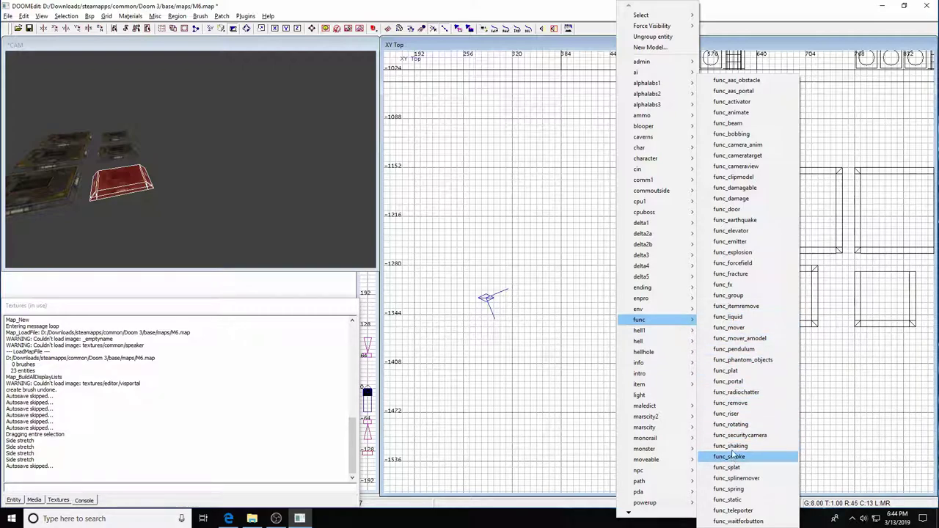
{"action": "left_click", "coordinate": [729, 371]}
{"action": "scroll", "coordinate": [726, 330], "scroll_direction": "up", "scroll_amount": 2}
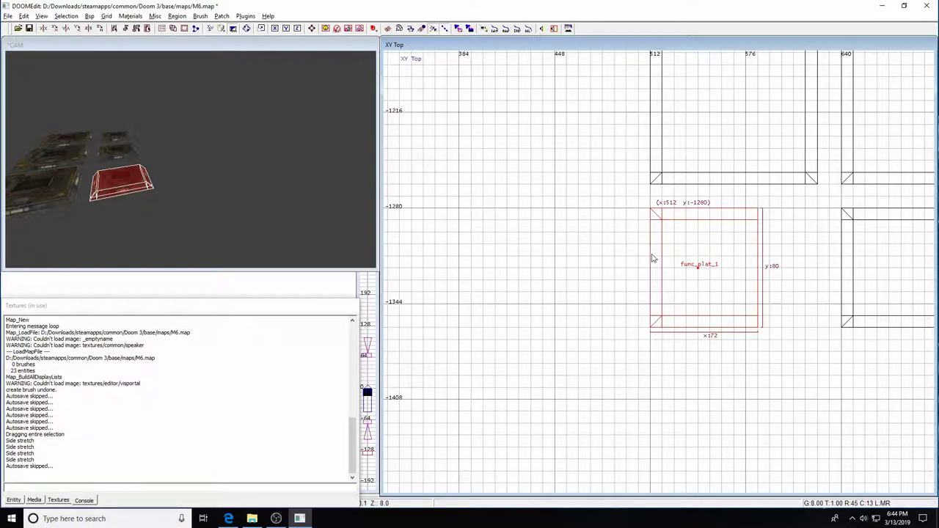
{"action": "right_click_drag", "start_coordinate": [674, 249], "coordinate": [658, 233]}
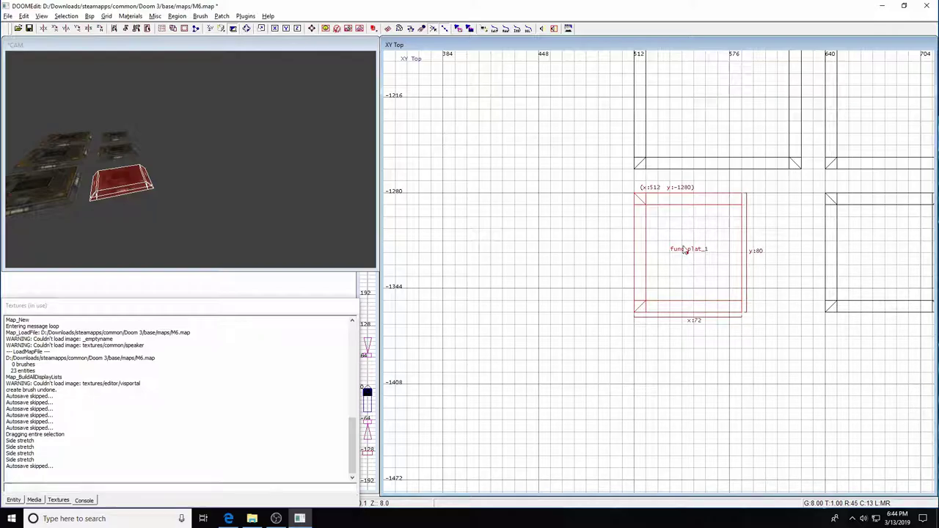
Move the func_plat platform against the raised block's side at x 312, y 80, undo an accidental stretch, and deselect it
{"action": "scroll", "coordinate": [730, 277], "scroll_direction": "down", "scroll_amount": 5}
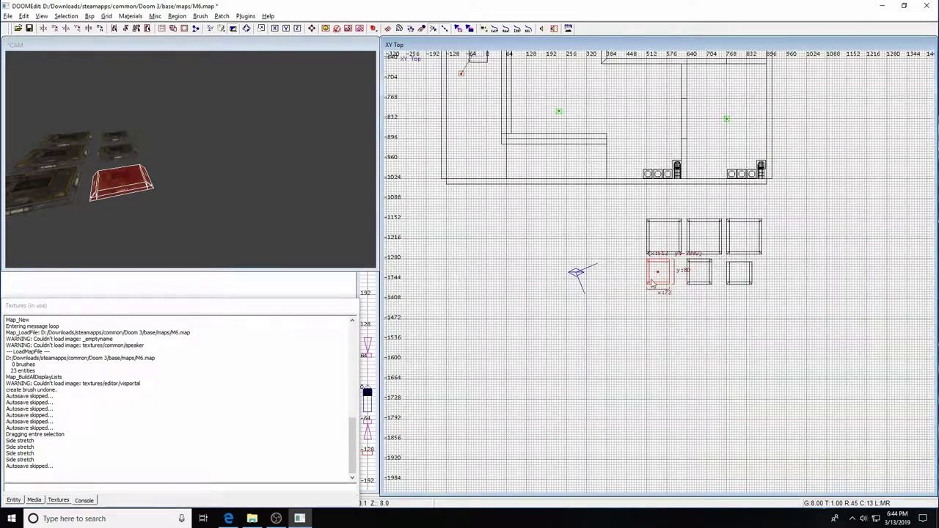
{"action": "mouse_move", "coordinate": [656, 272]}
{"action": "left_mouse_down"}
{"action": "mouse_move", "coordinate": [610, 143]}
{"action": "mouse_move", "coordinate": [618, 128]}
{"action": "left_mouse_up"}
{"action": "right_click_drag", "start_coordinate": [618, 127], "coordinate": [649, 213]}
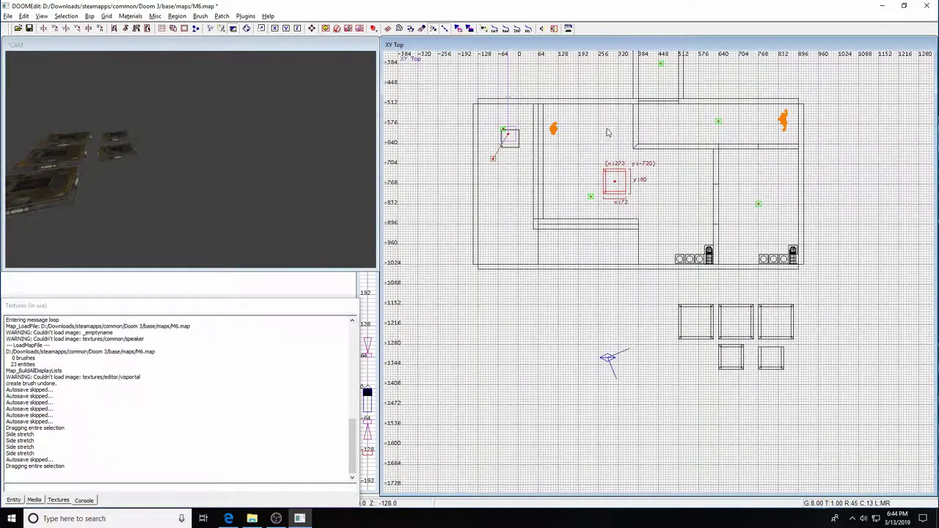
{"action": "left_click_drag", "start_coordinate": [618, 183], "coordinate": [610, 87]}
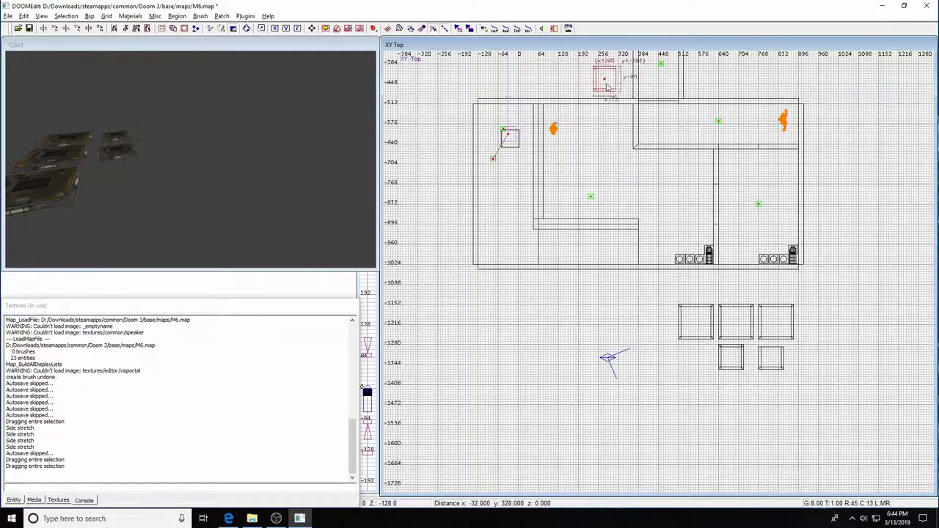
{"action": "right_click_drag", "start_coordinate": [610, 86], "coordinate": [601, 296]}
{"action": "mouse_move", "coordinate": [601, 284]}
{"action": "left_mouse_down"}
{"action": "mouse_move", "coordinate": [613, 142]}
{"action": "mouse_move", "coordinate": [624, 145]}
{"action": "mouse_move", "coordinate": [614, 179]}
{"action": "left_mouse_up"}
{"action": "key", "text": "ctrl+z"}
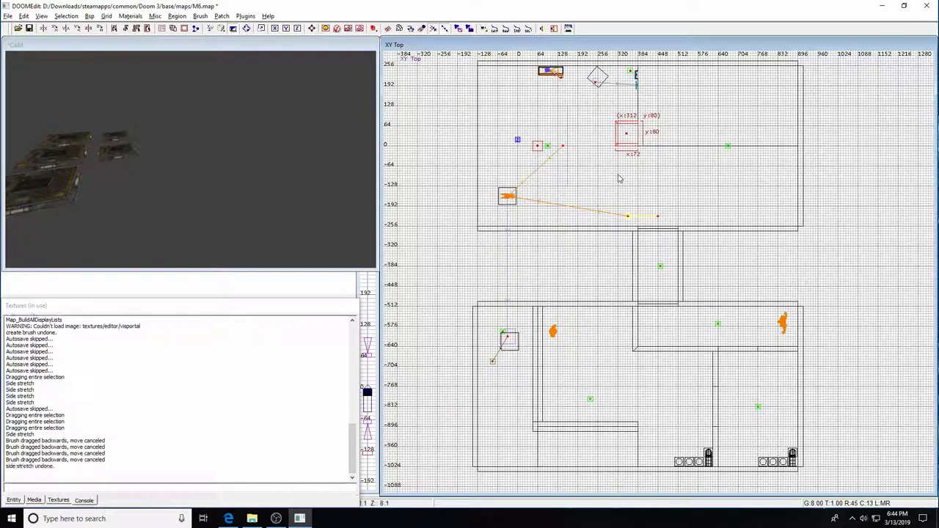
{"action": "key", "text": "Escape"}
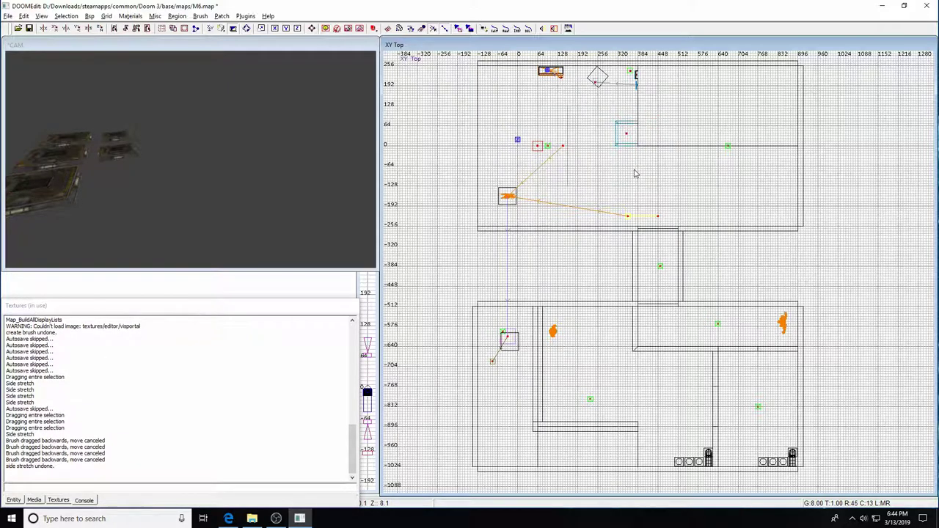
Raise the platform from below the map to z 112 beside the raised block, with the camera placed facing the block
{"action": "middle_click", "coordinate": [595, 156], "text": "ctrl"}
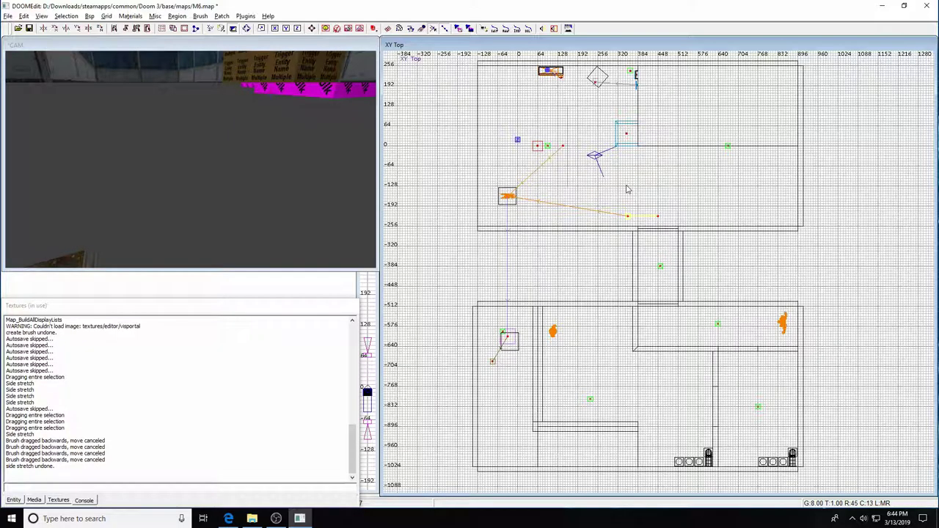
{"action": "key", "text": "d"}
{"action": "key", "text": "d"}
{"action": "key", "text": "d"}
{"action": "key", "text": "d"}
{"action": "key", "text": "d"}
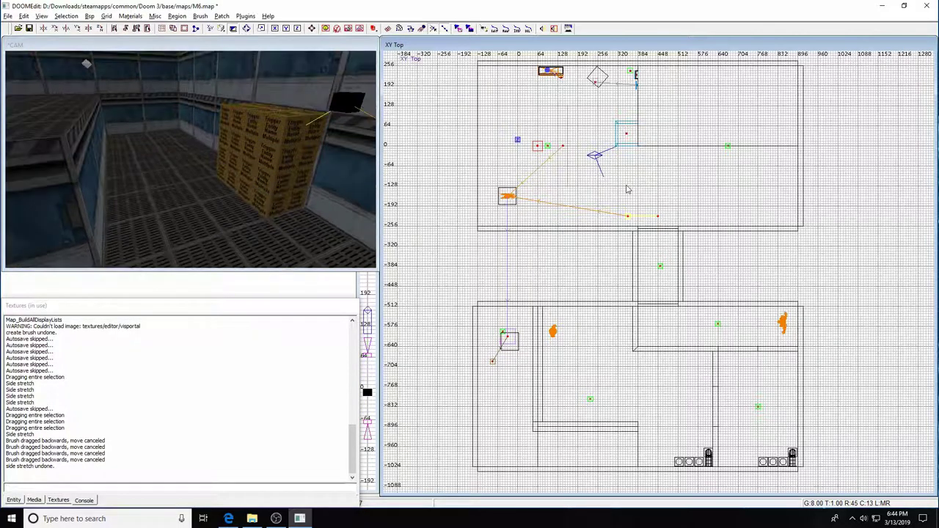
{"action": "key", "text": "Left"}
{"action": "key", "text": "Left"}
{"action": "key", "text": "Left"}
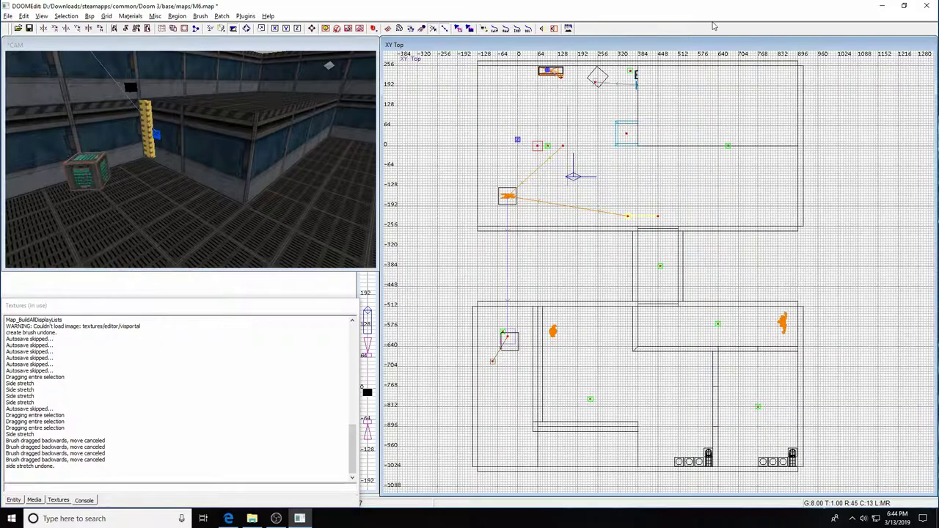
{"action": "key", "text": "ctrl+Tab"}
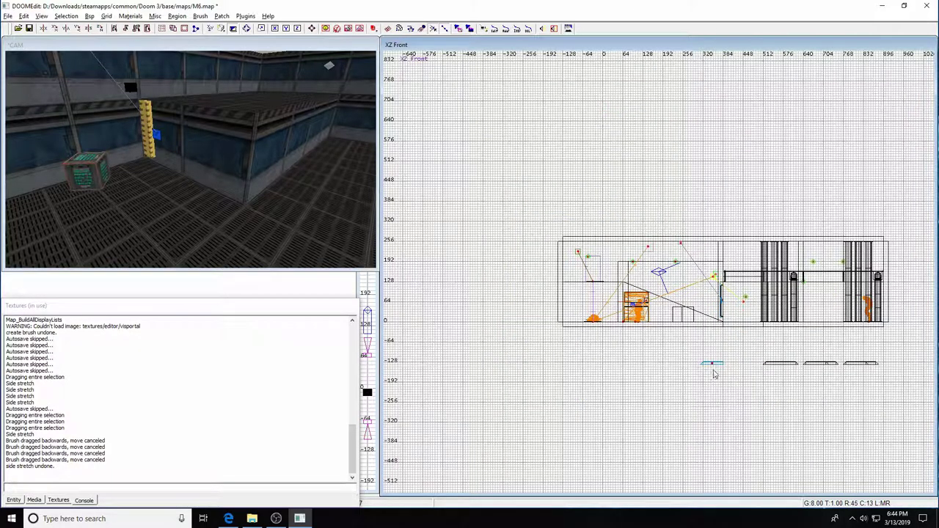
{"action": "left_click_drag", "start_coordinate": [716, 366], "coordinate": [702, 274]}
Hide everything in the map except the platform and the raised block
{"action": "key", "text": "ctrl+Tab"}
{"action": "key", "text": "ctrl+Tab"}
{"action": "left_click", "coordinate": [296, 155], "text": "shift"}
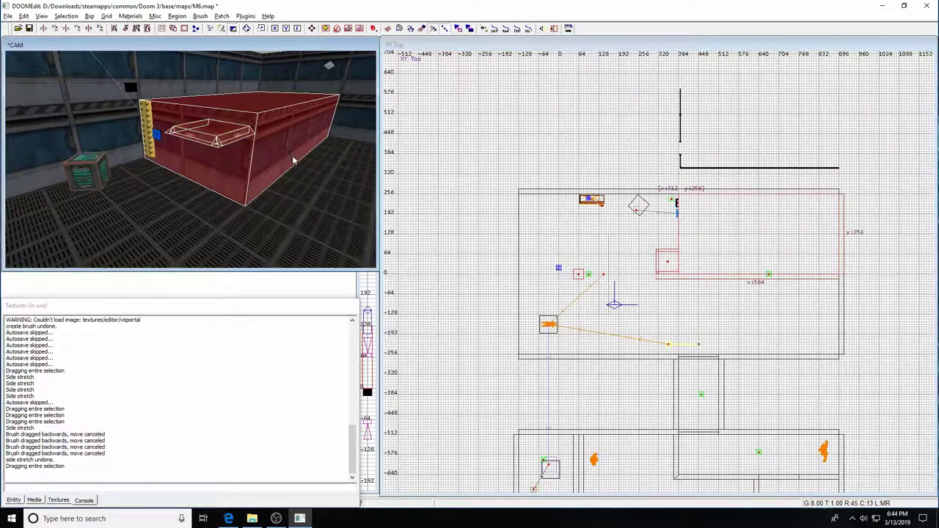
{"action": "key", "text": "ctrl+h"}
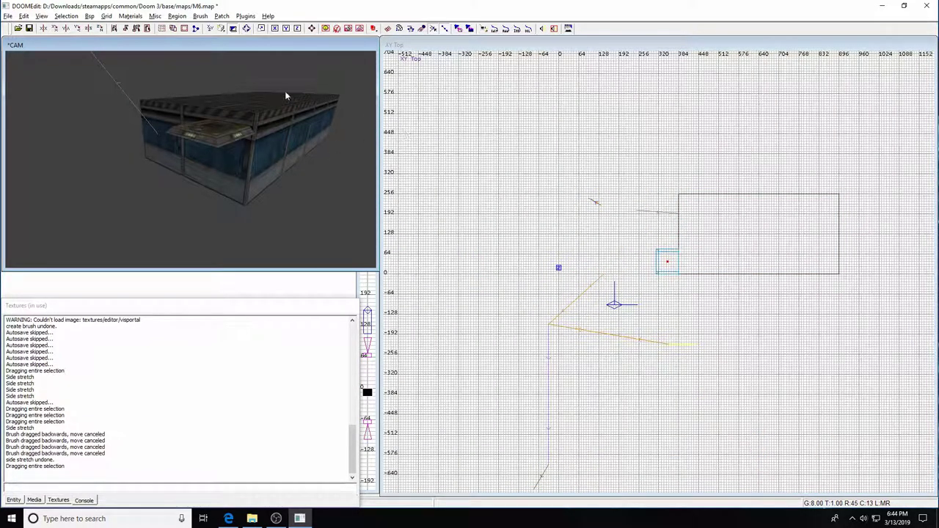
Raise the platform to z 128 so its top is flush with the top of the raised block
{"action": "left_click", "coordinate": [207, 132], "text": "shift"}
{"action": "key", "text": "ctrl+Tab"}
{"action": "scroll", "coordinate": [657, 297], "scroll_direction": "up", "scroll_amount": 4}
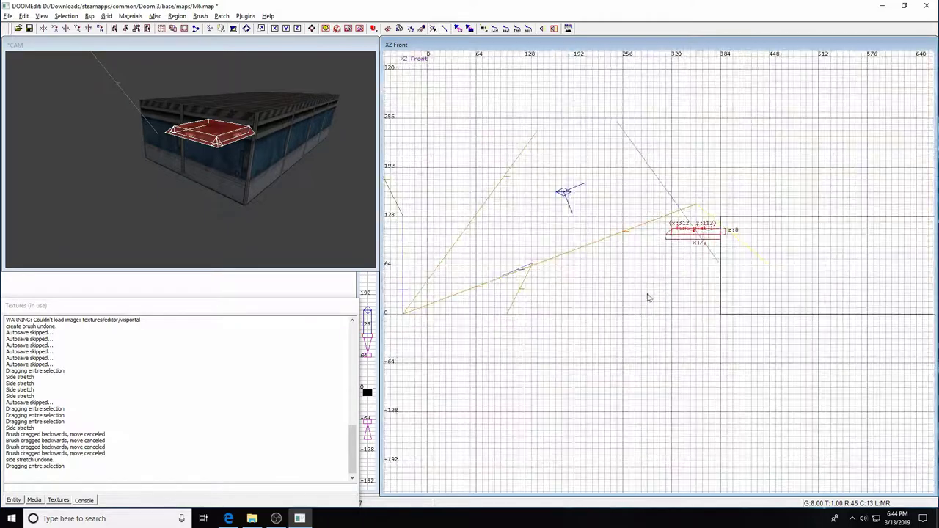
{"action": "left_click_drag", "start_coordinate": [703, 233], "coordinate": [703, 220]}
{"action": "scroll", "coordinate": [690, 245], "scroll_direction": "up", "scroll_amount": 4}
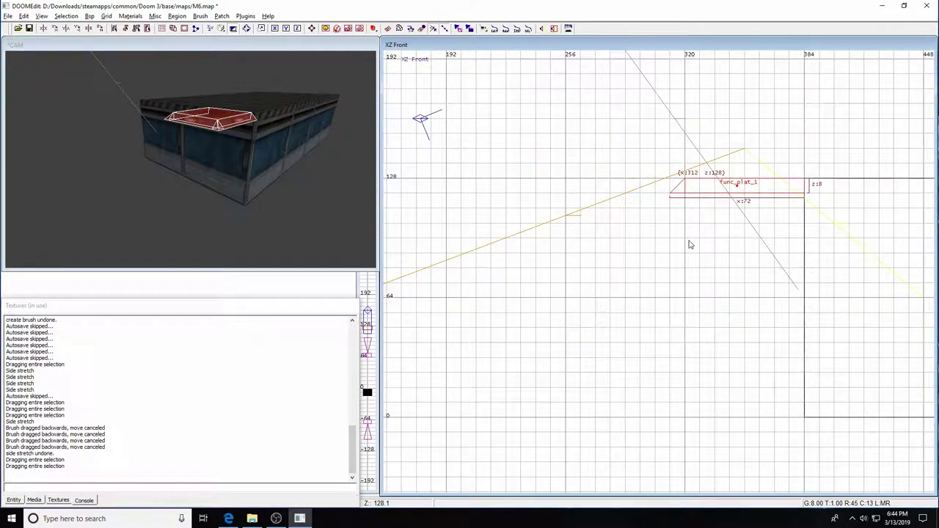
{"action": "scroll", "coordinate": [693, 242], "scroll_direction": "down", "scroll_amount": 2}
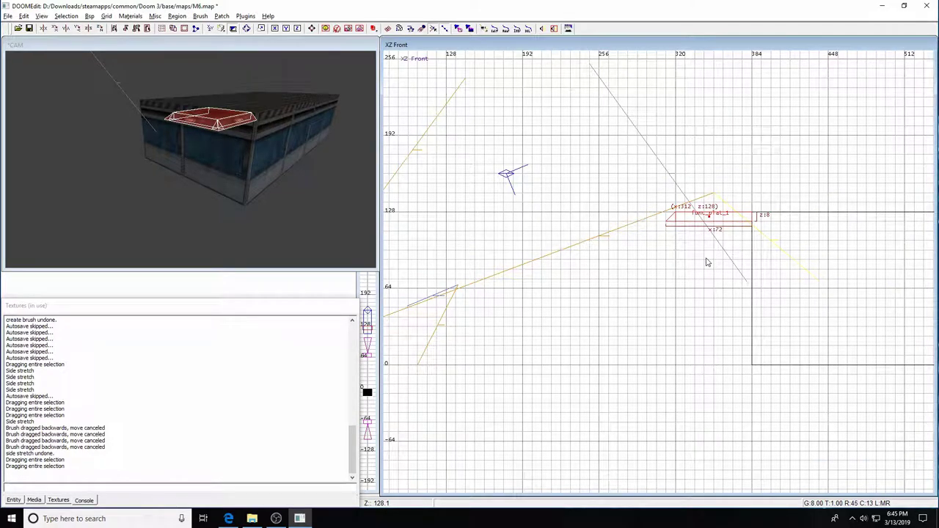
Unhide the rest of the map and shift the func_plat platform 8 units along the y axis to y 8
{"action": "key", "text": "shift+h"}
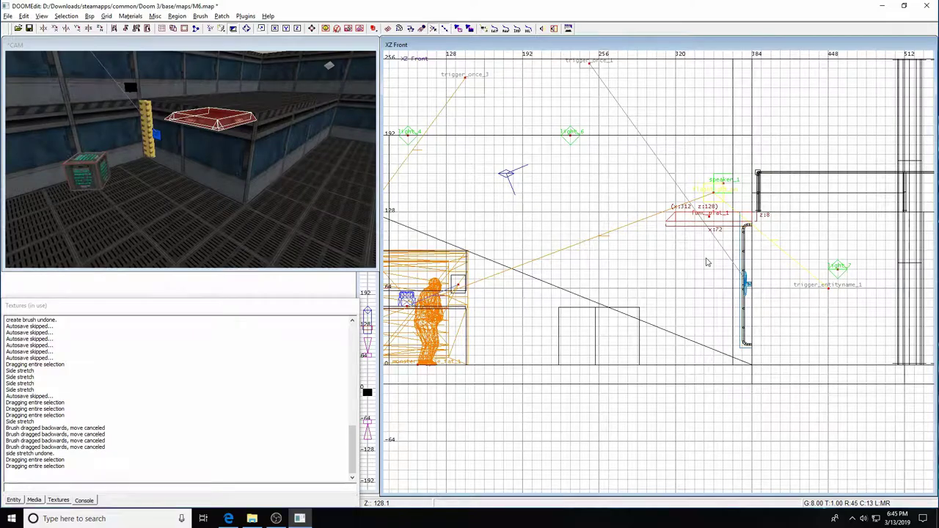
{"action": "key", "text": "Escape"}
{"action": "left_click", "coordinate": [228, 131], "text": "shift"}
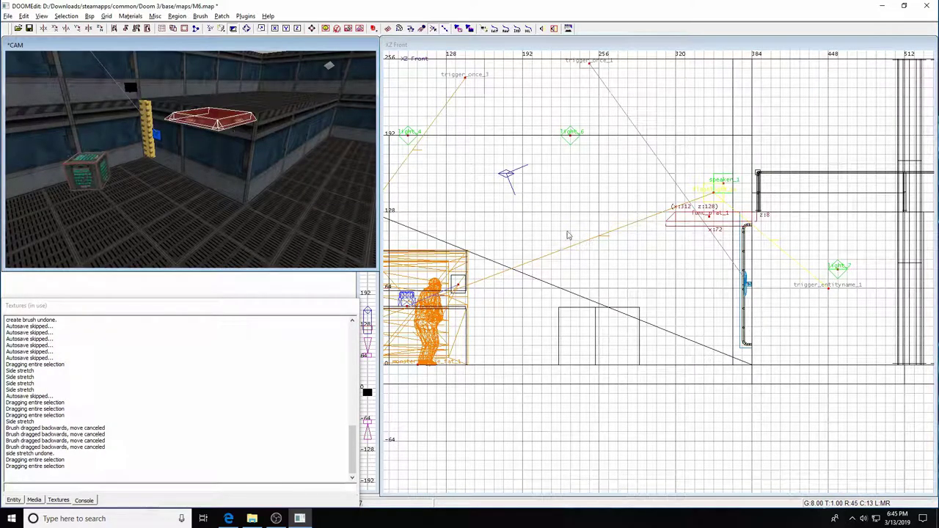
{"action": "key", "text": "ctrl+Tab"}
{"action": "left_click_drag", "start_coordinate": [672, 267], "coordinate": [681, 266]}
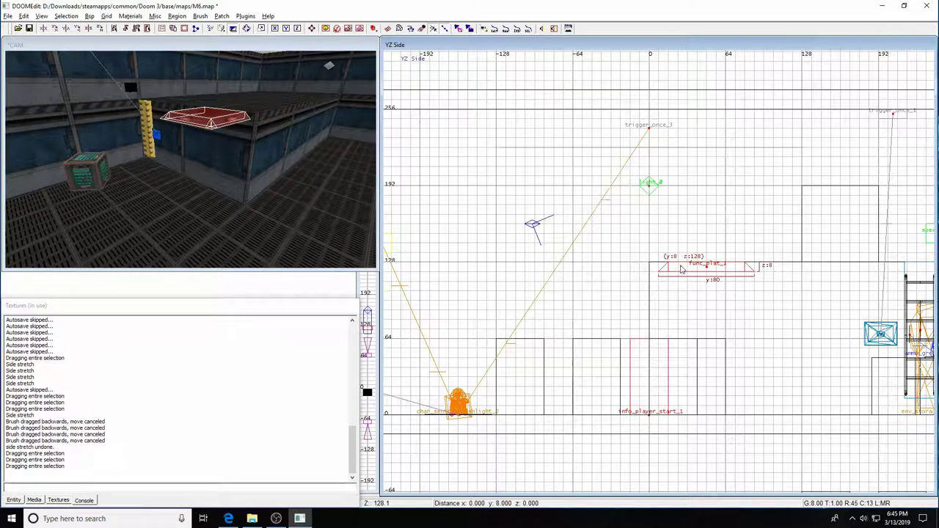
{"action": "key", "text": "Escape"}
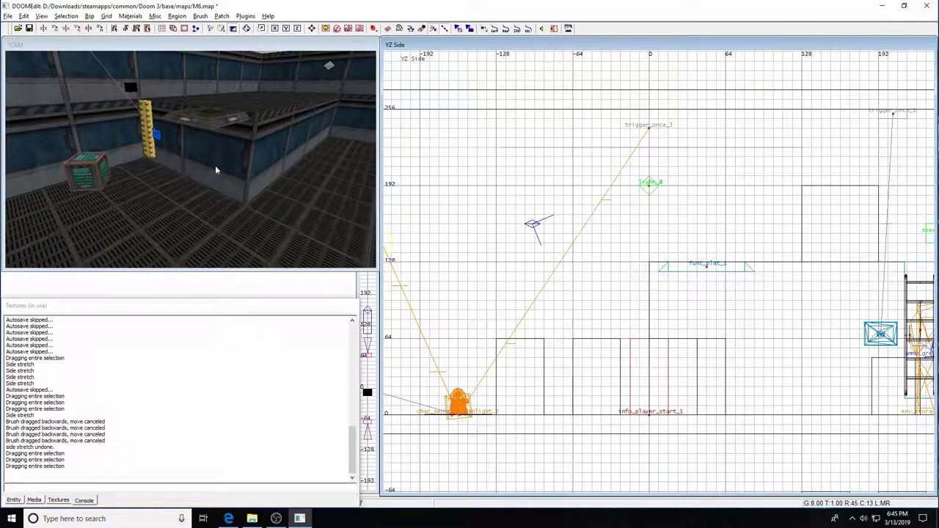
Give the func_plat platform a damage key with value 20 and enlarge the entity properties area
{"action": "left_click", "coordinate": [213, 114], "text": "shift"}
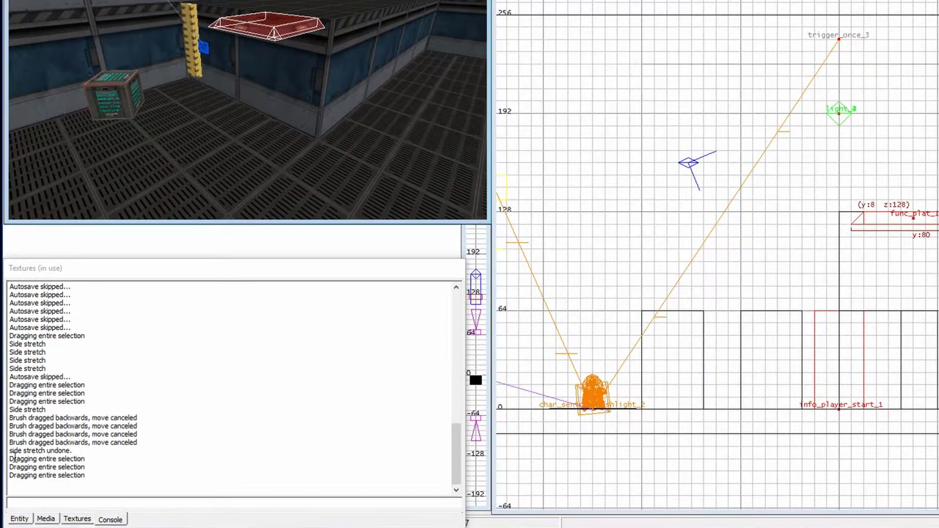
{"action": "left_click", "coordinate": [20, 518]}
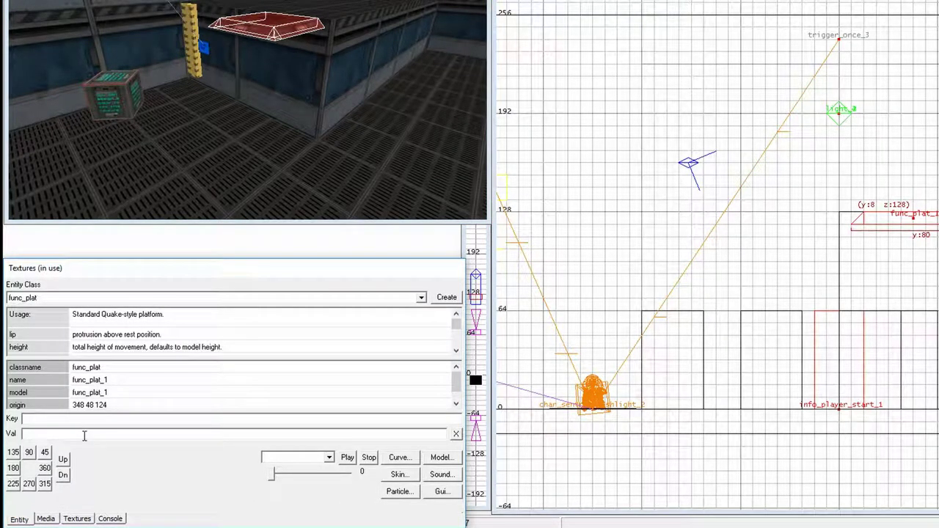
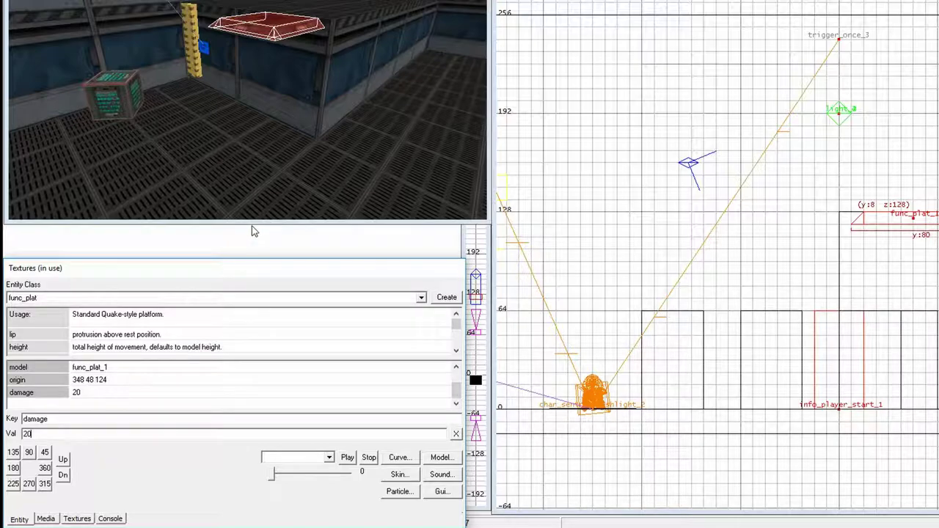
{"action": "left_click_drag", "start_coordinate": [251, 233], "coordinate": [249, 183]}
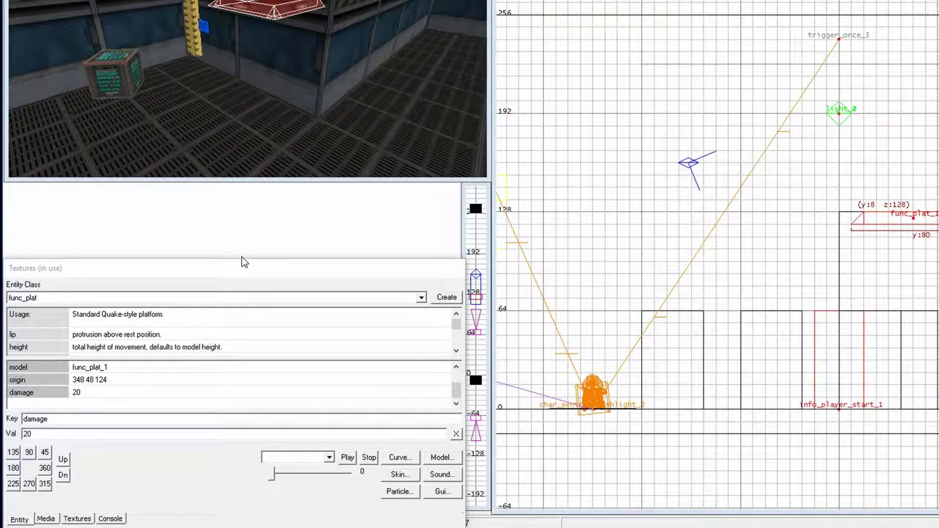
{"action": "left_click_drag", "start_coordinate": [237, 257], "coordinate": [237, 179]}
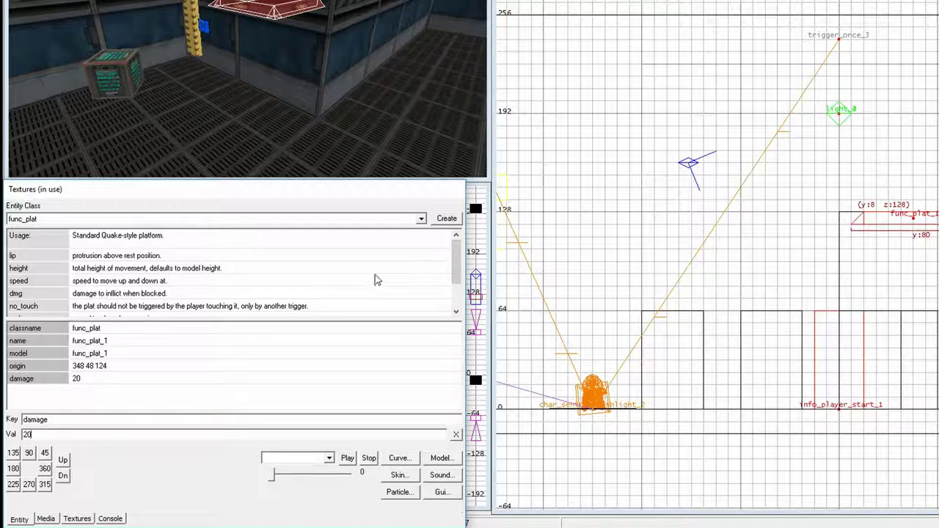
Add a speed key with value 150 to the func_plat platform
{"action": "scroll", "coordinate": [457, 274], "scroll_direction": "down", "scroll_amount": 1}
{"action": "scroll", "coordinate": [456, 274], "scroll_direction": "up", "scroll_amount": 1}
{"action": "key", "text": "BackSpace"}
{"action": "key", "text": "BackSpace"}
{"action": "key", "text": "BackSpace"}
{"action": "key", "text": "BackSpace"}
{"action": "key", "text": "BackSpace"}
{"action": "key", "text": "BackSpace"}
{"action": "type", "text": "speed"}
{"action": "key", "text": "Tab"}
{"action": "type", "text": "150"}
{"action": "key", "text": "Return"}
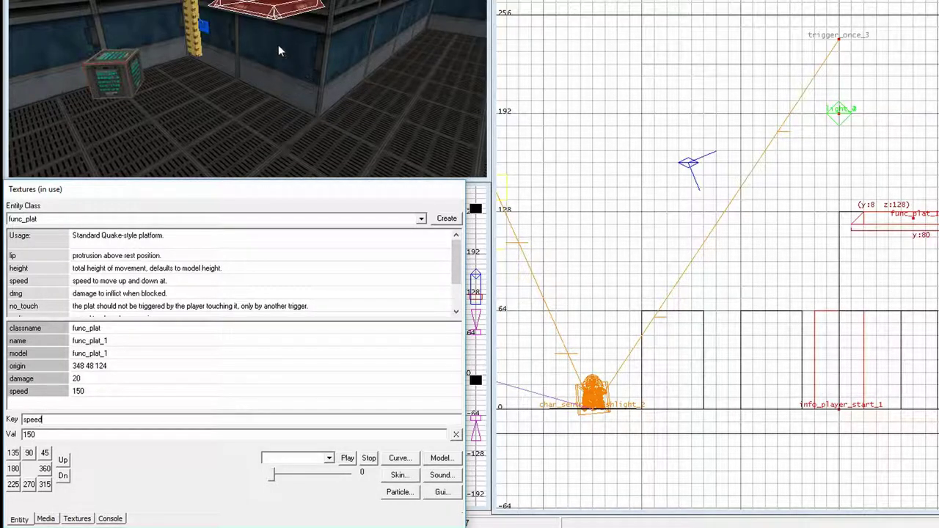
Isolate the raised block and check its height in the side view
{"action": "left_click", "coordinate": [346, 47]}
{"action": "left_click", "coordinate": [346, 45], "text": "shift"}
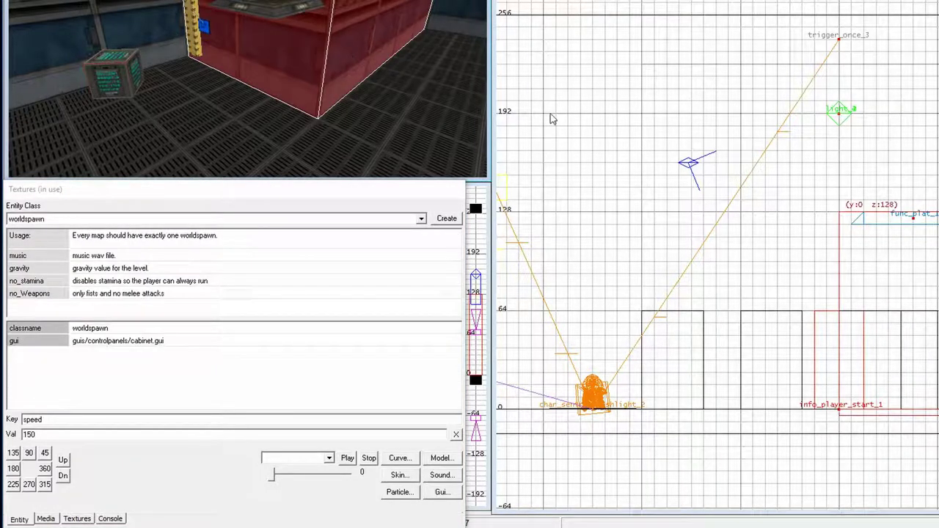
{"action": "key", "text": "i"}
{"action": "key", "text": "h"}
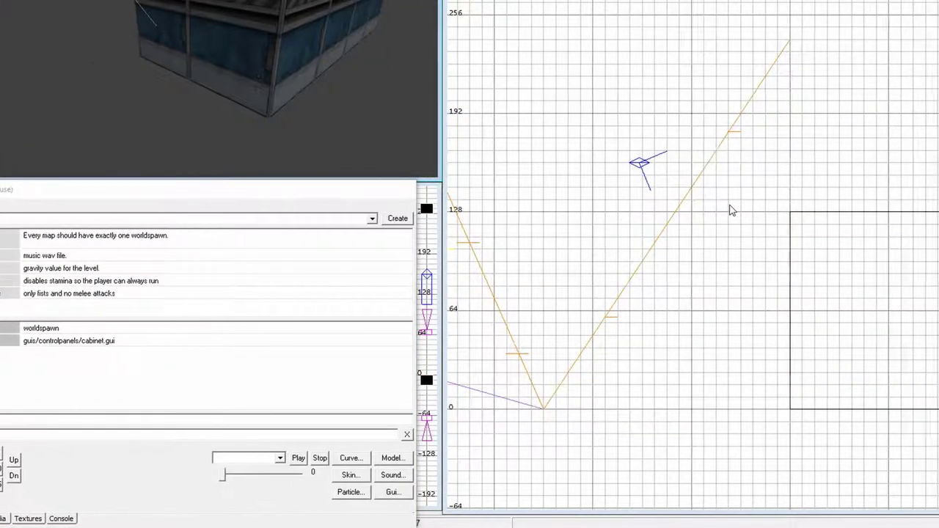
{"action": "left_click", "coordinate": [914, 260], "text": "shift"}
{"action": "right_click_drag", "start_coordinate": [912, 295], "coordinate": [797, 258]}
{"action": "right_click_drag", "start_coordinate": [872, 330], "coordinate": [655, 296]}
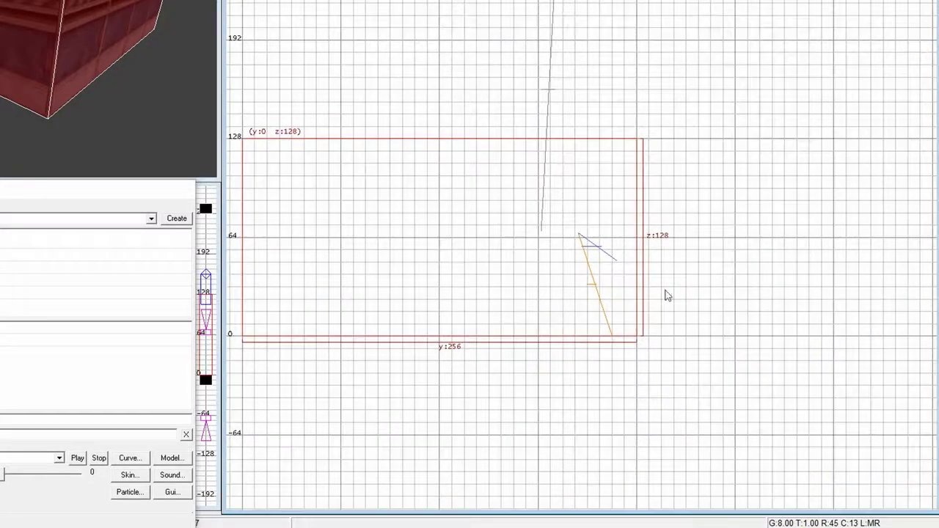
{"action": "scroll", "coordinate": [666, 248], "scroll_direction": "up", "scroll_amount": 2}
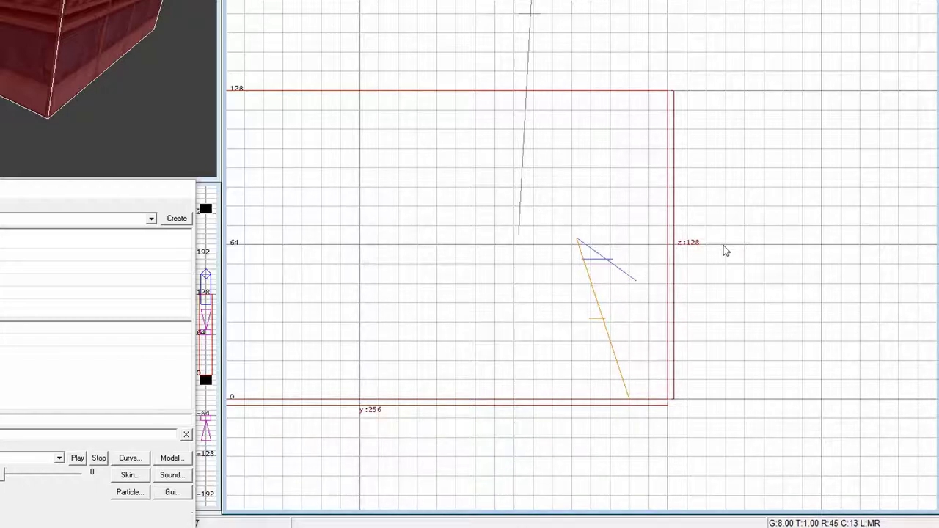
{"action": "key", "text": "Escape"}
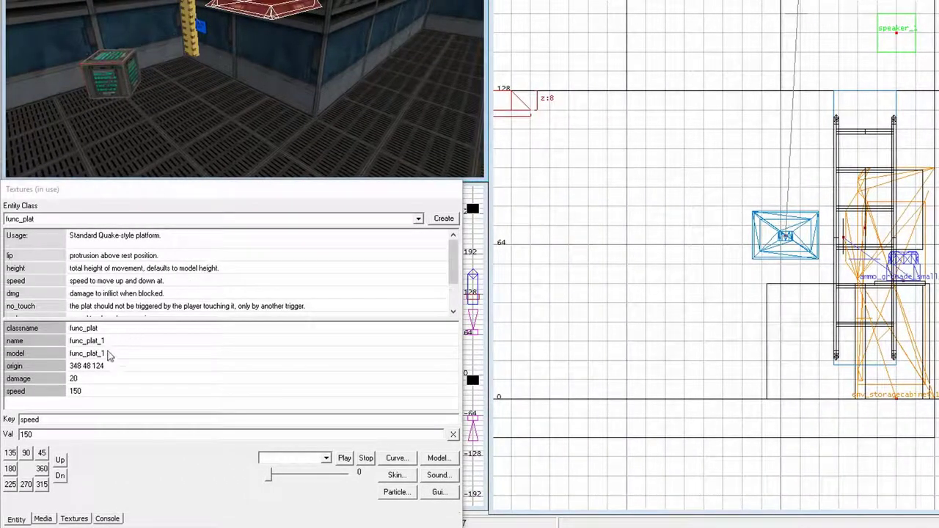
Add a height key with value 128 to the func_plat platform
{"action": "key", "text": "BackSpace"}
{"action": "key", "text": "BackSpace"}
{"action": "key", "text": "BackSpace"}
{"action": "key", "text": "BackSpace"}
{"action": "key", "text": "BackSpace"}
{"action": "type", "text": "height"}
{"action": "key", "text": "Tab"}
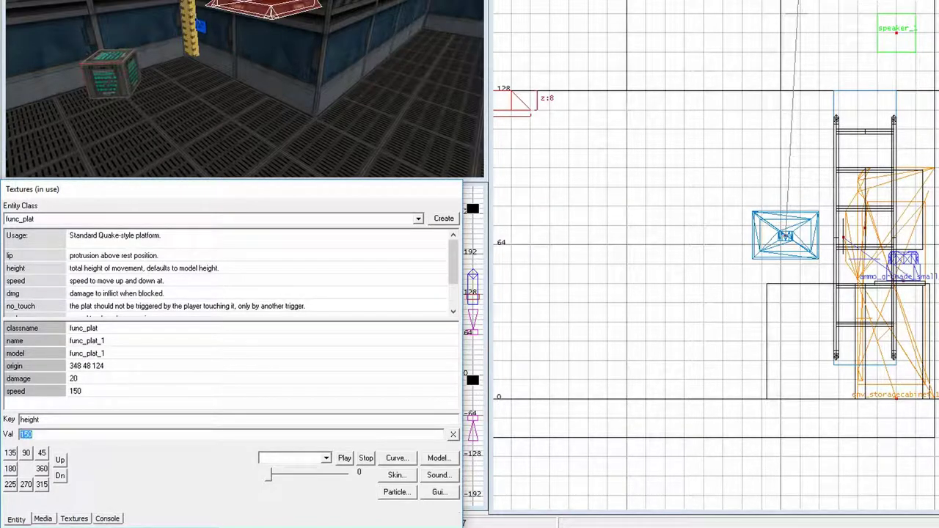
{"action": "type", "text": "128"}
{"action": "key", "text": "Return"}
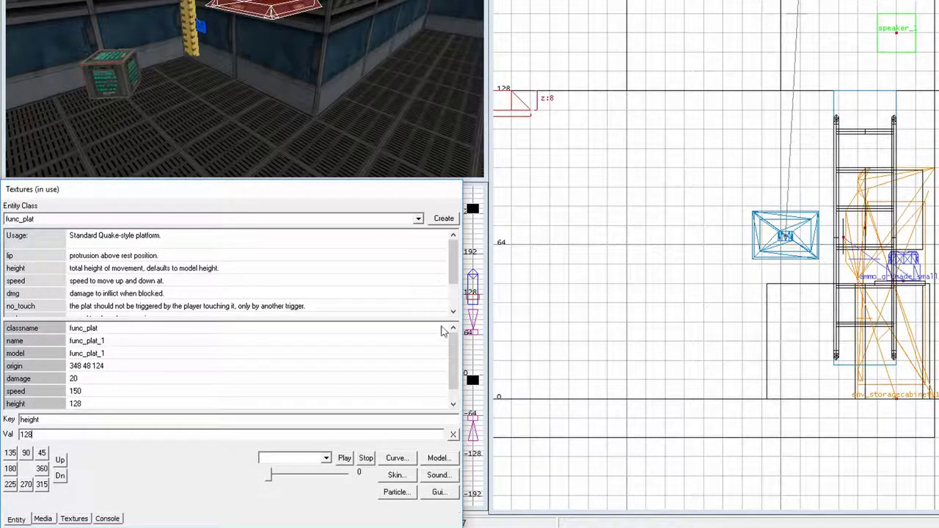
{"action": "scroll", "coordinate": [452, 366], "scroll_direction": "down", "scroll_amount": 1}
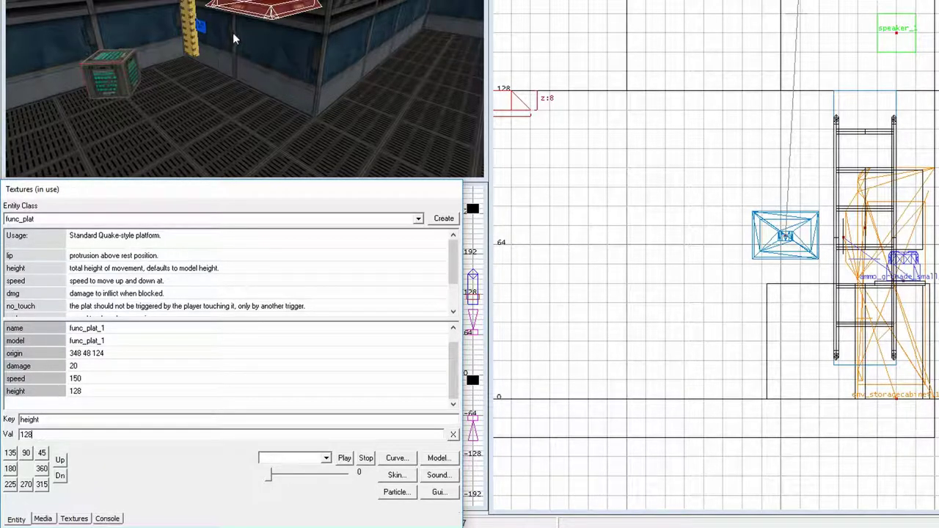
Add a snd_open key to the platform that refers to the elevator sound elev_full_2s.wav
{"action": "left_click", "coordinate": [61, 420]}
{"action": "key", "text": "BackSpace"}
{"action": "key", "text": "BackSpace"}
{"action": "key", "text": "BackSpace"}
{"action": "key", "text": "BackSpace"}
{"action": "key", "text": "BackSpace"}
{"action": "key", "text": "BackSpace"}
{"action": "type", "text": "snd_open"}
{"action": "key", "text": "Tab"}
{"action": "type", "text": "sound"}
{"action": "type", "text": "?"}
{"action": "key", "text": "BackSpace"}
{"action": "type", "text": "/"}
{"action": "type", "text": "ed"}
{"action": "type", "text": "/"}
{"action": "type", "text": "elev"}
{"action": "type", "text": "a"}
{"action": "type", "text": "tor"}
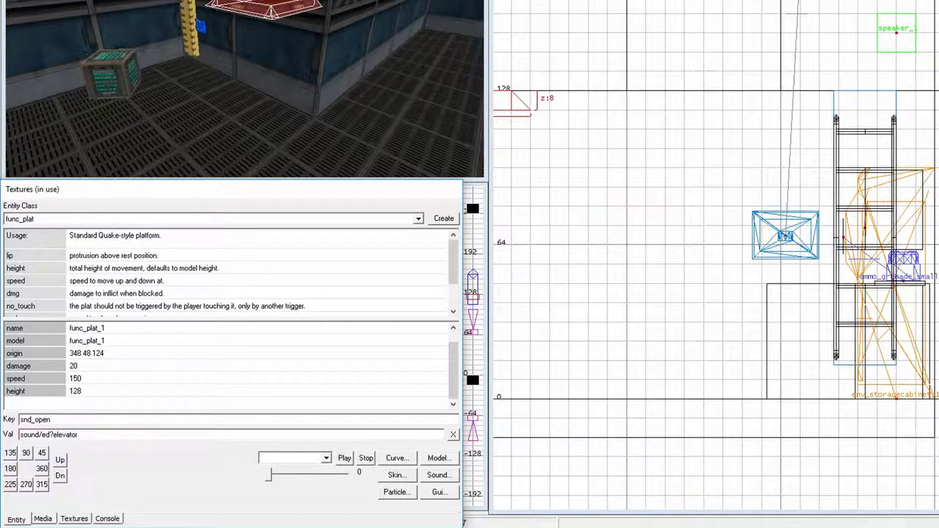
{"action": "type", "text": "/elev_full_2..vav"}
{"action": "key", "text": "Left"}
{"action": "key", "text": "BackSpace"}
{"action": "type", "text": "w"}
{"action": "key", "text": "Return"}
{"action": "left_click_drag", "start_coordinate": [453, 354], "coordinate": [453, 383]}
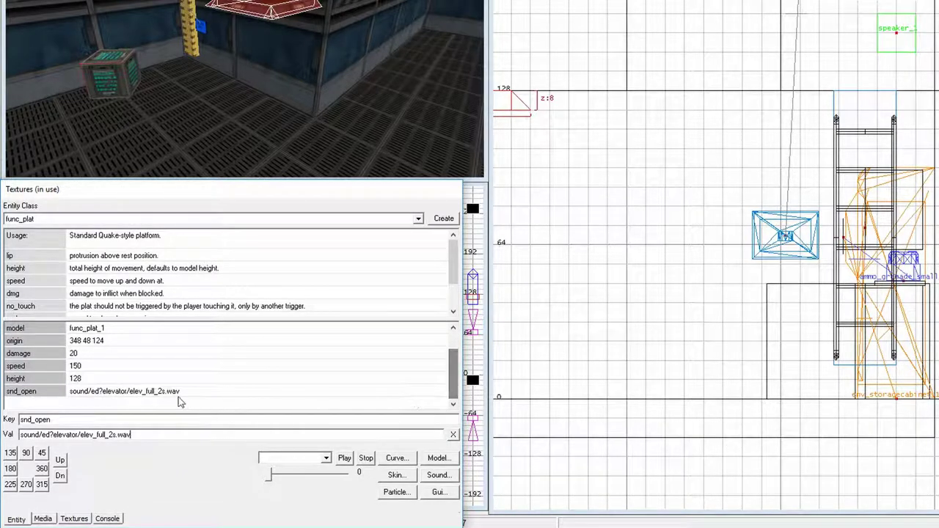
Correct the platform's snd_open path to sound/ed/elevator/elev_full_2s.wav
{"action": "left_click", "coordinate": [46, 392]}
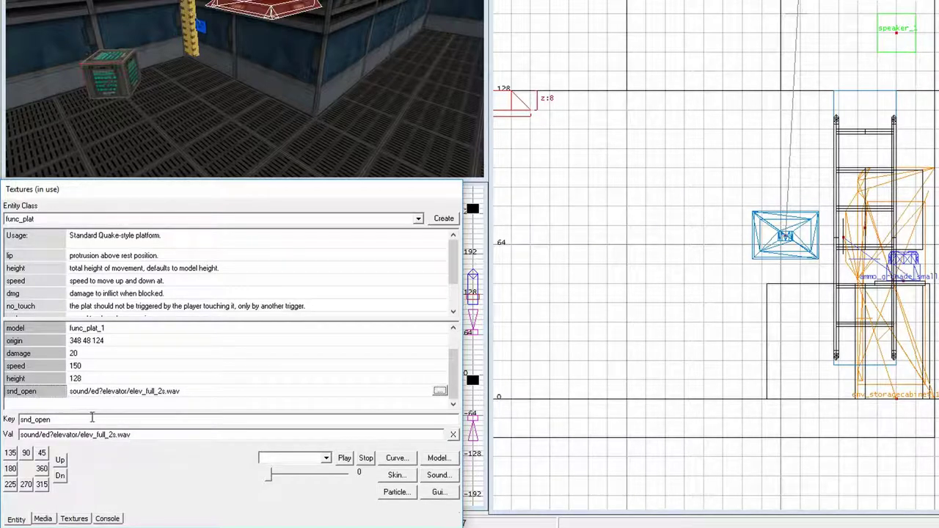
{"action": "left_click", "coordinate": [174, 437]}
{"action": "key", "text": "Right"}
{"action": "key", "text": "BackSpace"}
{"action": "type", "text": "/"}
{"action": "key", "text": "Return"}
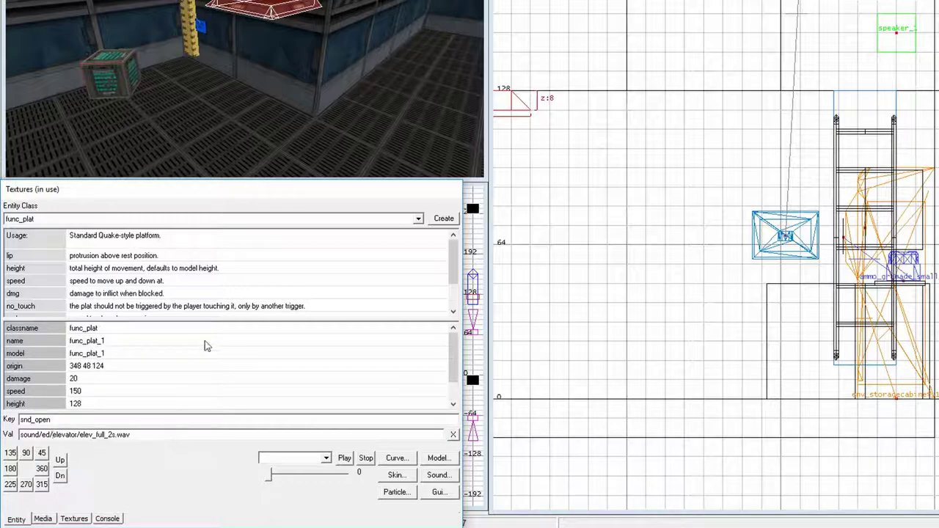
{"action": "scroll", "coordinate": [440, 358], "scroll_direction": "down", "scroll_amount": 1}
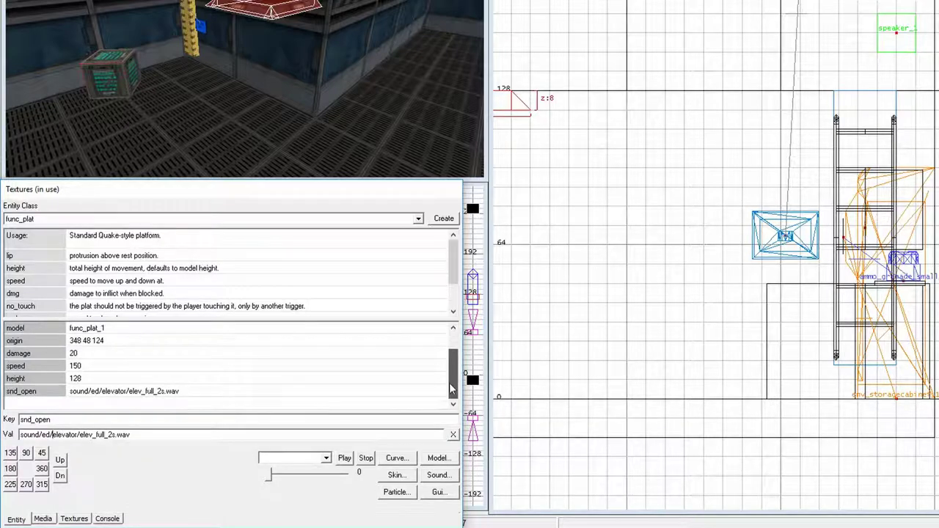
Add a snd_close key to the platform with the value sound/ed/elevator/elev_full_2s.wav
{"action": "left_click", "coordinate": [32, 393]}
{"action": "key", "text": "Delete"}
{"action": "key", "text": "Delete"}
{"action": "key", "text": "Delete"}
{"action": "key", "text": "Delete"}
{"action": "key", "text": "Delete"}
{"action": "key", "text": "Delete"}
{"action": "key", "text": "Delete"}
{"action": "key", "text": "Delete"}
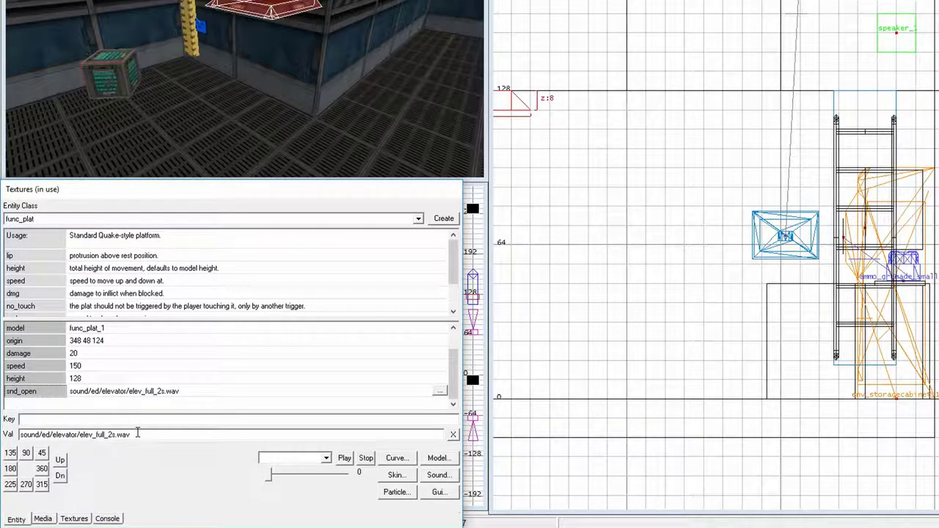
{"action": "type", "text": "k"}
{"action": "key", "text": "BackSpace"}
{"action": "type", "text": "snd_close"}
{"action": "key", "text": "Return"}
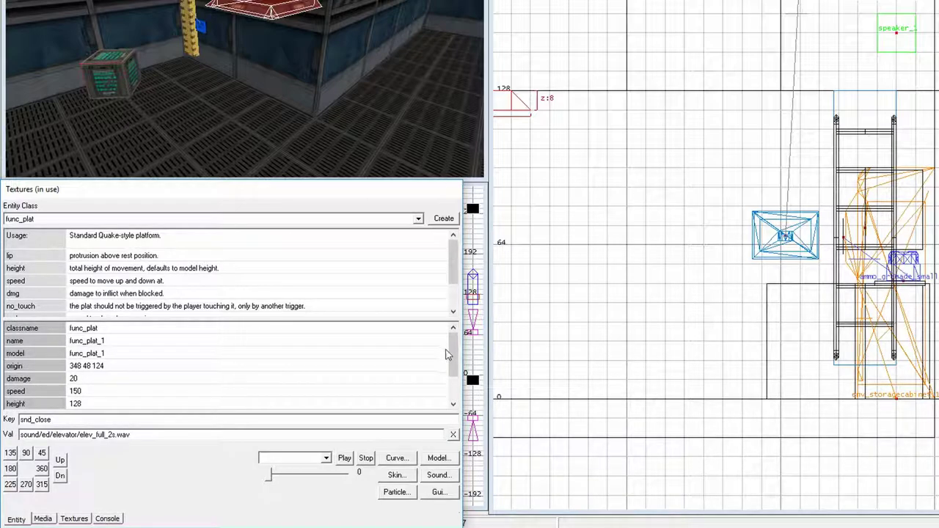
{"action": "scroll", "coordinate": [447, 354], "scroll_direction": "down", "scroll_amount": 1}
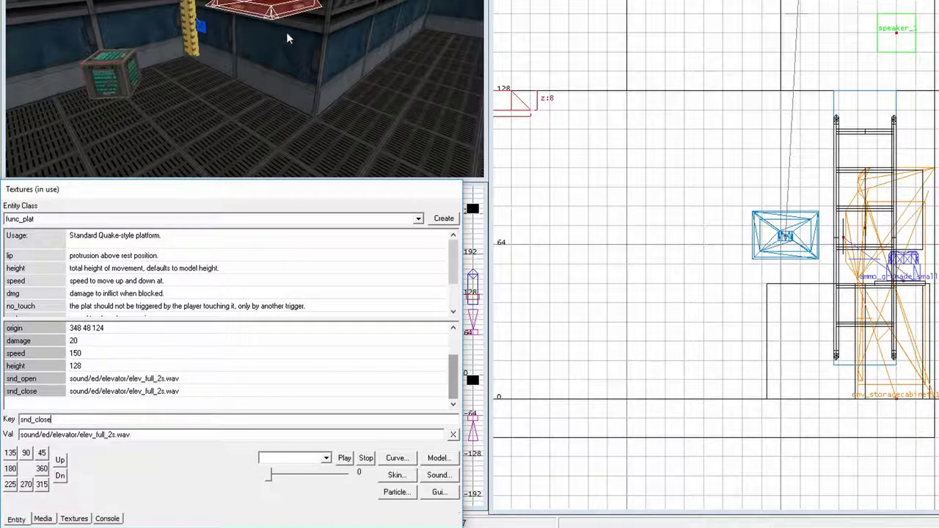
Deselect the platform, save the map and compile it with a BSP build
{"action": "left_click", "coordinate": [267, 123]}
{"action": "key", "text": "Escape"}
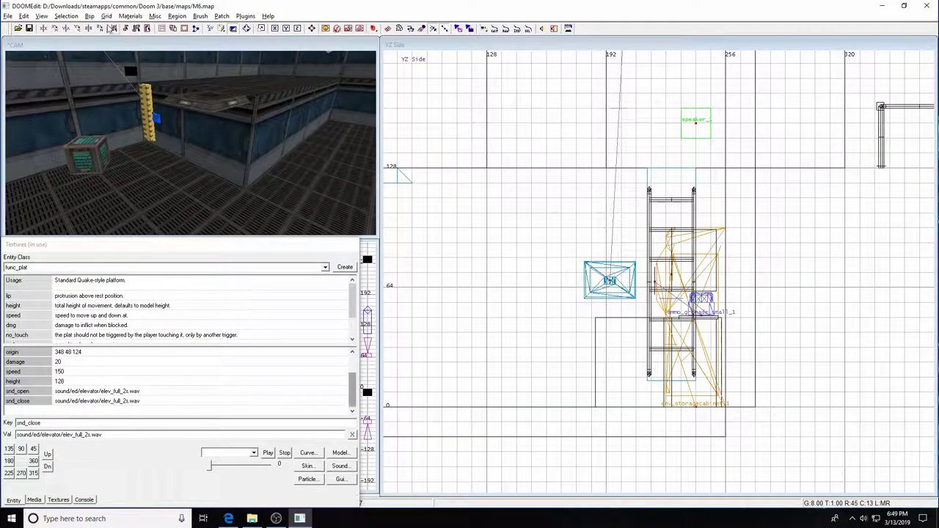
{"action": "left_click", "coordinate": [90, 16]}
{"action": "left_click", "coordinate": [121, 29]}
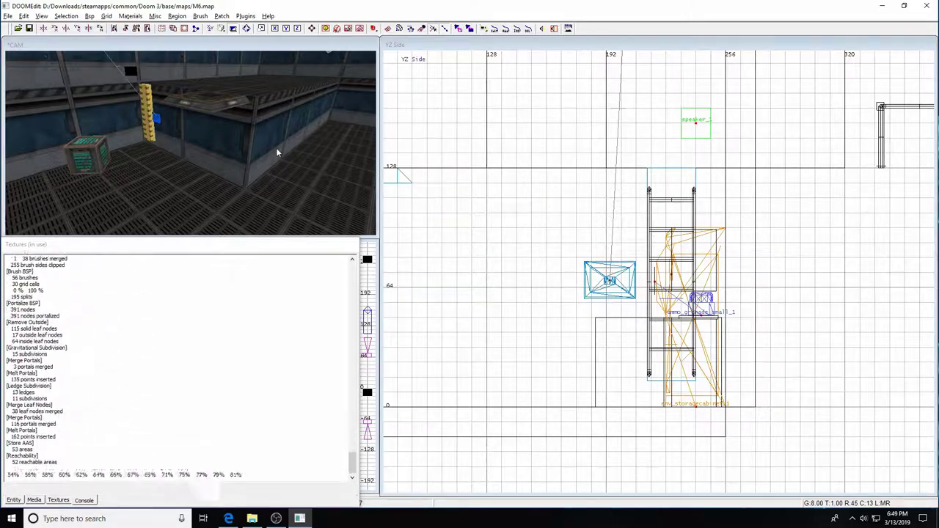
Switch to the Doom 3 game, load map m6 through the console and walk up to the lift beside the raised block
{"action": "key", "text": "F2"}
{"action": "key", "text": "grave"}
{"action": "type", "text": "editor"}
{"action": "key", "text": "BackSpace"}
{"action": "key", "text": "BackSpace"}
{"action": "key", "text": "BackSpace"}
{"action": "key", "text": "BackSpace"}
{"action": "key", "text": "BackSpace"}
{"action": "key", "text": "BackSpace"}
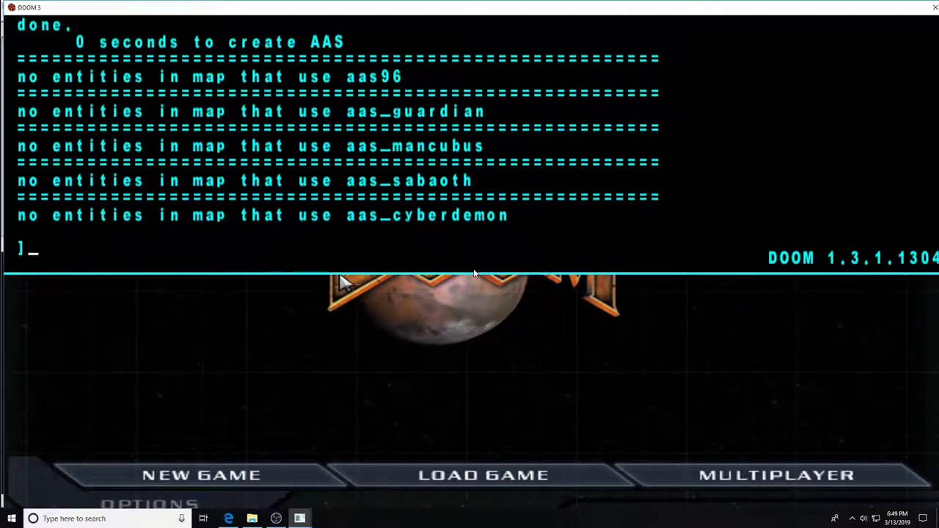
{"action": "type", "text": "map m"}
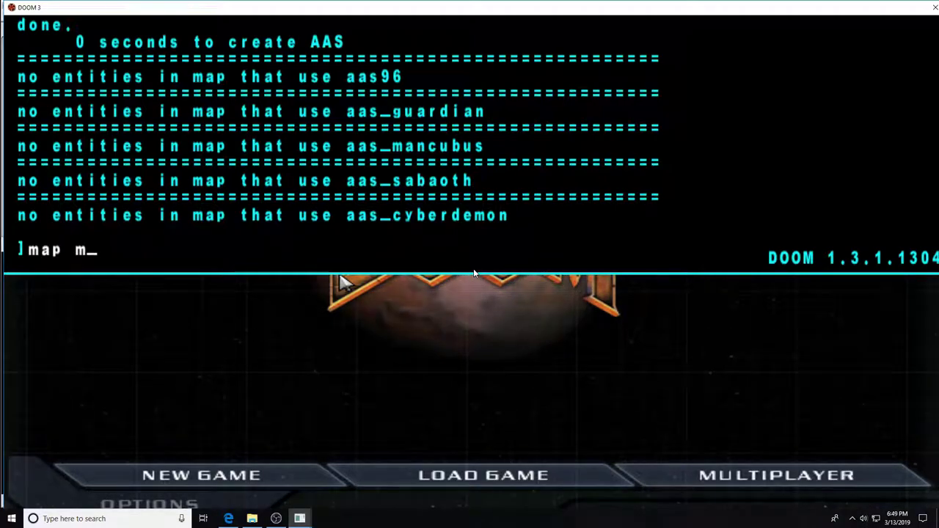
{"action": "type", "text": "6"}
{"action": "key", "text": "Return"}
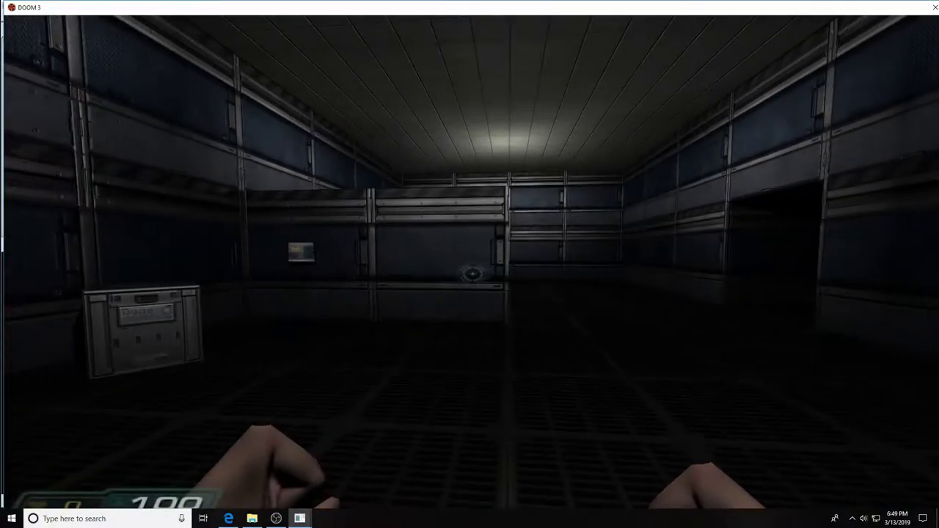
{"action": "key", "text": "w"}
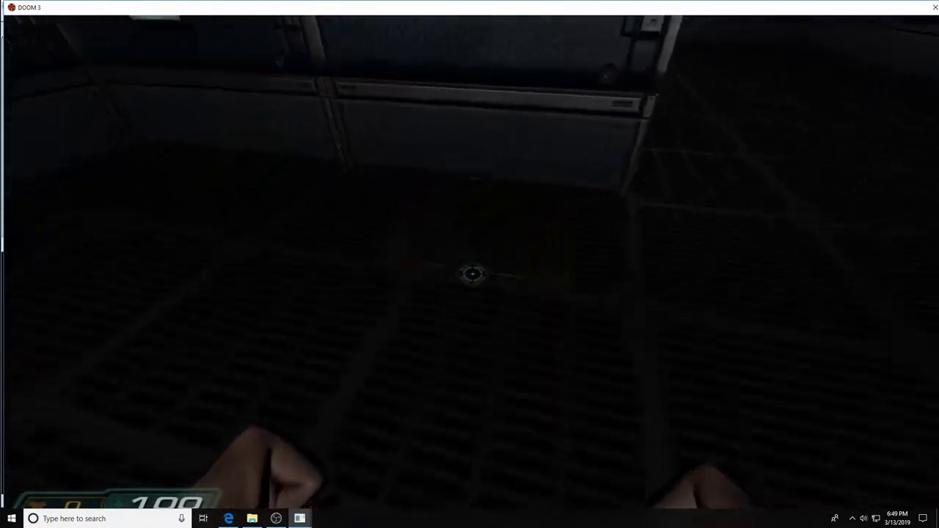
{"action": "key", "text": "s"}
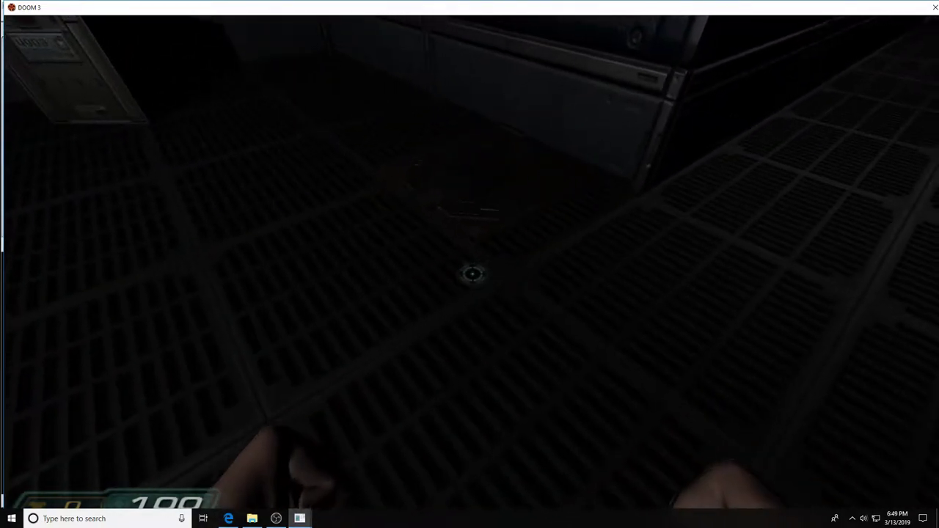
Return from the game to the map editor through the console and select the func_plat platform
{"action": "key", "text": "ctrl+alt+grave"}
{"action": "type", "text": "editor"}
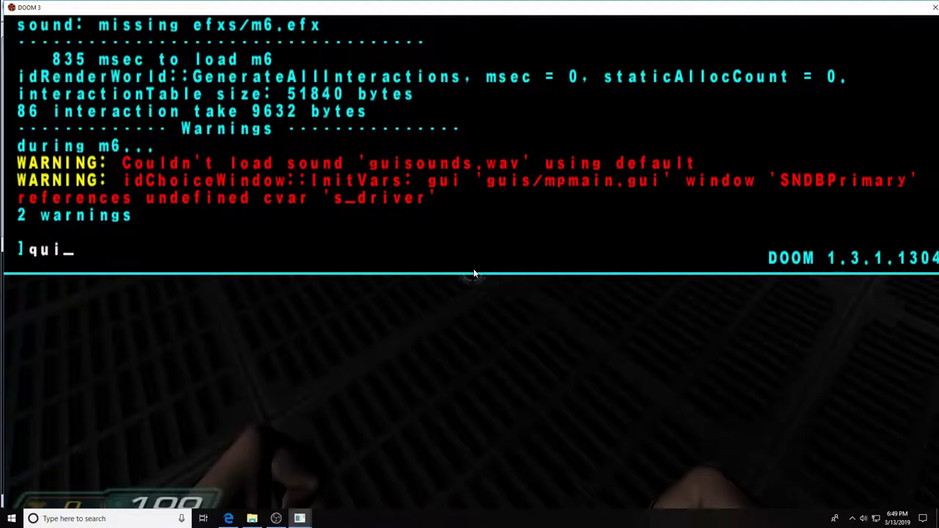
{"action": "key", "text": "Return"}
{"action": "left_click", "coordinate": [210, 107], "text": "shift"}
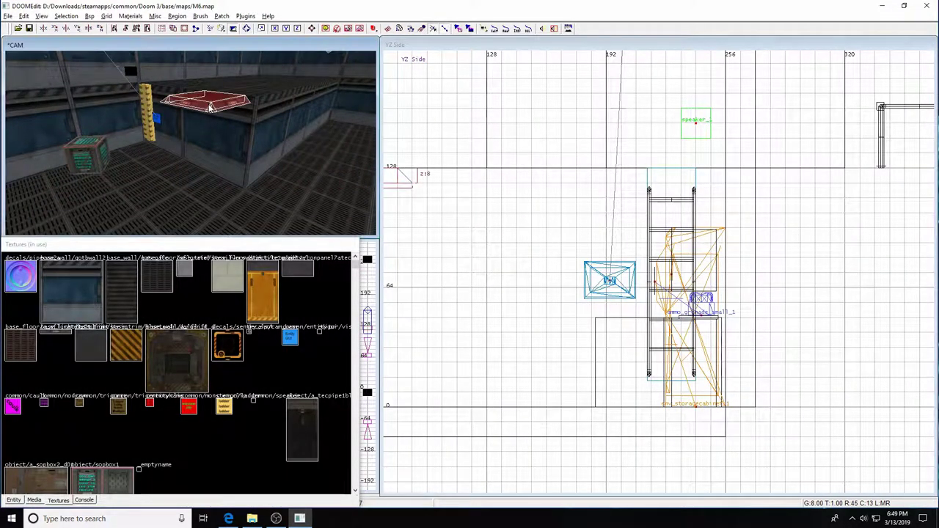
Open the func_plat platform's entity properties, bring up the XZ front view and deselect the platform
{"action": "left_click", "coordinate": [13, 500]}
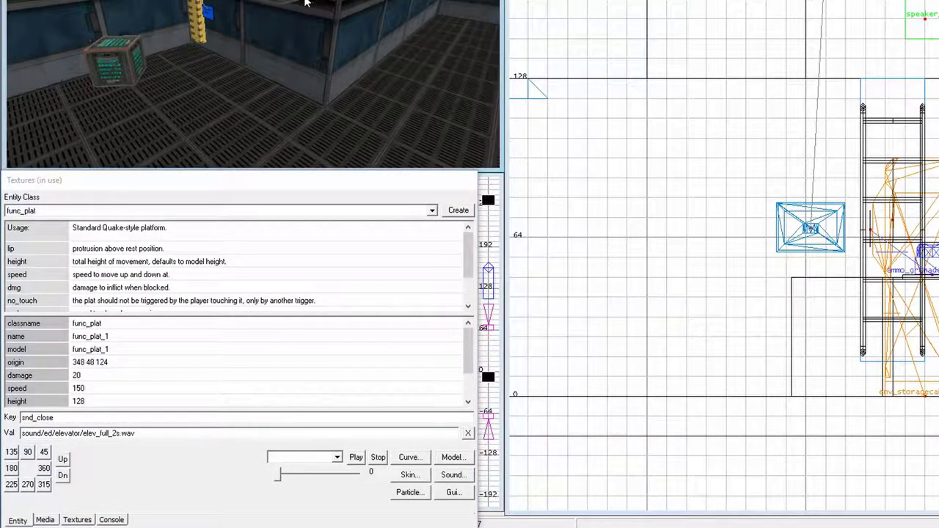
{"action": "right_click_drag", "start_coordinate": [858, 296], "coordinate": [863, 244]}
{"action": "key", "text": "ctrl+Tab"}
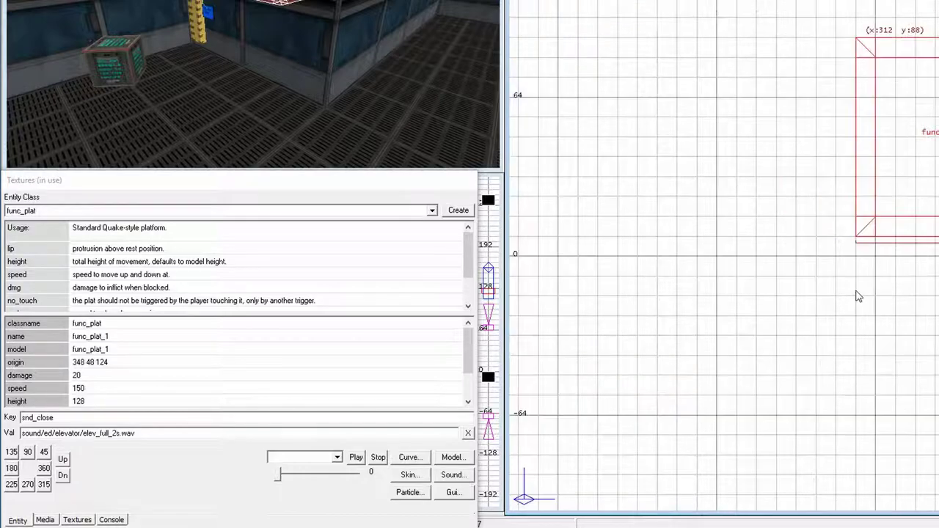
{"action": "key", "text": "ctrl+Tab"}
{"action": "key", "text": "Escape"}
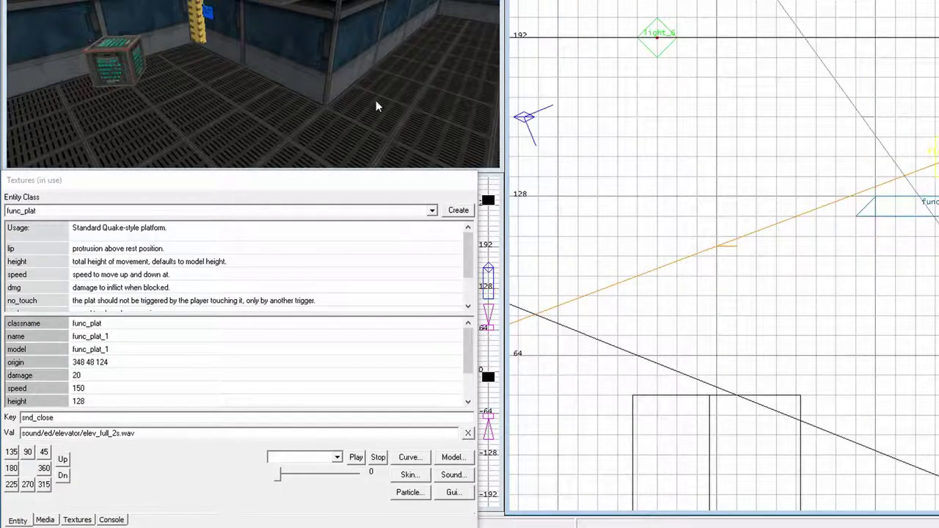
Try to set the platform's height key to 120 with nothing selected
{"action": "left_click", "coordinate": [83, 409]}
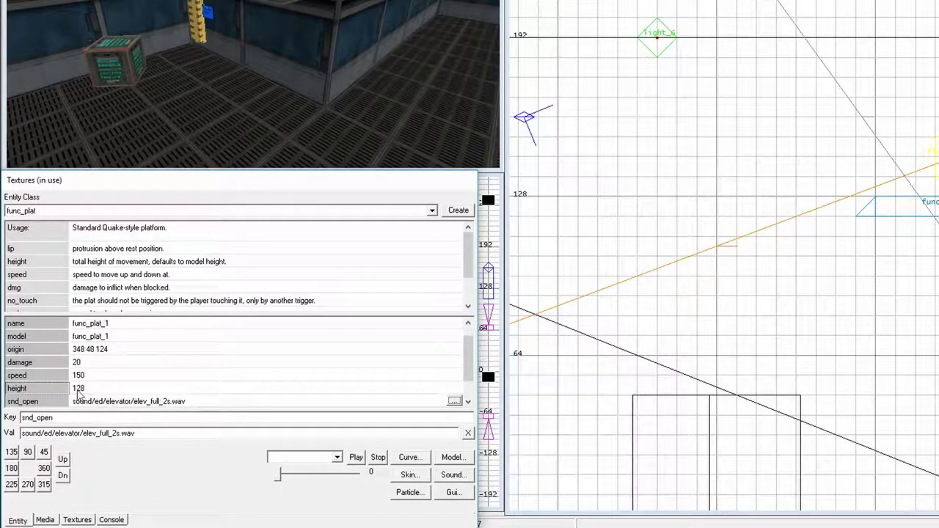
{"action": "left_click", "coordinate": [26, 392]}
{"action": "left_click", "coordinate": [44, 433]}
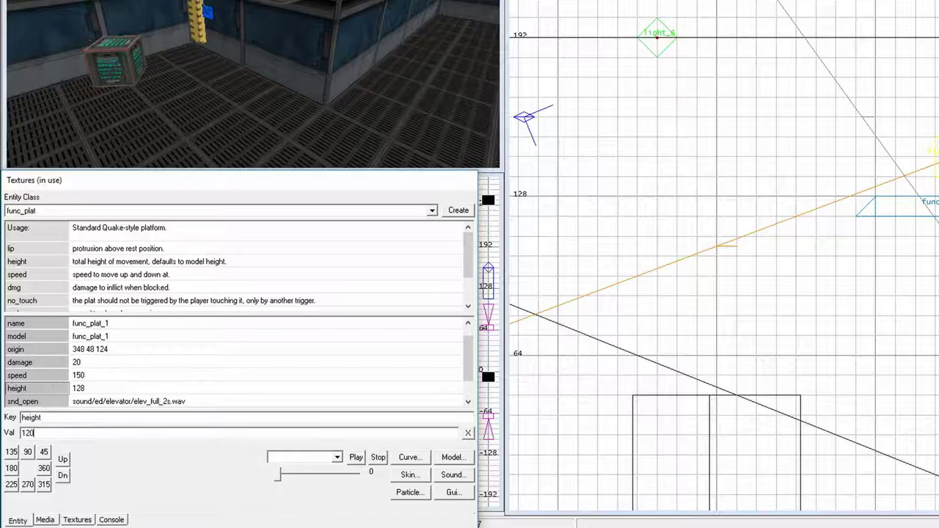
{"action": "key", "text": "Return"}
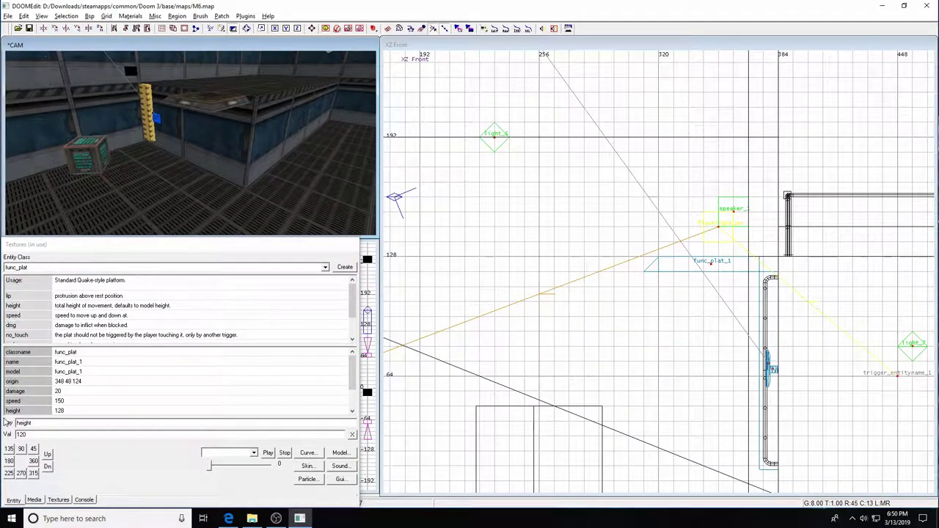
Save the map, dismiss the file dialog and compile it with a BSP build
{"action": "key", "text": "ctrl+s"}
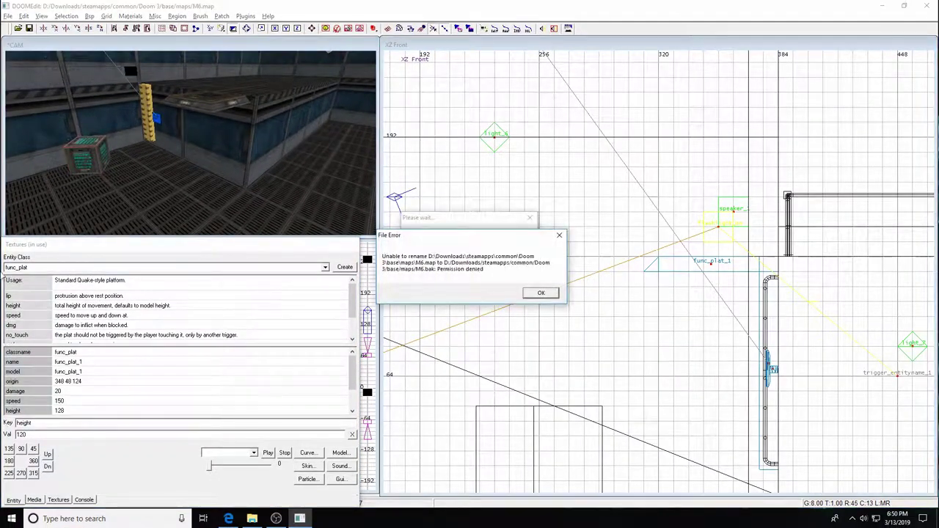
{"action": "left_click", "coordinate": [541, 293]}
{"action": "left_click", "coordinate": [89, 16]}
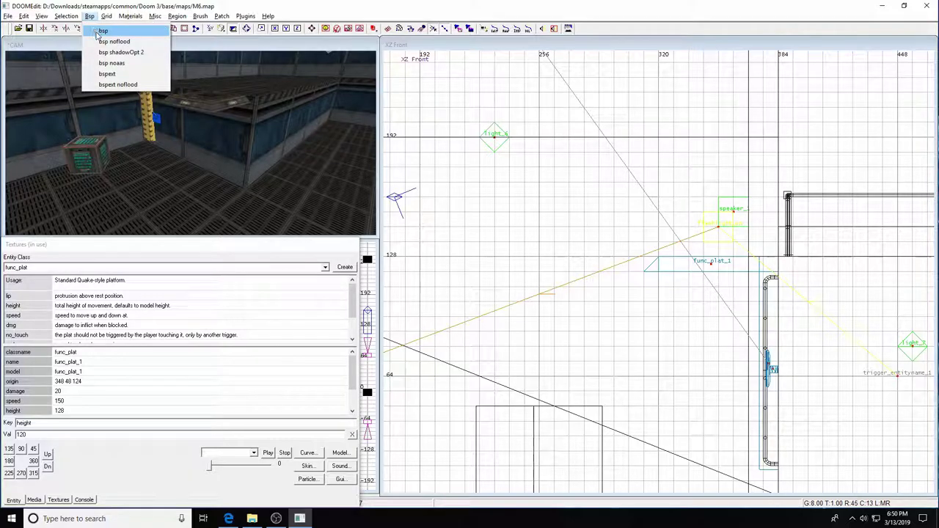
{"action": "left_click", "coordinate": [110, 28]}
{"action": "left_click", "coordinate": [526, 293]}
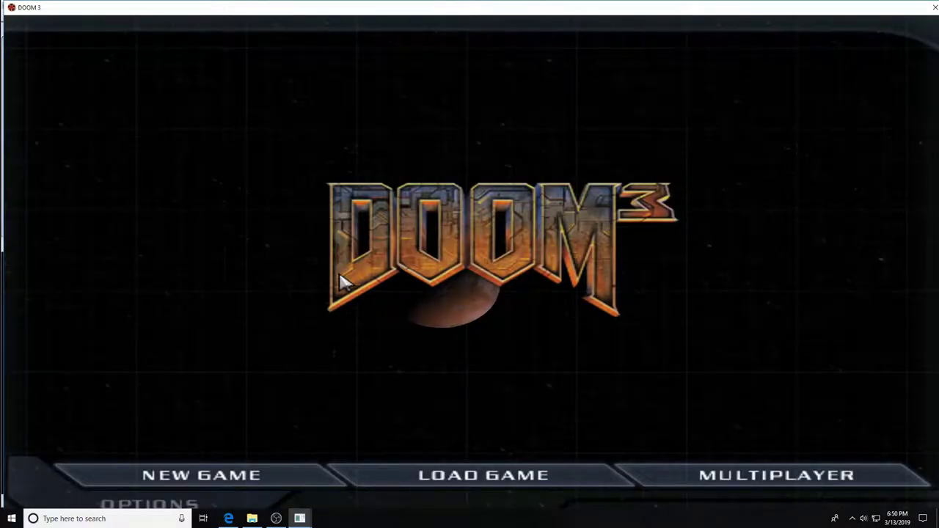
Switch to the Doom 3 game, load map m6 through the console and walk up to the lift to check its lowered position
{"action": "key", "text": "ctrl+alt+grave"}
{"action": "type", "text": "quit"}
{"action": "key", "text": "BackSpace"}
{"action": "key", "text": "BackSpace"}
{"action": "key", "text": "BackSpace"}
{"action": "key", "text": "BackSpace"}
{"action": "type", "text": "map m6"}
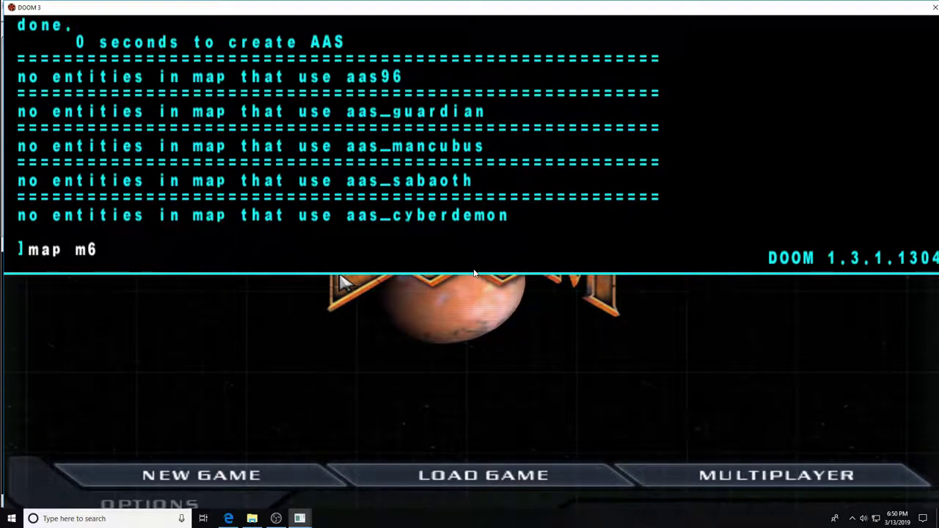
{"action": "key", "text": "Return"}
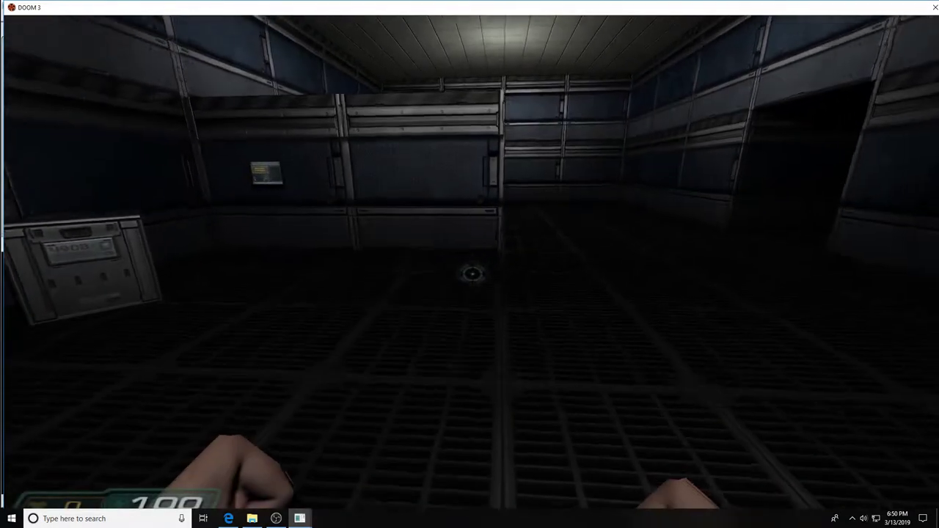
{"action": "key", "text": "w"}
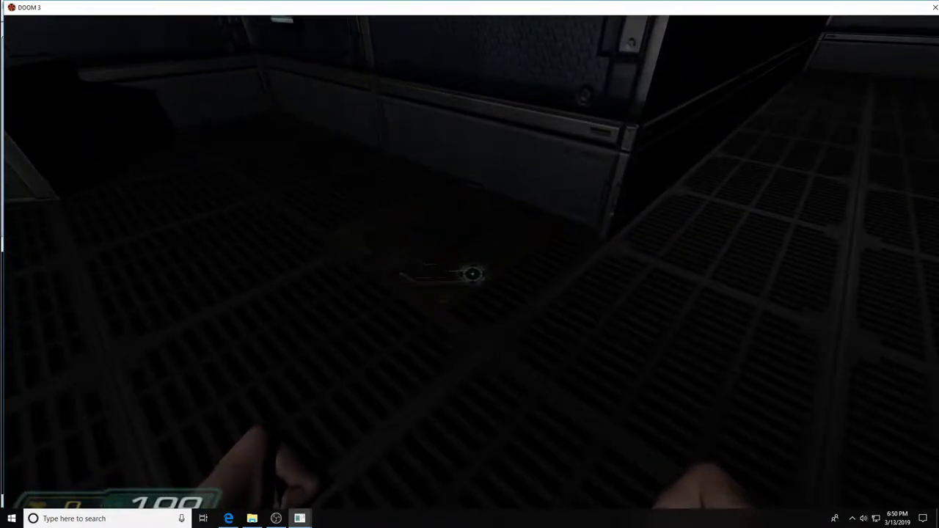
Return from the game to the map editor through the console
{"action": "key", "text": "ctrl+alt+grave"}
{"action": "type", "text": "quit"}
{"action": "key", "text": "Return"}
{"action": "type", "text": "quit"}
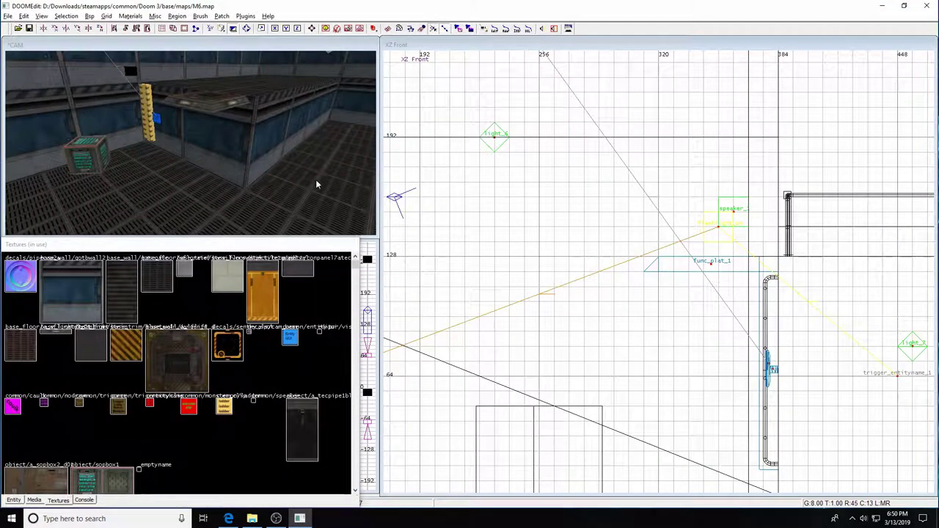
Select the func_plat platform, set its height key to 120 and deselect it
{"action": "left_click", "coordinate": [229, 105], "text": "shift"}
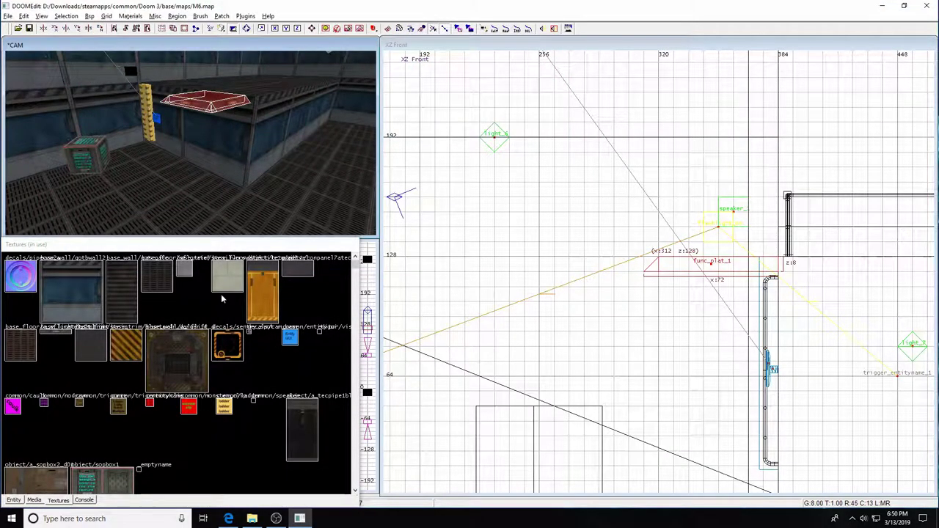
{"action": "left_click", "coordinate": [13, 500]}
{"action": "left_click", "coordinate": [48, 410]}
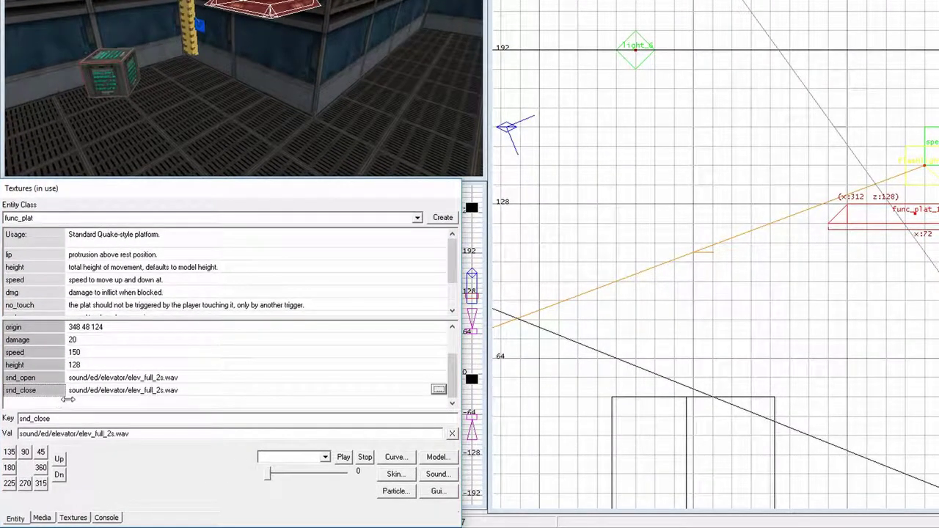
{"action": "left_click", "coordinate": [22, 366]}
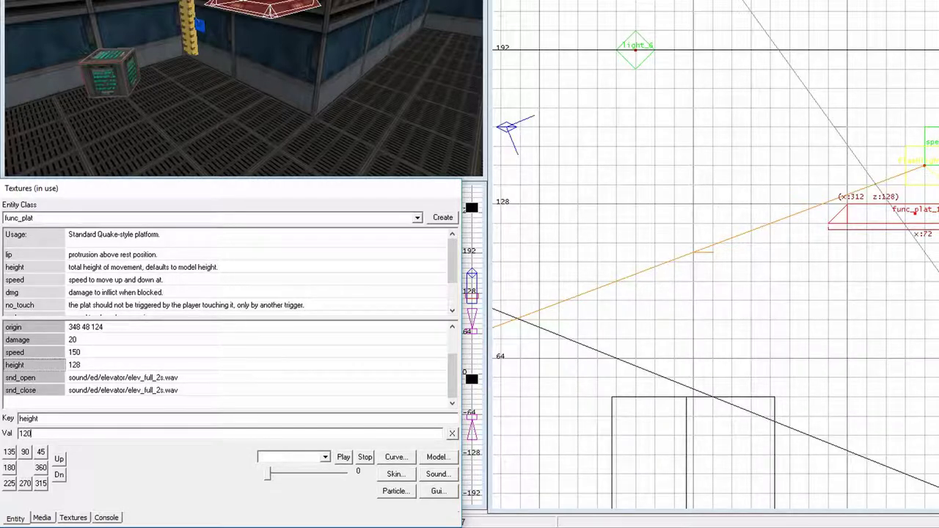
{"action": "key", "text": "Return"}
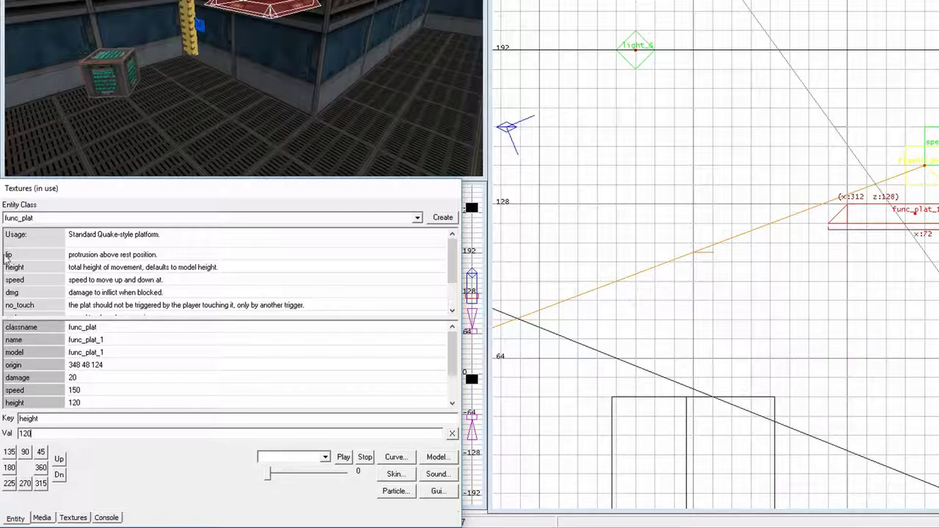
{"action": "key", "text": "Escape"}
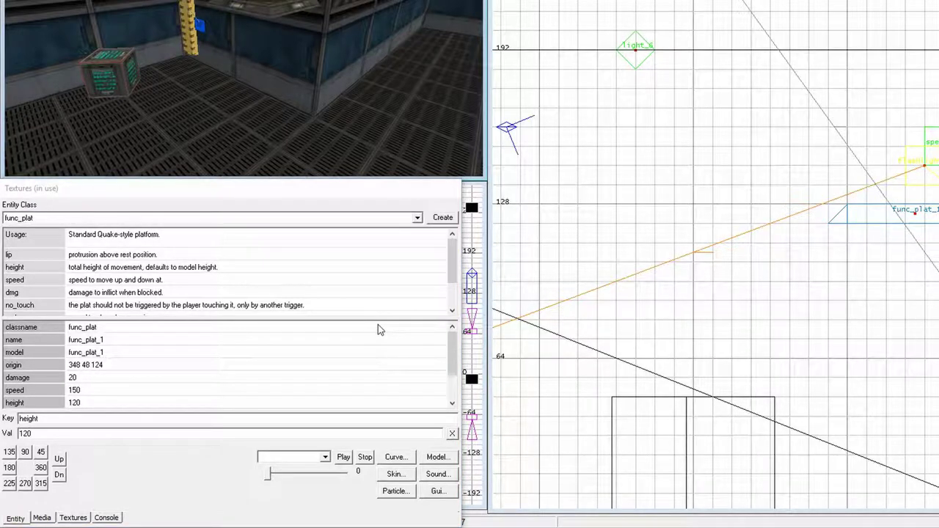
Save the map with the new platform height and recompile it with a BSP build
{"action": "key", "text": "ctrl+s"}
{"action": "left_click", "coordinate": [689, 253]}
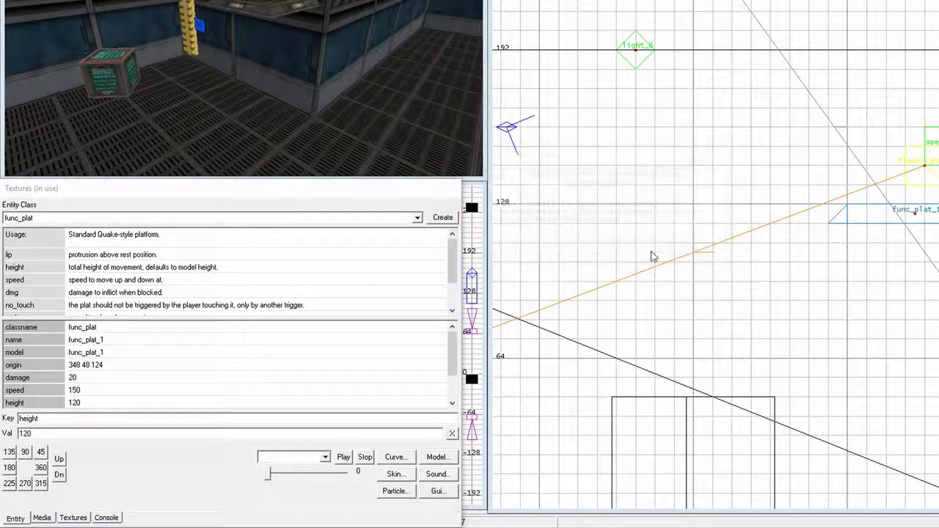
{"action": "left_click", "coordinate": [90, 17]}
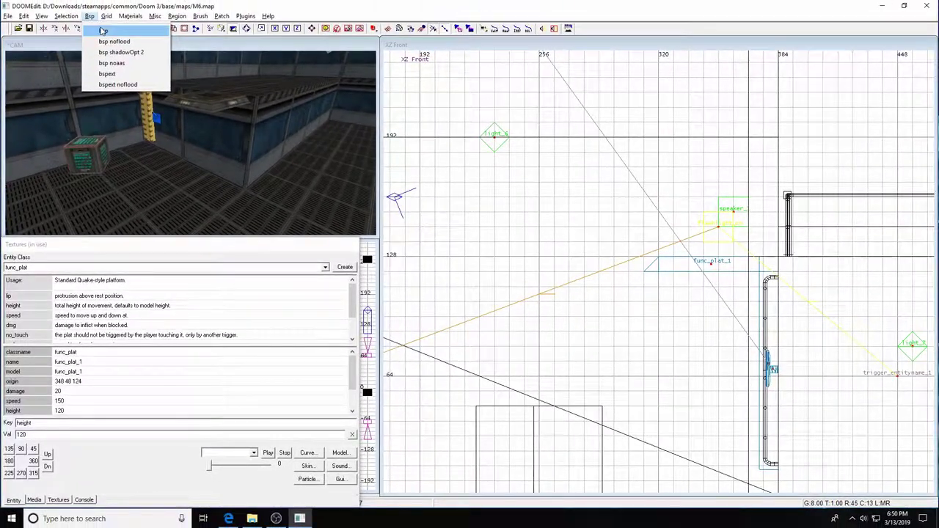
{"action": "left_click", "coordinate": [103, 31]}
{"action": "left_click", "coordinate": [539, 294]}
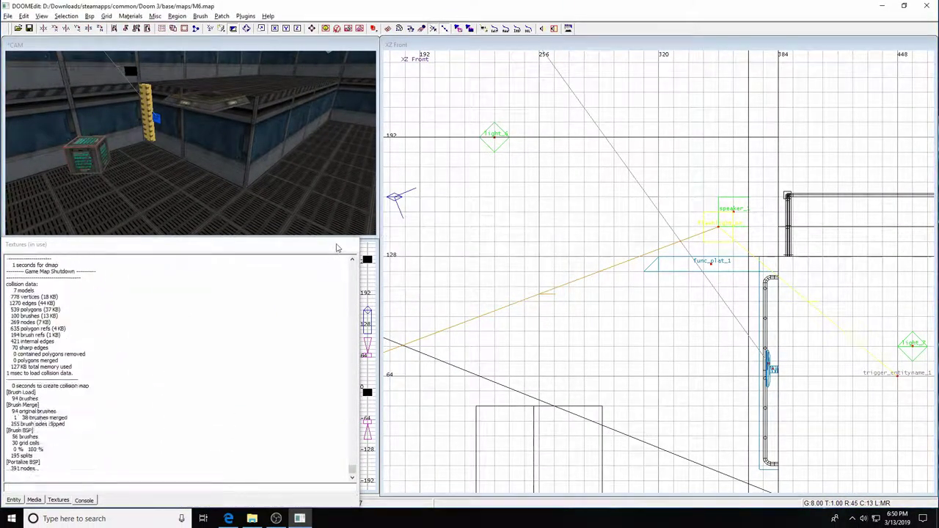
Switch to the Doom 3 game and load map m6 through the console
{"action": "key", "text": "F2"}
{"action": "key", "text": "grave"}
{"action": "key", "text": "Up"}
{"action": "key", "text": "Up"}
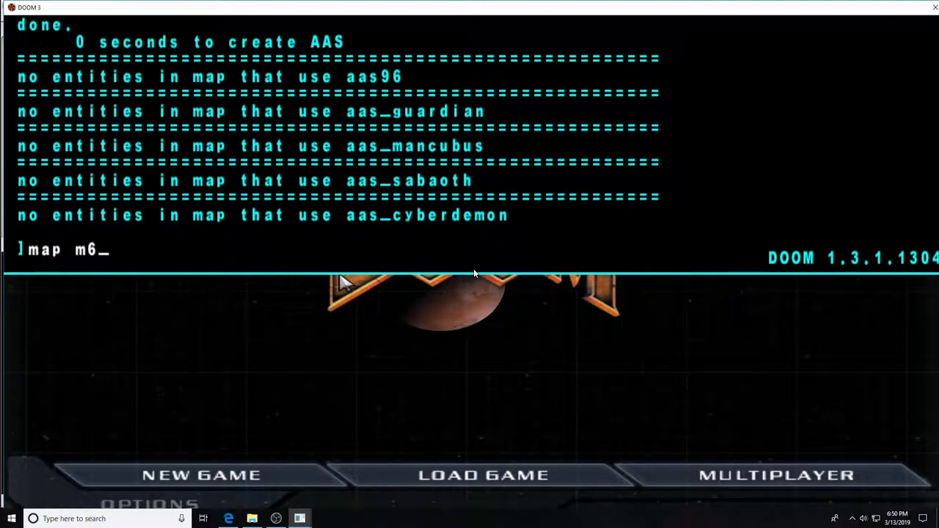
{"action": "key", "text": "Return"}
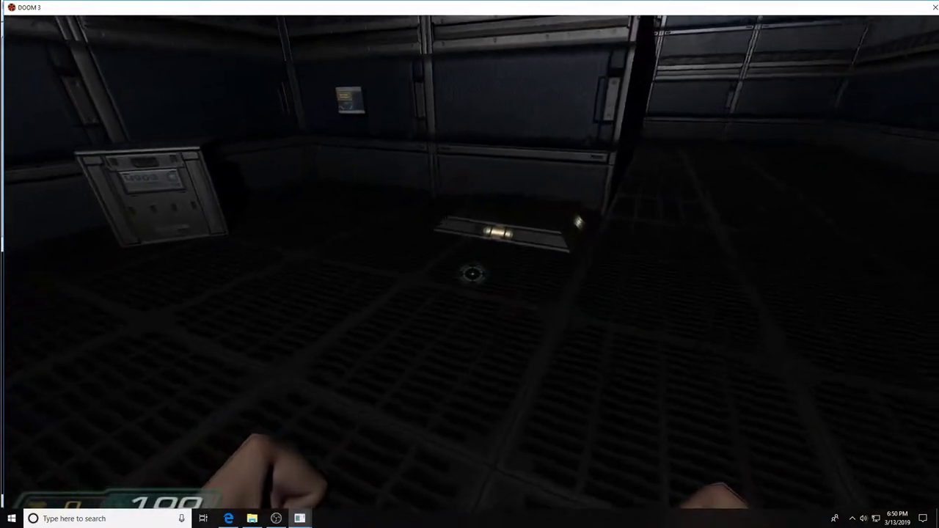
Walk onto the lift, ride it up and step onto the raised block
{"action": "key", "text": "w"}
{"action": "key", "text": "d"}
{"action": "key", "text": "a"}
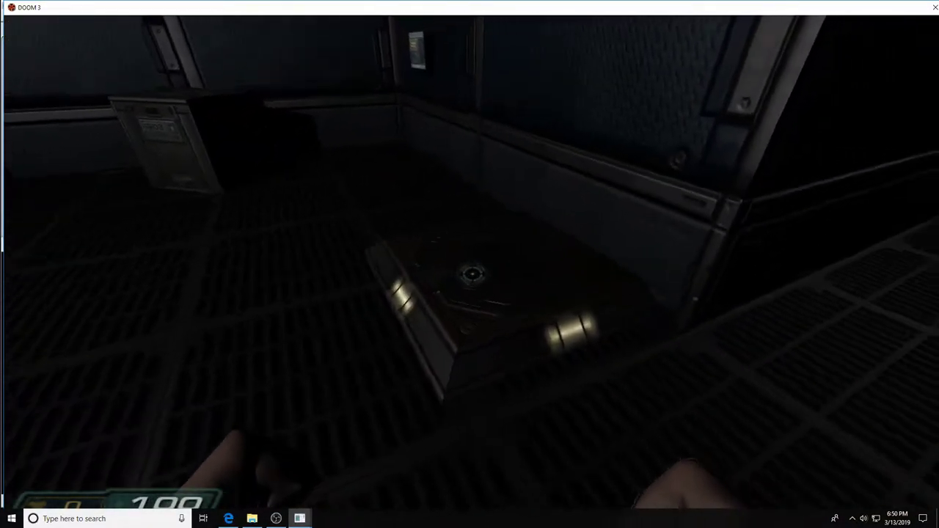
{"action": "key", "text": "w"}
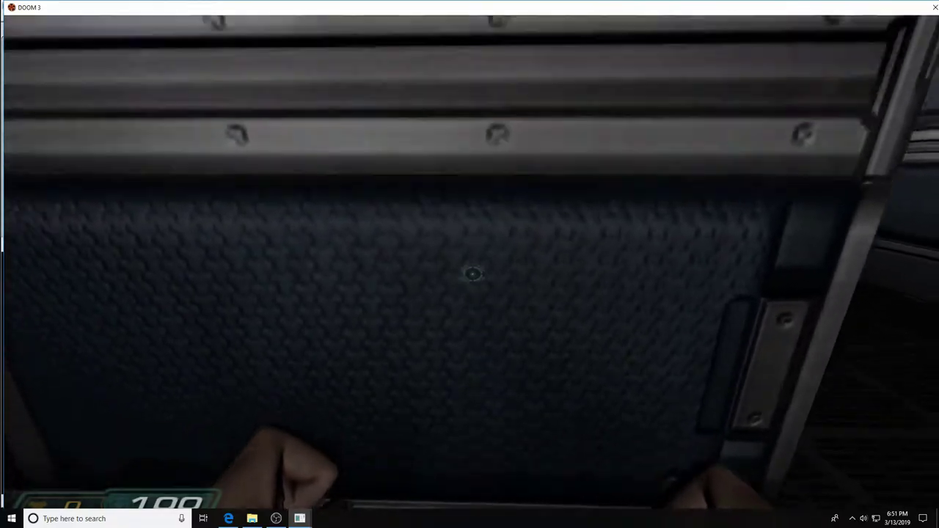
{"action": "key", "text": "w"}
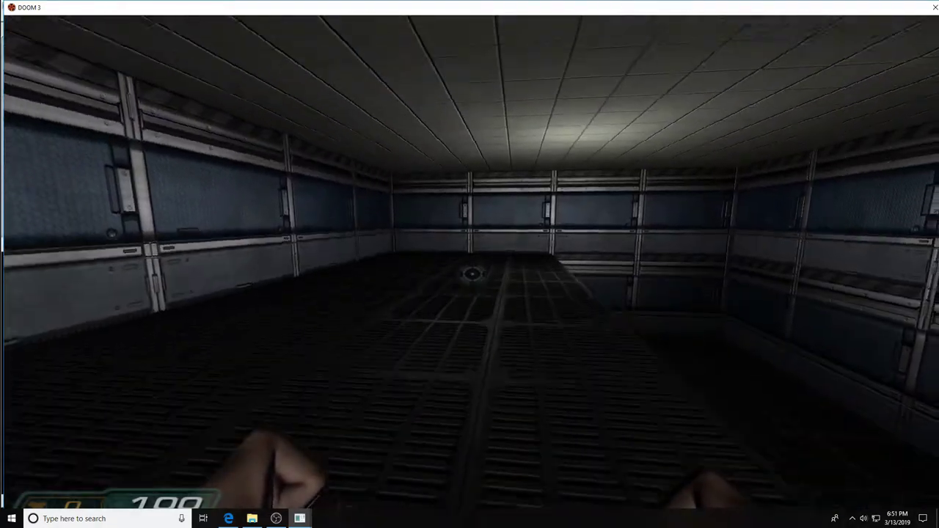
{"action": "key", "text": "w"}
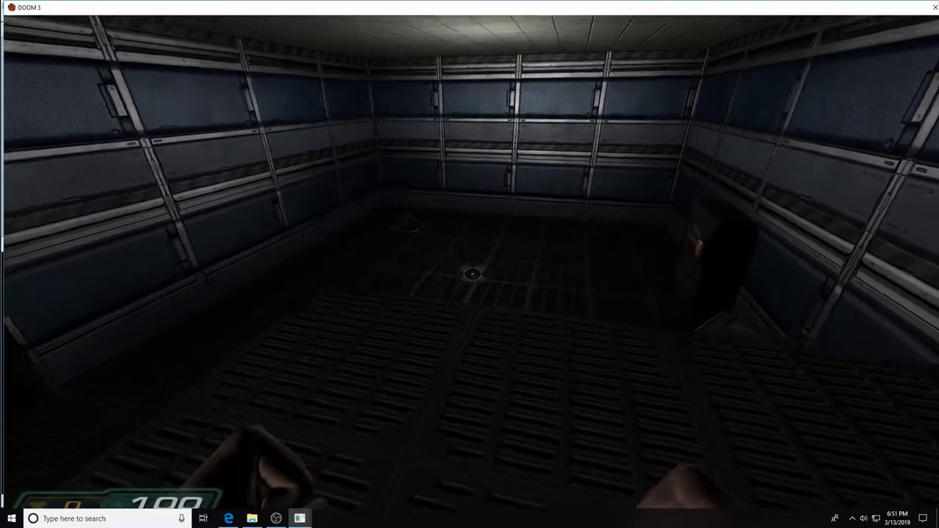
Get down to the floor, walk around the raised block to the lift and ride it up again
{"action": "key", "text": "a"}
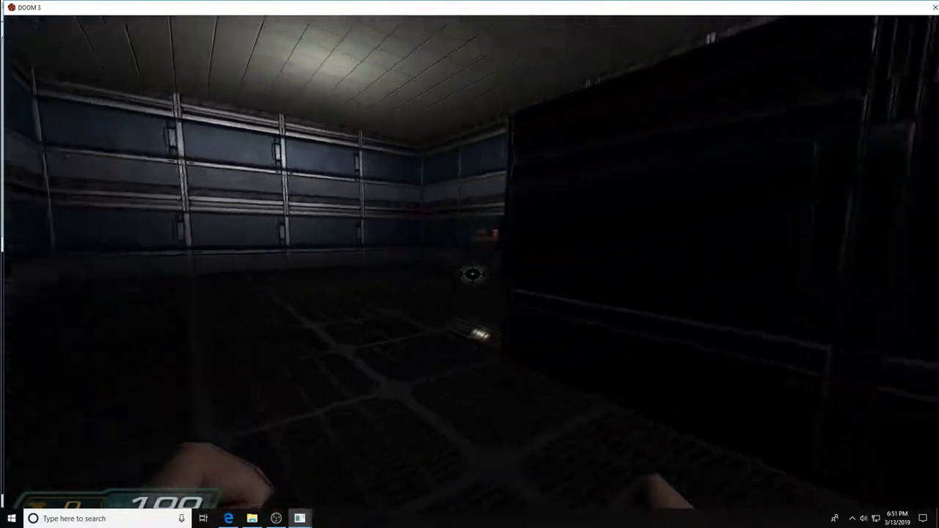
{"action": "key", "text": "w"}
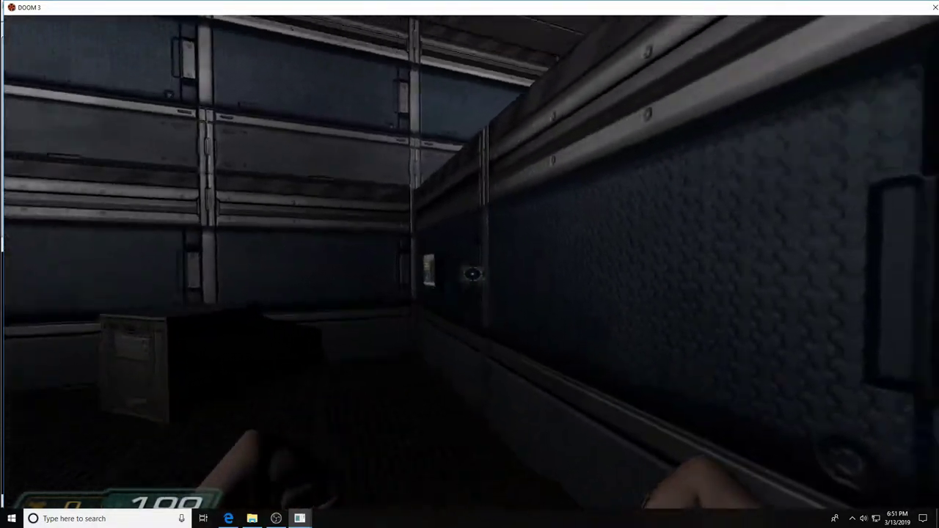
{"action": "key", "text": "w"}
{"action": "key", "text": "space"}
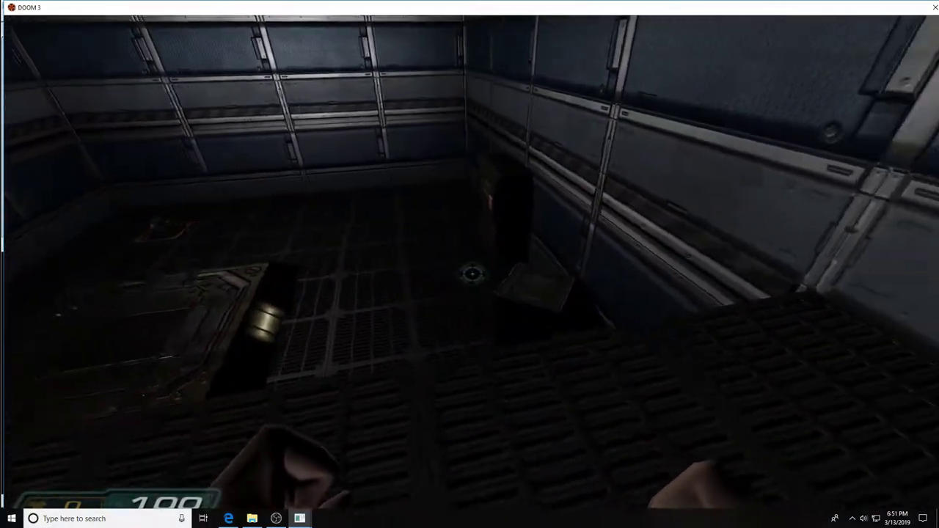
Go back down in front of the lift, ride it up once more and look around from the raised block
{"action": "key", "text": "Right"}
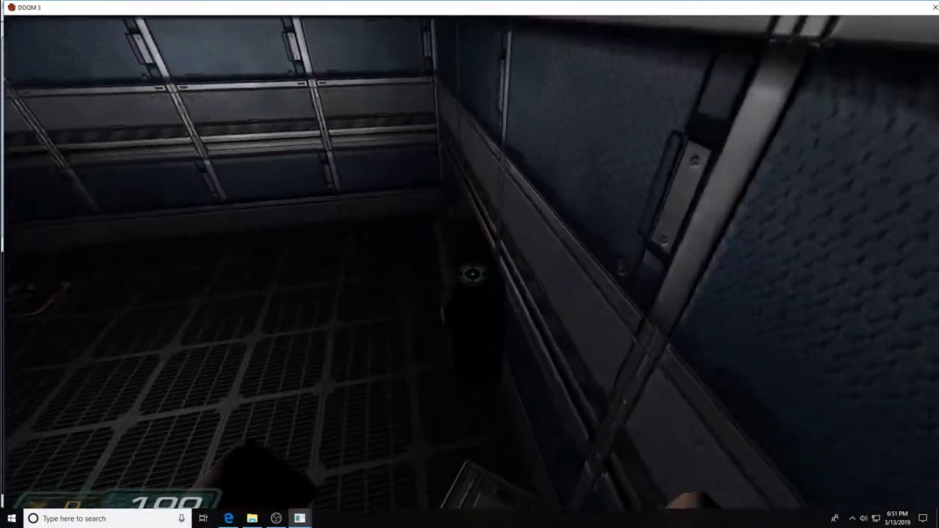
{"action": "key", "text": "Left"}
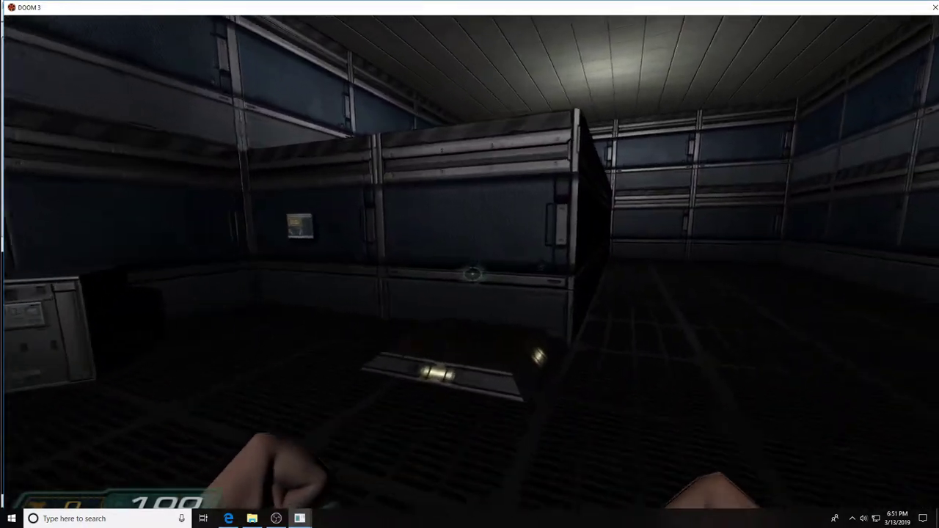
{"action": "key", "text": "w"}
{"action": "key", "text": "space"}
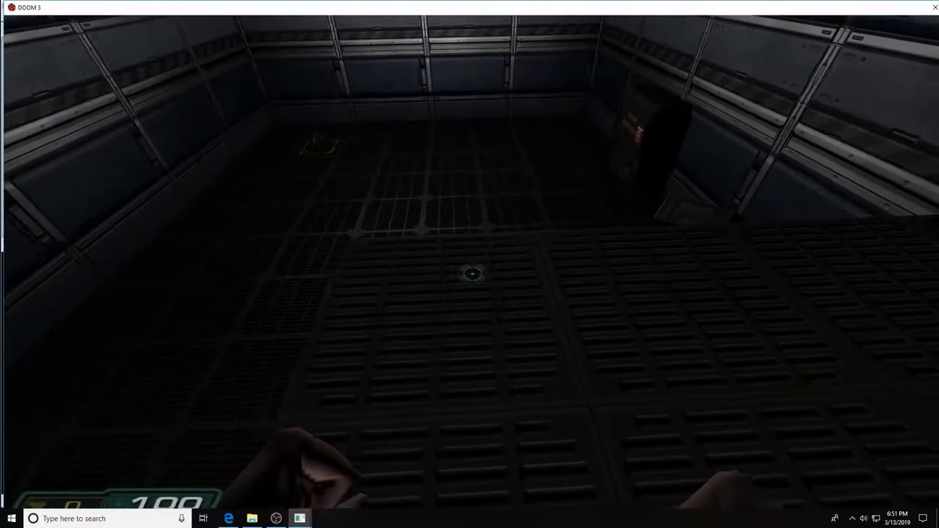
{"action": "key", "text": "w"}
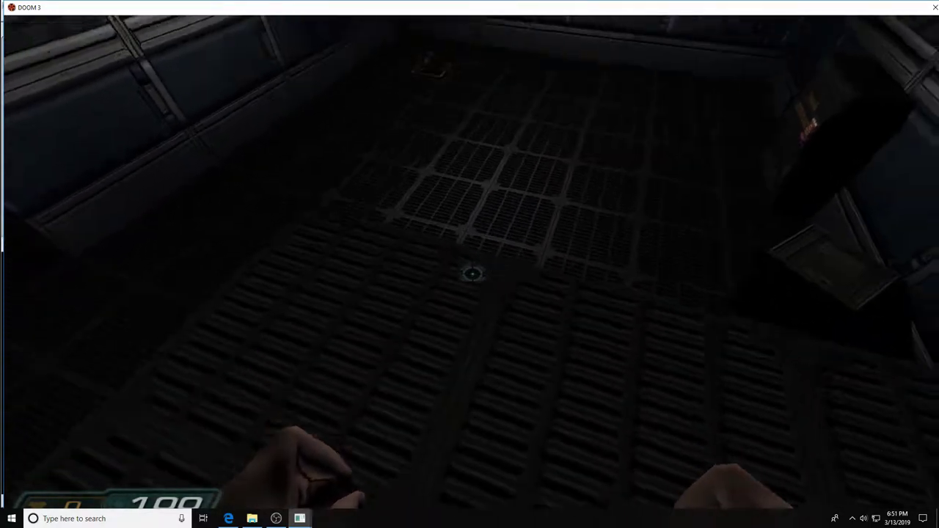
{"action": "key", "text": "s"}
{"action": "key", "text": "Left"}
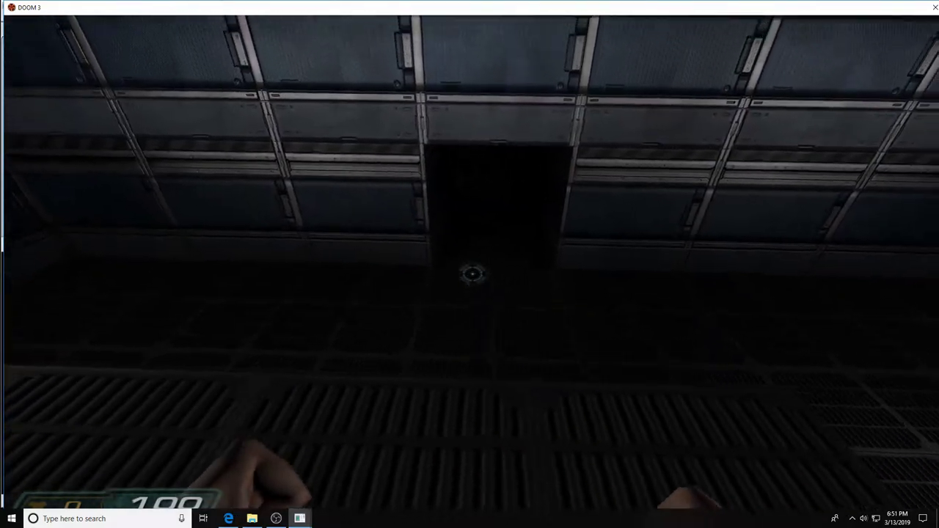
Drop from the raised block to the floor, stand facing the lift and ride it back up onto the block
{"action": "key", "text": "w"}
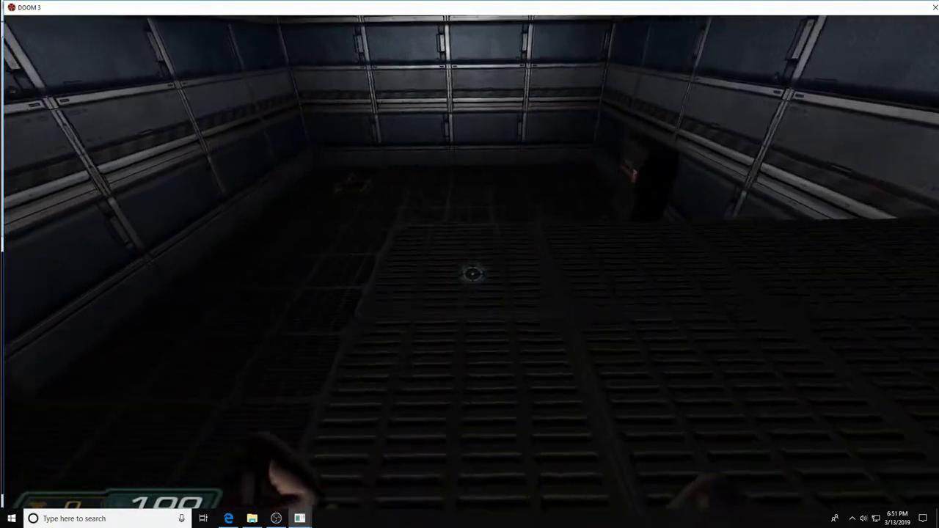
{"action": "key", "text": "w"}
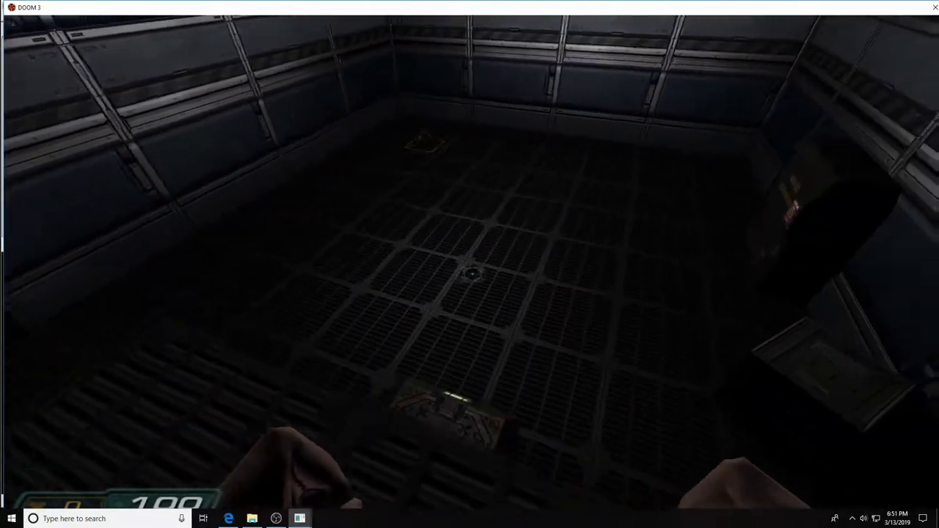
{"action": "key", "text": "s"}
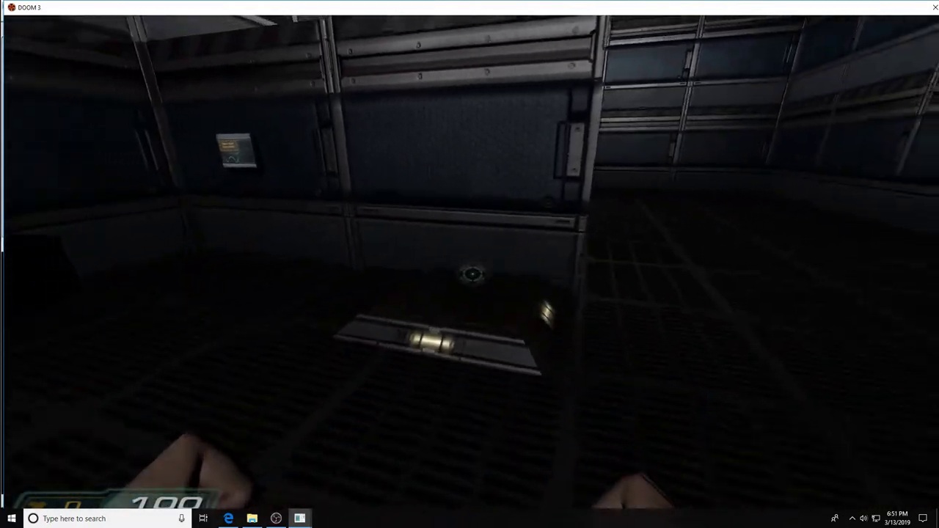
{"action": "key", "text": "Left"}
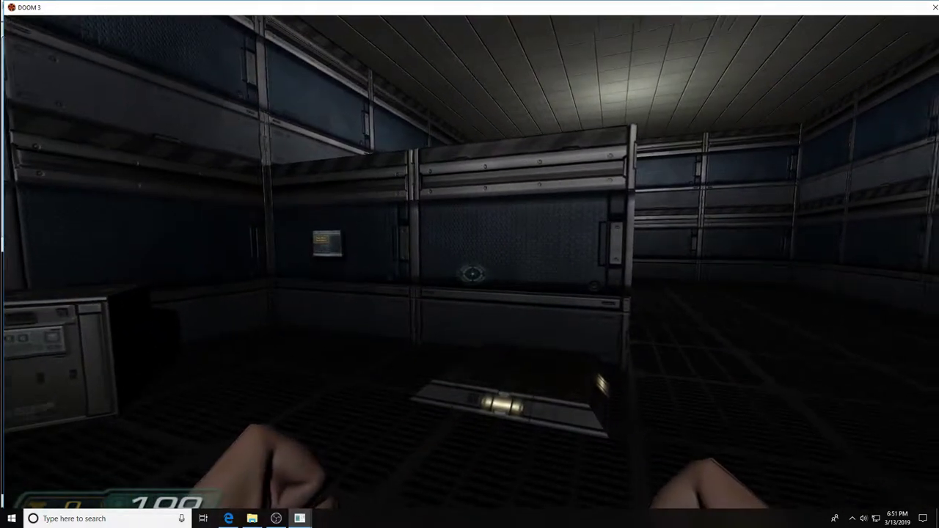
{"action": "key", "text": "Left"}
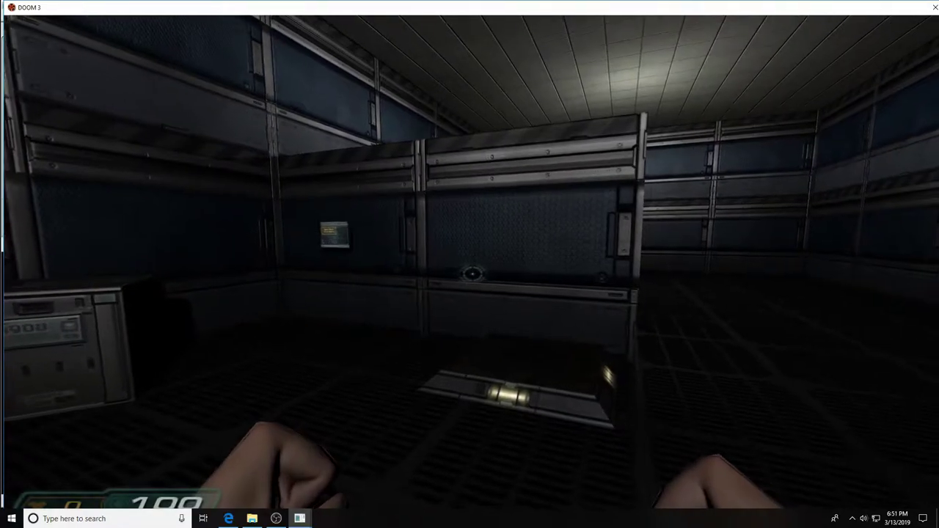
{"action": "key", "text": "Up"}
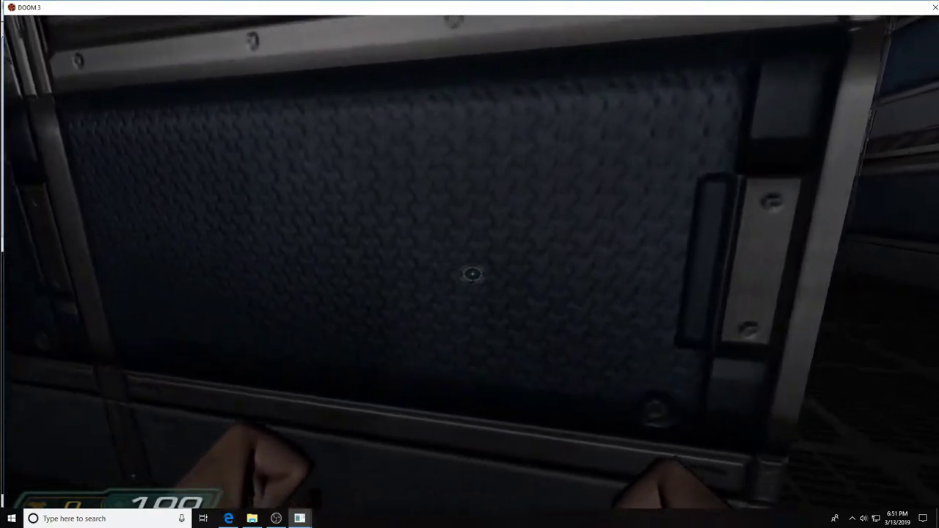
{"action": "key", "text": "w"}
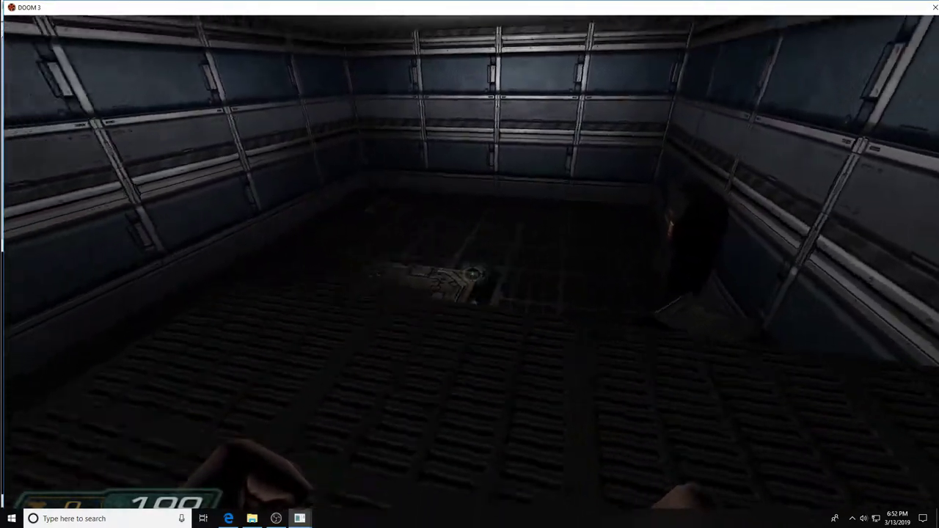
Watch the lift lower from the block's edge, get down, ride it up once more and look down at it
{"action": "key", "text": "Up"}
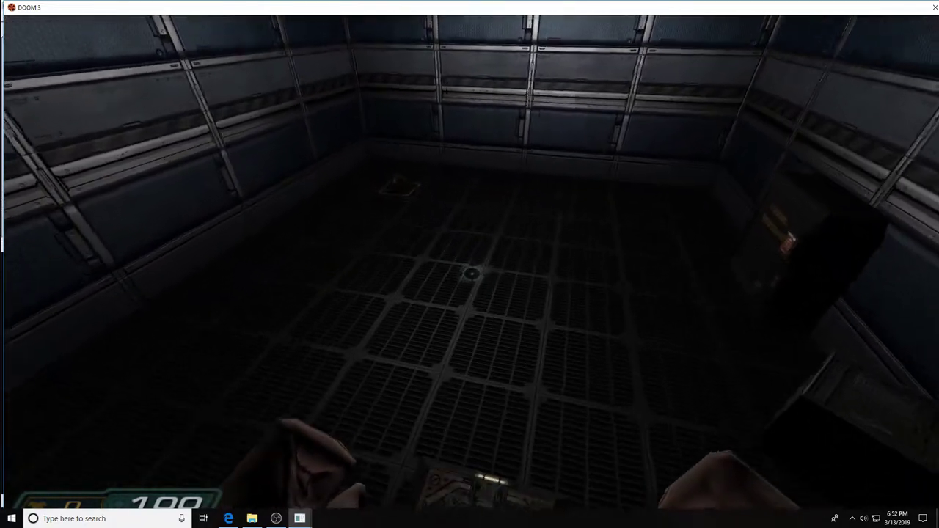
{"action": "key", "text": "s"}
{"action": "key", "text": "w"}
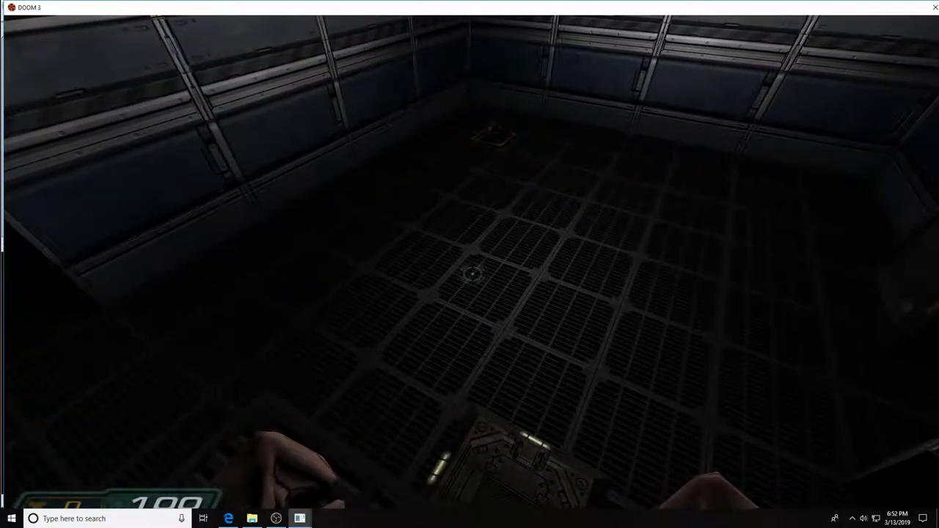
{"action": "key", "text": "w"}
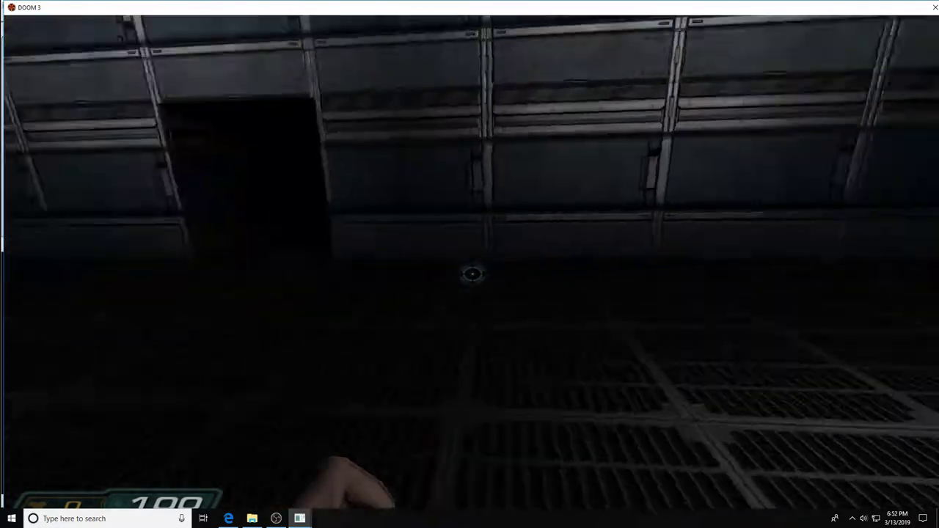
{"action": "key", "text": "w"}
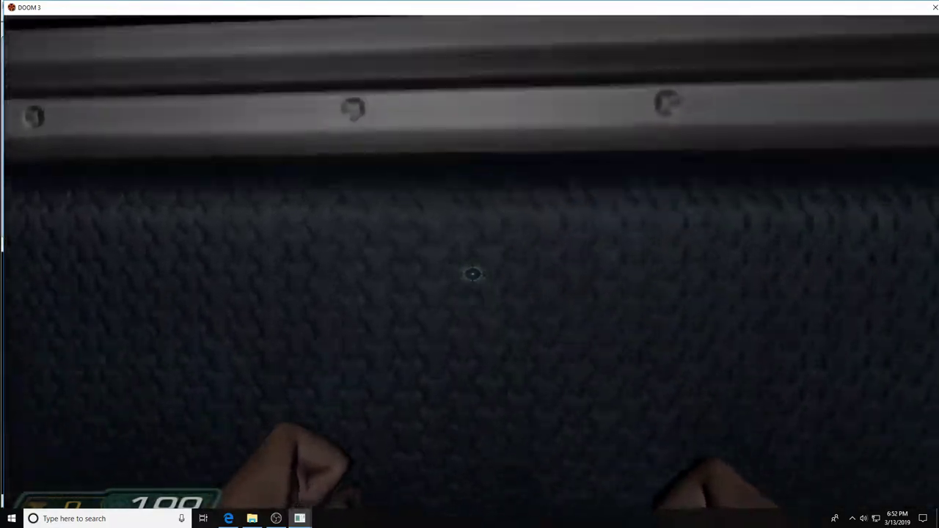
{"action": "key", "text": "space"}
{"action": "key", "text": "w"}
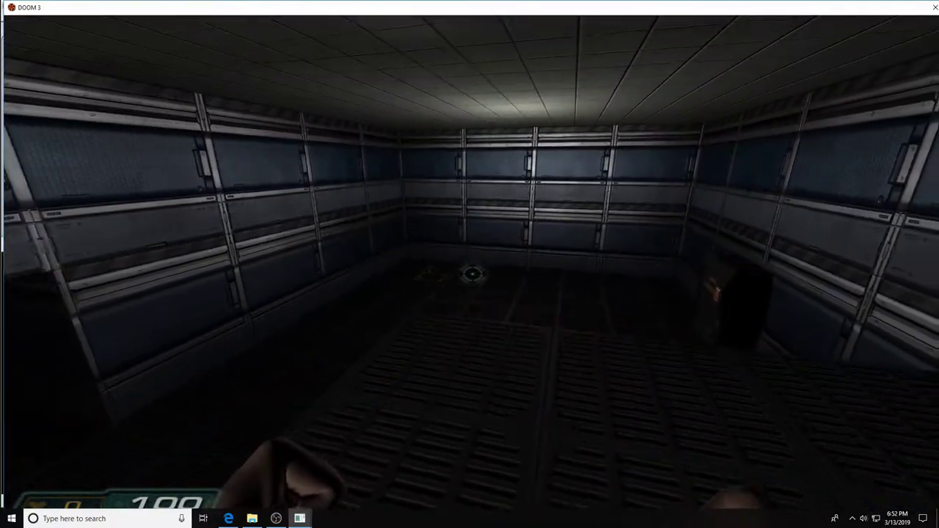
{"action": "key", "text": "w"}
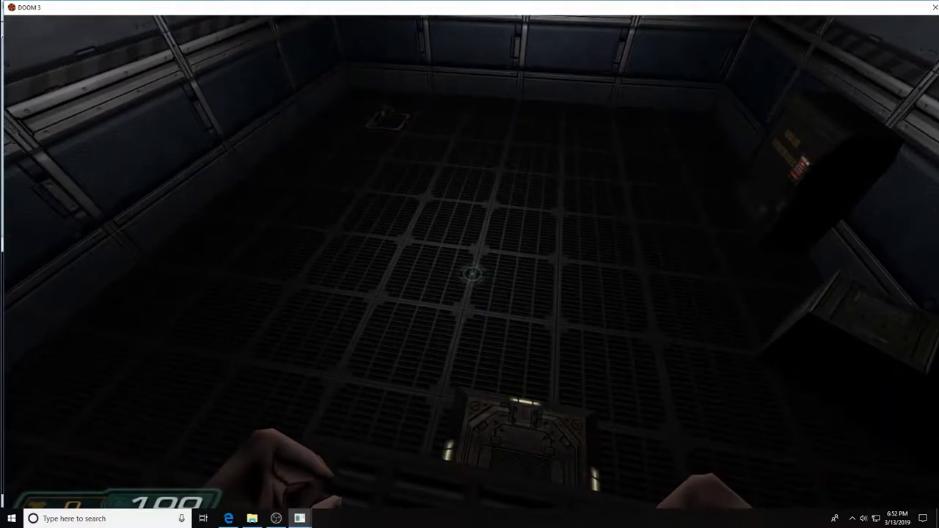
Look around the room and toward the doorway from the top of the raised block
{"action": "key", "text": "w"}
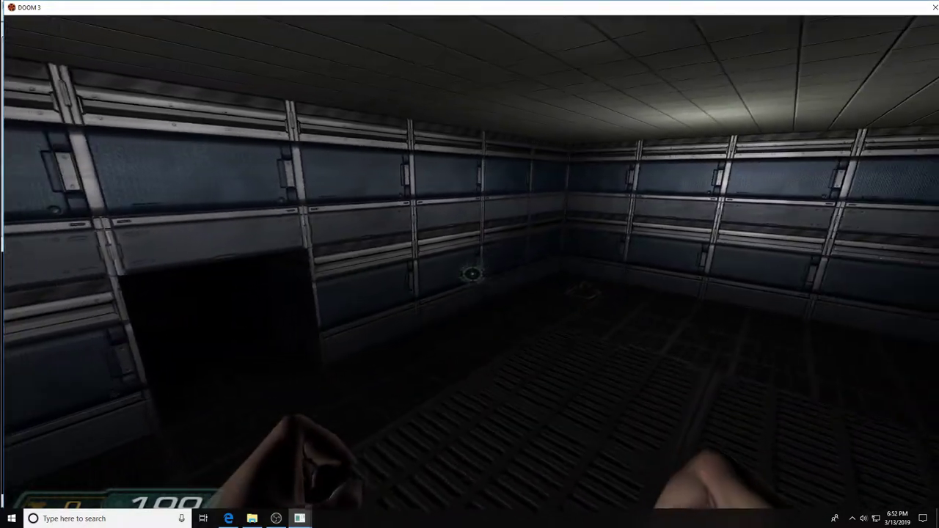
{"action": "key", "text": "w"}
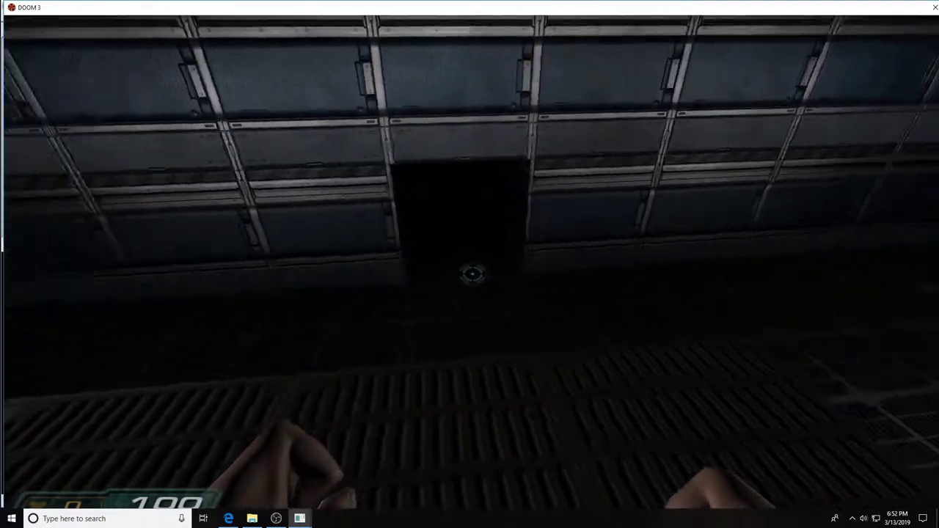
{"action": "key", "text": "w"}
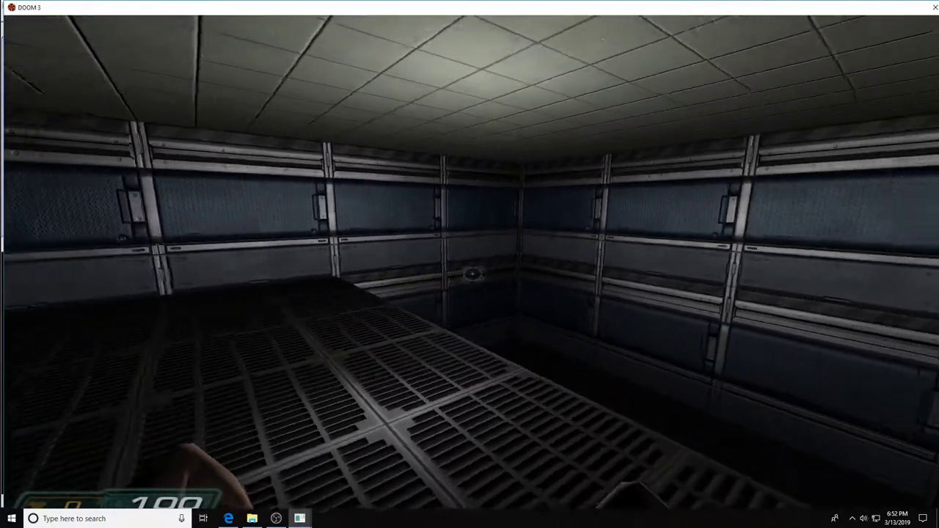
Quit Doom 3 with the QUIT console command and return to map M6 in DOOMEdit
{"action": "key", "text": "ctrl+alt+grave"}
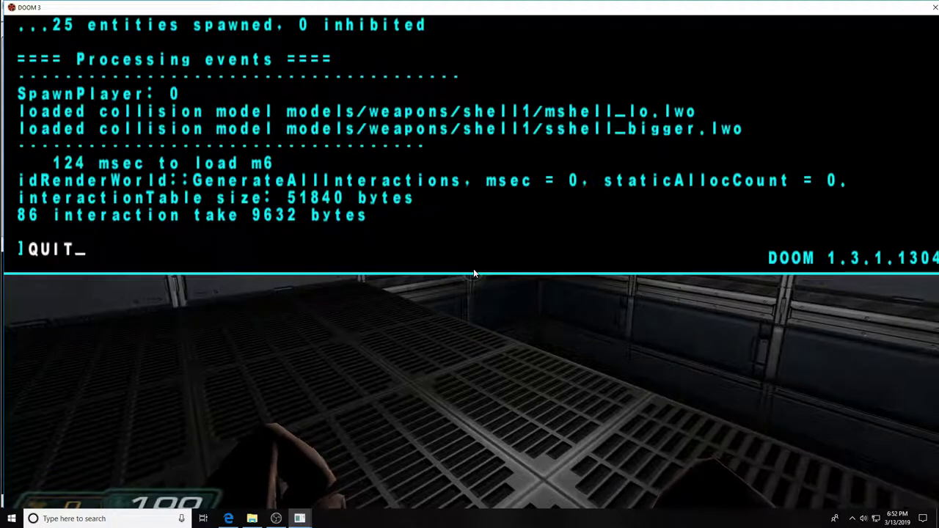
{"action": "type", "text": "QUIT"}
{"action": "key", "text": "Return"}
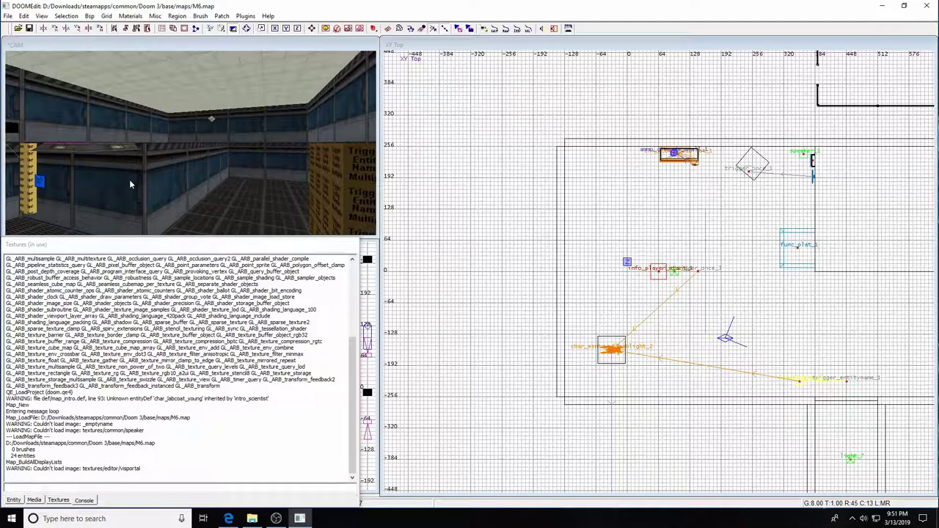
Bring the camera to the five spare platform models outside the rooms, south of the map, and view them from above
{"action": "right_click_drag", "start_coordinate": [754, 402], "coordinate": [527, 292]}
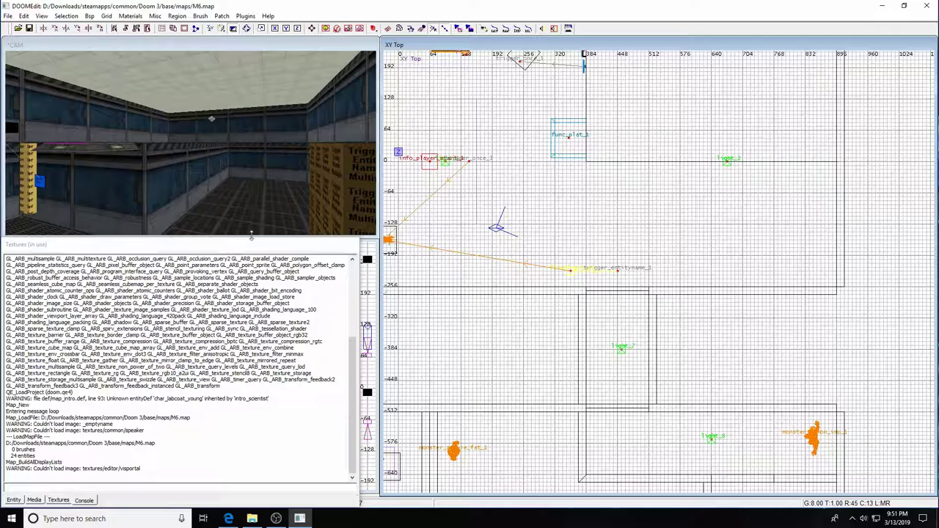
{"action": "right_click_drag", "start_coordinate": [618, 303], "coordinate": [573, 44]}
{"action": "right_click_drag", "start_coordinate": [712, 416], "coordinate": [672, 286]}
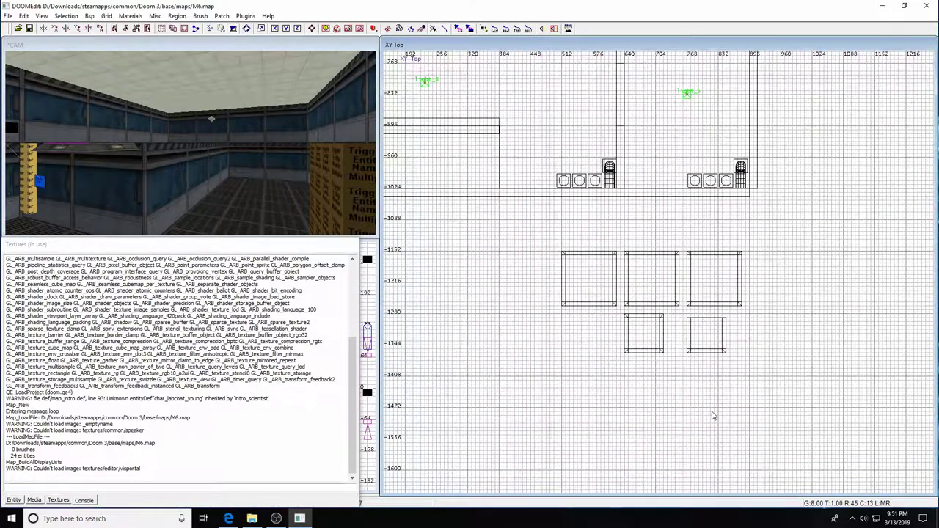
{"action": "middle_click", "coordinate": [679, 336], "text": "ctrl"}
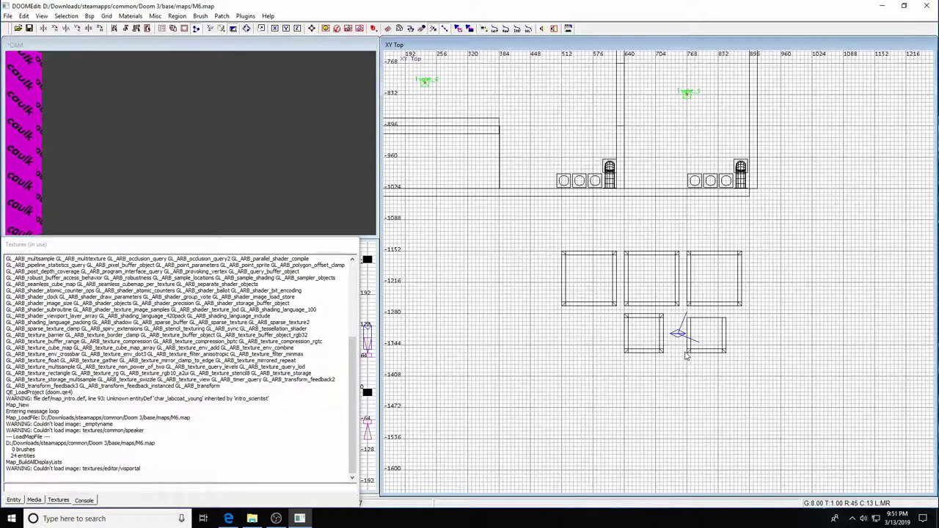
{"action": "key", "text": "z"}
{"action": "key", "text": "Left"}
{"action": "key", "text": "Left"}
{"action": "key", "text": "Left"}
{"action": "key", "text": "Left"}
{"action": "key", "text": "Left"}
{"action": "key", "text": "Right"}
{"action": "key", "text": "Down"}
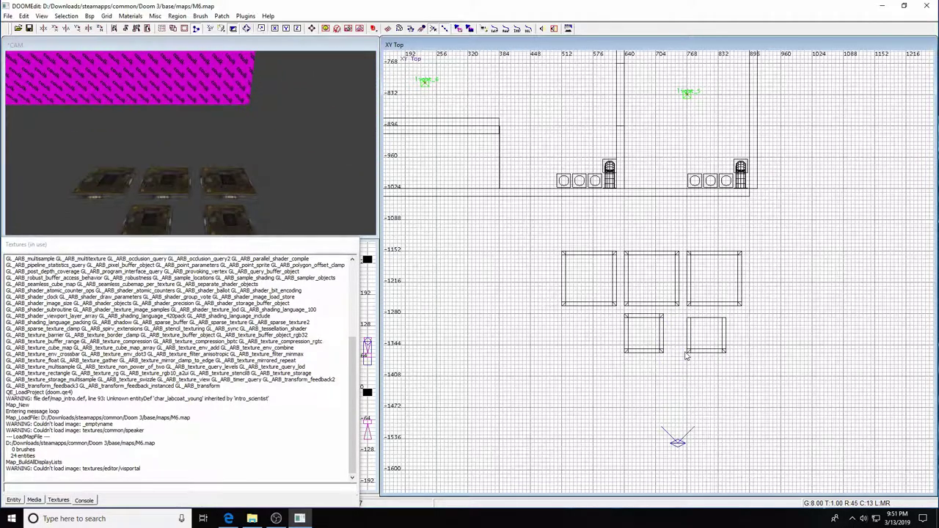
{"action": "key", "text": "Right"}
{"action": "key", "text": "Down"}
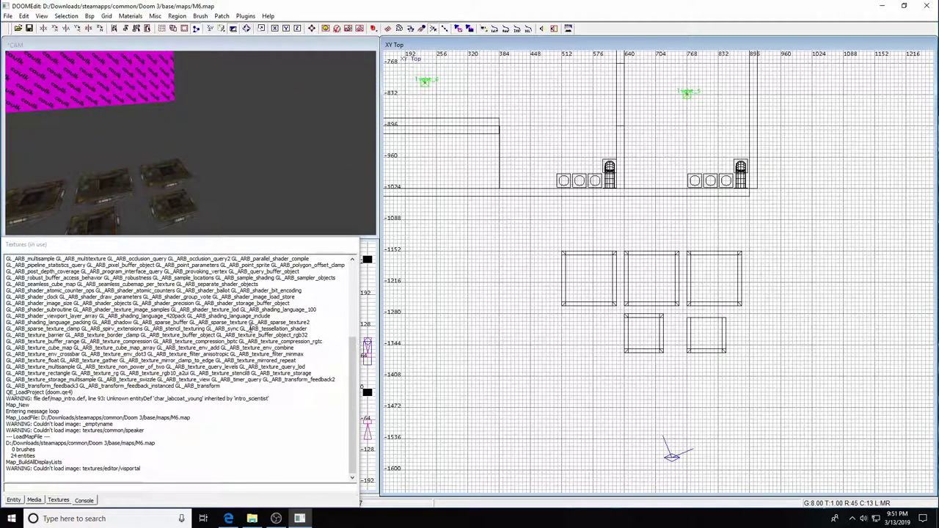
Examine the easternmost spare platform of the southern row up close in the top and camera views
{"action": "left_click", "coordinate": [173, 212], "text": "shift"}
{"action": "right_click_drag", "start_coordinate": [713, 337], "coordinate": [670, 310]}
{"action": "scroll", "coordinate": [670, 310], "scroll_direction": "up", "scroll_amount": 2}
{"action": "right_click_drag", "start_coordinate": [682, 345], "coordinate": [658, 295]}
{"action": "scroll", "coordinate": [658, 295], "scroll_direction": "up", "scroll_amount": 2}
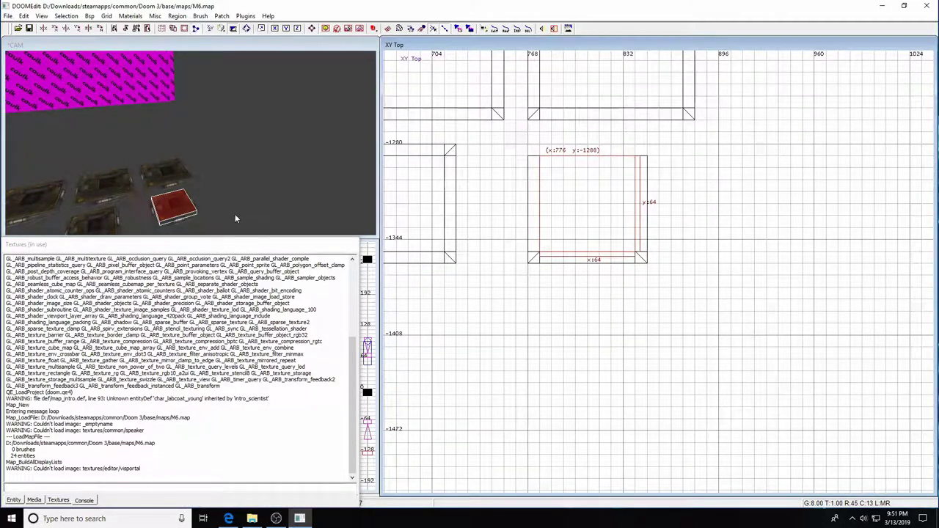
{"action": "key", "text": "Escape"}
{"action": "key", "text": "Up"}
{"action": "key", "text": "c"}
{"action": "key", "text": "c"}
{"action": "key", "text": "c"}
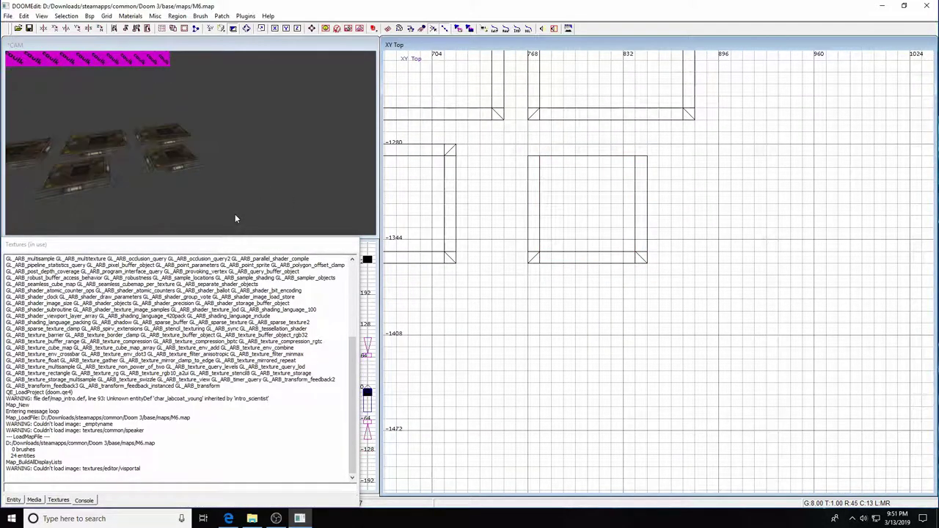
{"action": "key", "text": "Up"}
{"action": "key", "text": "Up"}
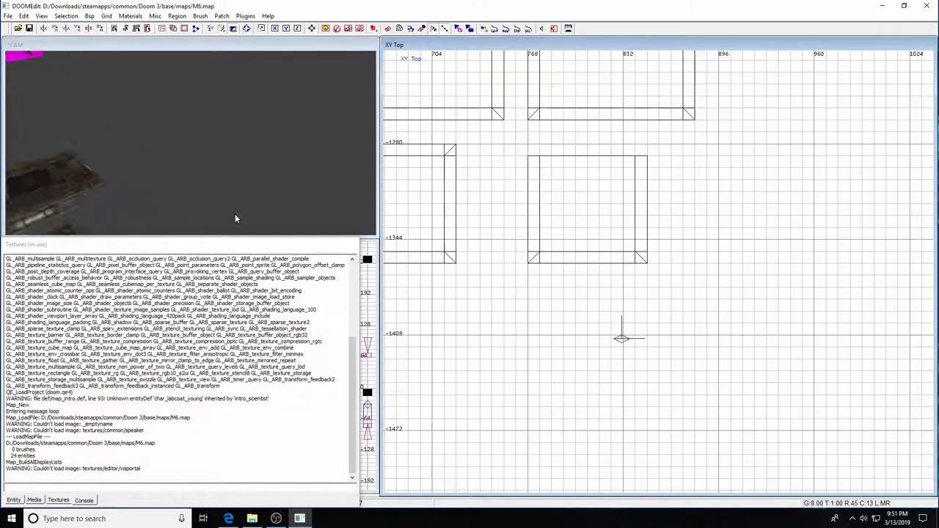
{"action": "key", "text": "Down"}
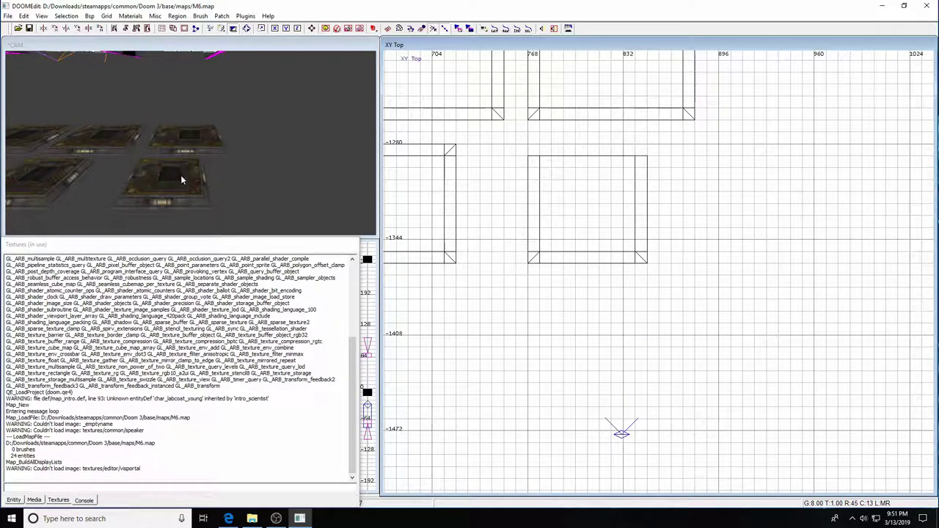
Delete the trim brush and its corner piece along the east side of the southeastern spare platform
{"action": "left_click_drag", "start_coordinate": [635, 156], "coordinate": [648, 253]}
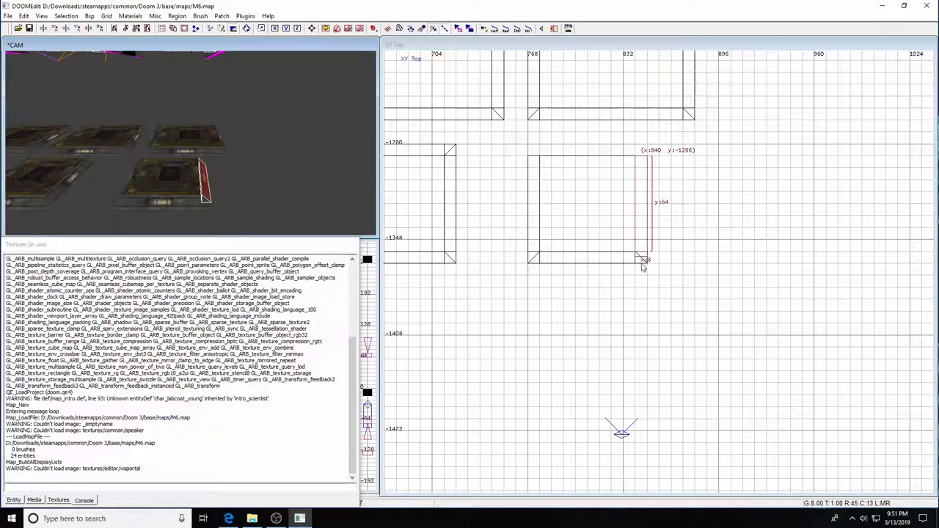
{"action": "left_click_drag", "start_coordinate": [205, 209], "coordinate": [228, 231]}
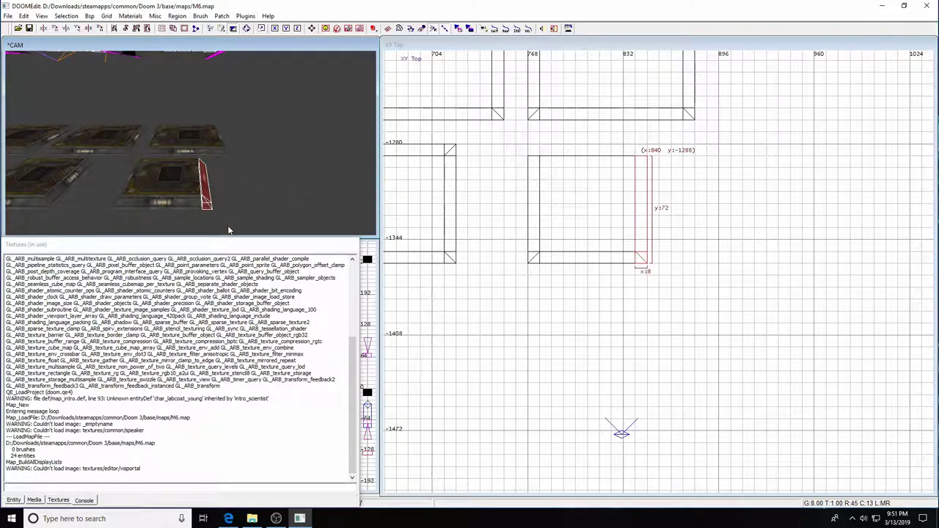
{"action": "key", "text": "BackSpace"}
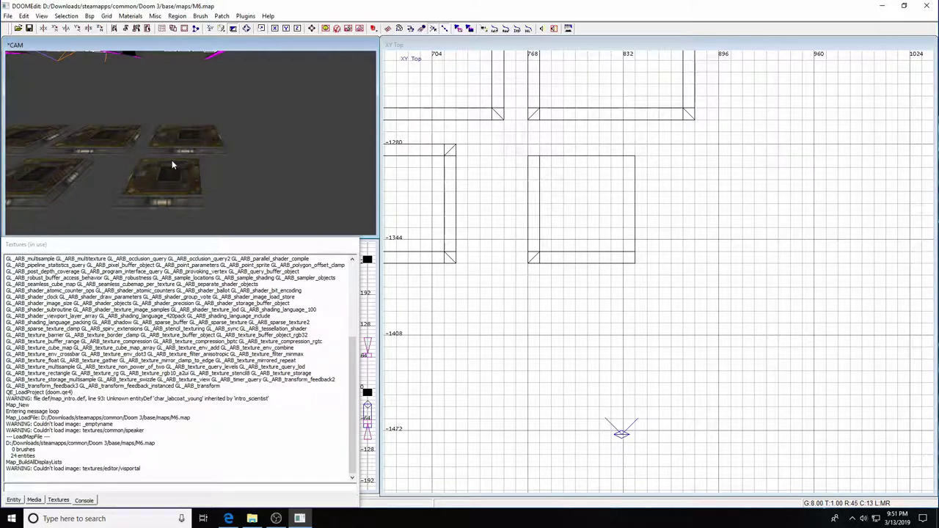
Draw a temporary brush about 104 by 104 units around the southeastern platform, stretched to enclose it on all sides
{"action": "mouse_move", "coordinate": [506, 150]}
{"action": "left_mouse_down"}
{"action": "mouse_move", "coordinate": [656, 271]}
{"action": "mouse_move", "coordinate": [655, 293]}
{"action": "left_mouse_up"}
{"action": "key", "text": "ctrl+Tab"}
{"action": "right_click_drag", "start_coordinate": [714, 272], "coordinate": [641, 265]}
{"action": "key", "text": "ctrl+Tab"}
{"action": "left_click_drag", "start_coordinate": [816, 278], "coordinate": [828, 280]}
{"action": "left_click_drag", "start_coordinate": [790, 295], "coordinate": [790, 308]}
{"action": "left_click_drag", "start_coordinate": [760, 247], "coordinate": [760, 223]}
{"action": "key", "text": "ctrl+Tab"}
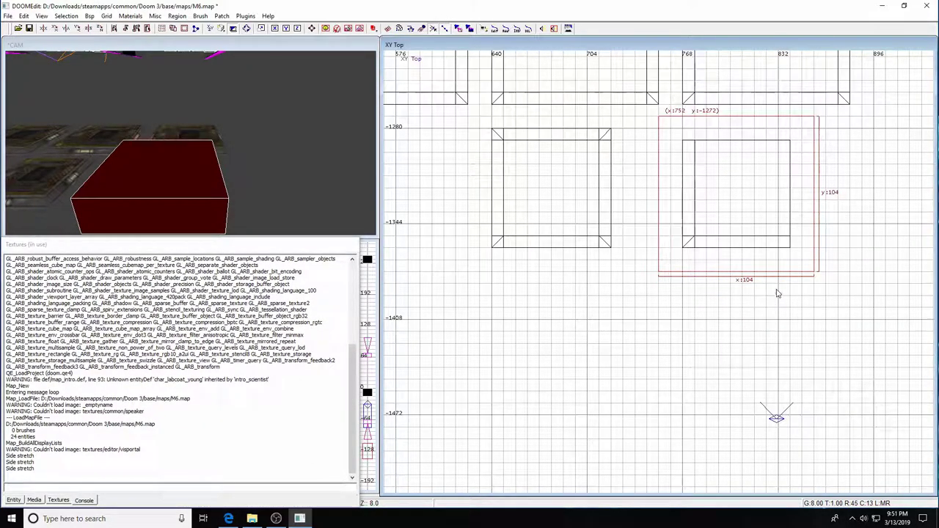
Select all platform brushes within the enclosing brush using Select Inside
{"action": "left_click", "coordinate": [66, 15]}
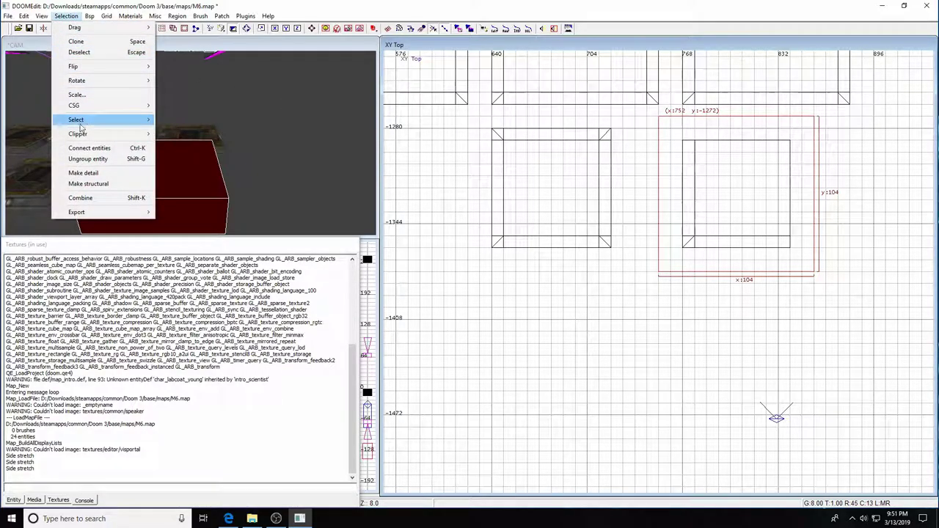
{"action": "mouse_move", "coordinate": [81, 121]}
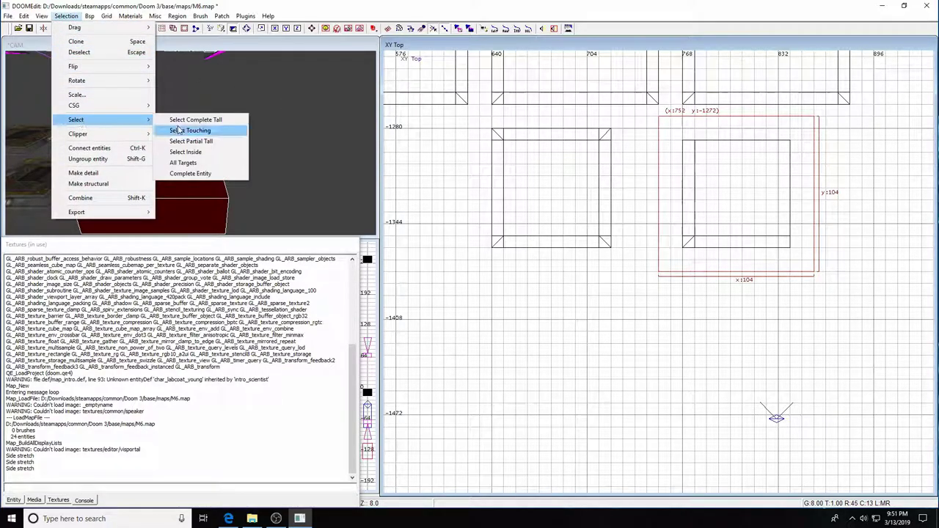
{"action": "left_click", "coordinate": [207, 153]}
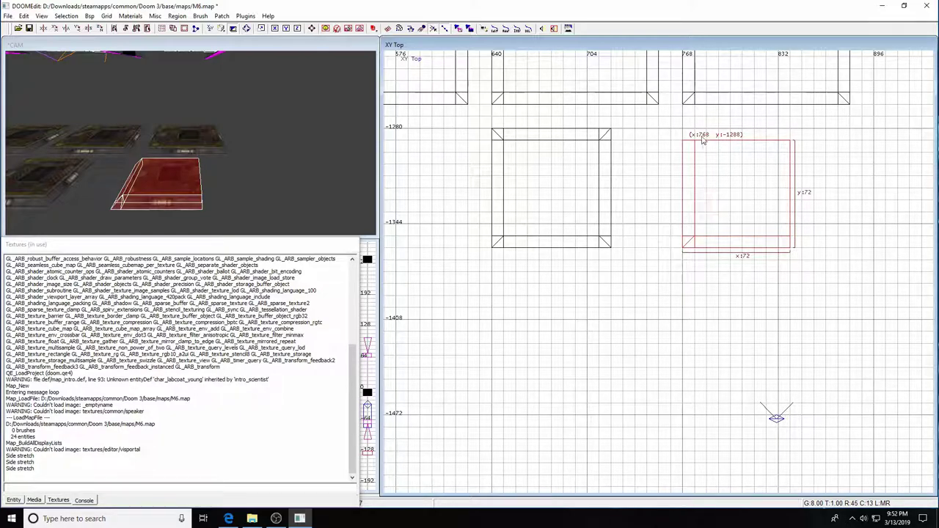
Turn the selected brushes of the southeastern spare platform into a func_mover entity
{"action": "right_click_drag", "start_coordinate": [704, 203], "coordinate": [670, 197]}
{"action": "right_click", "coordinate": [602, 220]}
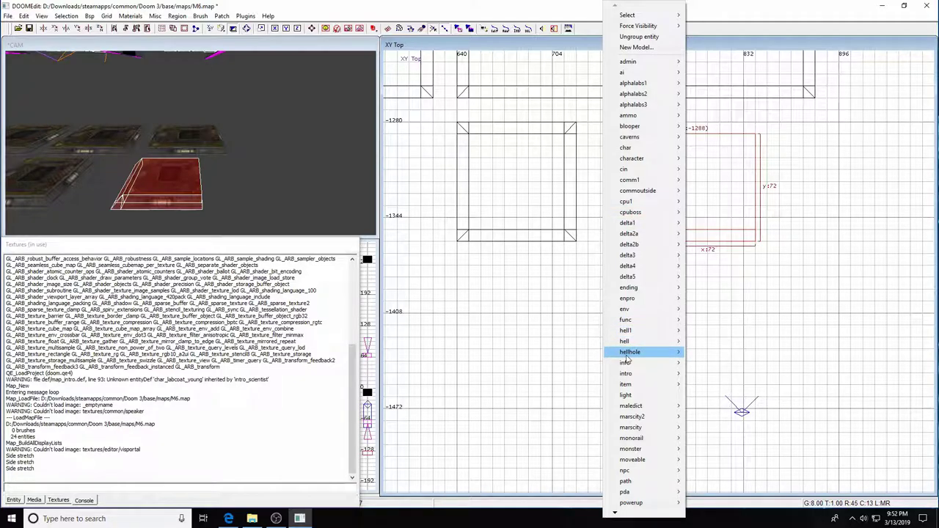
{"action": "mouse_move", "coordinate": [634, 363]}
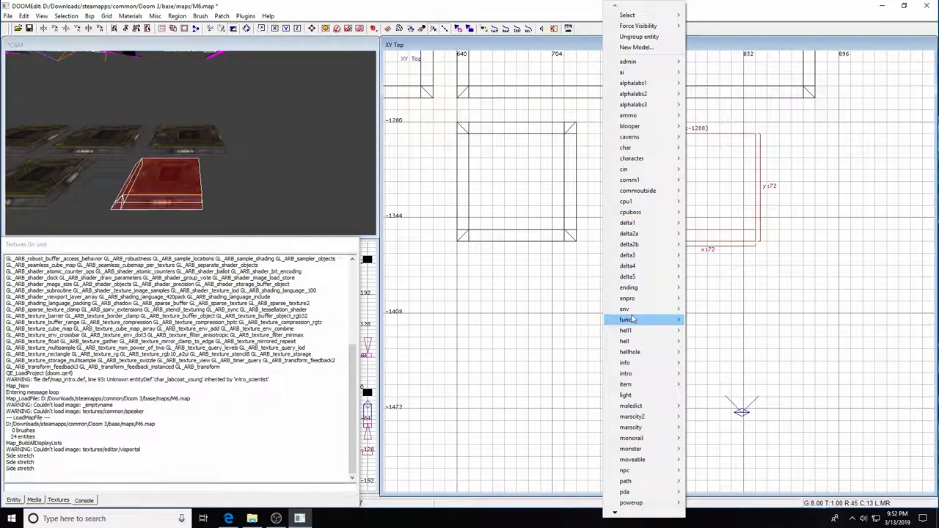
{"action": "mouse_move", "coordinate": [658, 320]}
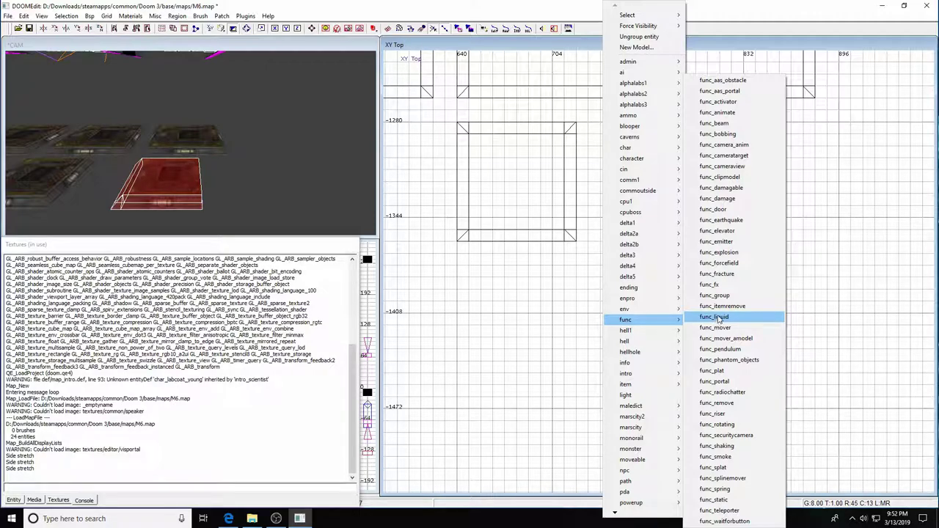
{"action": "left_click", "coordinate": [722, 330]}
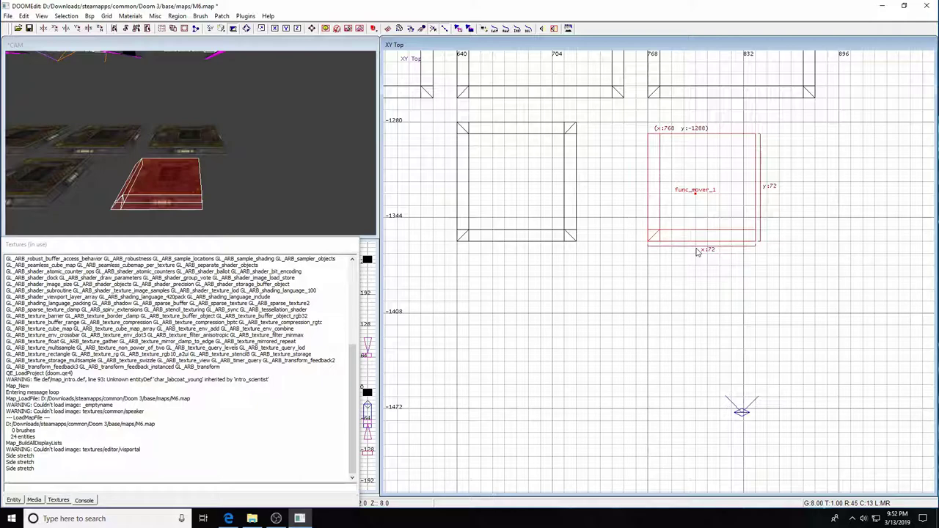
{"action": "key", "text": "ctrl+shift+o"}
Move the func_mover platform north across the map into the large room, to about x 824, y 0 by its east wall
{"action": "scroll", "coordinate": [702, 217], "scroll_direction": "down", "scroll_amount": 5}
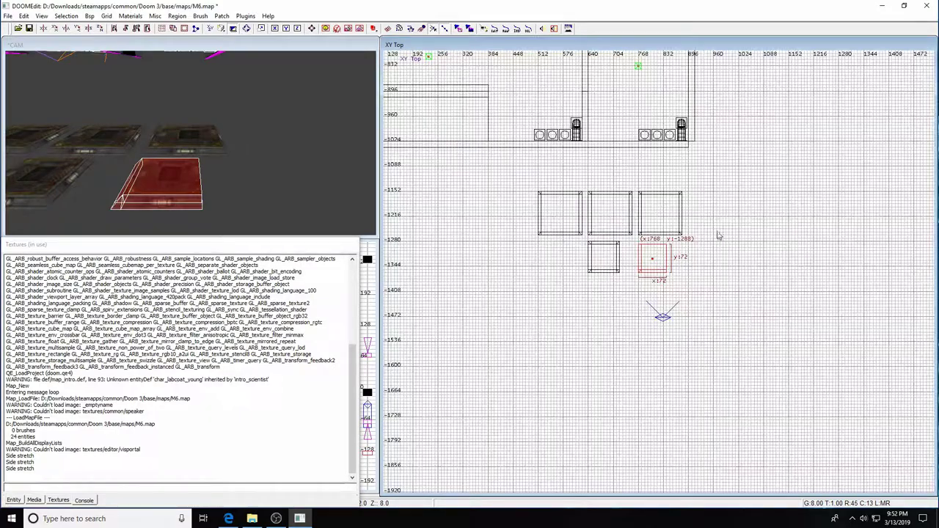
{"action": "right_click_drag", "start_coordinate": [718, 235], "coordinate": [691, 304]}
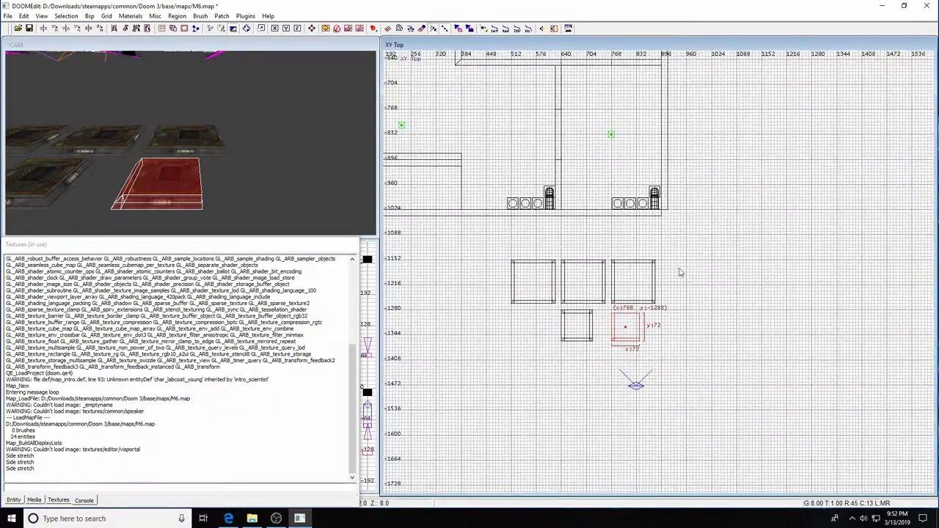
{"action": "mouse_move", "coordinate": [626, 324]}
{"action": "left_mouse_down"}
{"action": "mouse_move", "coordinate": [633, 189]}
{"action": "mouse_move", "coordinate": [624, 88]}
{"action": "left_mouse_up"}
{"action": "right_click_drag", "start_coordinate": [645, 152], "coordinate": [639, 328]}
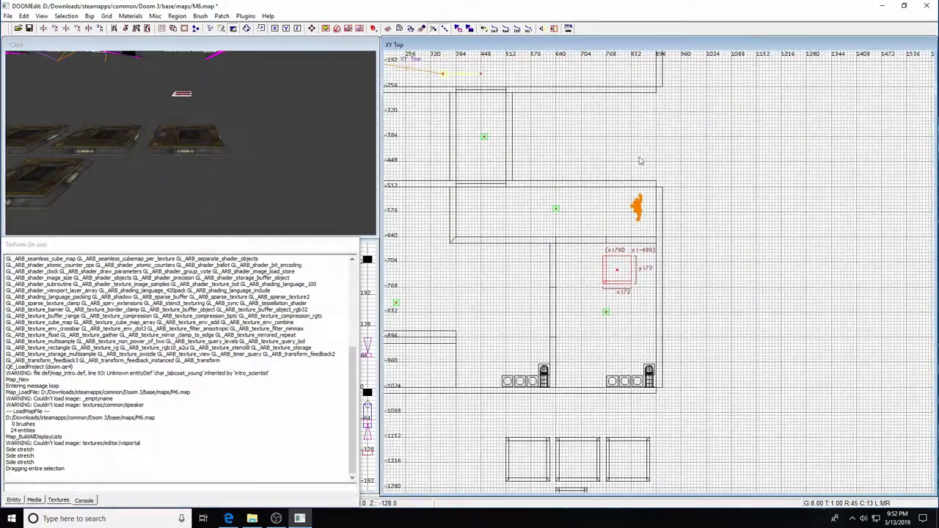
{"action": "left_click_drag", "start_coordinate": [617, 272], "coordinate": [629, 95]}
{"action": "mouse_move", "coordinate": [629, 95]}
{"action": "right_mouse_down"}
{"action": "mouse_move", "coordinate": [622, 187]}
{"action": "mouse_move", "coordinate": [608, 219]}
{"action": "right_mouse_up"}
{"action": "left_click_drag", "start_coordinate": [608, 218], "coordinate": [608, 127]}
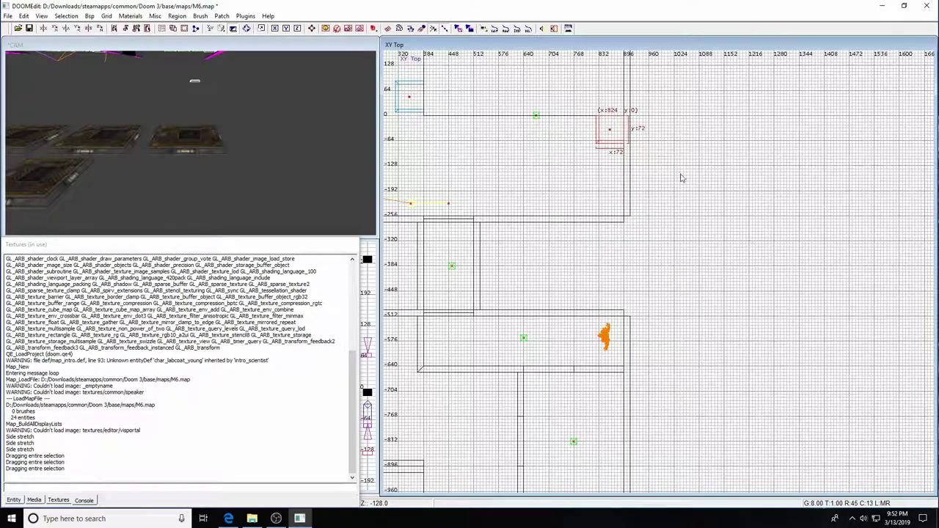
Raise the func_mover platform to just above the room's floor in the front view, at about x 808, z 16
{"action": "key", "text": "ctrl+Tab"}
{"action": "left_click_drag", "start_coordinate": [675, 271], "coordinate": [668, 218]}
{"action": "key", "text": "ctrl+Tab"}
{"action": "key", "text": "ctrl+Tab"}
{"action": "mouse_move", "coordinate": [688, 235]}
{"action": "right_mouse_down"}
{"action": "mouse_move", "coordinate": [682, 187]}
{"action": "mouse_move", "coordinate": [663, 227]}
{"action": "right_mouse_up"}
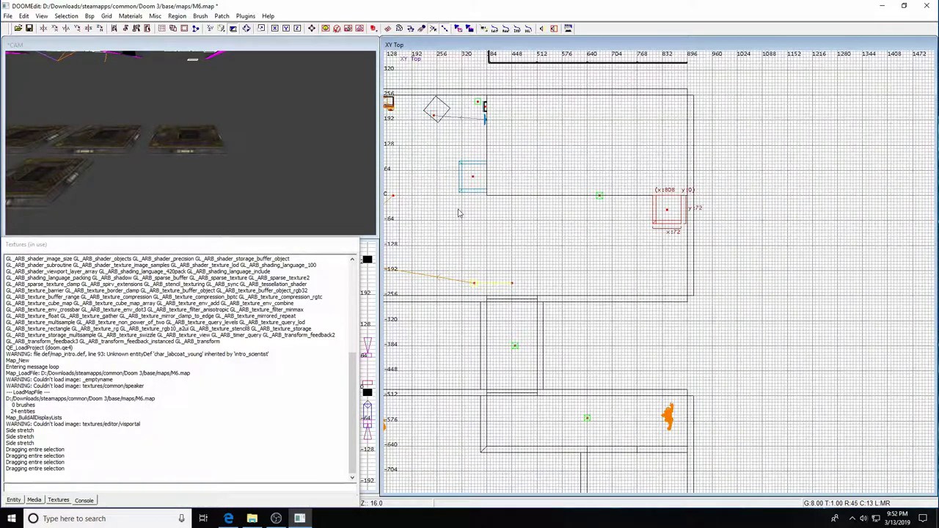
Bring the camera inside the room and examine how the platform sits against the floor and walls of the corner
{"action": "key", "text": "d"}
{"action": "key", "text": "d"}
{"action": "key", "text": "d"}
{"action": "key", "text": "d"}
{"action": "key", "text": "d"}
{"action": "key", "text": "d"}
{"action": "key", "text": "d"}
{"action": "key", "text": "d"}
{"action": "key", "text": "Up"}
{"action": "key", "text": "Up"}
{"action": "key", "text": "Up"}
{"action": "key", "text": "Up"}
{"action": "key", "text": "Up"}
{"action": "key", "text": "Up"}
{"action": "key", "text": "Up"}
{"action": "key", "text": "Up"}
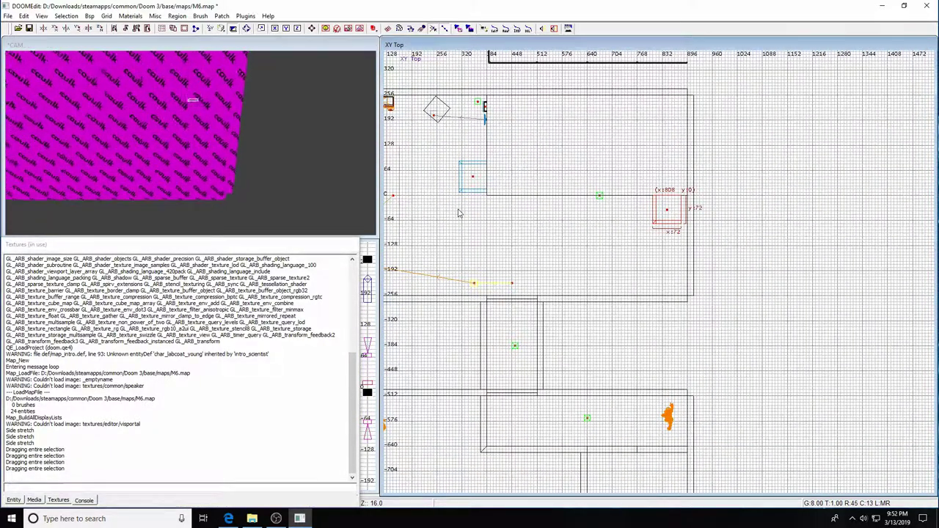
{"action": "key", "text": "Left"}
{"action": "key", "text": "Left"}
{"action": "key", "text": "Up"}
{"action": "key", "text": "Up"}
{"action": "key", "text": "Up"}
{"action": "key", "text": "Right"}
{"action": "key", "text": "Right"}
{"action": "key", "text": "Right"}
{"action": "key", "text": "Right"}
{"action": "key", "text": "c"}
{"action": "key", "text": "c"}
{"action": "key", "text": "c"}
{"action": "key", "text": "c"}
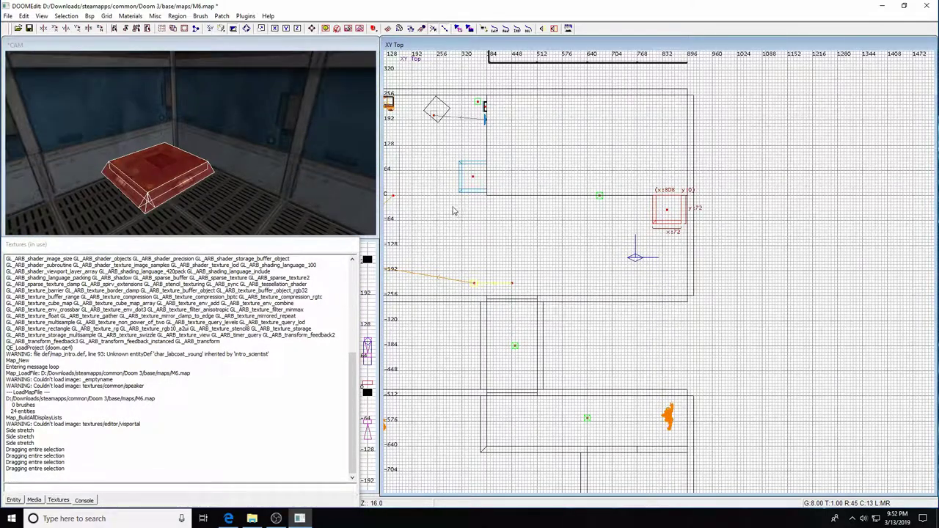
{"action": "left_click", "coordinate": [115, 125], "text": "shift"}
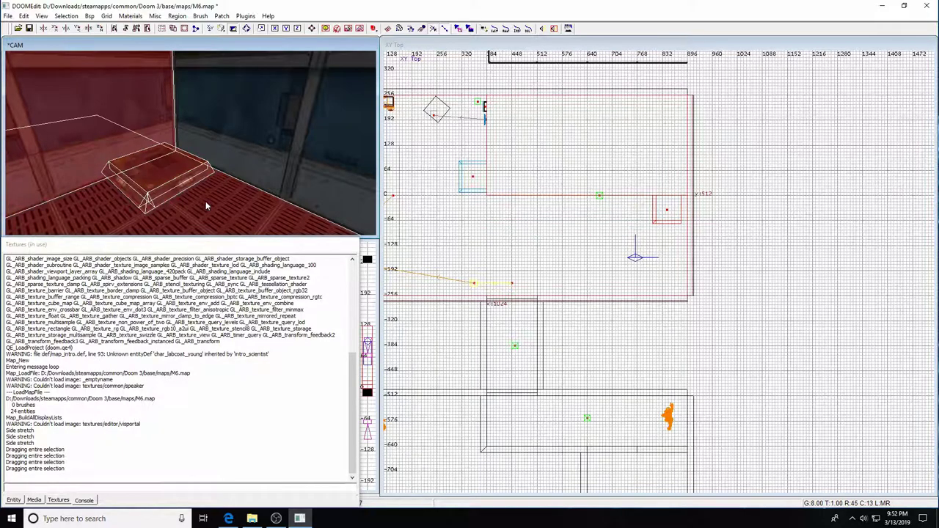
{"action": "key", "text": "Escape"}
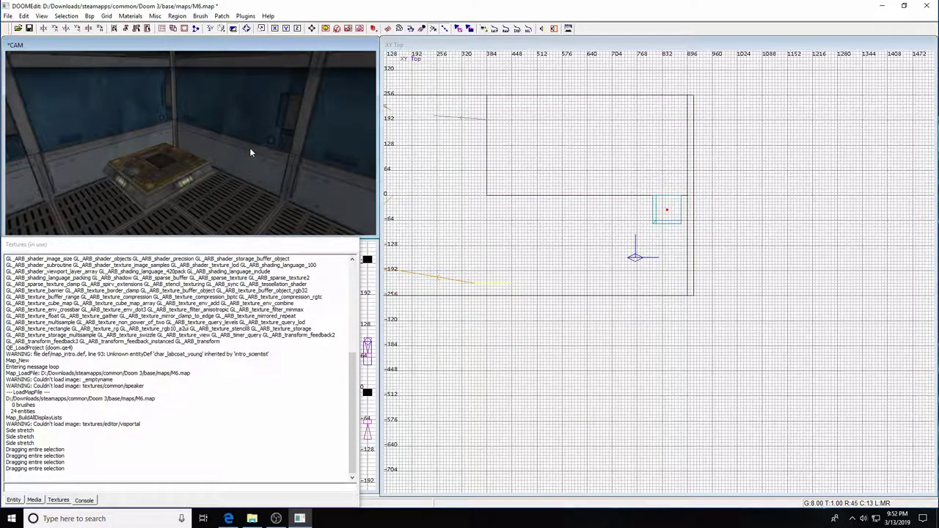
Lower the func_mover platform onto the floor and shift it against the east wall, to about x 824, z 8
{"action": "right_click_drag", "start_coordinate": [694, 223], "coordinate": [634, 206]}
{"action": "left_click", "coordinate": [608, 197], "text": "shift"}
{"action": "key", "text": "ctrl+Tab"}
{"action": "right_click_drag", "start_coordinate": [668, 286], "coordinate": [666, 228]}
{"action": "scroll", "coordinate": [671, 213], "scroll_direction": "up", "scroll_amount": 2}
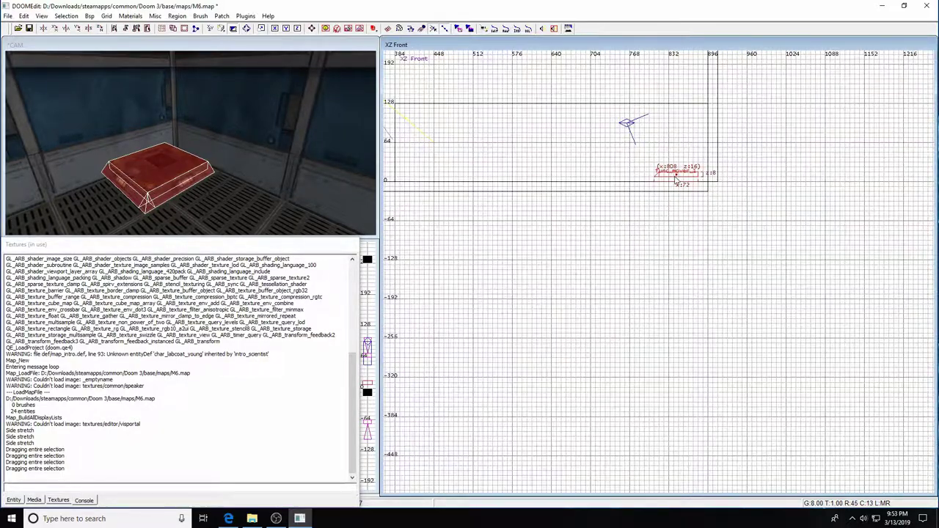
{"action": "left_click_drag", "start_coordinate": [675, 178], "coordinate": [686, 180]}
{"action": "key", "text": "Escape"}
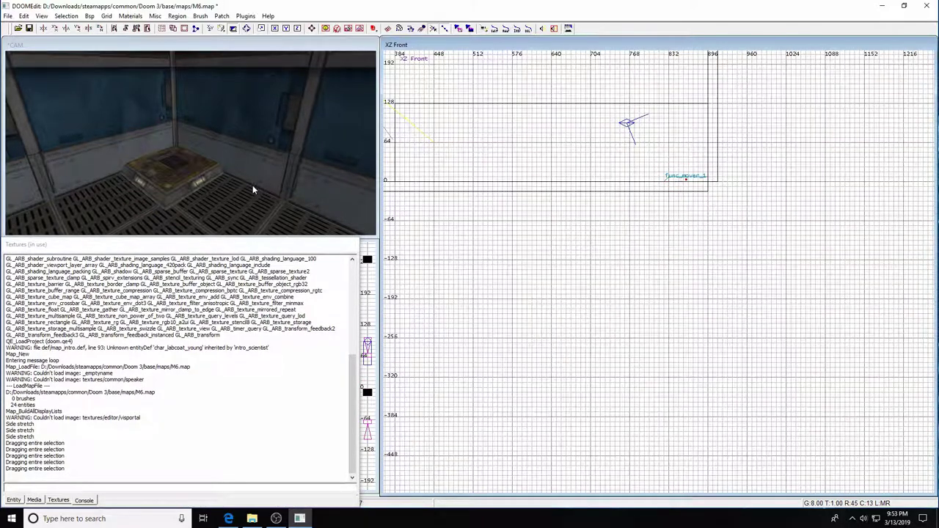
{"action": "key", "text": "Down"}
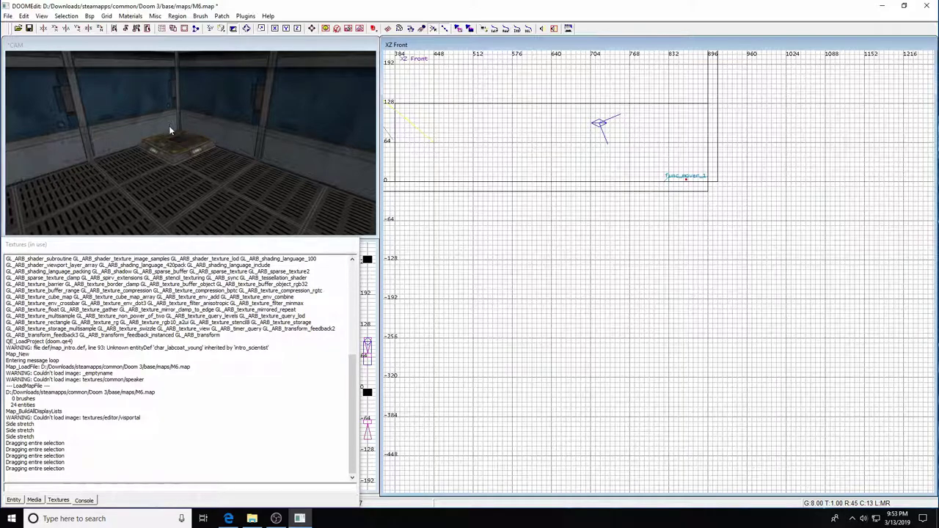
{"action": "left_click", "coordinate": [162, 146], "text": "shift"}
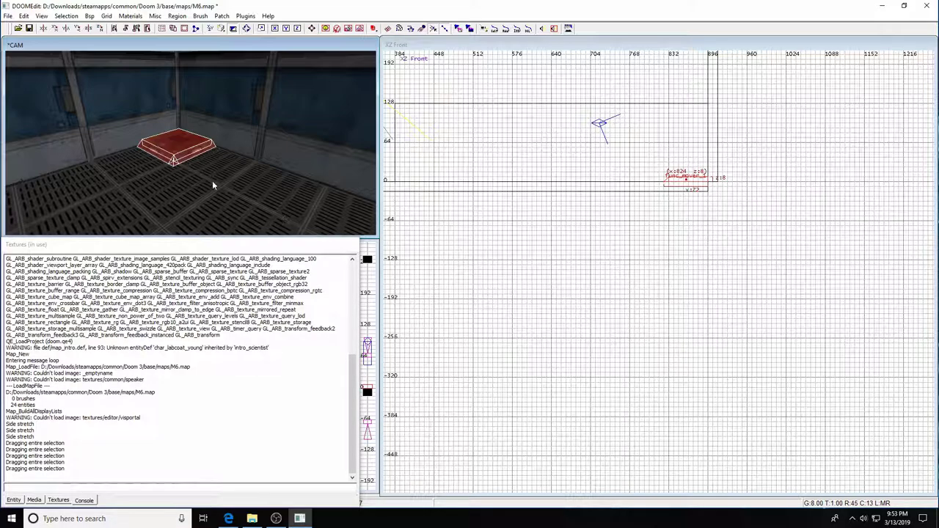
{"action": "key", "text": "Escape"}
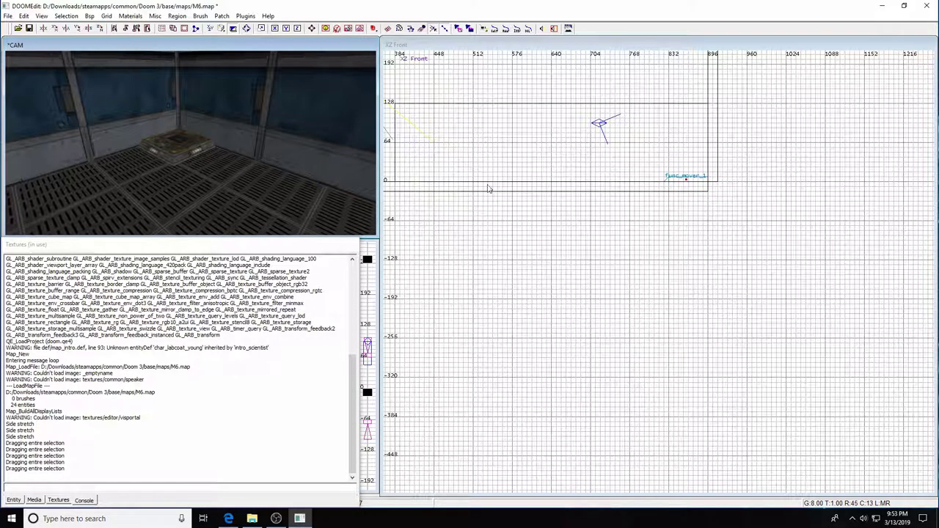
Create a func_elevator entity in the top view, beside the southwest corner of the func_mover platform
{"action": "scroll", "coordinate": [176, 155], "scroll_direction": "down", "scroll_amount": 1}
{"action": "right_click_drag", "start_coordinate": [677, 229], "coordinate": [653, 285]}
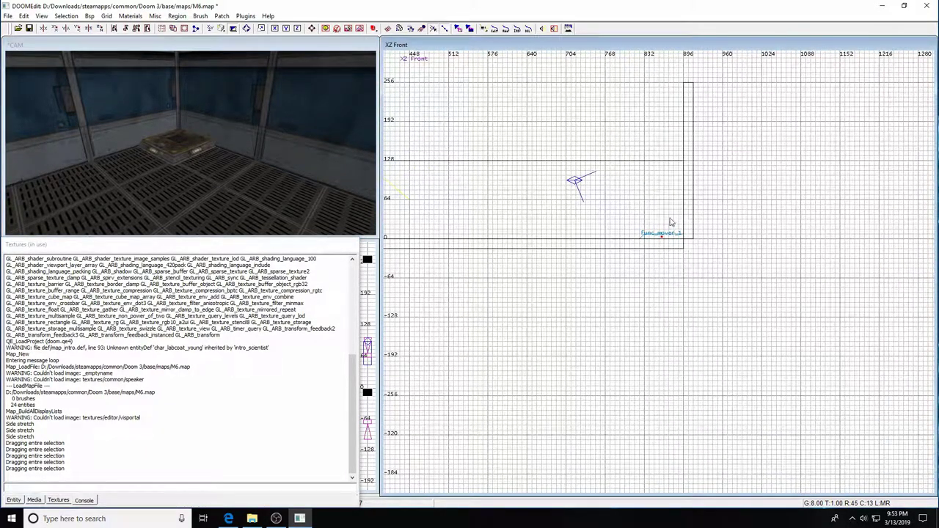
{"action": "key", "text": "ctrl+Tab"}
{"action": "key", "text": "ctrl+Tab"}
{"action": "right_click_drag", "start_coordinate": [735, 233], "coordinate": [662, 224]}
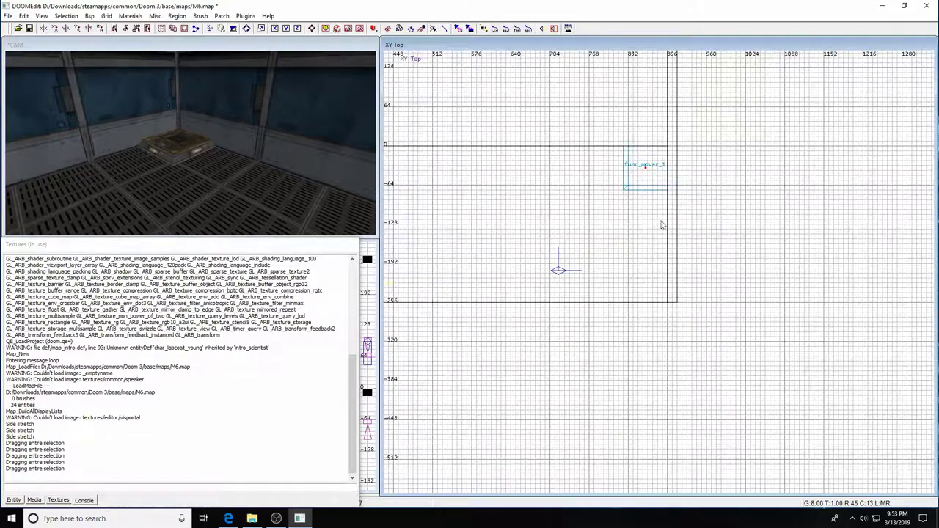
{"action": "right_click", "coordinate": [616, 204]}
{"action": "mouse_move", "coordinate": [616, 204]}
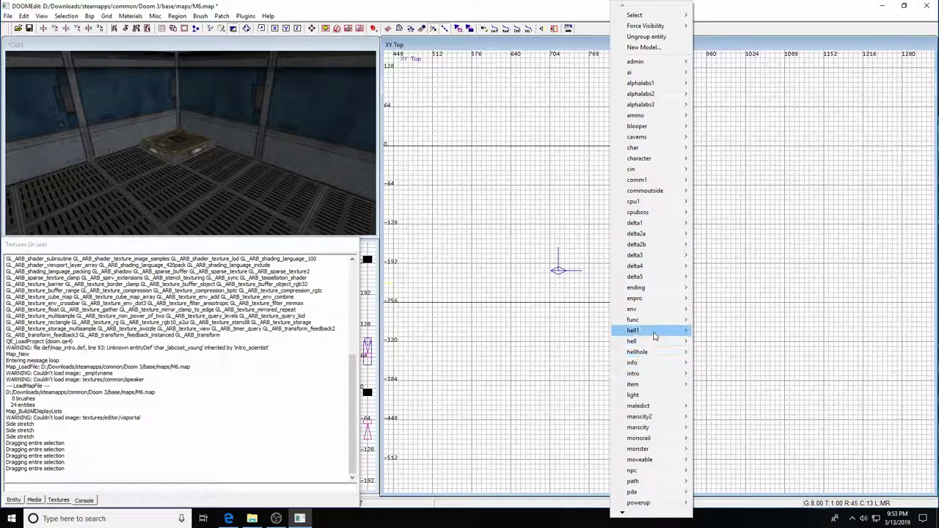
{"action": "mouse_move", "coordinate": [650, 321]}
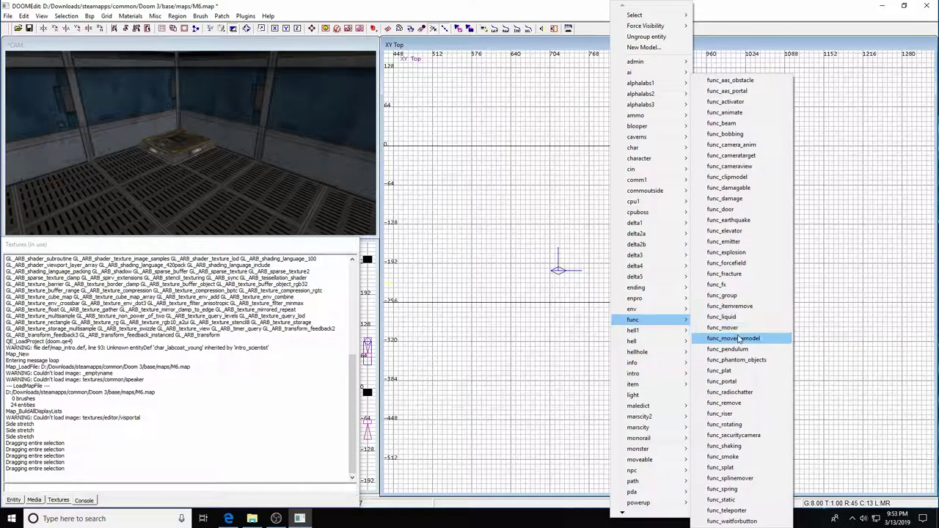
{"action": "left_click", "coordinate": [734, 232]}
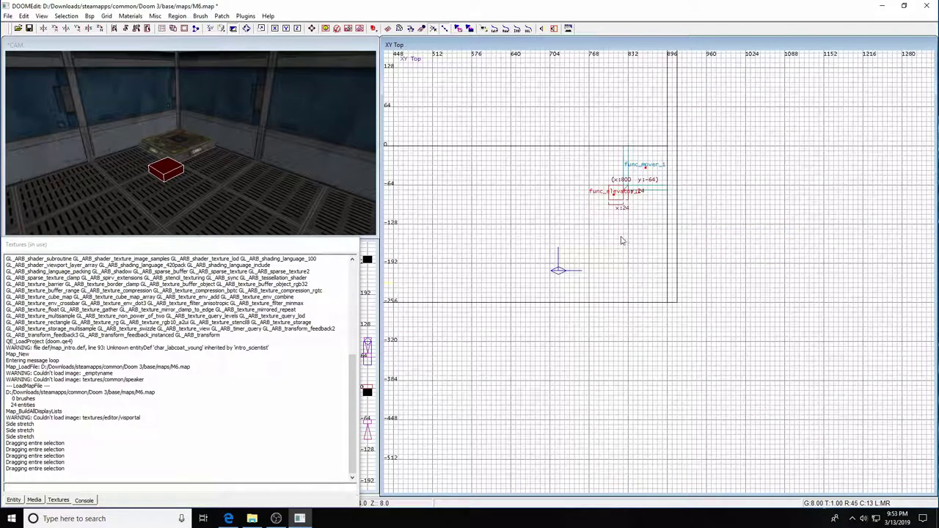
Reposition the func_elevator entity in the front view to about x 792, z 32, above the floor
{"action": "key", "text": "ctrl+Tab"}
{"action": "left_click_drag", "start_coordinate": [670, 273], "coordinate": [660, 257]}
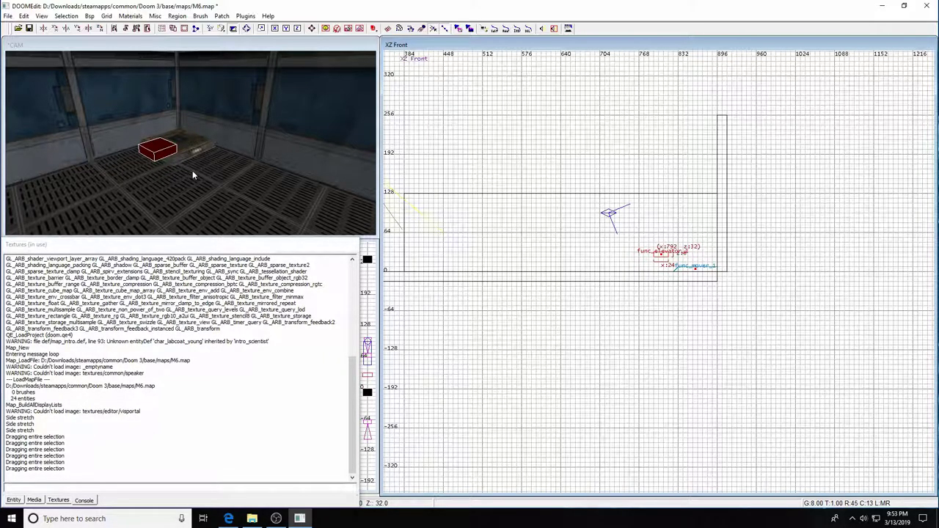
{"action": "key", "text": "Escape"}
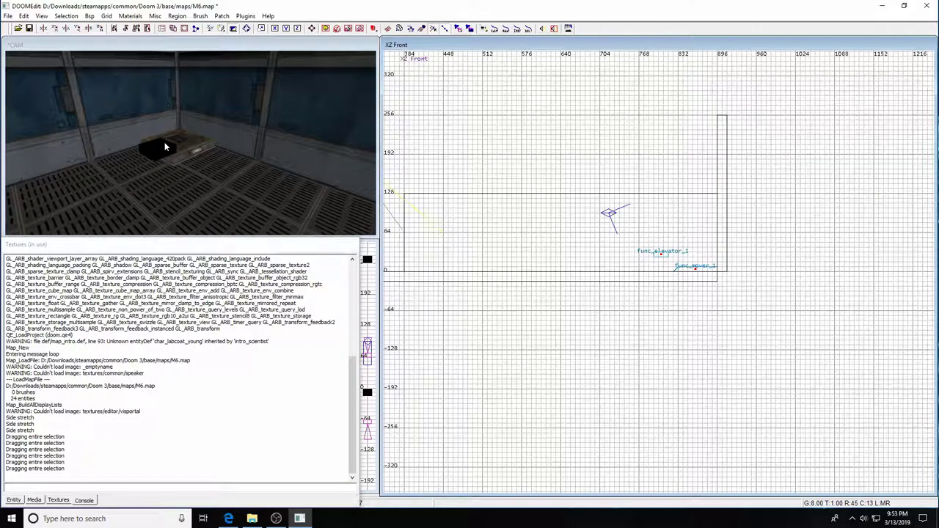
Assign the model models/mapobjects/com/elevguistand/elevguistand.lwo to the func_elevator entity
{"action": "left_click", "coordinate": [162, 150], "text": "shift"}
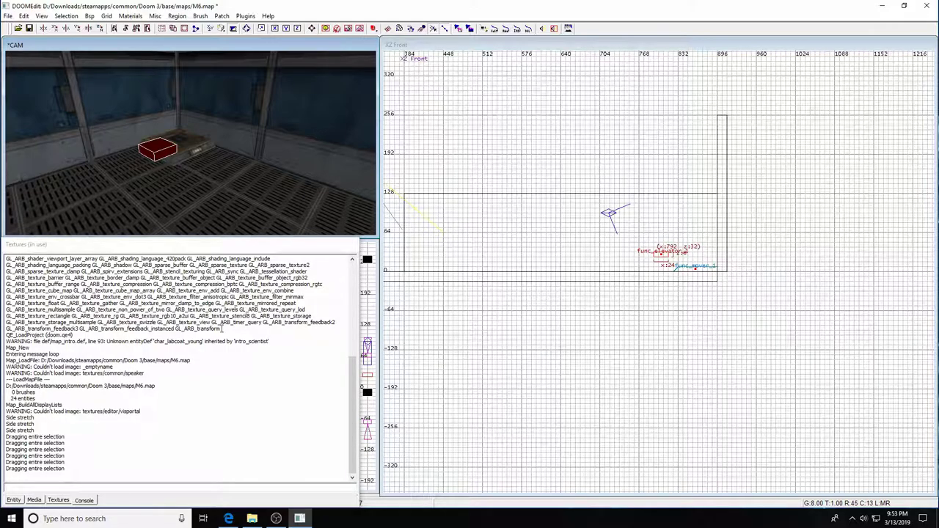
{"action": "left_click", "coordinate": [20, 500]}
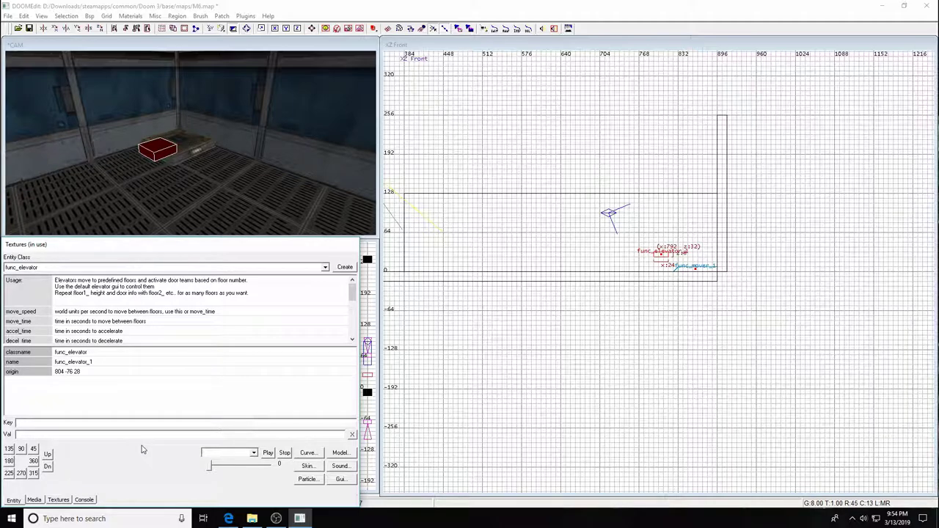
{"action": "left_click", "coordinate": [339, 453]}
{"action": "left_click", "coordinate": [13, 44]}
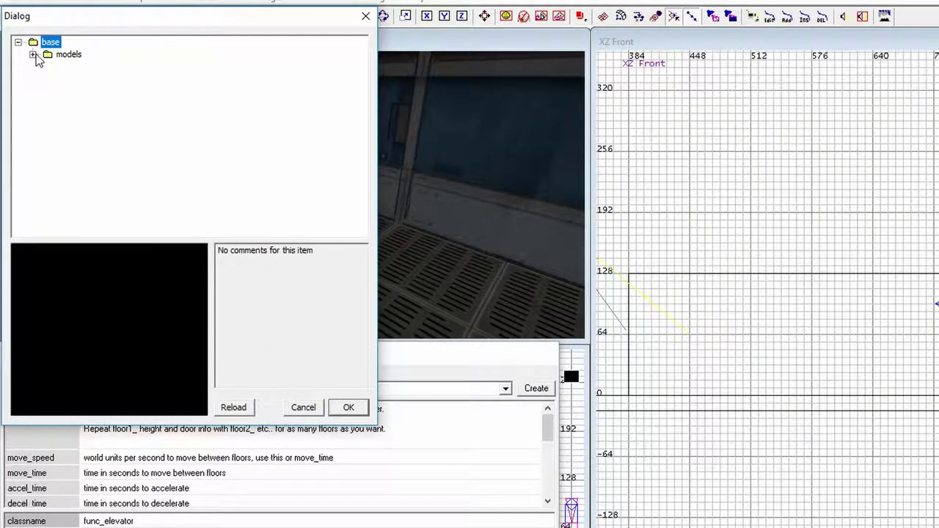
{"action": "left_click", "coordinate": [32, 55]}
{"action": "left_click", "coordinate": [47, 67]}
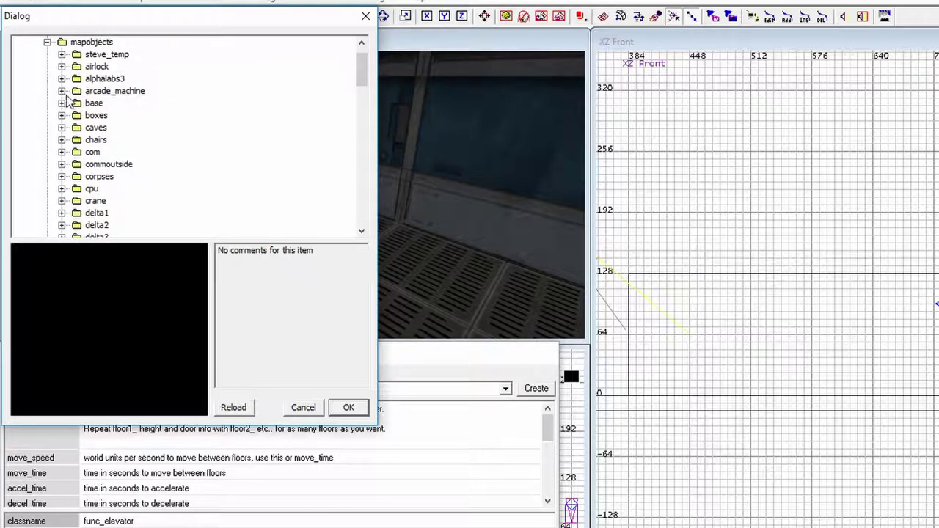
{"action": "left_click", "coordinate": [62, 152]}
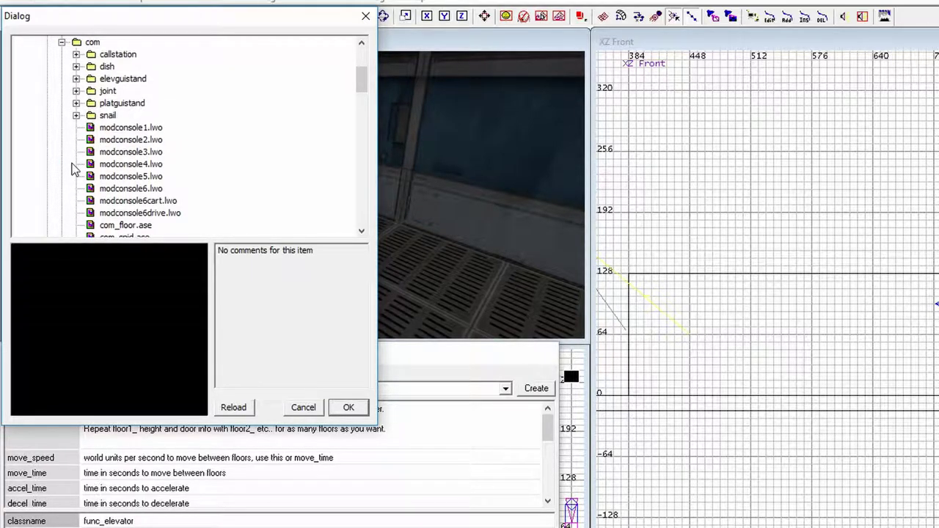
{"action": "scroll", "coordinate": [73, 170], "scroll_direction": "down", "scroll_amount": 5}
{"action": "scroll", "coordinate": [73, 172], "scroll_direction": "up", "scroll_amount": 3}
{"action": "scroll", "coordinate": [73, 172], "scroll_direction": "up", "scroll_amount": 3}
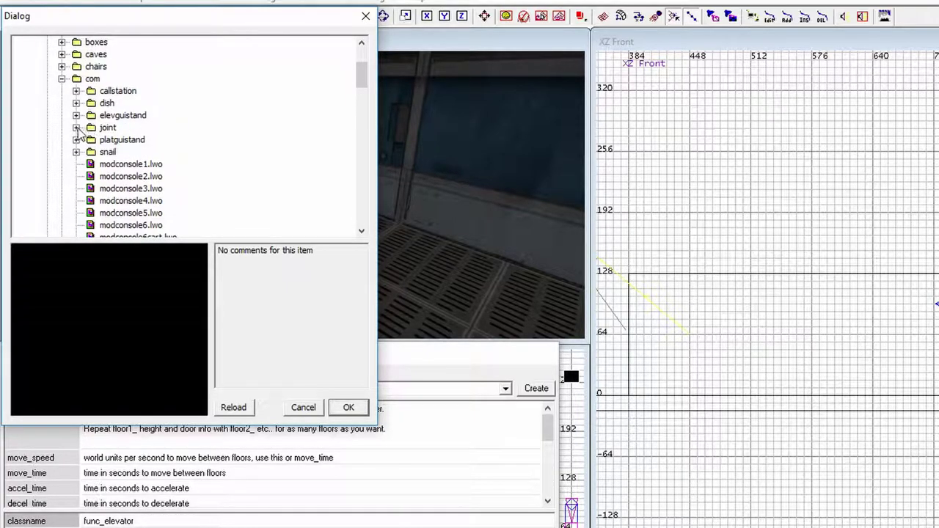
{"action": "left_click", "coordinate": [76, 115]}
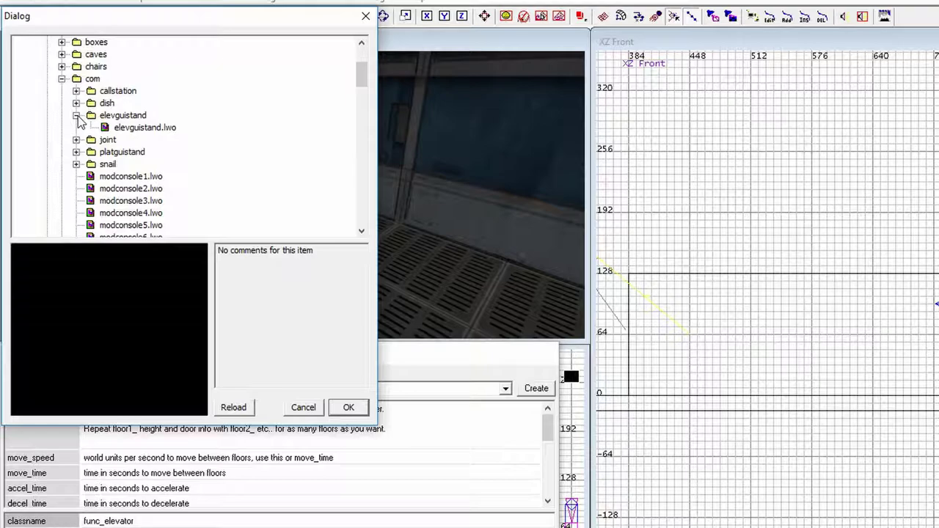
{"action": "left_click", "coordinate": [137, 129]}
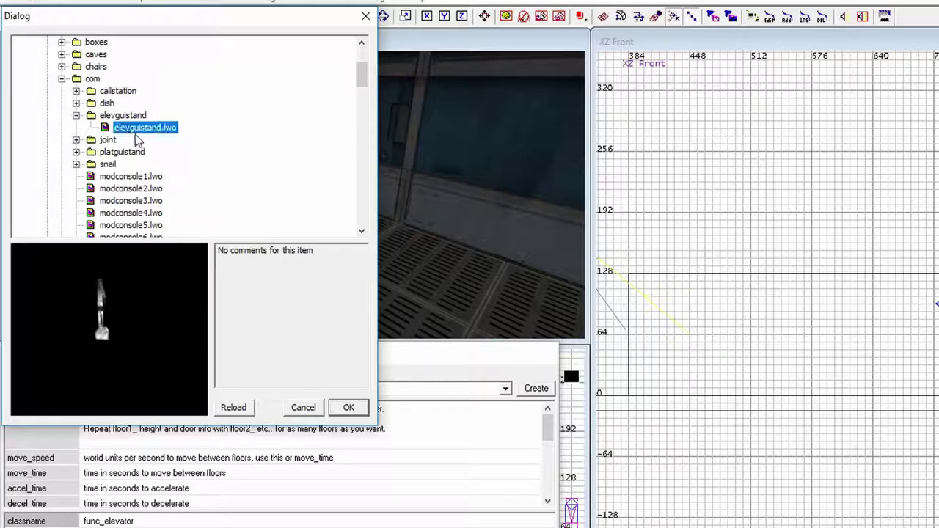
{"action": "left_click", "coordinate": [346, 407]}
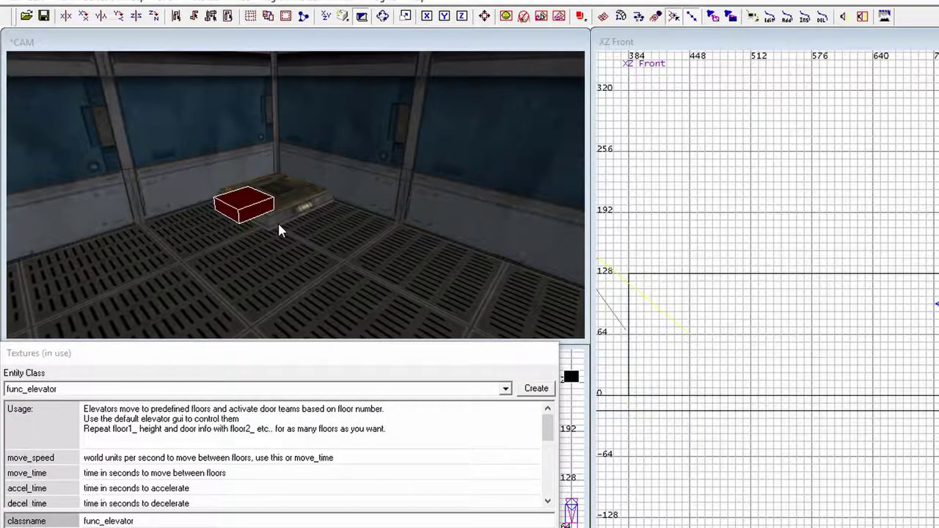
{"action": "key", "text": "Escape"}
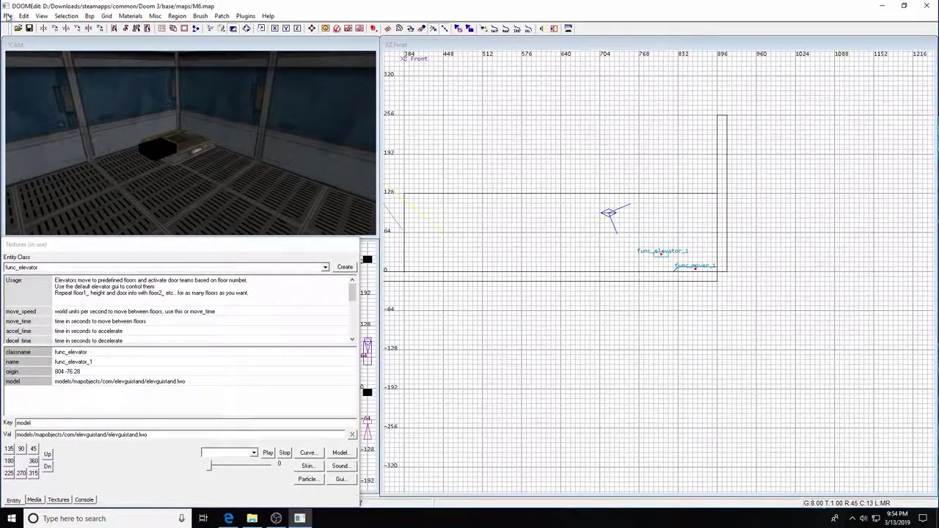
Reload M6.map from the recently opened maps
{"action": "left_click", "coordinate": [8, 16]}
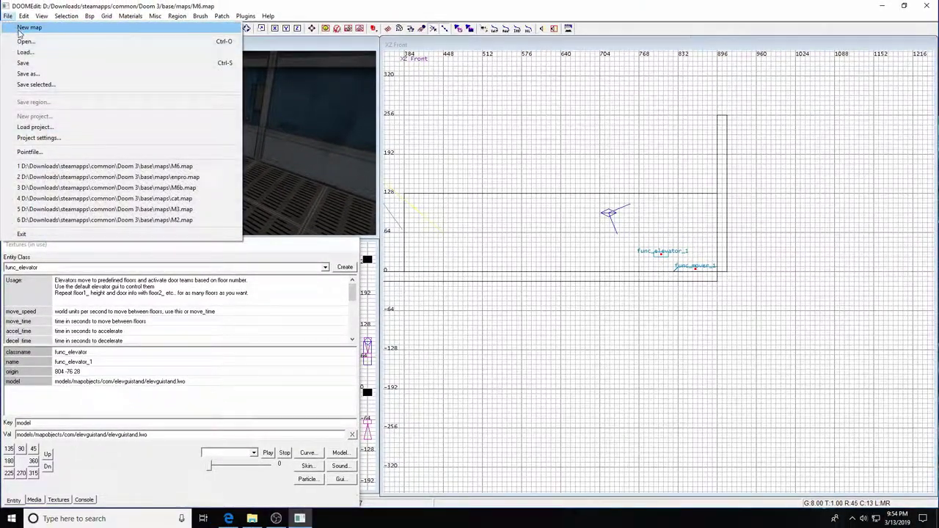
{"action": "left_click", "coordinate": [66, 167]}
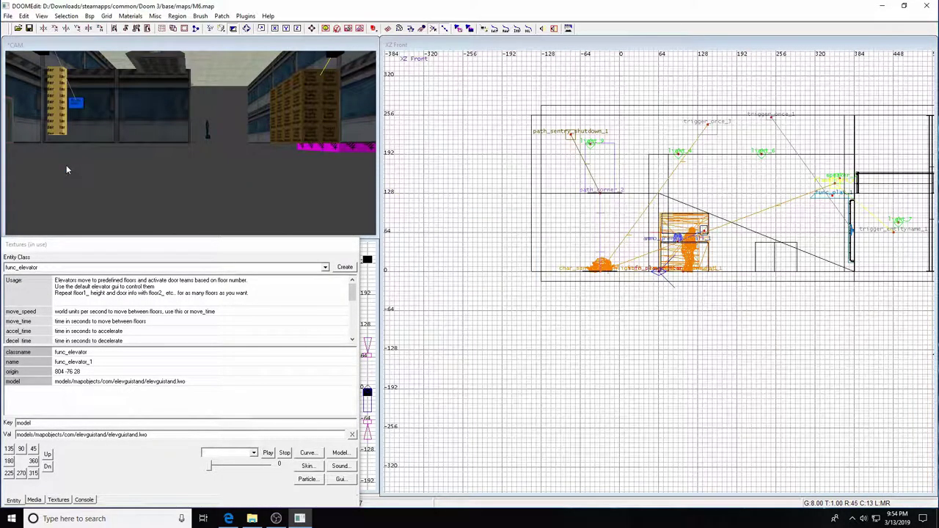
Select the func_elevator control stand in the camera view and set its angle to 270
{"action": "key", "text": "d"}
{"action": "key", "text": "d"}
{"action": "key", "text": "d"}
{"action": "key", "text": "Up"}
{"action": "key", "text": "Up"}
{"action": "key", "text": "Up"}
{"action": "key", "text": "Up"}
{"action": "key", "text": "Up"}
{"action": "key", "text": "Up"}
{"action": "key", "text": "Up"}
{"action": "key", "text": "Up"}
{"action": "key", "text": "Up"}
{"action": "key", "text": "Up"}
{"action": "key", "text": "Up"}
{"action": "key", "text": "Up"}
{"action": "key", "text": "Up"}
{"action": "key", "text": "Right"}
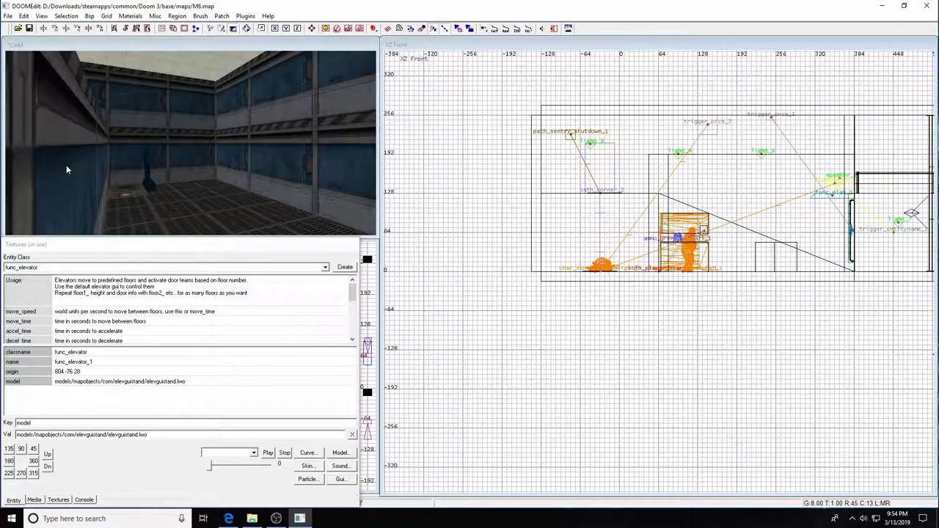
{"action": "key", "text": "Up"}
{"action": "key", "text": "Up"}
{"action": "key", "text": "Up"}
{"action": "key", "text": "Up"}
{"action": "key", "text": "Up"}
{"action": "key", "text": "Up"}
{"action": "key", "text": "Up"}
{"action": "key", "text": "Up"}
{"action": "key", "text": "Left"}
{"action": "key", "text": "Left"}
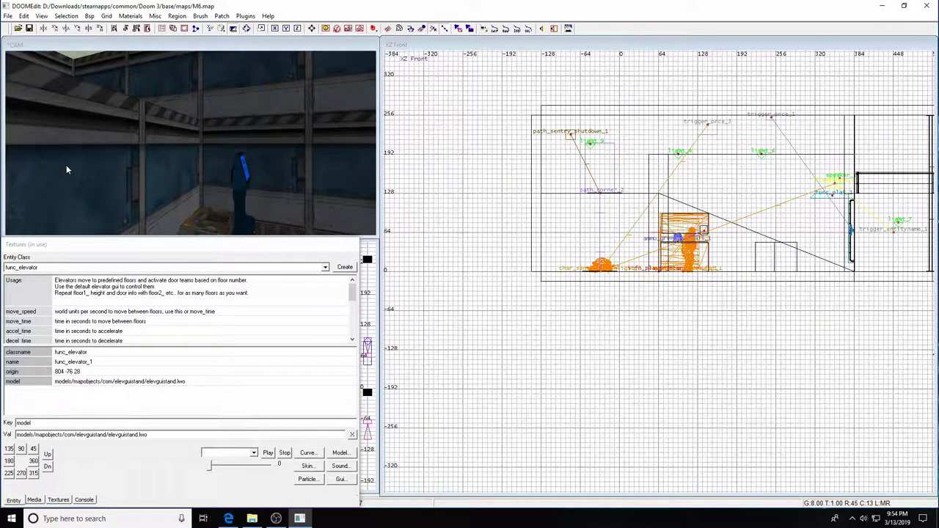
{"action": "left_click", "coordinate": [242, 176], "text": "shift"}
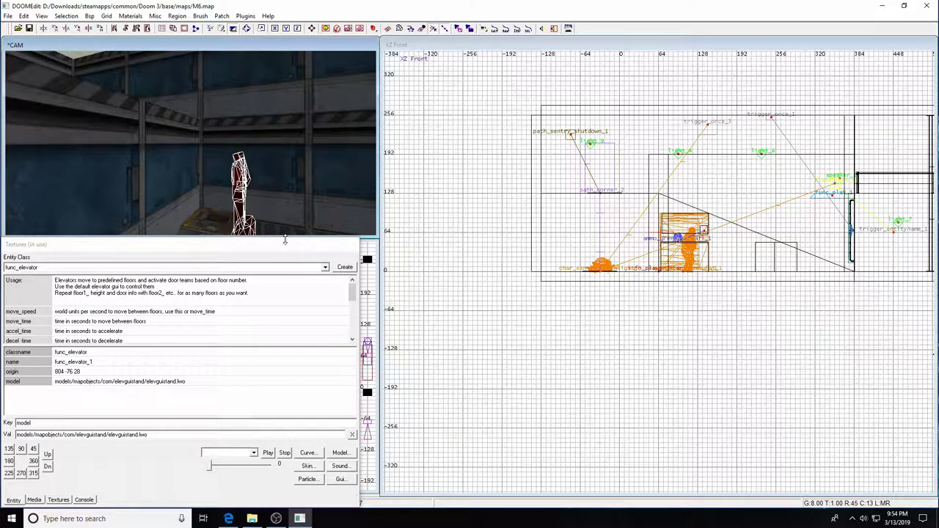
{"action": "key", "text": "Up"}
{"action": "key", "text": "Up"}
{"action": "key", "text": "c"}
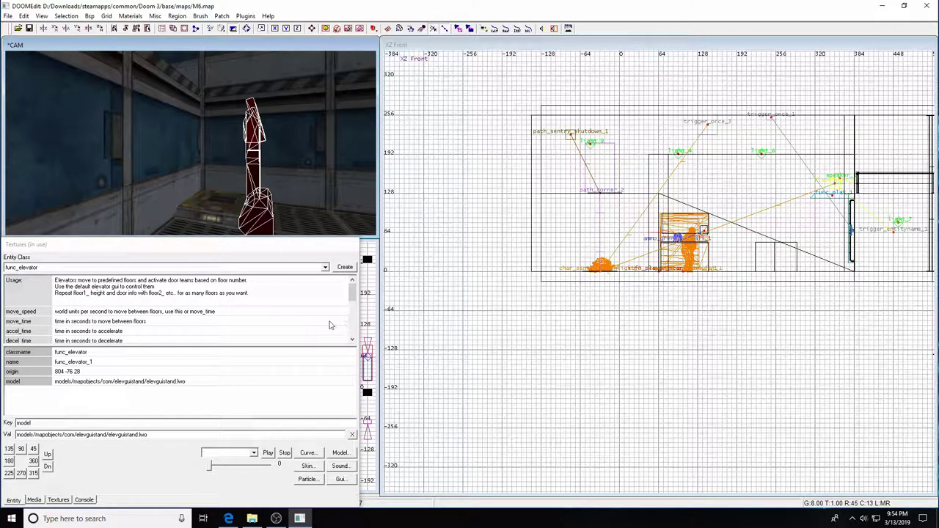
{"action": "left_click", "coordinate": [21, 473]}
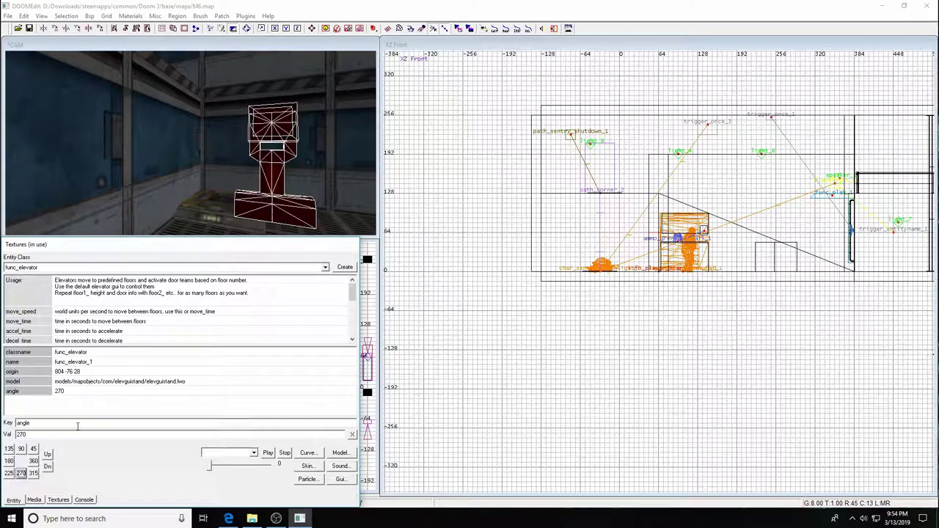
Hide everything in the map except the func_mover platform and the func_elevator stand
{"action": "left_click", "coordinate": [223, 213], "text": "shift"}
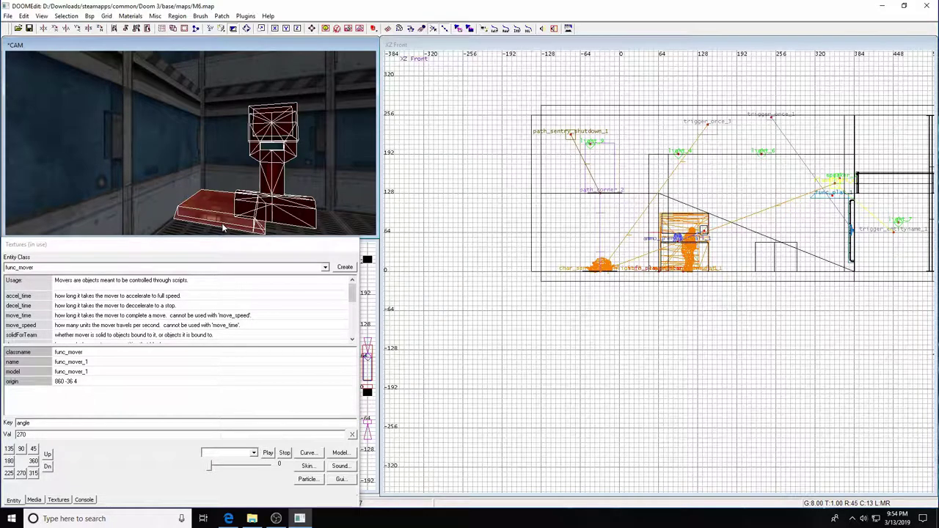
{"action": "key", "text": "i"}
{"action": "key", "text": "h"}
Move the func_elevator stand in the top view over the east edge of the func_mover platform, to about x 884, y -6
{"action": "left_click", "coordinate": [295, 206], "text": "shift"}
{"action": "key", "text": "ctrl+Tab"}
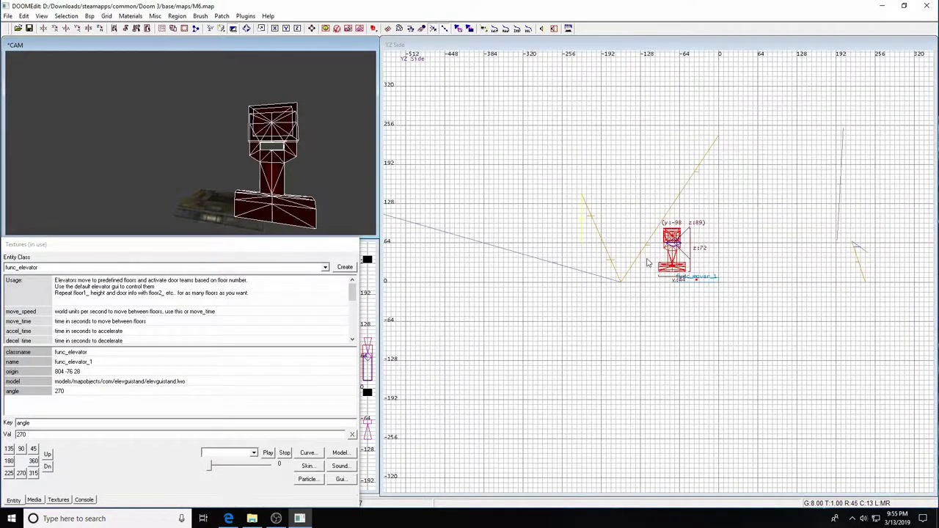
{"action": "right_click_drag", "start_coordinate": [644, 263], "coordinate": [625, 227]}
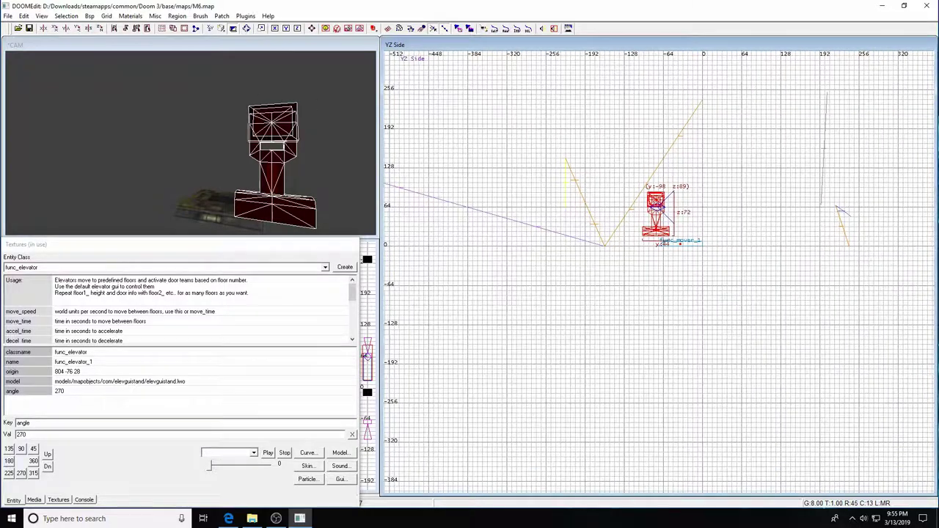
{"action": "scroll", "coordinate": [620, 225], "scroll_direction": "up", "scroll_amount": 2}
{"action": "key", "text": "ctrl+Tab"}
{"action": "left_click_drag", "start_coordinate": [672, 259], "coordinate": [746, 211]}
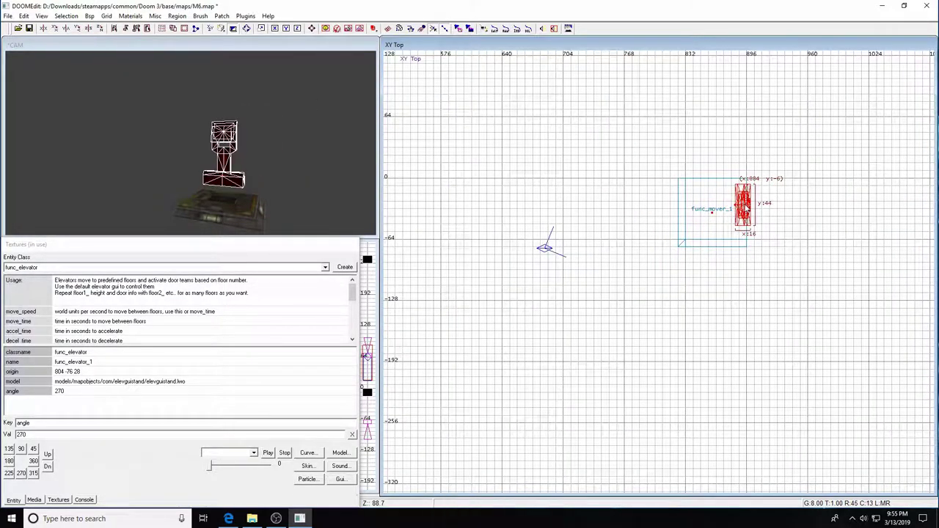
Using grid size 2, lower the func_elevator stand onto the platform and align it with the east edge, at origin 880 -32 18
{"action": "key", "text": "ctrl+Tab"}
{"action": "scroll", "coordinate": [717, 251], "scroll_direction": "up", "scroll_amount": 2}
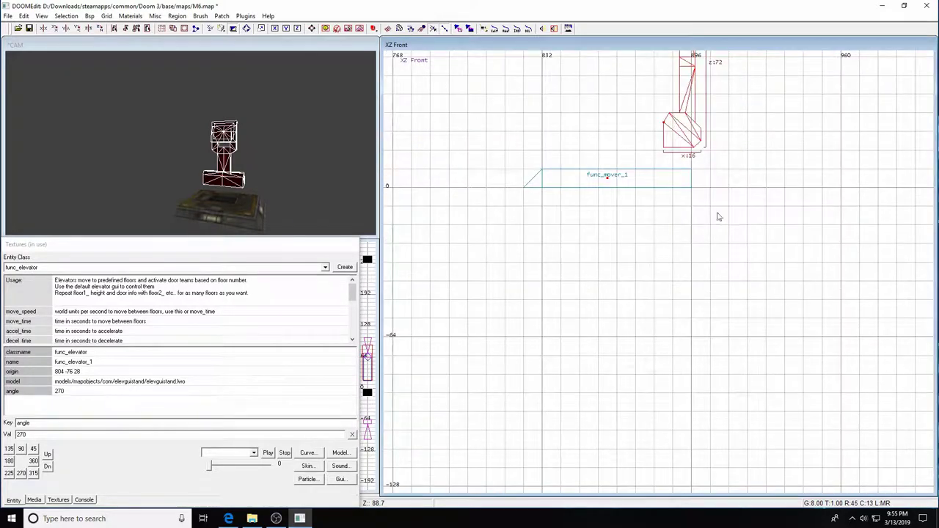
{"action": "key", "text": "2"}
{"action": "left_click_drag", "start_coordinate": [690, 141], "coordinate": [679, 162]}
{"action": "key", "text": "ctrl+Tab"}
{"action": "right_click_drag", "start_coordinate": [722, 224], "coordinate": [712, 220]}
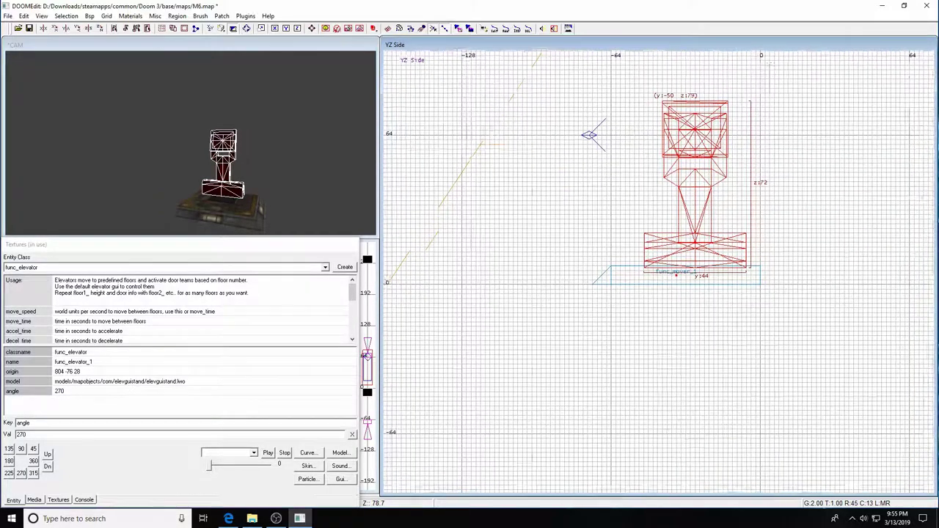
{"action": "key", "text": "ctrl+Tab"}
{"action": "left_click_drag", "start_coordinate": [685, 224], "coordinate": [685, 233]}
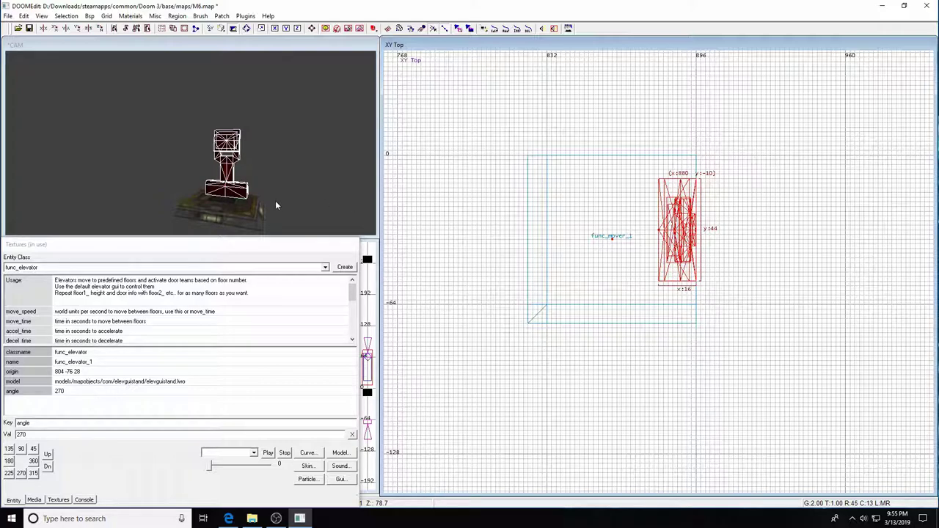
Show all hidden map geometry again and reselect the func_elevator stand
{"action": "key", "text": "Escape"}
{"action": "key", "text": "shift+h"}
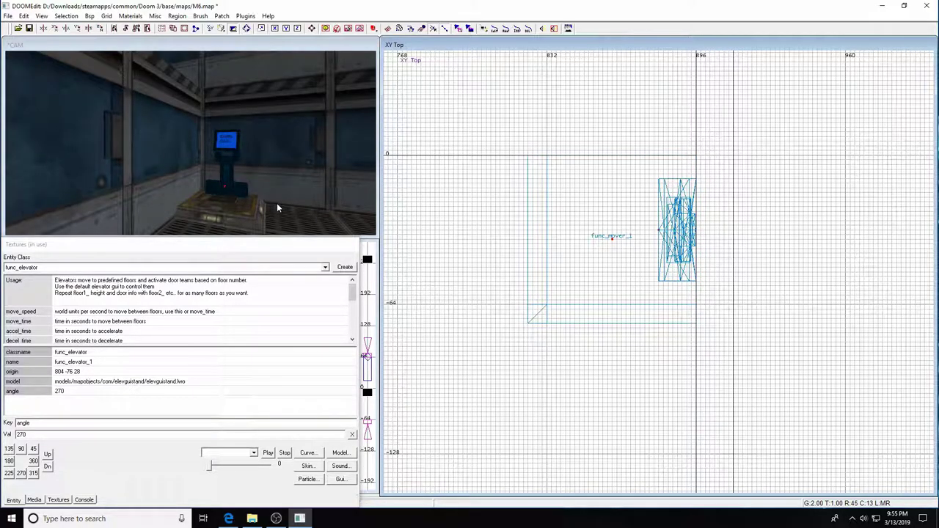
{"action": "left_click", "coordinate": [276, 202], "text": "shift"}
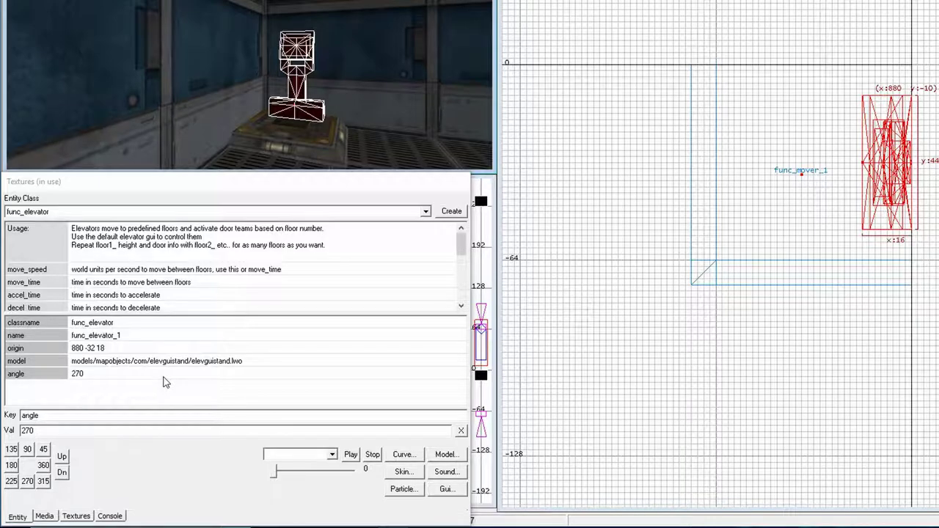
Add the key move_time with value 3 to the func_elevator entity
{"action": "left_click", "coordinate": [48, 416]}
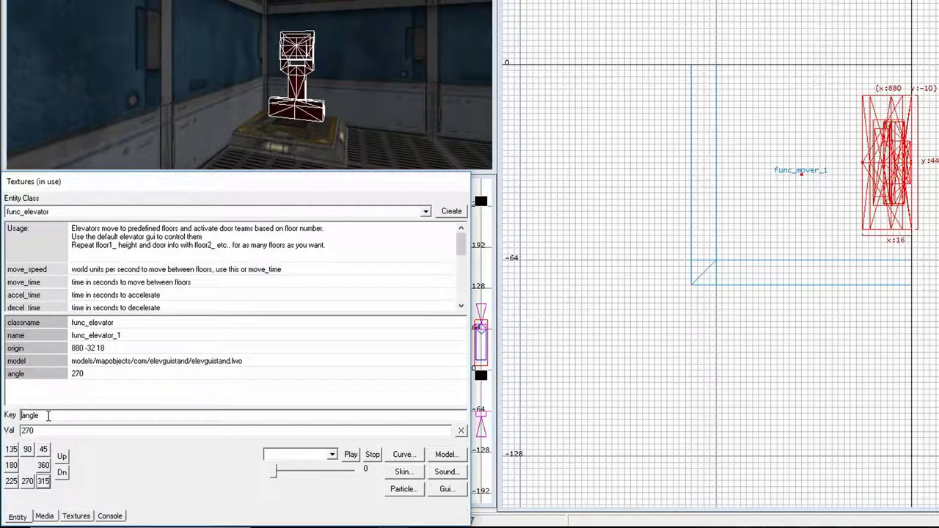
{"action": "key", "text": "Delete"}
{"action": "key", "text": "Delete"}
{"action": "key", "text": "Delete"}
{"action": "key", "text": "Tab"}
{"action": "key", "text": "BackSpace"}
{"action": "left_click", "coordinate": [58, 413]}
{"action": "type", "text": "move_tim"}
{"action": "key", "text": "Return"}
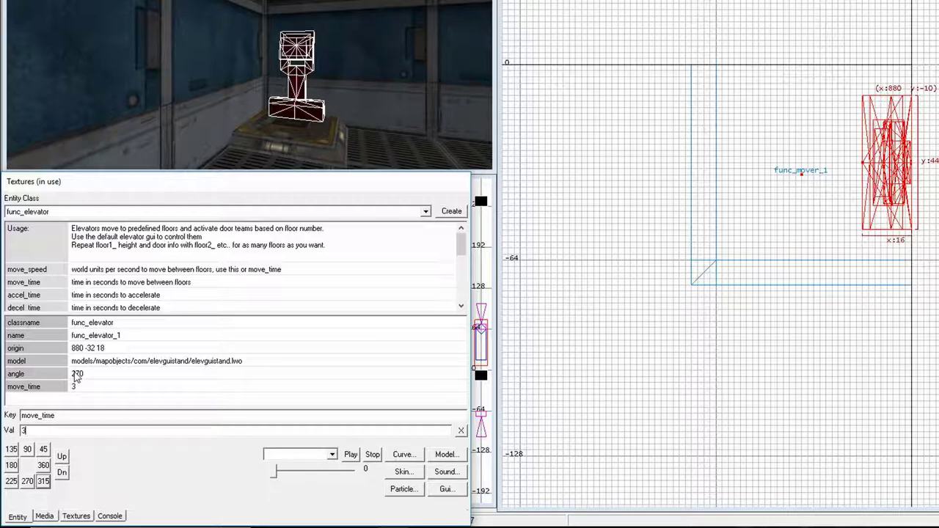
Assign the interface guis/doors/liftmovewide.gui to the func_elevator entity
{"action": "left_click", "coordinate": [72, 416]}
{"action": "key", "text": "ctrl+a"}
{"action": "key", "text": "BackSpace"}
{"action": "left_click", "coordinate": [44, 430]}
{"action": "left_click", "coordinate": [25, 415]}
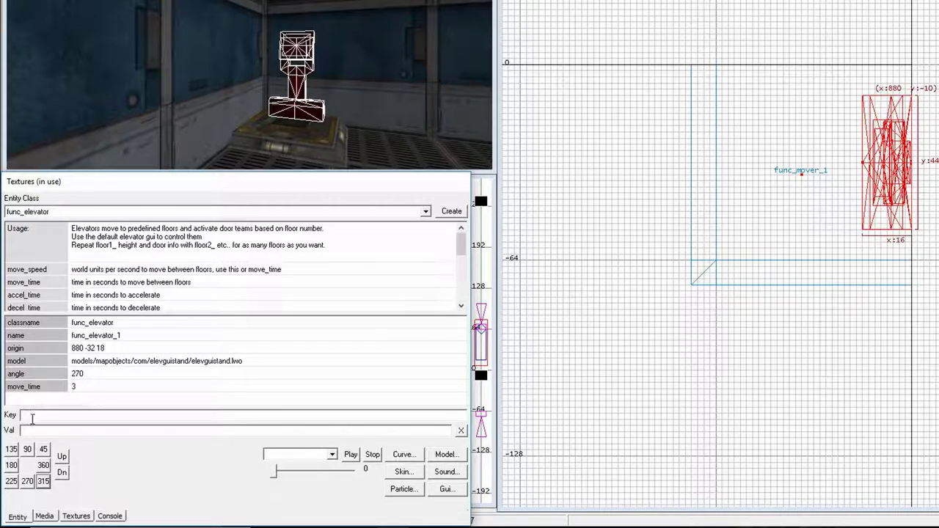
{"action": "left_click", "coordinate": [445, 489]}
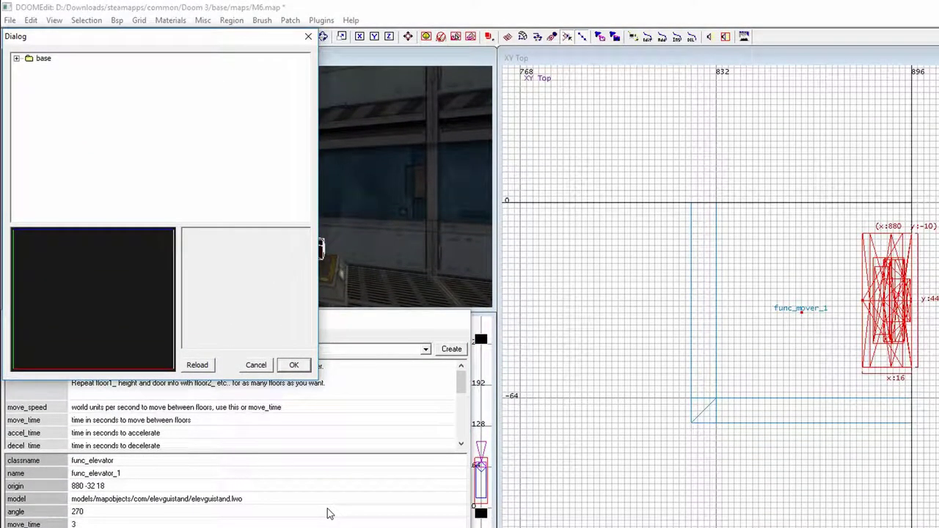
{"action": "double_click", "coordinate": [29, 59]}
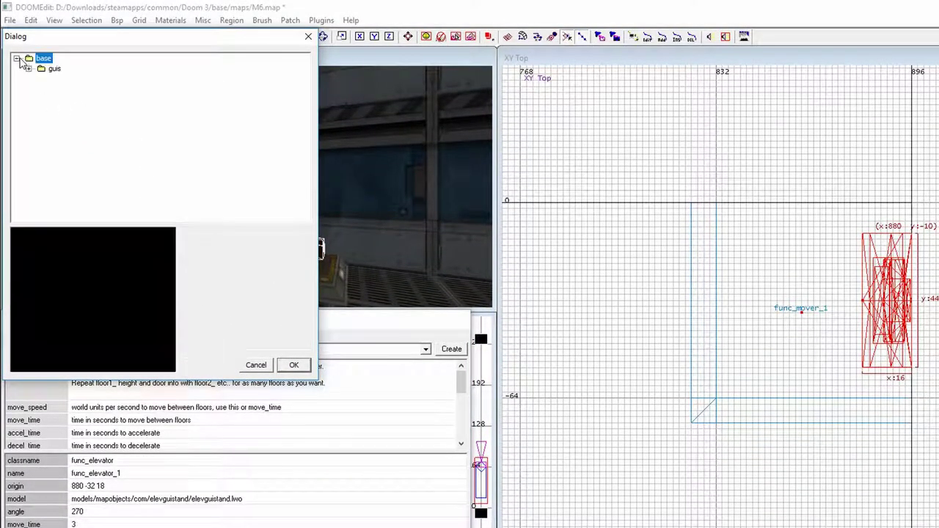
{"action": "left_click", "coordinate": [30, 68]}
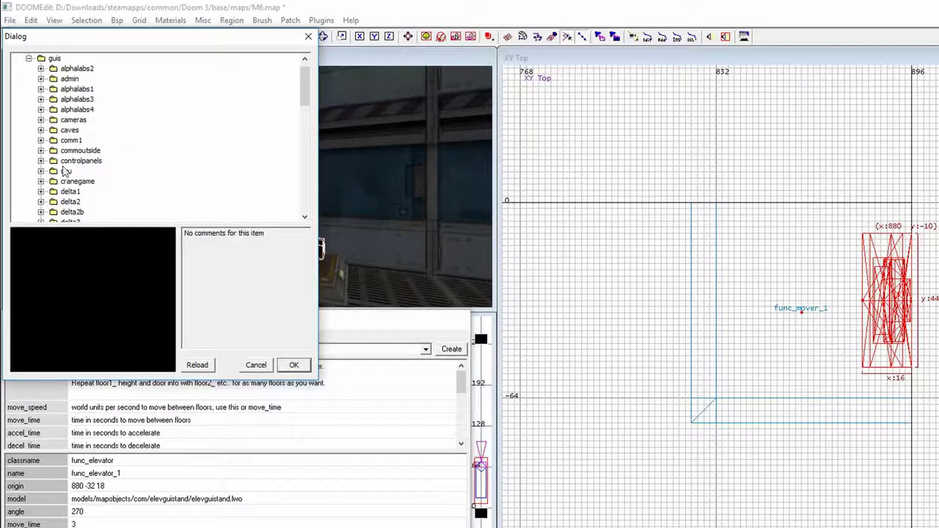
{"action": "scroll", "coordinate": [61, 185], "scroll_direction": "down", "scroll_amount": 2}
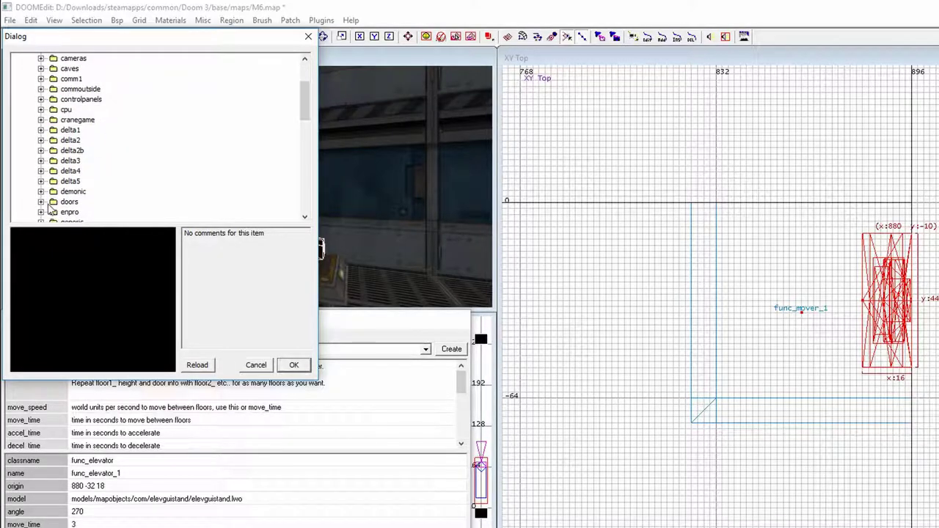
{"action": "left_click", "coordinate": [41, 202]}
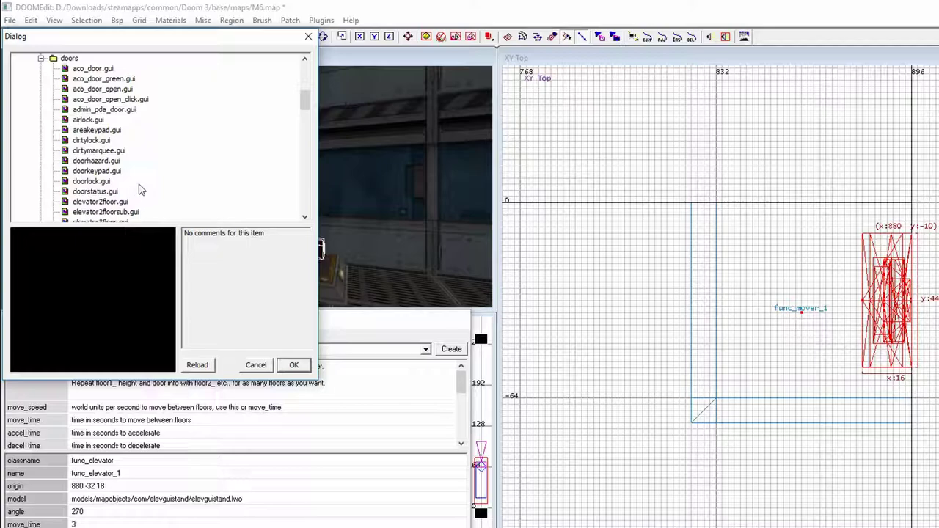
{"action": "scroll", "coordinate": [123, 171], "scroll_direction": "down", "scroll_amount": 8}
{"action": "scroll", "coordinate": [122, 172], "scroll_direction": "down", "scroll_amount": 2}
{"action": "scroll", "coordinate": [121, 171], "scroll_direction": "up", "scroll_amount": 2}
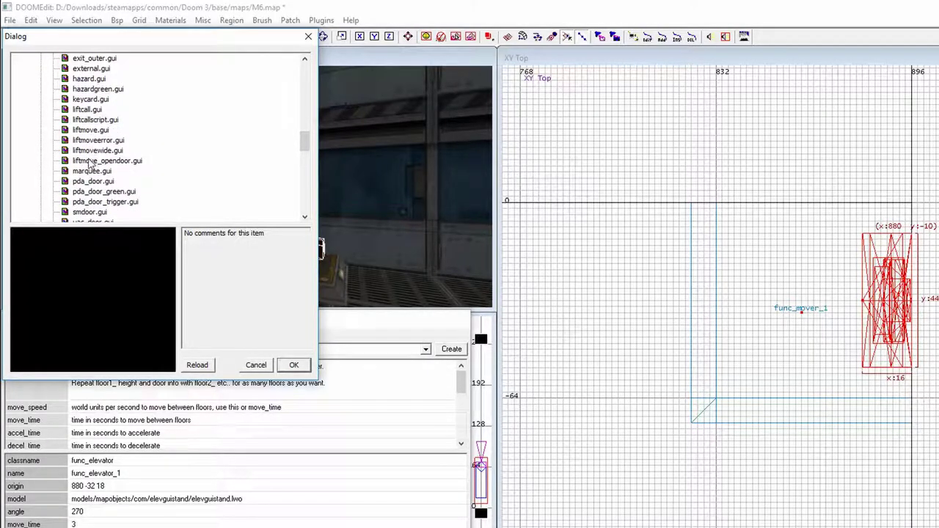
{"action": "left_click", "coordinate": [86, 151]}
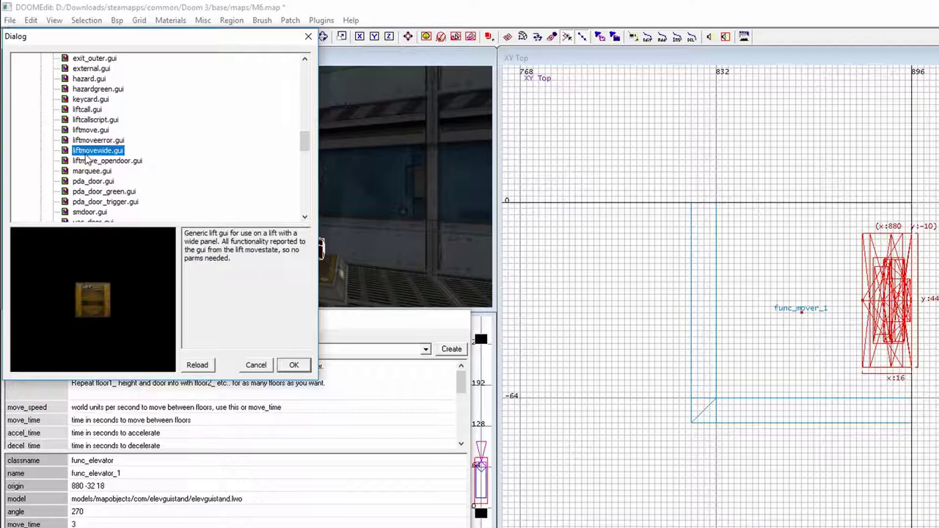
{"action": "left_click", "coordinate": [293, 365]}
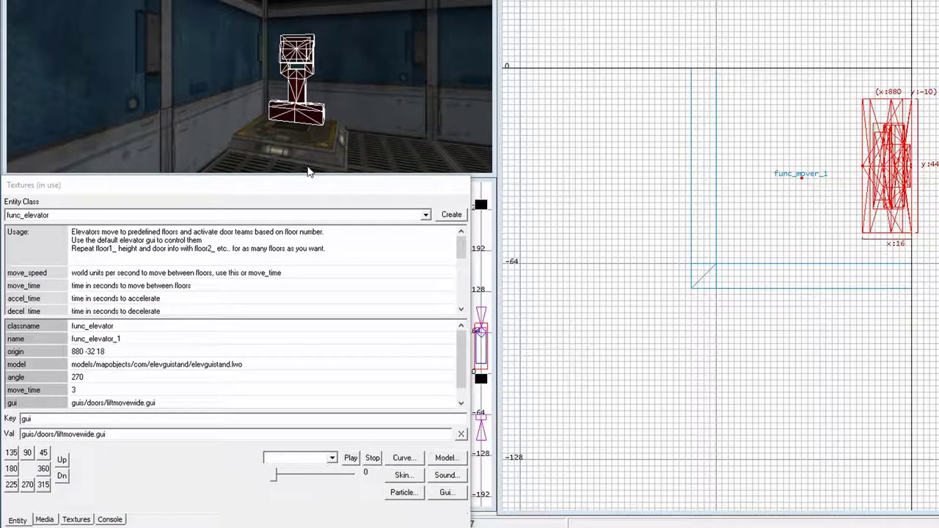
Add a "floor" key with the value 1 to the func_elevator stand, and clear the selection
{"action": "left_click", "coordinate": [51, 418]}
{"action": "key", "text": "BackSpace"}
{"action": "key", "text": "BackSpace"}
{"action": "key", "text": "BackSpace"}
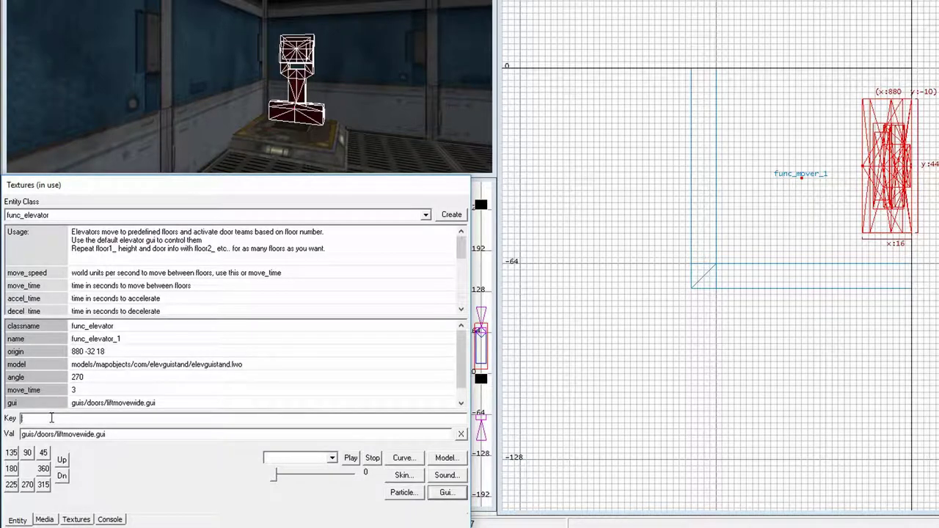
{"action": "type", "text": "floor"}
{"action": "key", "text": "Tab"}
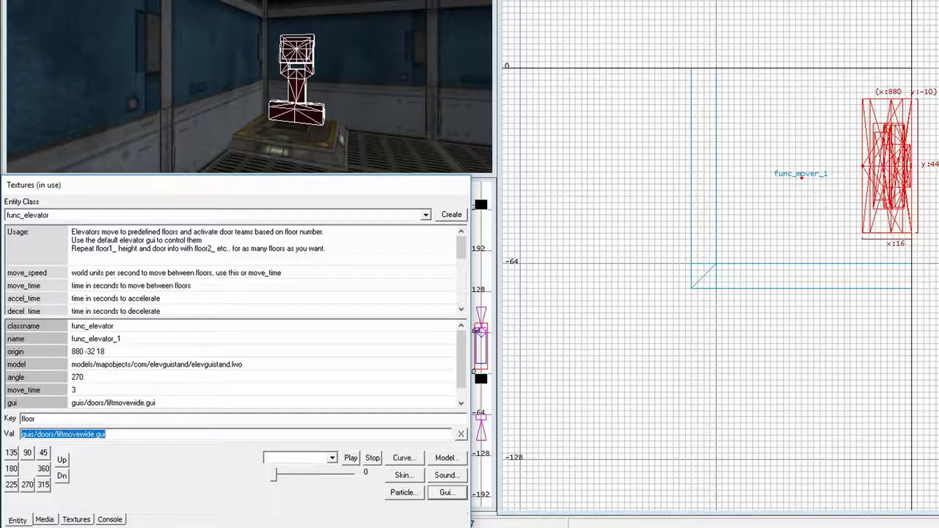
{"action": "type", "text": "1"}
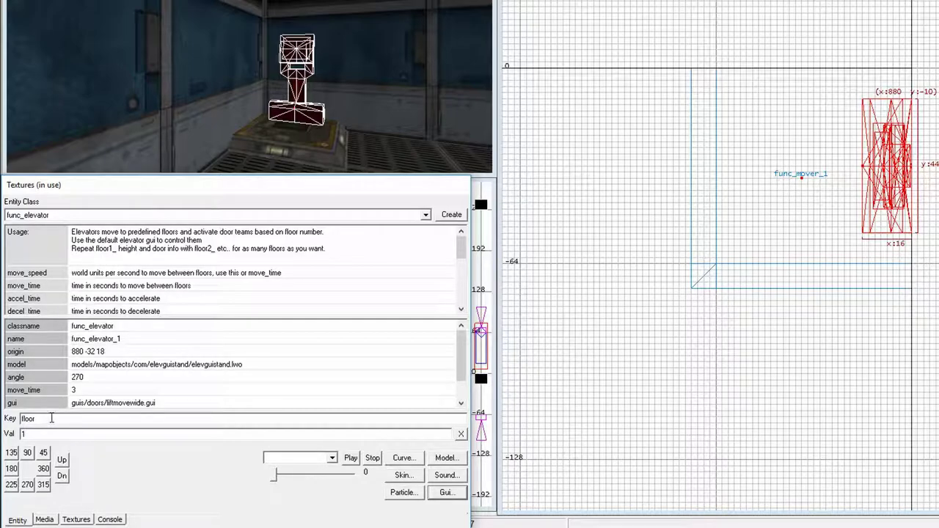
{"action": "key", "text": "Return"}
{"action": "scroll", "coordinate": [440, 398], "scroll_direction": "down", "scroll_amount": 2}
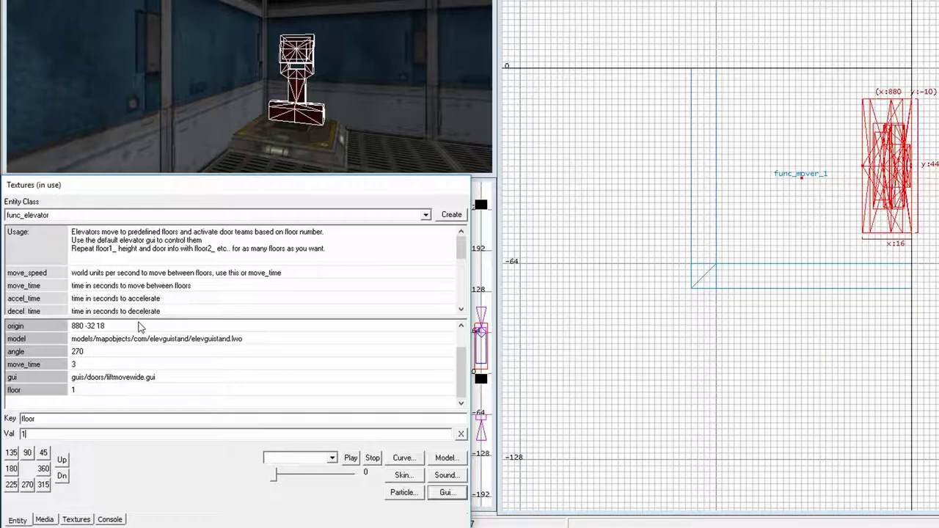
{"action": "key", "text": "Escape"}
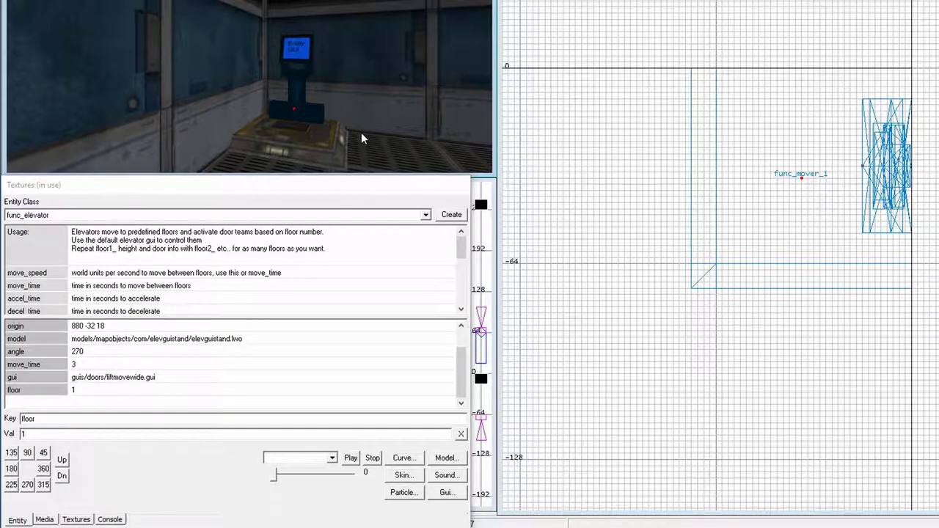
Add a "floorPos_1" key to the func_elevator stand, reusing its ground-floor origin 880 -32 18 as the value
{"action": "left_click", "coordinate": [303, 116], "text": "shift"}
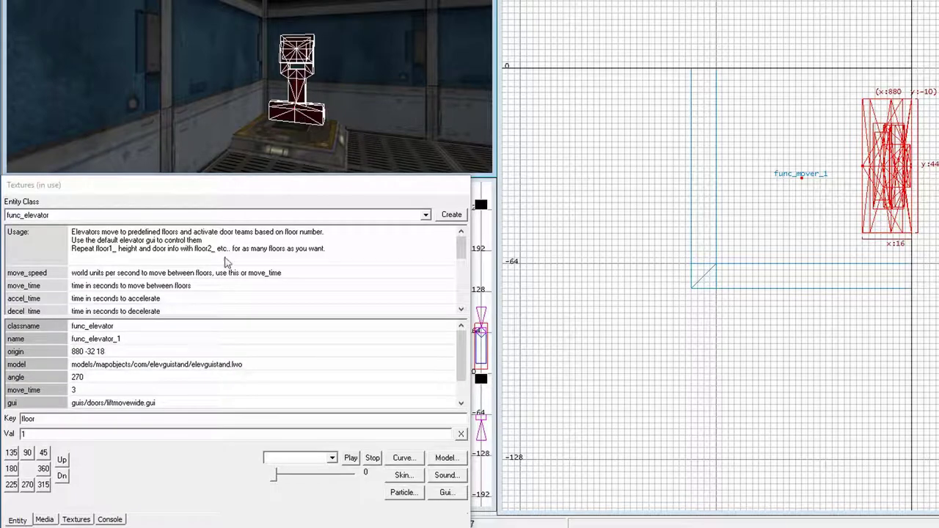
{"action": "left_click", "coordinate": [16, 353]}
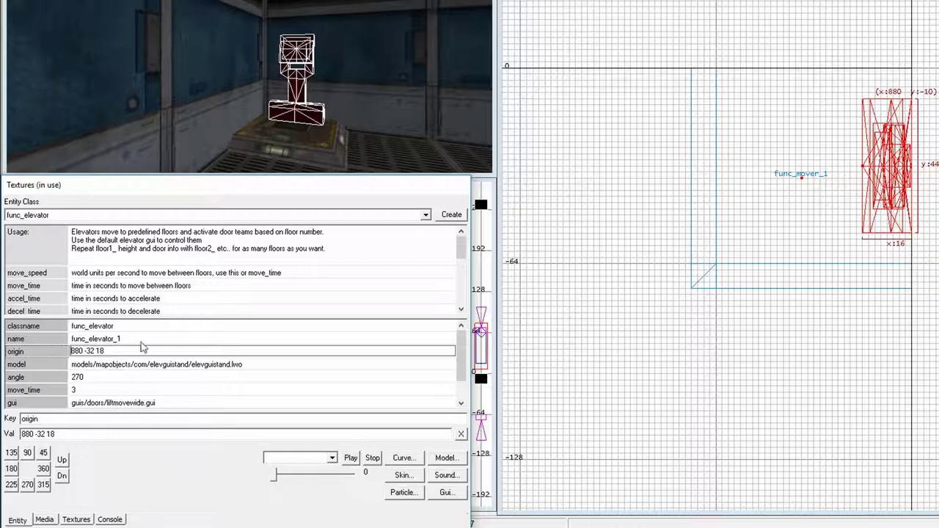
{"action": "key", "text": "Escape"}
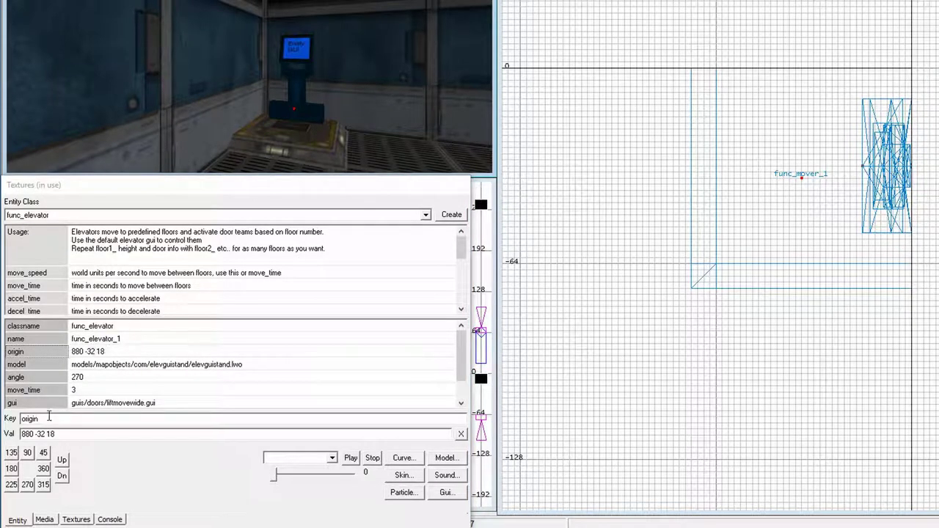
{"action": "left_click", "coordinate": [311, 116], "text": "shift"}
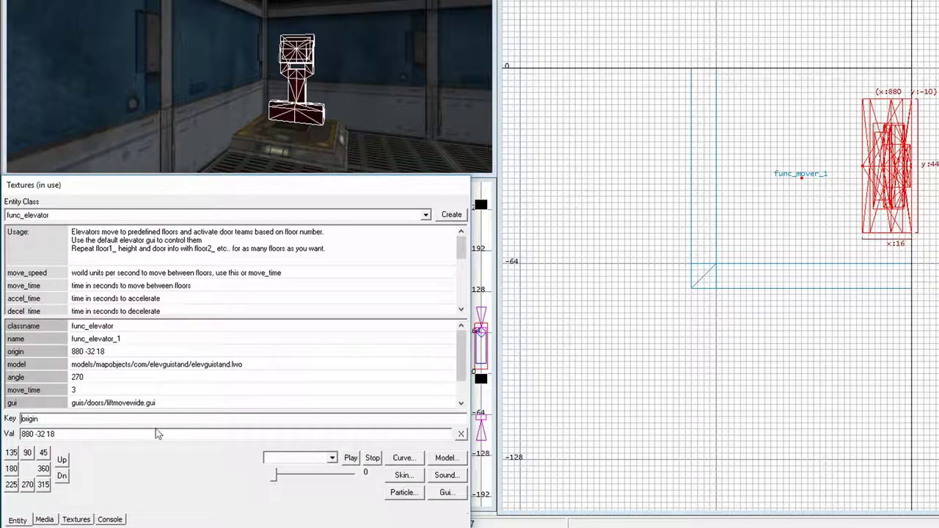
{"action": "key", "text": "Delete"}
{"action": "key", "text": "Delete"}
{"action": "key", "text": "Delete"}
{"action": "key", "text": "Delete"}
{"action": "key", "text": "Delete"}
{"action": "key", "text": "Delete"}
{"action": "type", "text": "floorPos_1"}
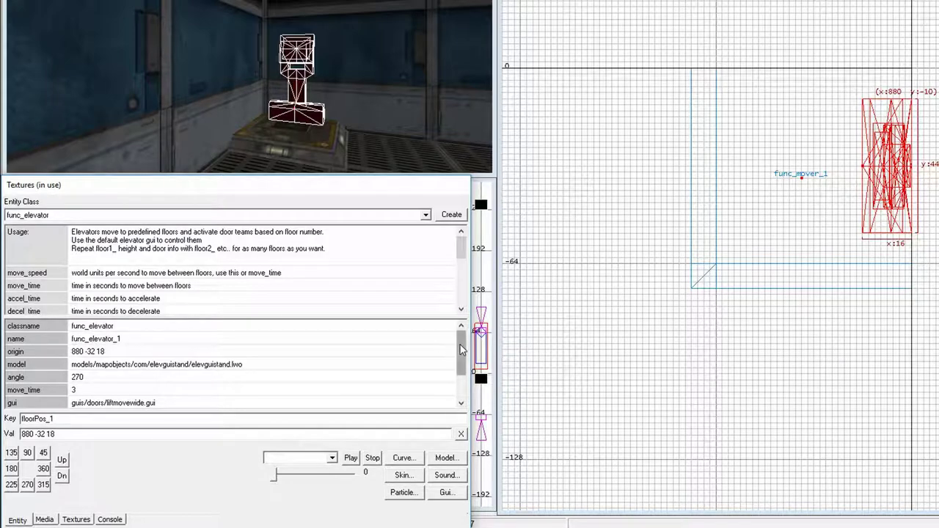
{"action": "left_click_drag", "start_coordinate": [460, 352], "coordinate": [392, 379]}
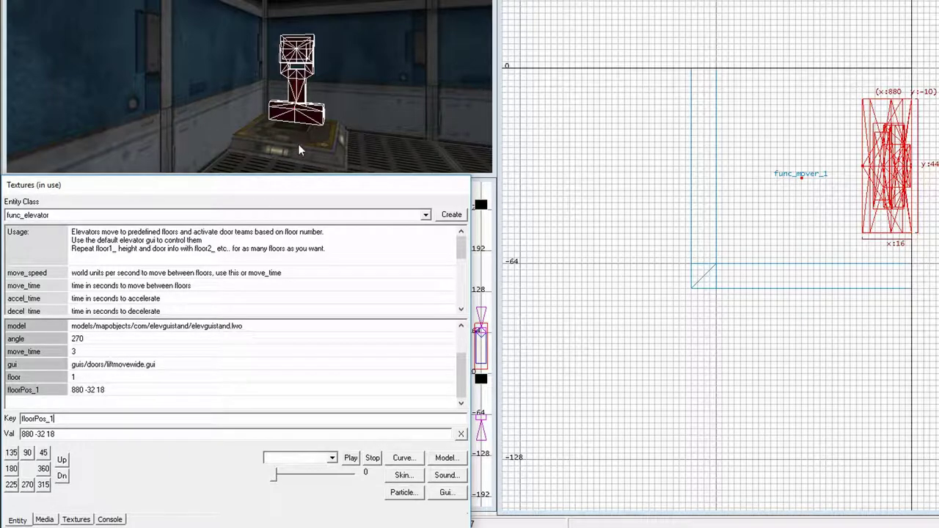
Isolate the func_mover platform, the elevator stand and the adjoining wall block by hiding everything else, and clear the selection
{"action": "left_click", "coordinate": [309, 109], "text": "shift"}
{"action": "left_click", "coordinate": [309, 110], "text": "shift"}
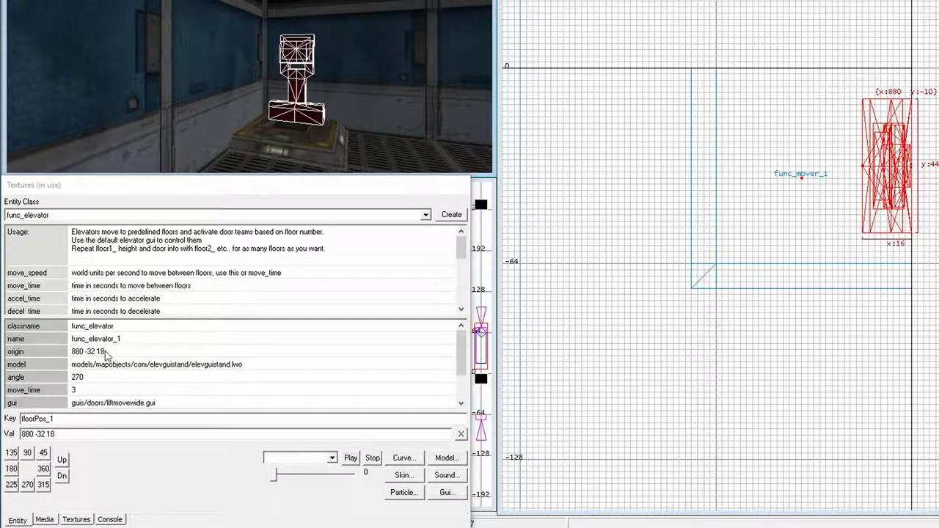
{"action": "left_click", "coordinate": [307, 104], "text": "shift"}
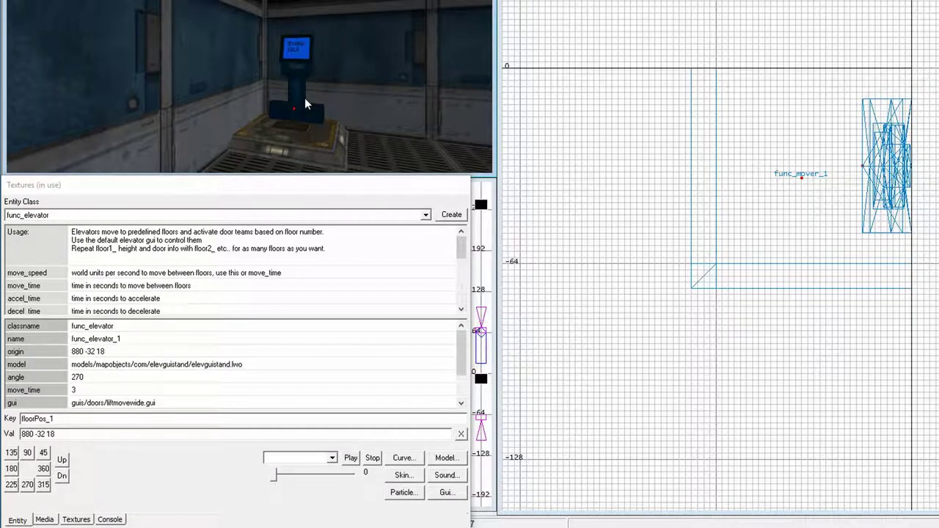
{"action": "left_click", "coordinate": [308, 146], "text": "shift"}
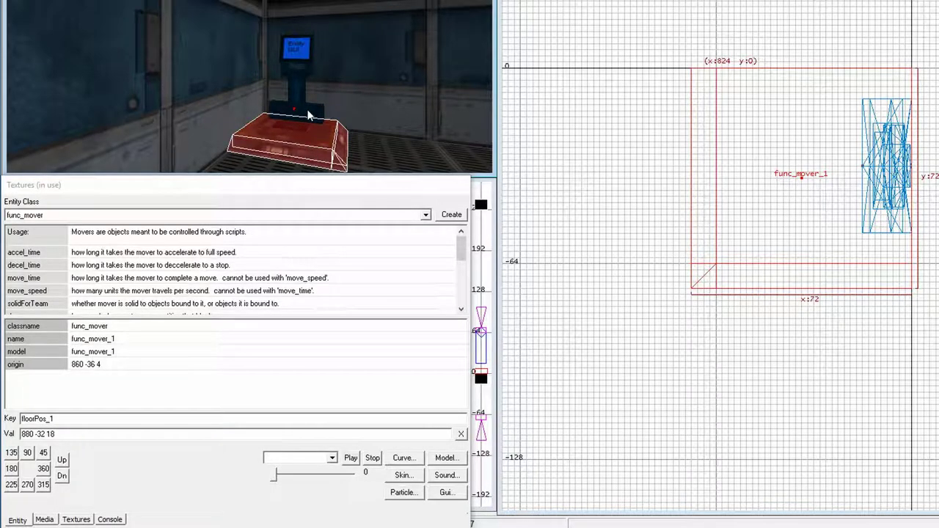
{"action": "left_click", "coordinate": [308, 115], "text": "shift"}
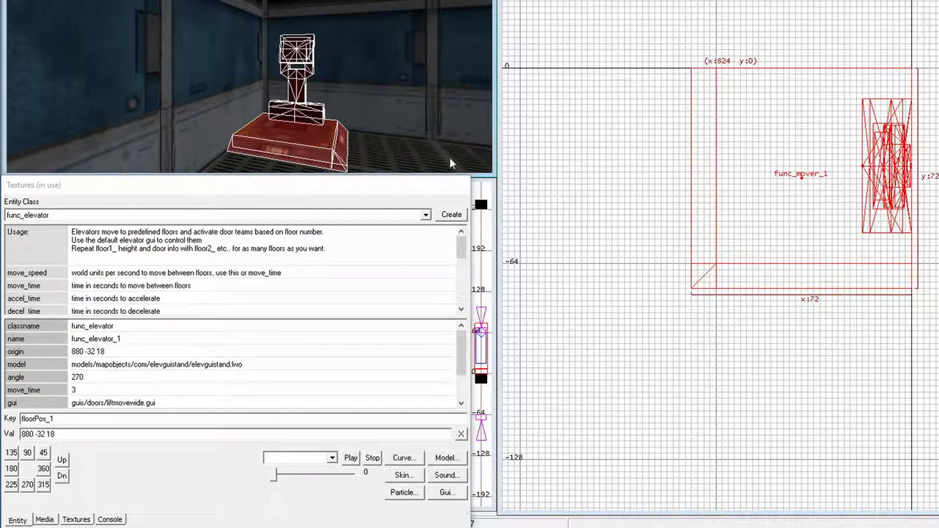
{"action": "left_click", "coordinate": [198, 84], "text": "shift"}
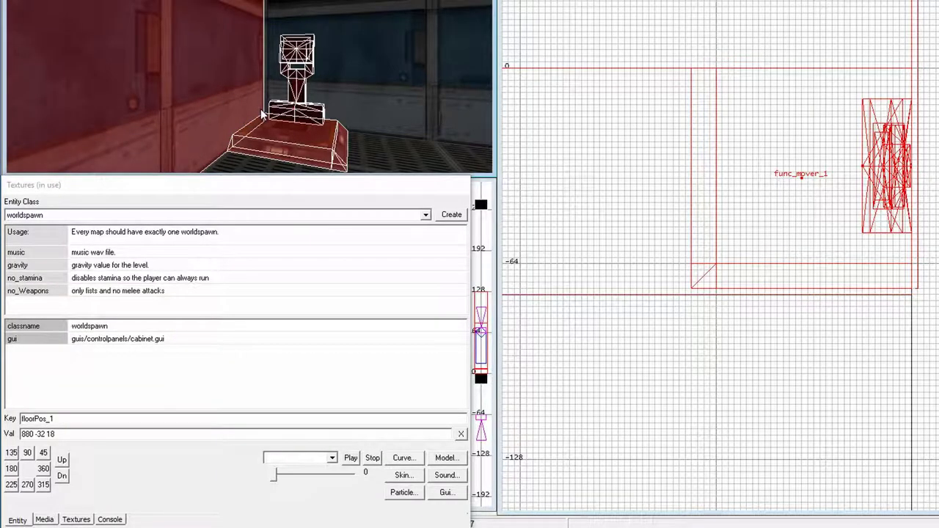
{"action": "key", "text": "Escape"}
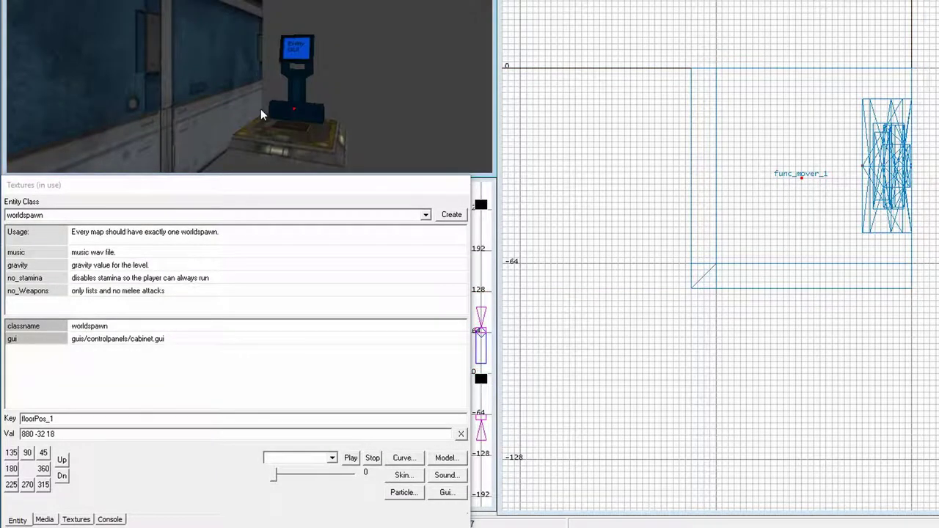
Raise the func_mover platform and elevator stand together by about 120 units, flush with the upper floor, on a coarser grid
{"action": "left_click", "coordinate": [300, 156], "text": "shift"}
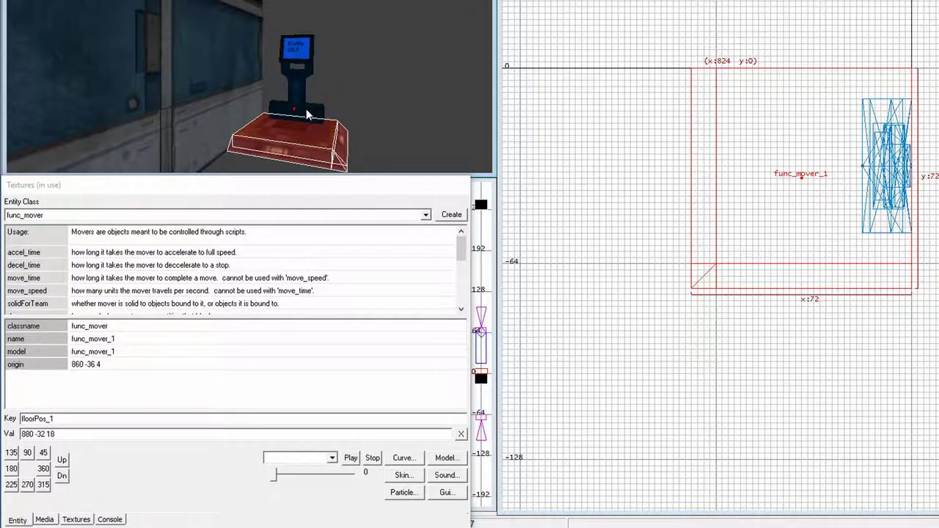
{"action": "left_click", "coordinate": [307, 110], "text": "shift"}
{"action": "key", "text": "ctrl+Tab"}
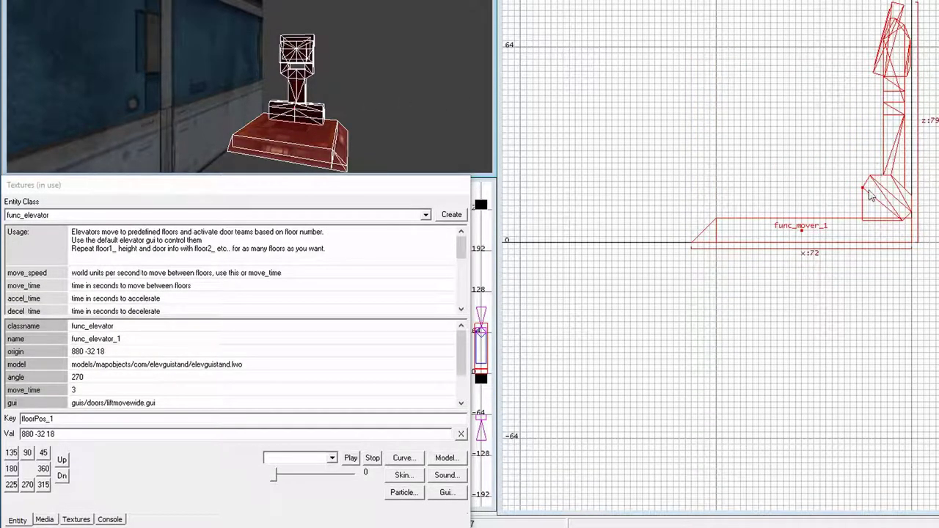
{"action": "key", "text": "bracketright"}
{"action": "key", "text": "bracketright"}
{"action": "scroll", "coordinate": [827, 208], "scroll_direction": "down", "scroll_amount": 3}
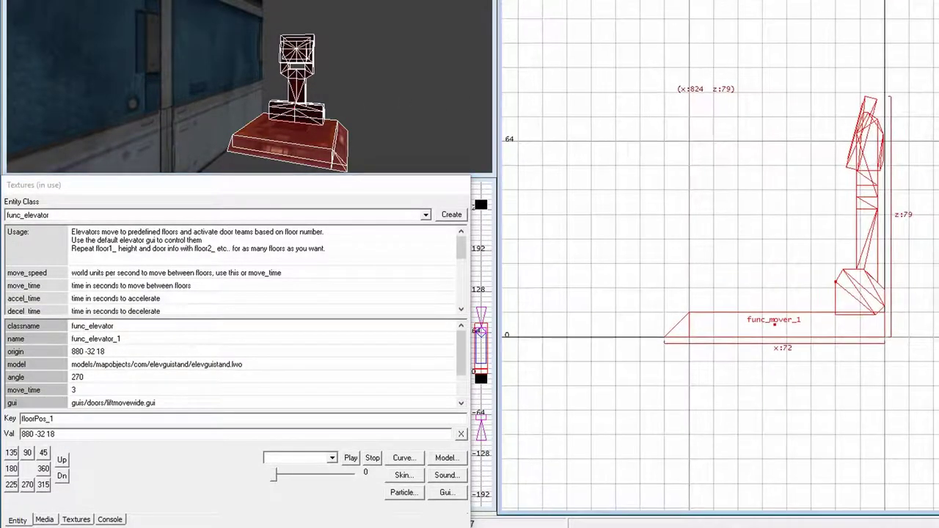
{"action": "left_click_drag", "start_coordinate": [827, 286], "coordinate": [823, 93]}
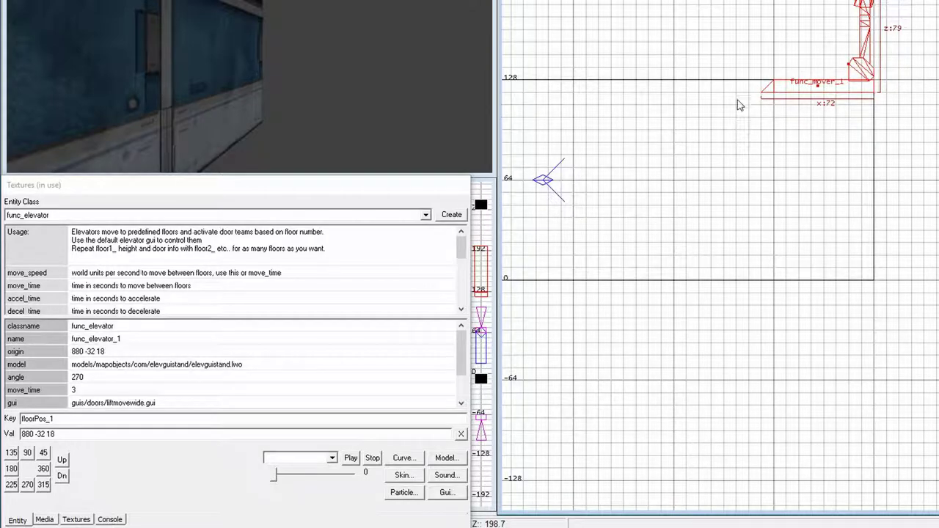
Add a "floorPos_2" key to the raised func_elevator stand, reusing its upper-floor origin 880 -32 138 as the value
{"action": "key", "text": "Left"}
{"action": "key", "text": "Left"}
{"action": "key", "text": "d"}
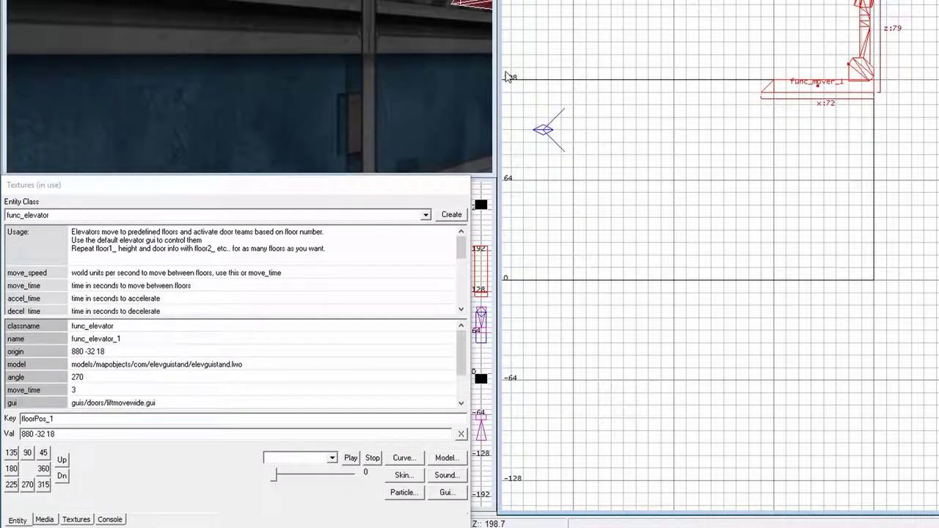
{"action": "key", "text": "d"}
{"action": "key", "text": "d"}
{"action": "key", "text": "Right"}
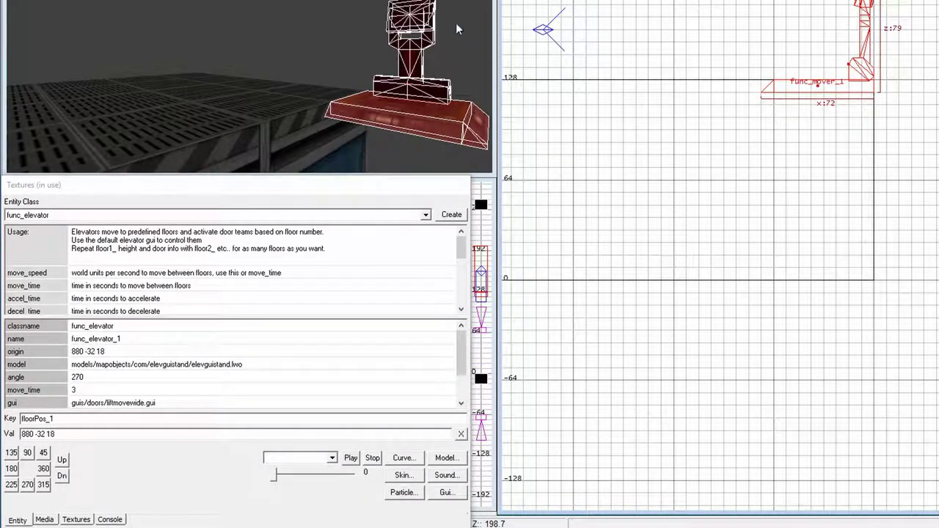
{"action": "key", "text": "Escape"}
{"action": "left_click", "coordinate": [438, 89], "text": "shift"}
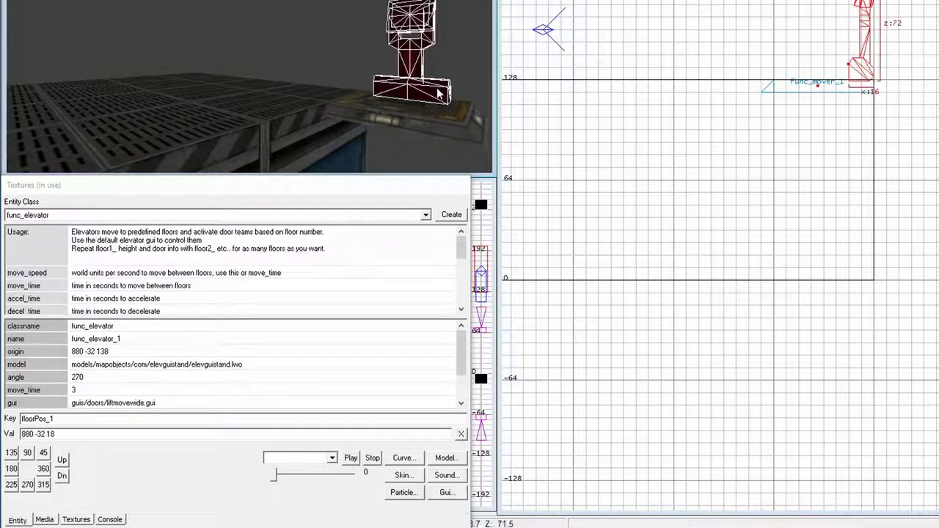
{"action": "left_click", "coordinate": [24, 352]}
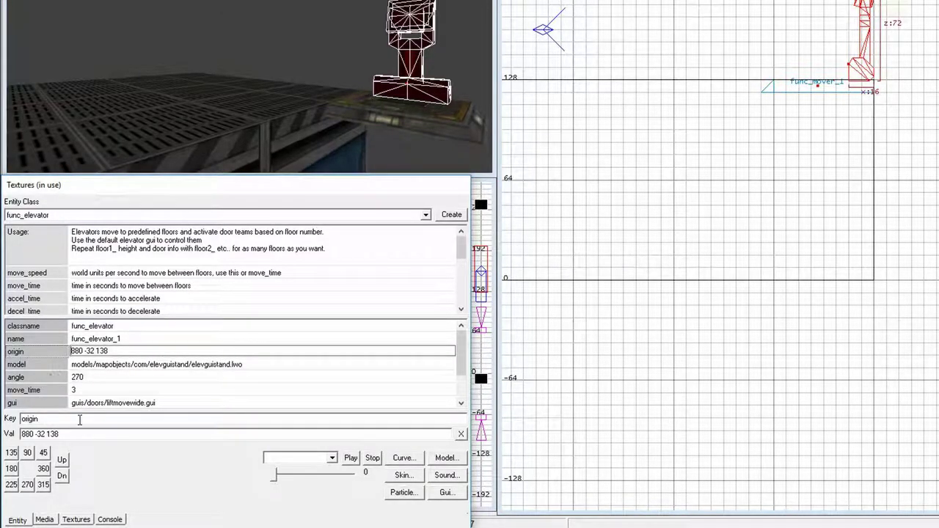
{"action": "left_click", "coordinate": [43, 419]}
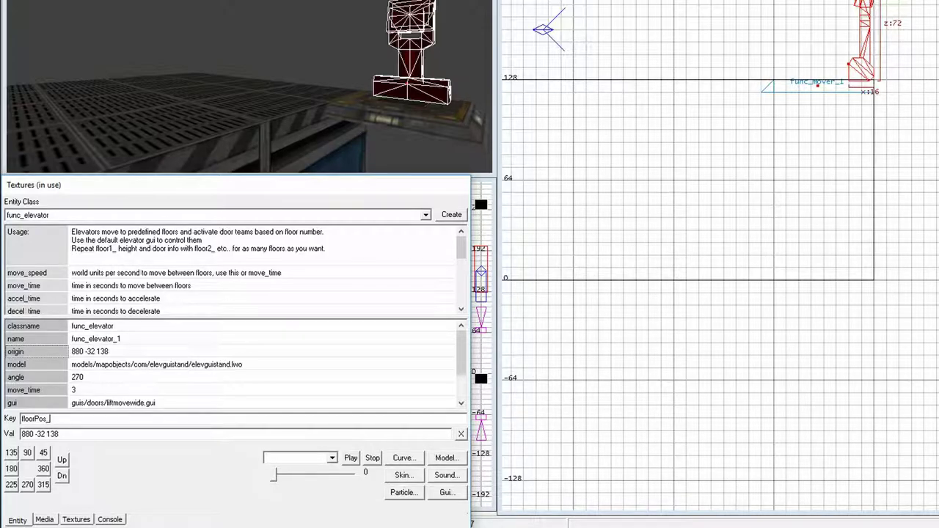
{"action": "key", "text": "Return"}
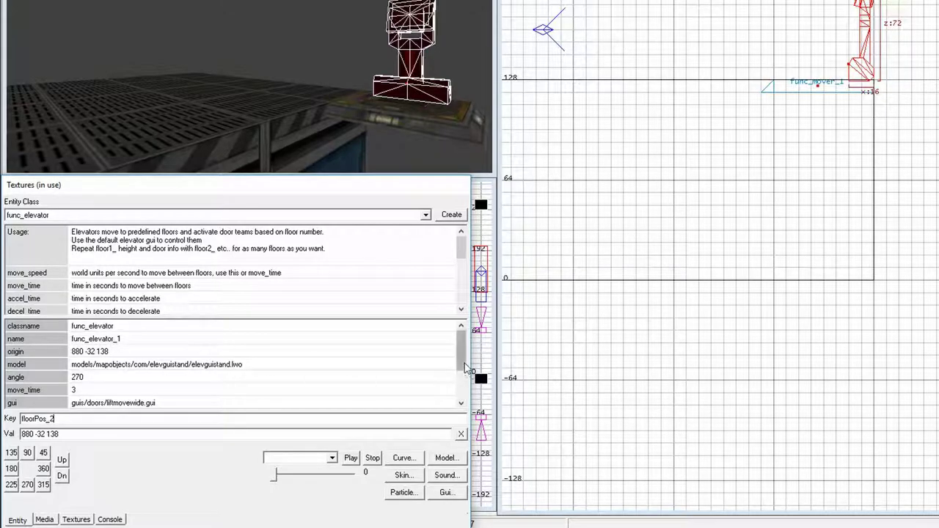
{"action": "left_click_drag", "start_coordinate": [461, 360], "coordinate": [451, 391]}
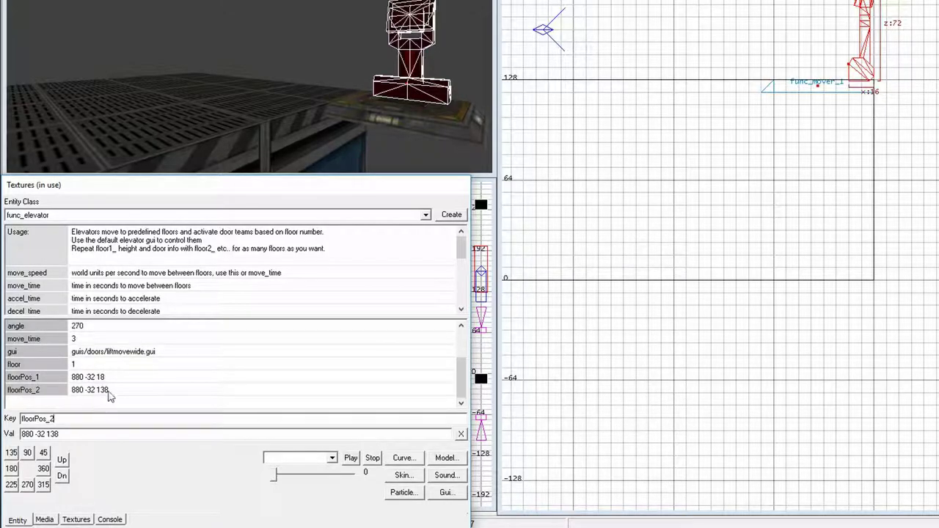
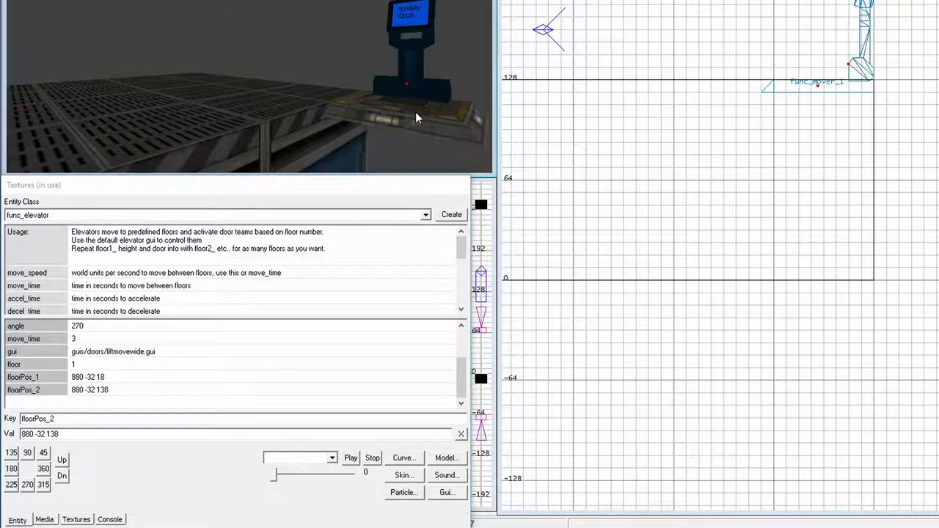
Lower the func_mover platform and elevator stand together by about 120 units, back to the ground floor, and clear the selection
{"action": "left_click", "coordinate": [435, 124]}
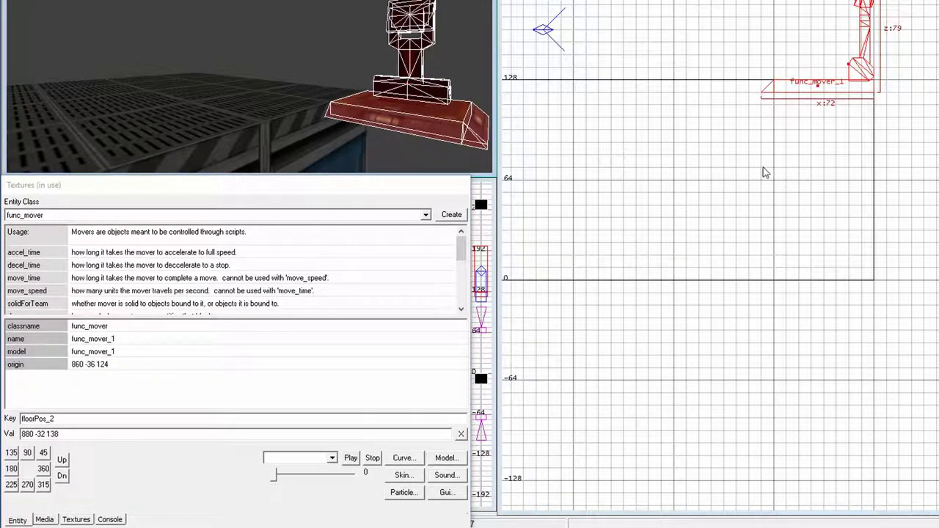
{"action": "key", "text": "ctrl+Tab"}
{"action": "right_click_drag", "start_coordinate": [930, 297], "coordinate": [869, 209]}
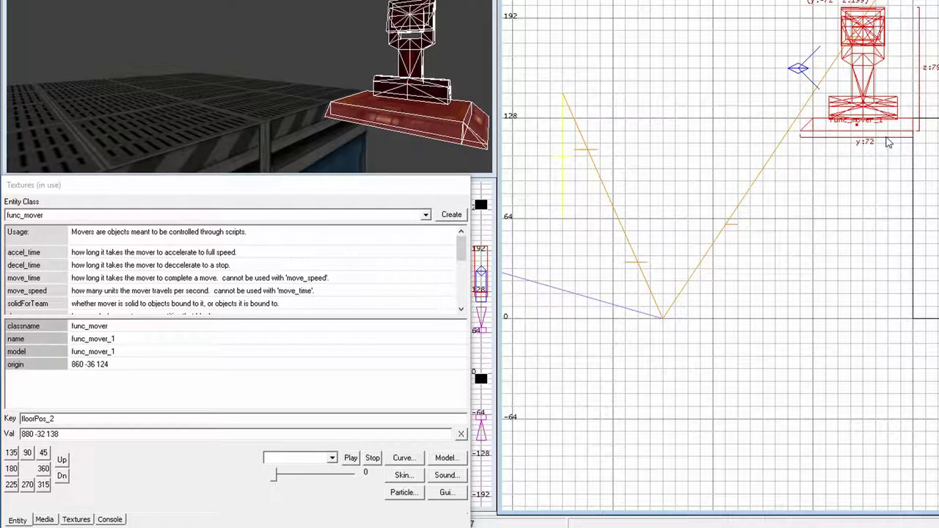
{"action": "key", "text": "ctrl+Tab"}
{"action": "key", "text": "ctrl+Tab"}
{"action": "right_click_drag", "start_coordinate": [912, 198], "coordinate": [847, 110]}
{"action": "left_click_drag", "start_coordinate": [850, 132], "coordinate": [840, 320]}
{"action": "key", "text": "Escape"}
Show all hidden level geometry again and select the func_mover platform under the elevator stand
{"action": "key", "text": "Down"}
{"action": "key", "text": "Down"}
{"action": "key", "text": "Down"}
{"action": "key", "text": "Down"}
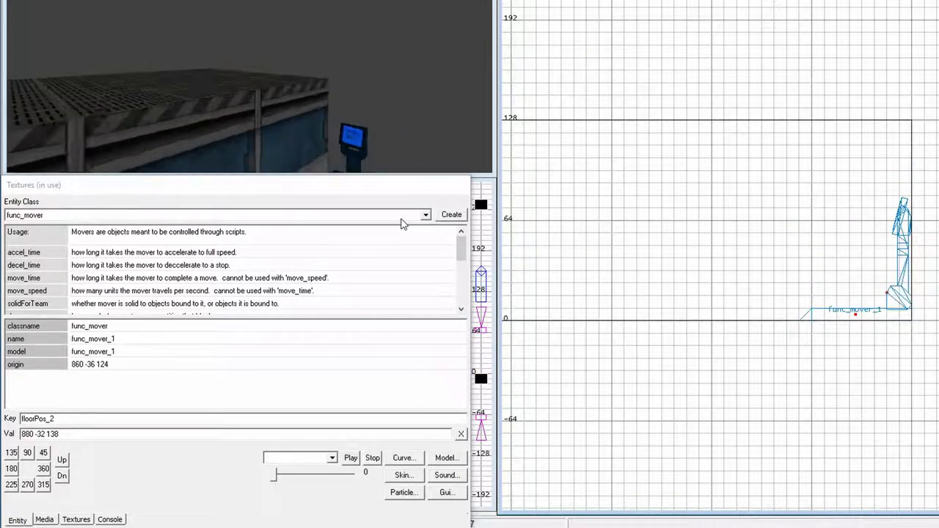
{"action": "key", "text": "shift+h"}
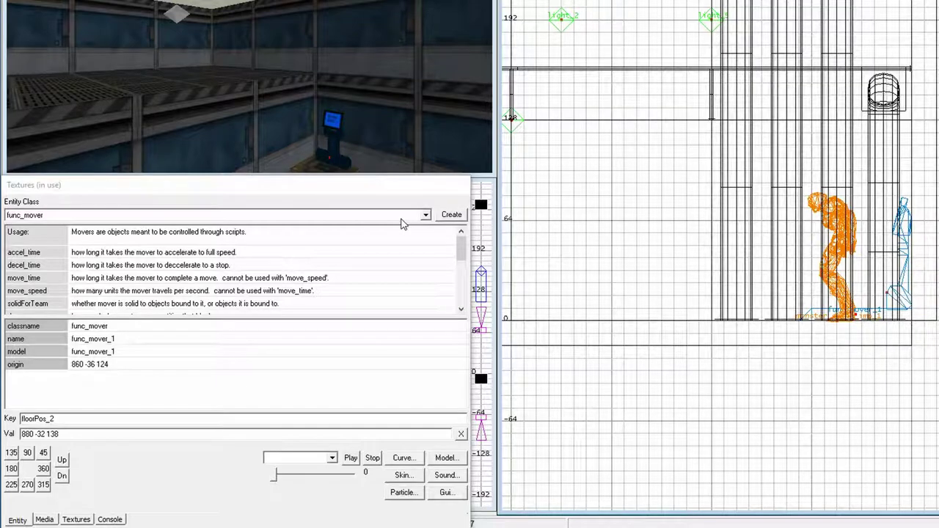
{"action": "key", "text": "z"}
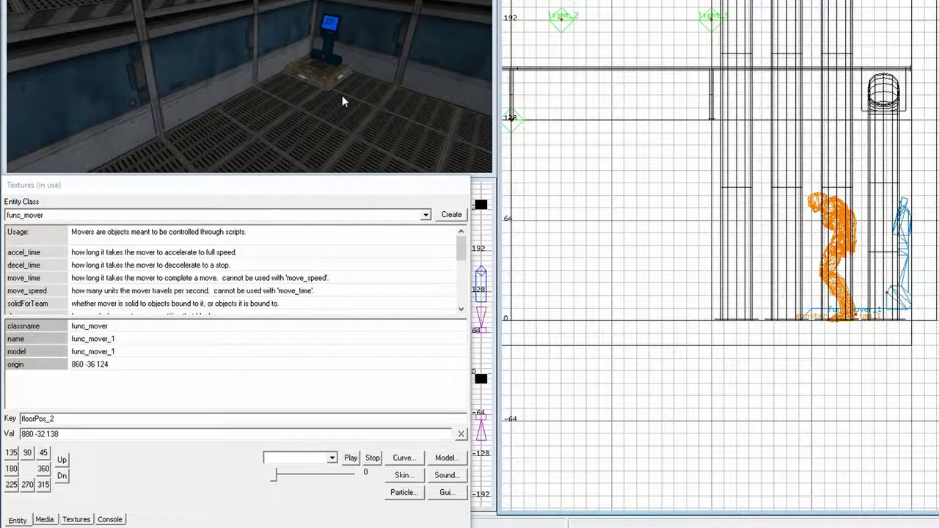
{"action": "left_click", "coordinate": [323, 79], "text": "shift"}
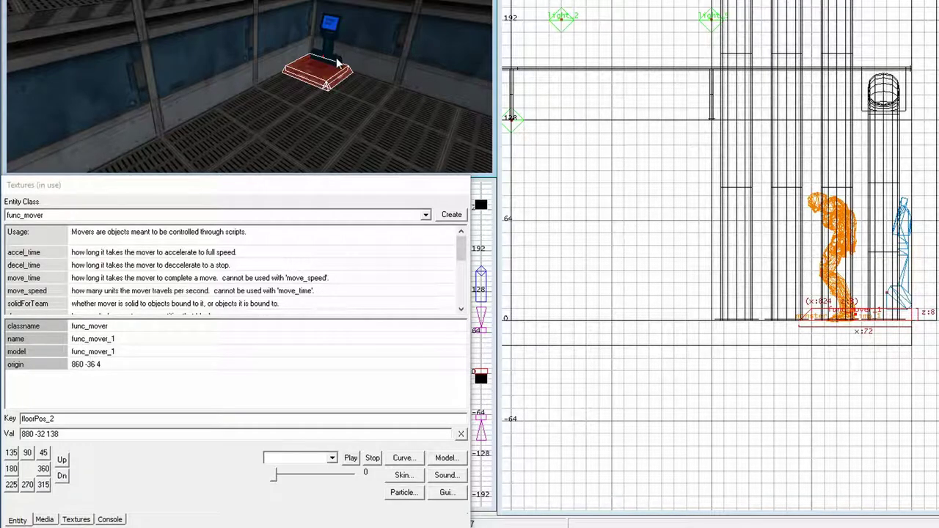
{"action": "left_click", "coordinate": [73, 418]}
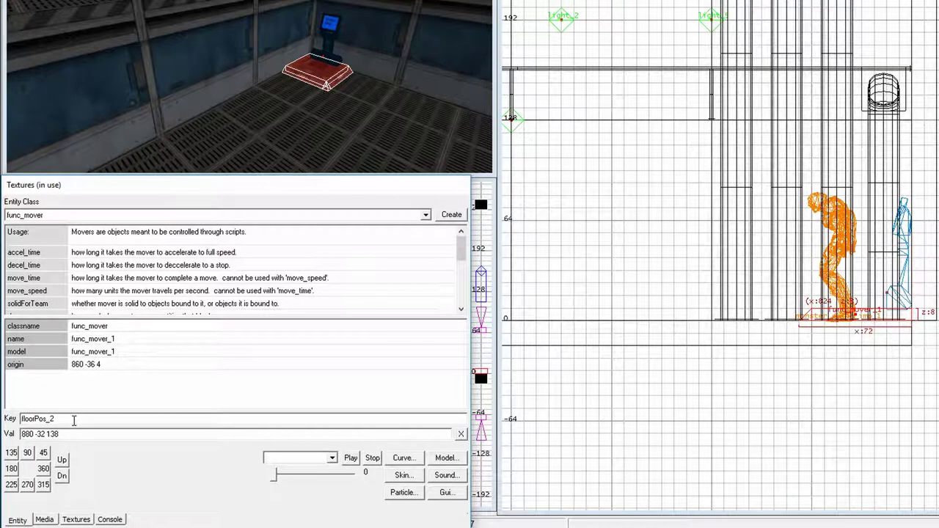
{"action": "type", "text": "bind"}
{"action": "key", "text": "Tab"}
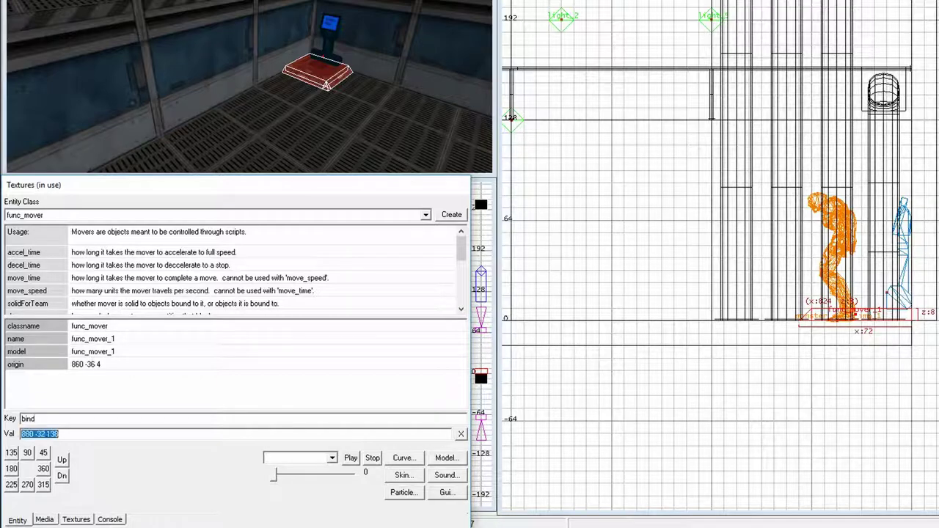
{"action": "key", "text": "Escape"}
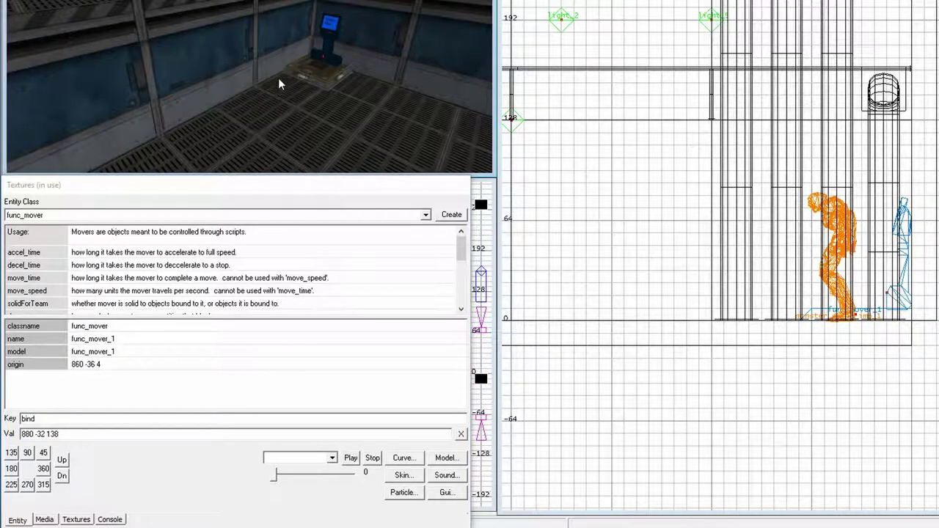
Rename the func_elevator control stand as "lift" and clear the selection
{"action": "left_click", "coordinate": [316, 57], "text": "shift"}
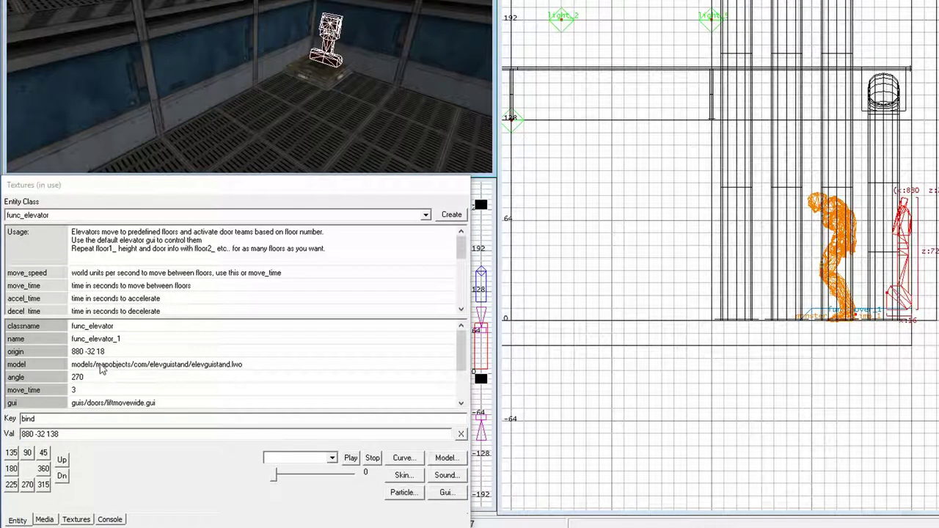
{"action": "mouse_move", "coordinate": [462, 350]}
{"action": "left_mouse_down"}
{"action": "mouse_move", "coordinate": [466, 375]}
{"action": "mouse_move", "coordinate": [468, 347]}
{"action": "left_mouse_up"}
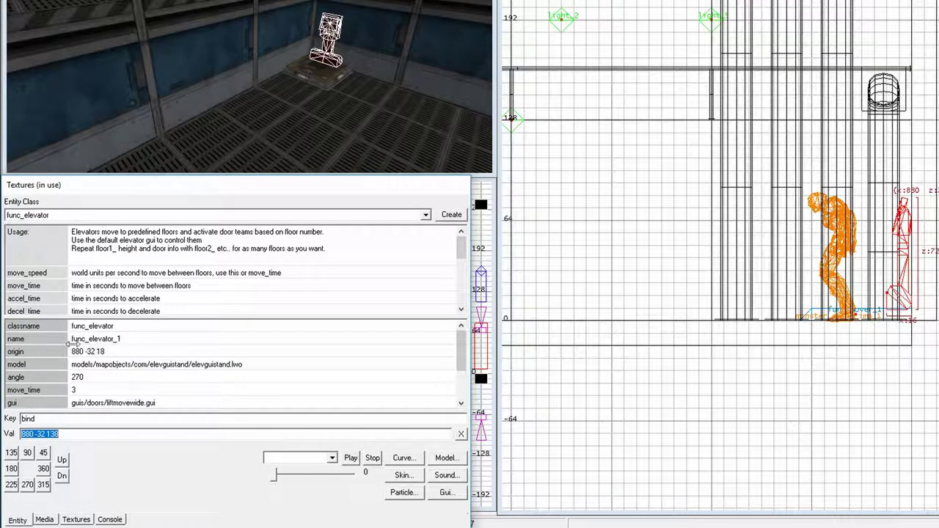
{"action": "left_click", "coordinate": [22, 339]}
{"action": "left_click", "coordinate": [80, 433]}
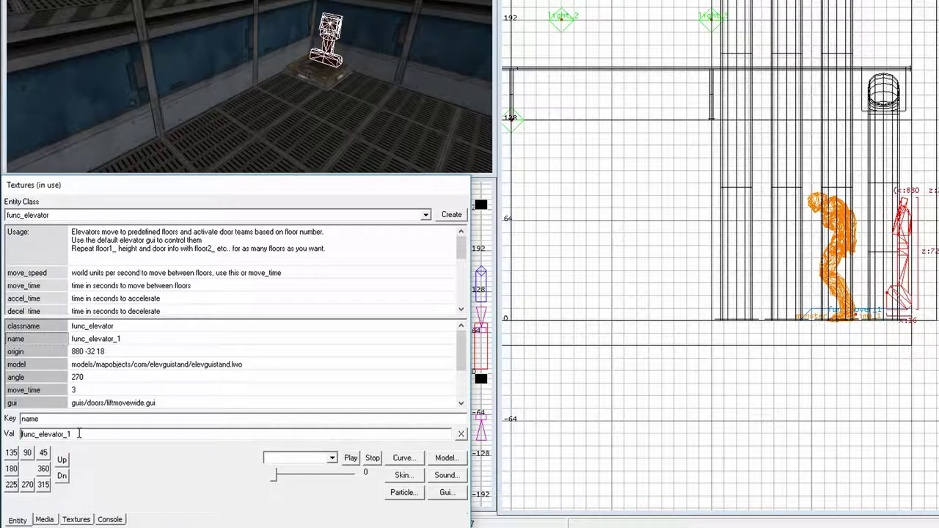
{"action": "key", "text": "BackSpace"}
{"action": "key", "text": "BackSpace"}
{"action": "key", "text": "BackSpace"}
{"action": "key", "text": "BackSpace"}
{"action": "key", "text": "BackSpace"}
{"action": "key", "text": "BackSpace"}
{"action": "key", "text": "BackSpace"}
{"action": "key", "text": "BackSpace"}
{"action": "key", "text": "BackSpace"}
{"action": "key", "text": "BackSpace"}
{"action": "key", "text": "BackSpace"}
{"action": "key", "text": "BackSpace"}
{"action": "key", "text": "BackSpace"}
{"action": "key", "text": "BackSpace"}
{"action": "key", "text": "BackSpace"}
{"action": "type", "text": "lift"}
{"action": "key", "text": "Return"}
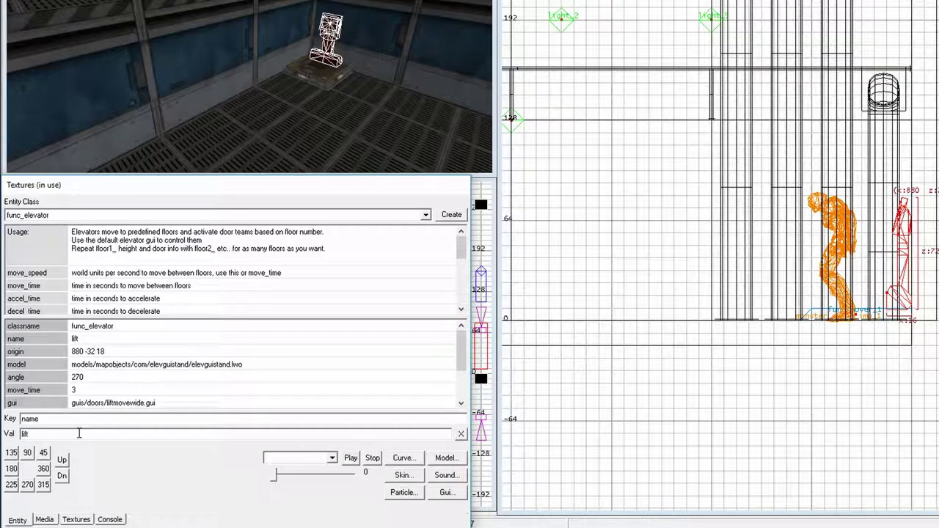
{"action": "key", "text": "Escape"}
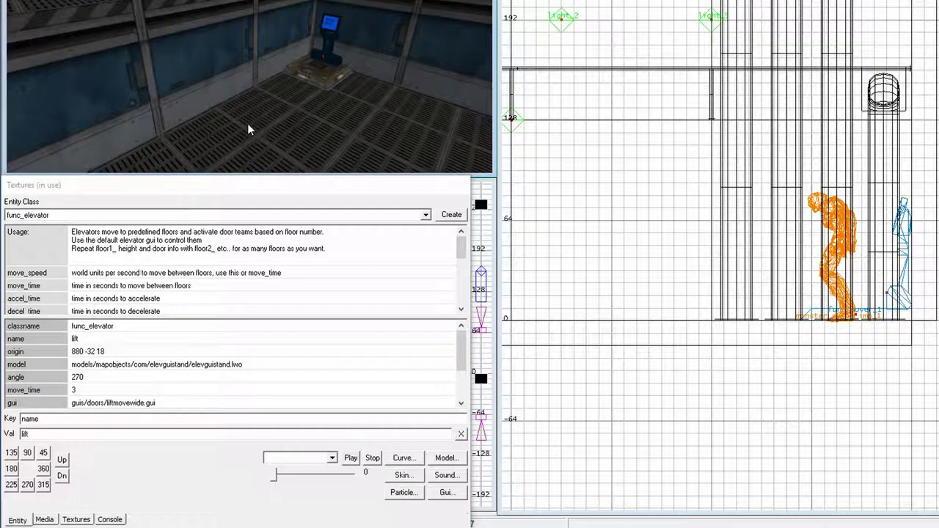
Add a "bind" key with the value "lift" to the func_mover platform and deselect it
{"action": "left_click", "coordinate": [312, 79]}
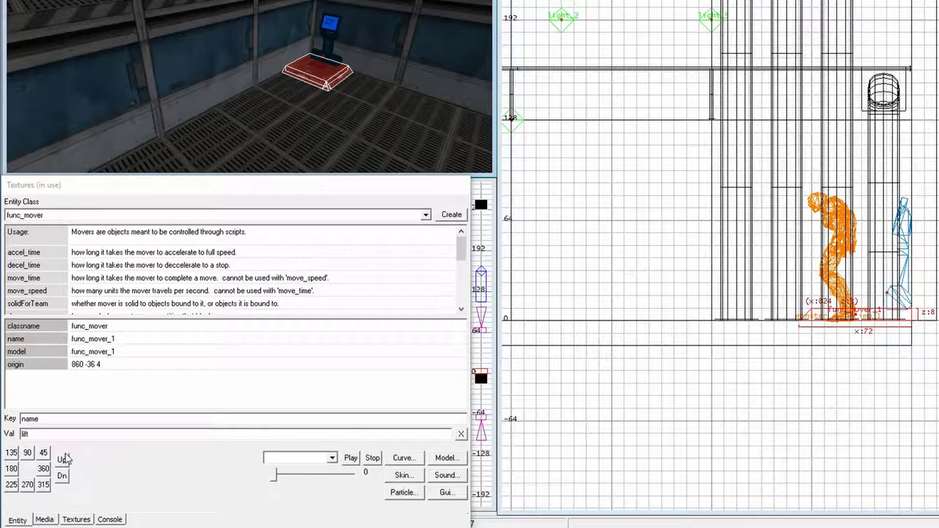
{"action": "left_click", "coordinate": [50, 418]}
{"action": "type", "text": "e"}
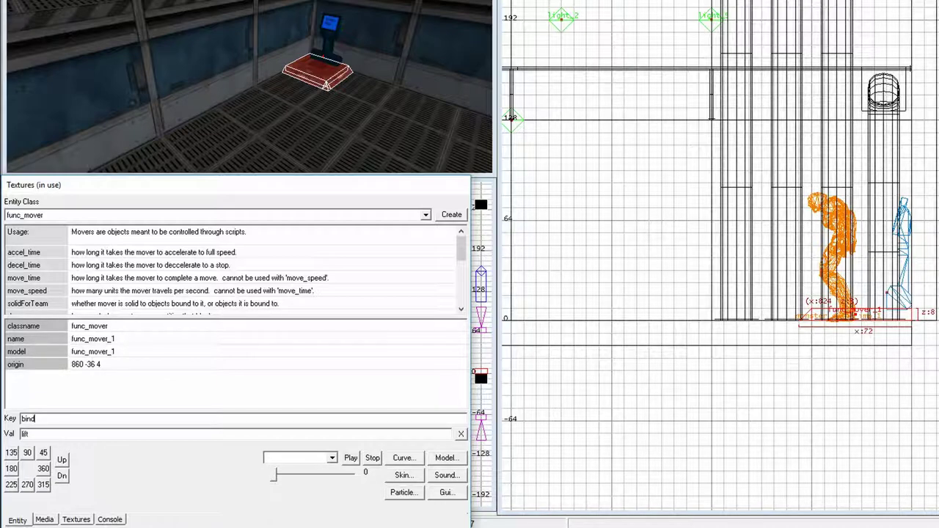
{"action": "key", "text": "Return"}
{"action": "left_click", "coordinate": [246, 118]}
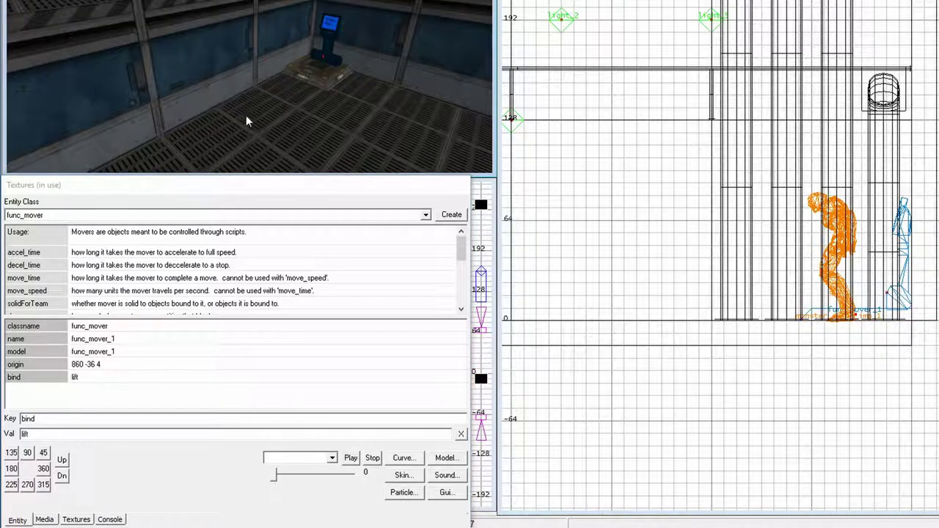
Review the full key lists of the func_mover platform and the func_elevator stand
{"action": "left_click", "coordinate": [330, 77], "text": "shift"}
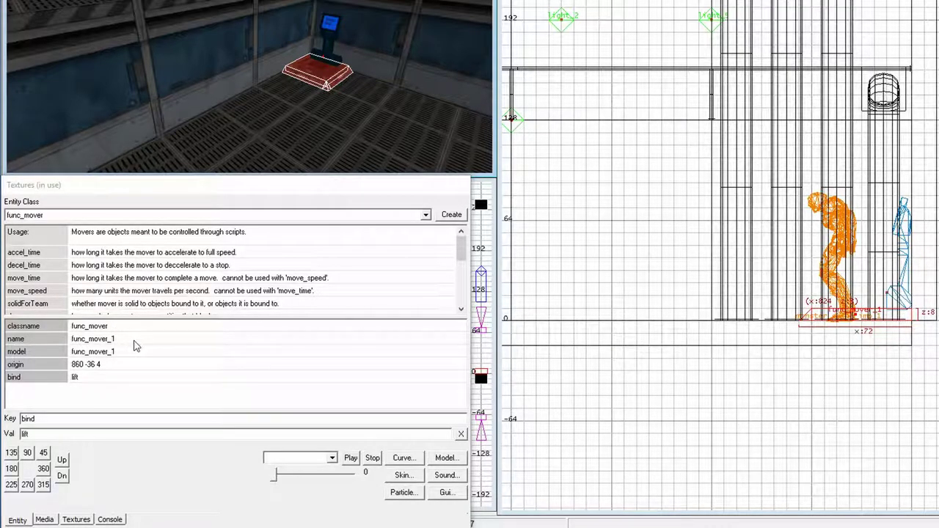
{"action": "left_click", "coordinate": [291, 119]}
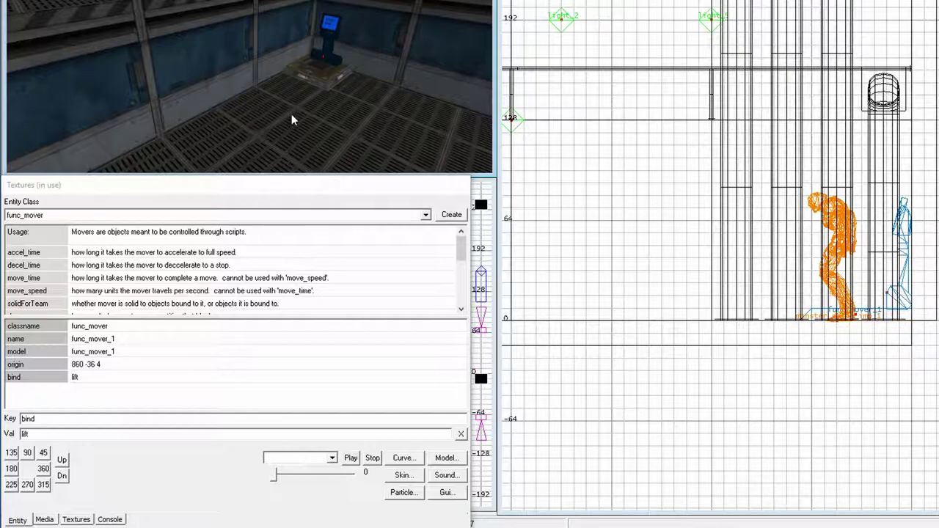
{"action": "left_click", "coordinate": [331, 61], "text": "shift"}
{"action": "left_click_drag", "start_coordinate": [284, 174], "coordinate": [281, 71]}
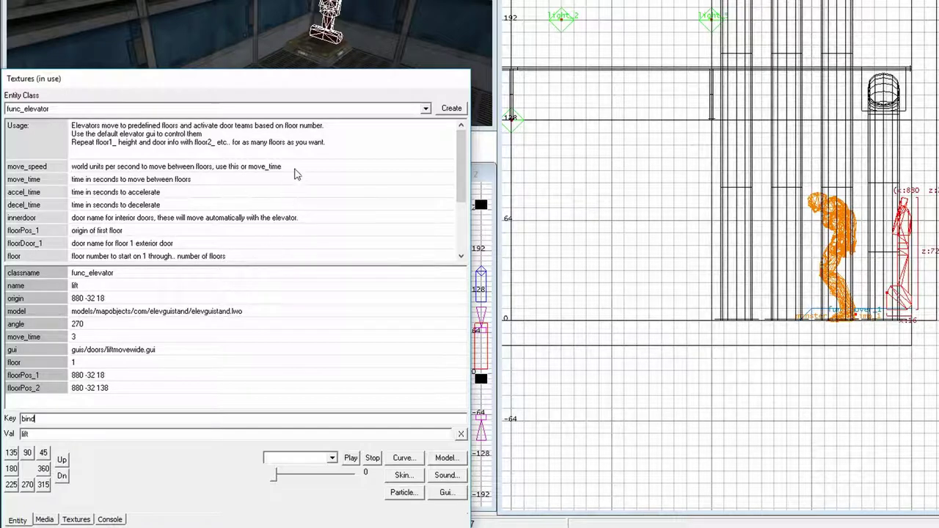
{"action": "key", "text": "Escape"}
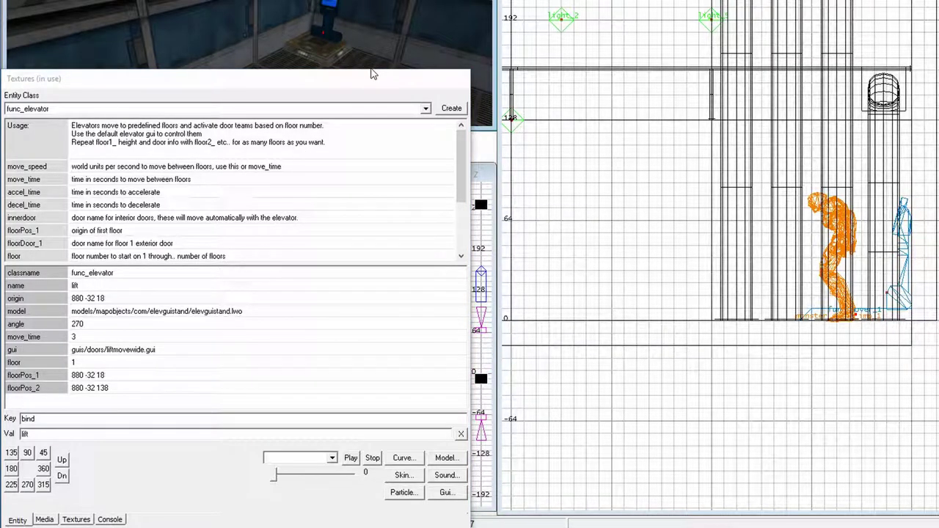
{"action": "left_click_drag", "start_coordinate": [371, 74], "coordinate": [366, 168]}
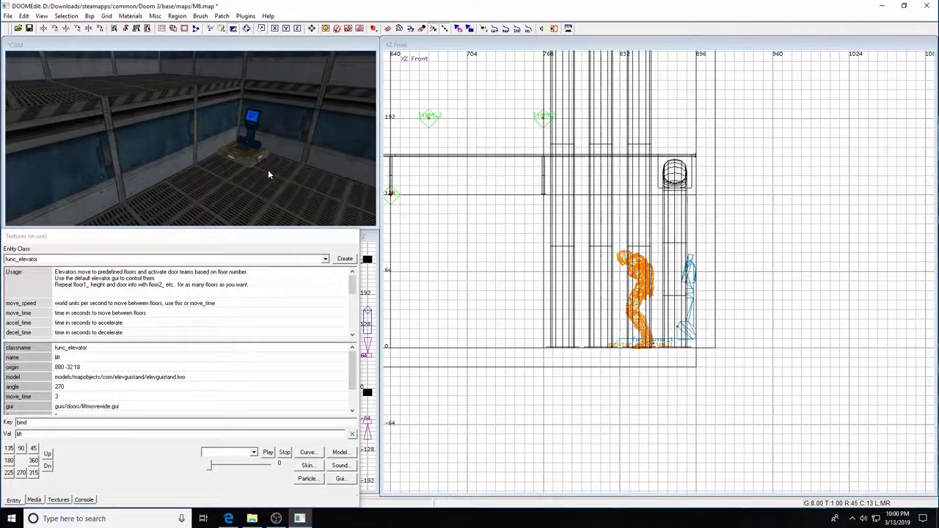
Compile the M6 map with a BSP build and switch to the DOOM 3 game window
{"action": "left_click", "coordinate": [89, 15]}
{"action": "left_click", "coordinate": [110, 29]}
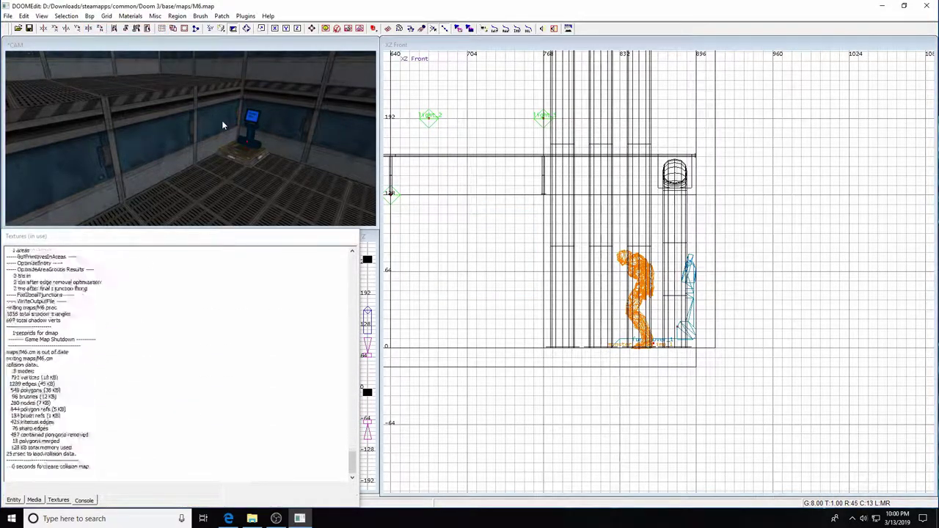
{"action": "key", "text": "F2"}
{"action": "key", "text": "grave"}
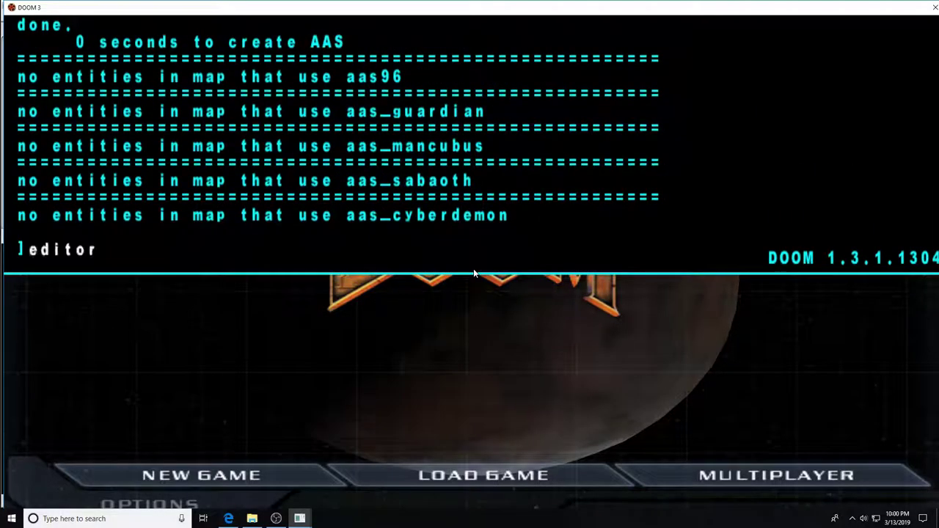
Clear the leftover console entry and load the map with the command "map m6"
{"action": "key", "text": "Up"}
{"action": "key", "text": "BackSpace"}
{"action": "key", "text": "BackSpace"}
{"action": "key", "text": "BackSpace"}
{"action": "key", "text": "BackSpace"}
{"action": "key", "text": "BackSpace"}
{"action": "key", "text": "BackSpace"}
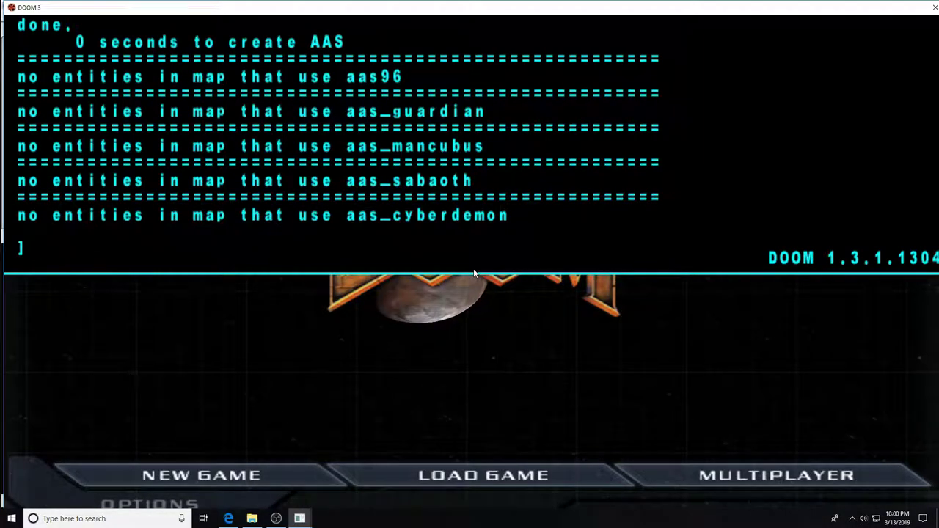
{"action": "type", "text": "map m6"}
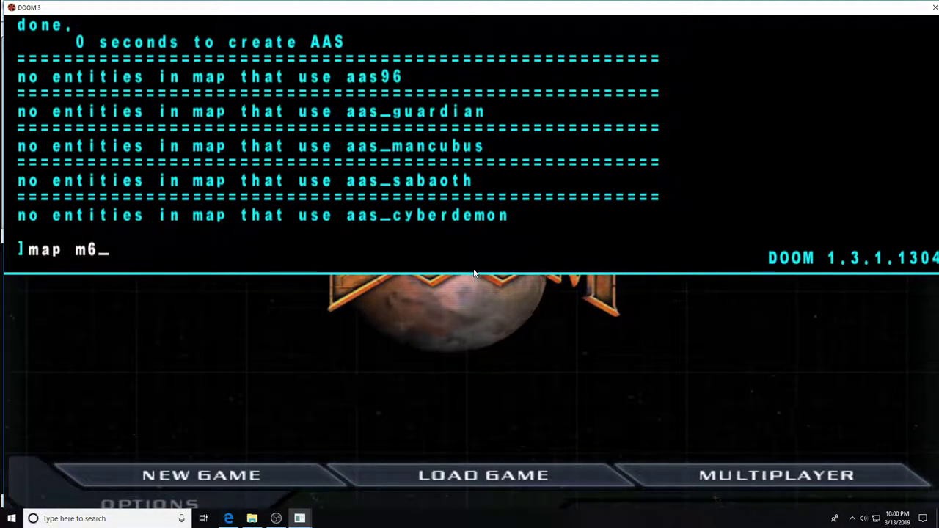
{"action": "key", "text": "Return"}
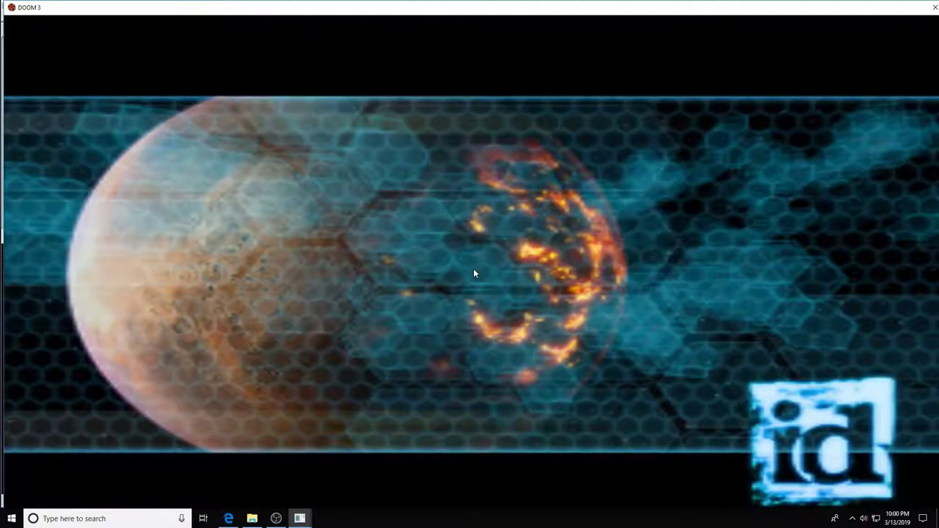
Walk through the level onto the lift platform and raise the lift from its control screen
{"action": "key", "text": "w"}
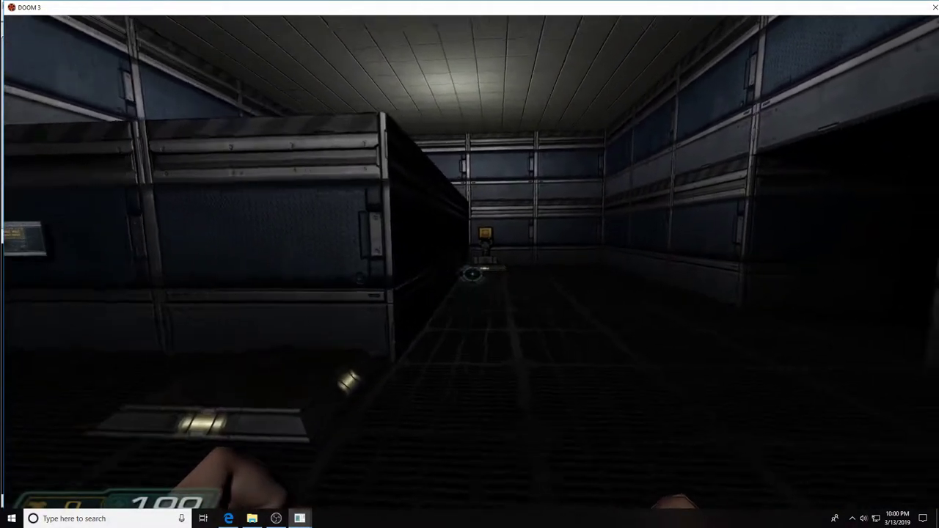
{"action": "key", "text": "w"}
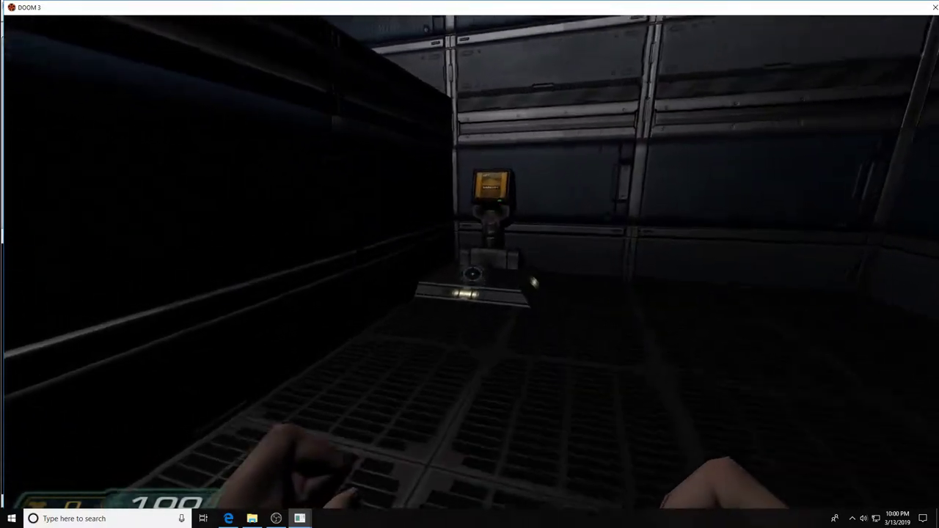
{"action": "key", "text": "w"}
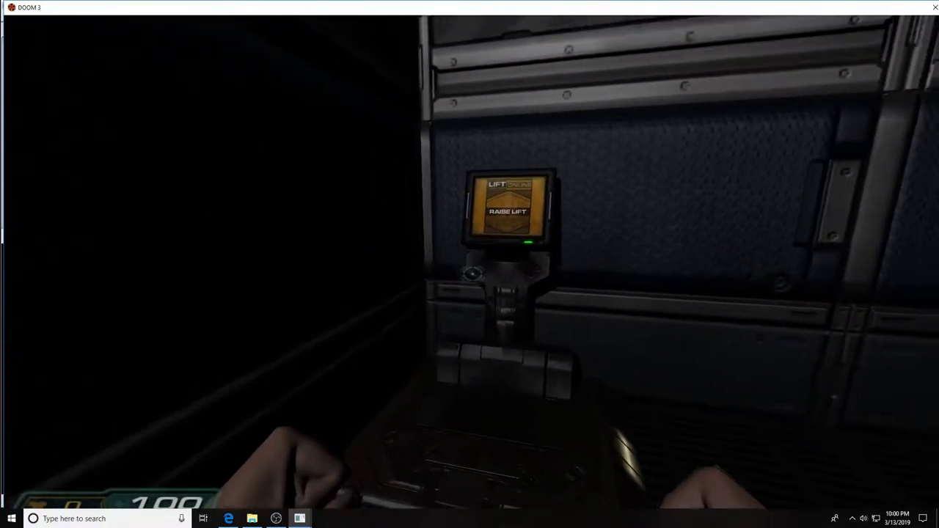
{"action": "key", "text": "w"}
{"action": "key", "text": "s"}
{"action": "key", "text": "w"}
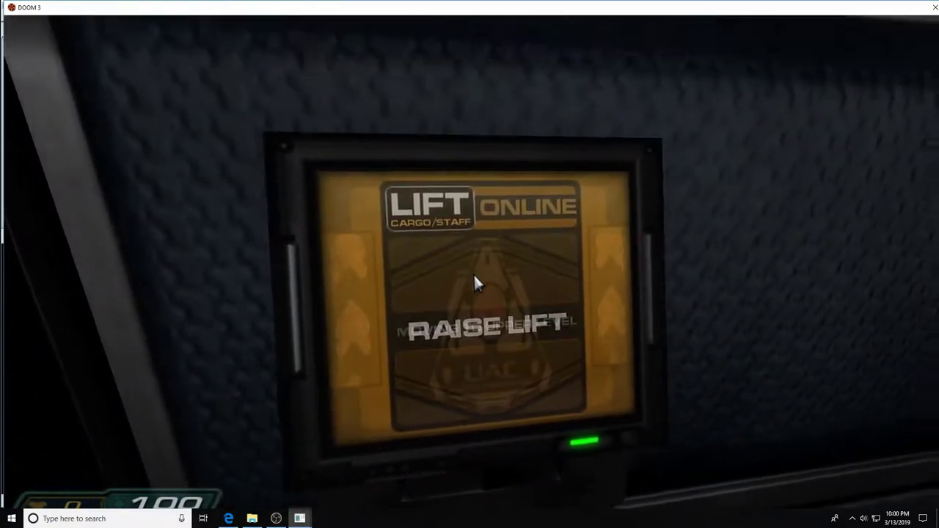
{"action": "left_click", "coordinate": [477, 282]}
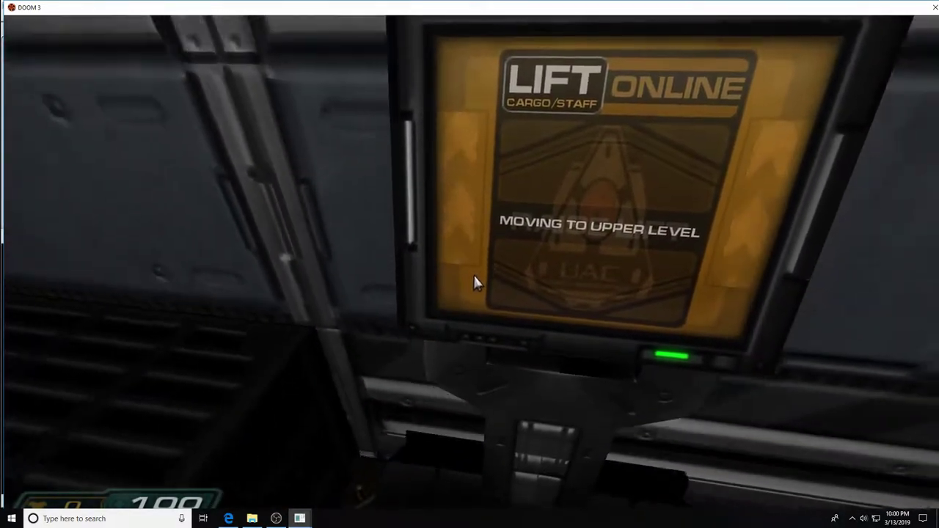
Step off onto the upper floor, look around, return to the platform and lower the lift
{"action": "key", "text": "w"}
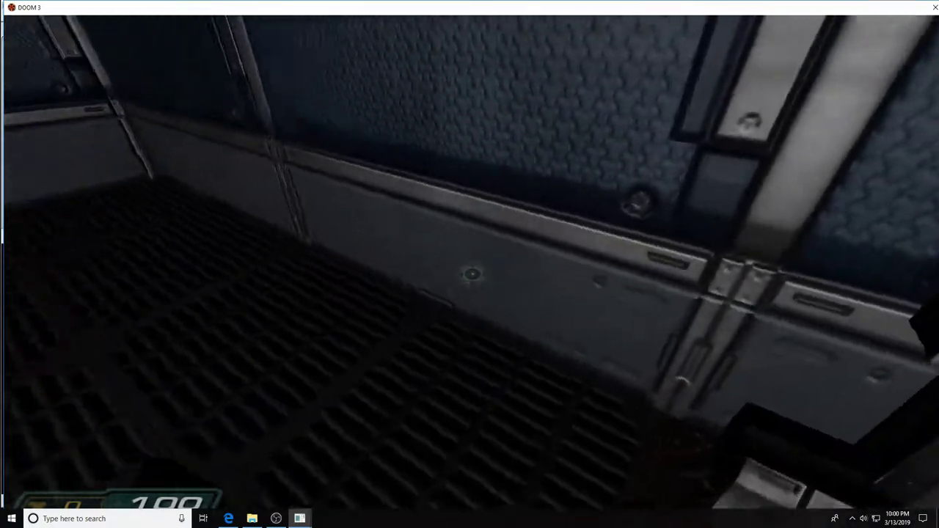
{"action": "key", "text": "w"}
{"action": "key", "text": "w"}
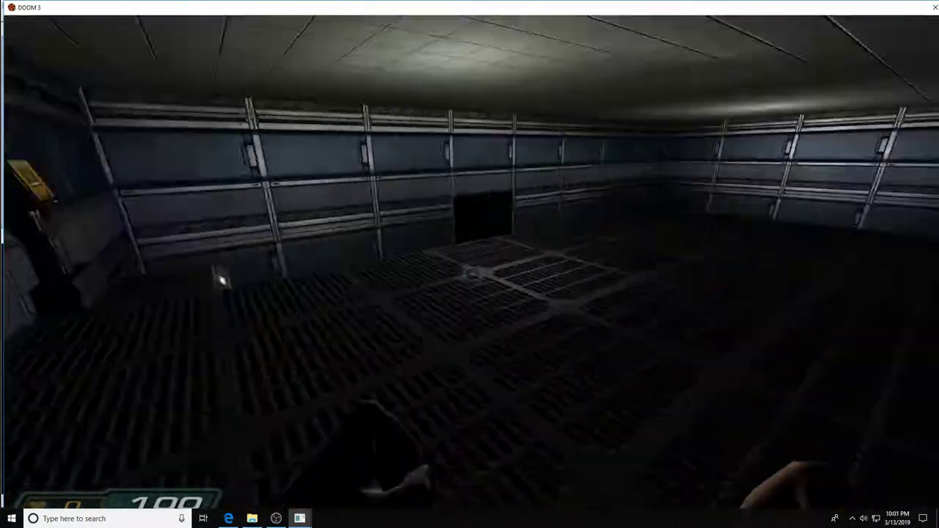
{"action": "key", "text": "w"}
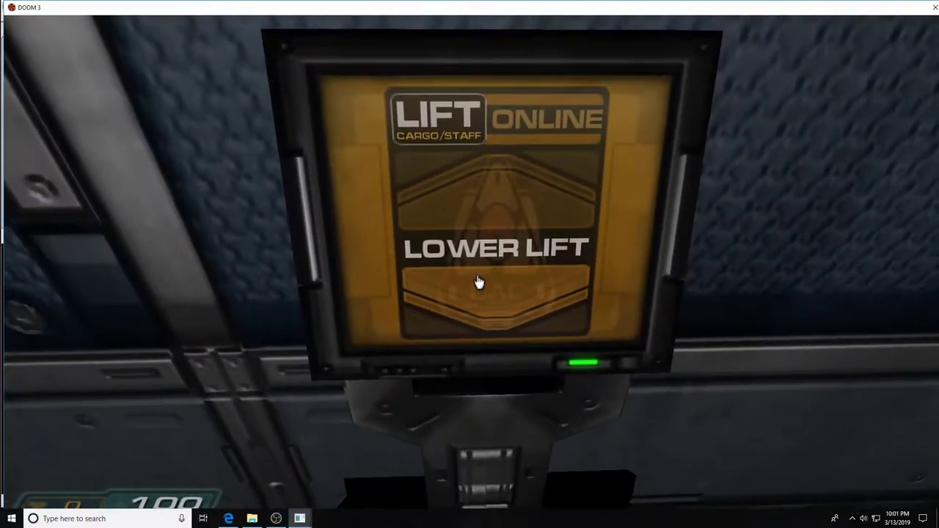
{"action": "left_click", "coordinate": [477, 283]}
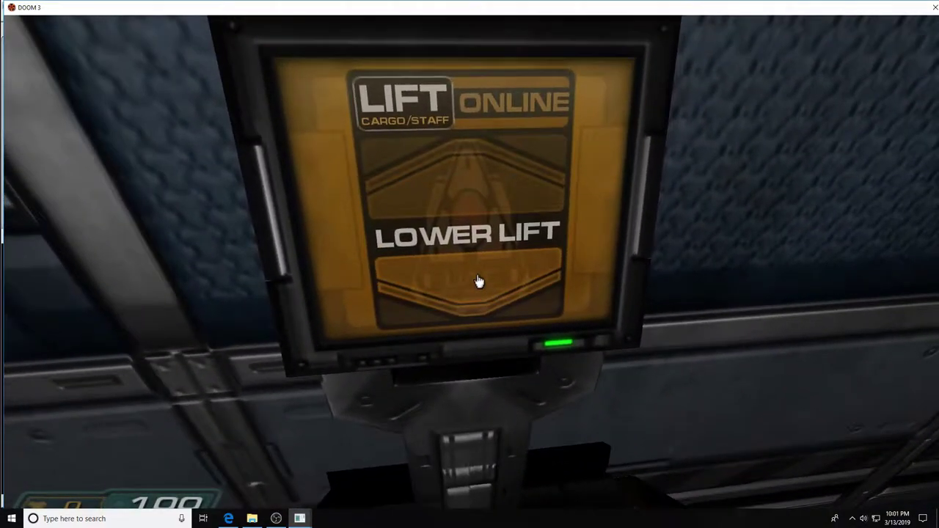
{"action": "left_click", "coordinate": [478, 281]}
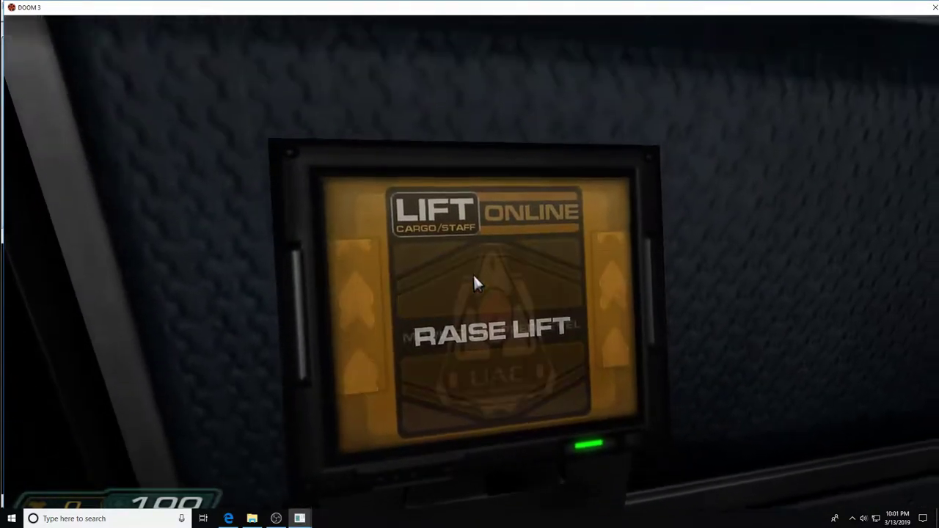
Raise and lower the lift again, and walk along the upper floor to look down at the platform
{"action": "left_click", "coordinate": [475, 277]}
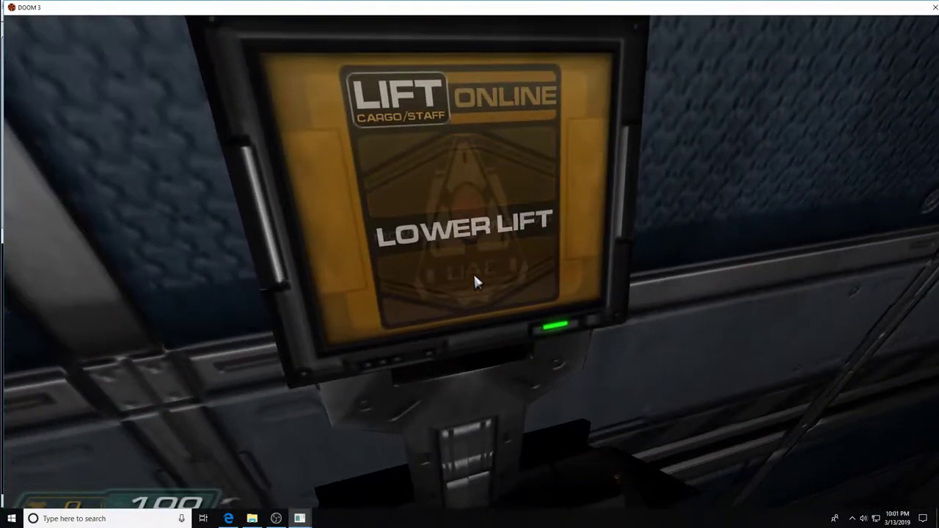
{"action": "left_click", "coordinate": [474, 277]}
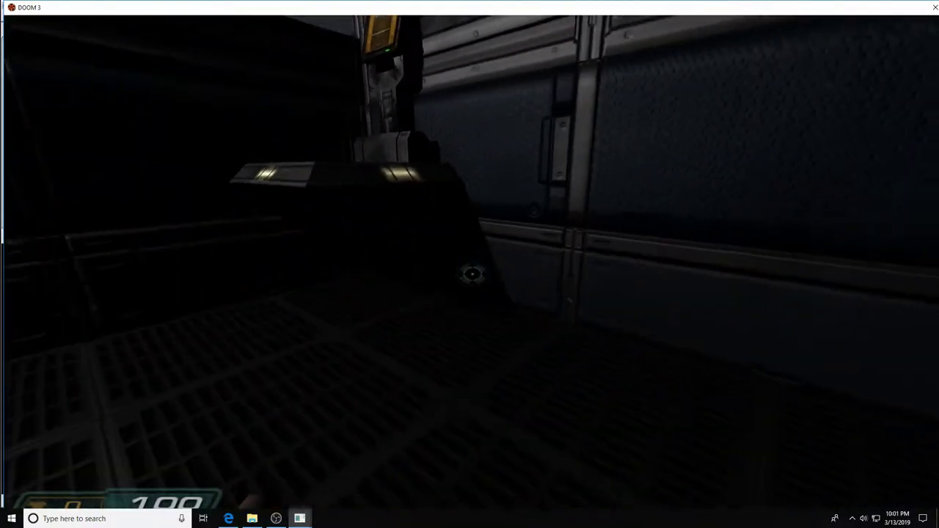
{"action": "key", "text": "w"}
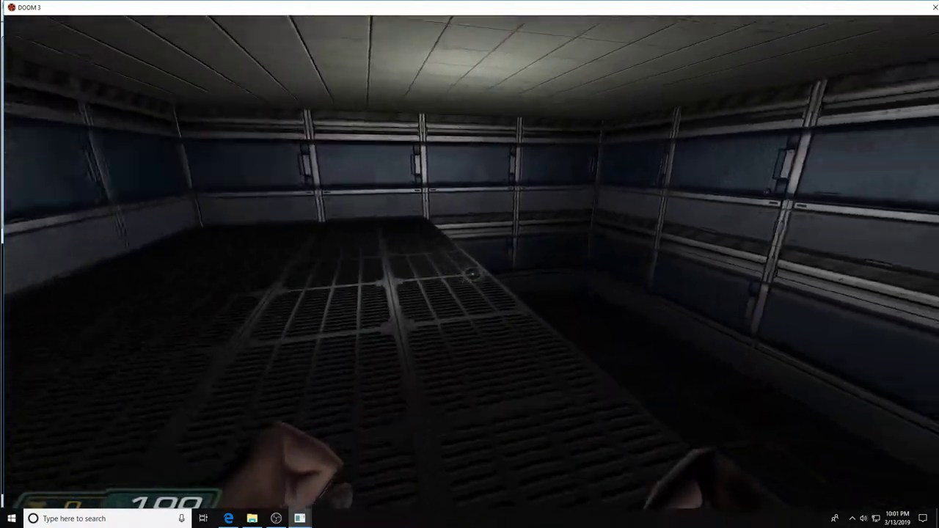
{"action": "key", "text": "w"}
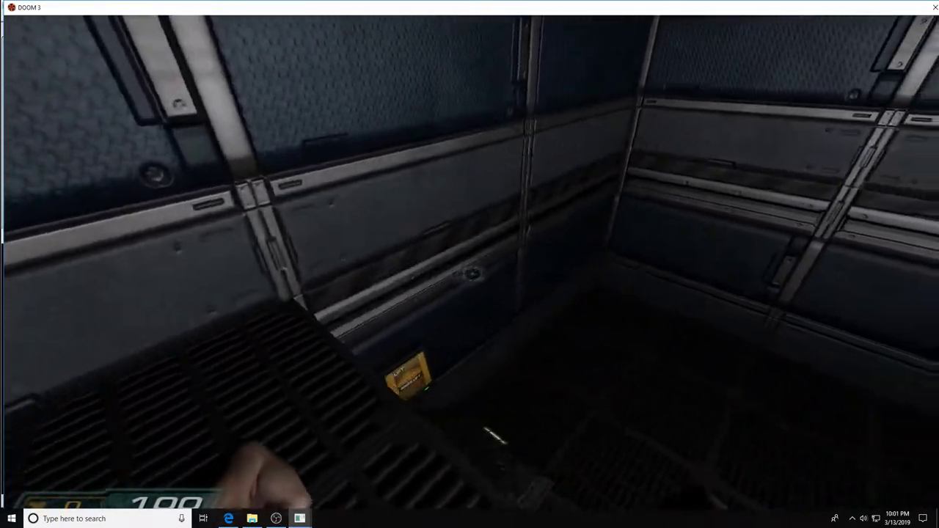
Quit the game through its console with the command "quit" to return to the map editor
{"action": "key", "text": "ctrl+alt+grave"}
{"action": "type", "text": "quit"}
{"action": "key", "text": "Return"}
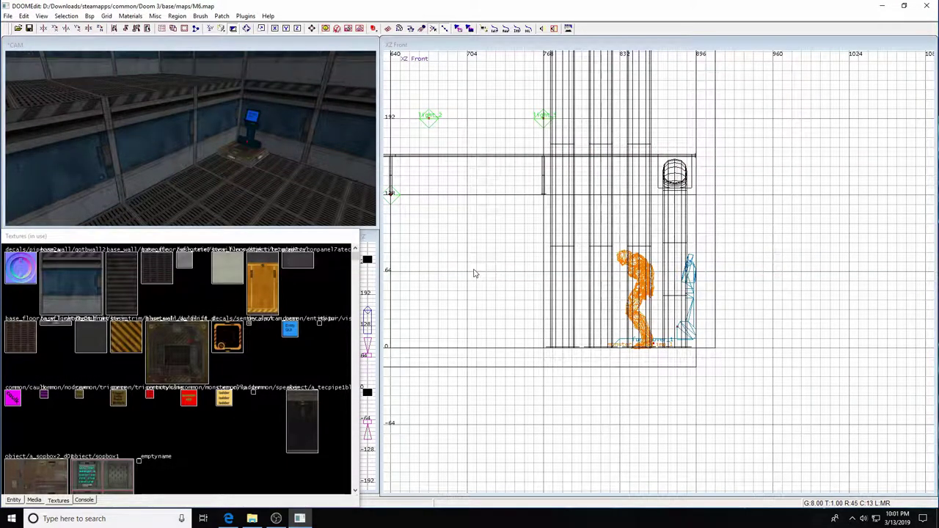
Create a func_static entity in the XY Top view, just below the func_mover platform at about x 848, y -104
{"action": "key", "text": "ctrl+Tab"}
{"action": "key", "text": "ctrl+Tab"}
{"action": "right_click_drag", "start_coordinate": [717, 316], "coordinate": [599, 167]}
{"action": "scroll", "coordinate": [734, 343], "scroll_direction": "down", "scroll_amount": 2}
{"action": "right_click_drag", "start_coordinate": [734, 344], "coordinate": [654, 332]}
{"action": "right_click_drag", "start_coordinate": [770, 141], "coordinate": [728, 234]}
{"action": "right_click_drag", "start_coordinate": [743, 166], "coordinate": [723, 183]}
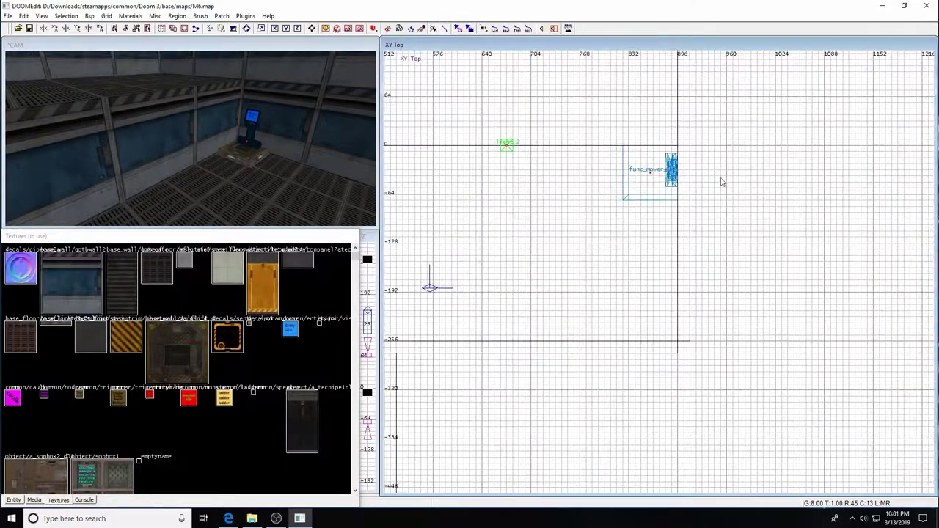
{"action": "right_click", "coordinate": [642, 246]}
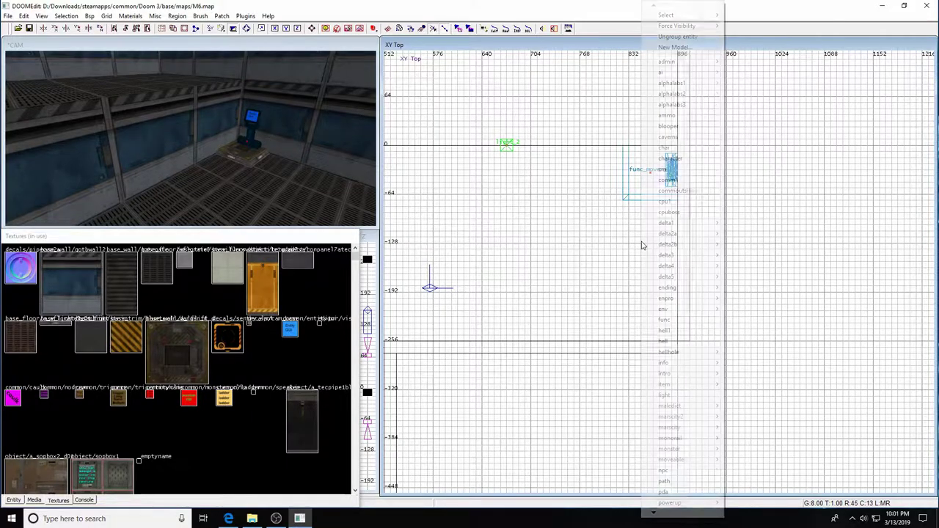
{"action": "mouse_move", "coordinate": [678, 256]}
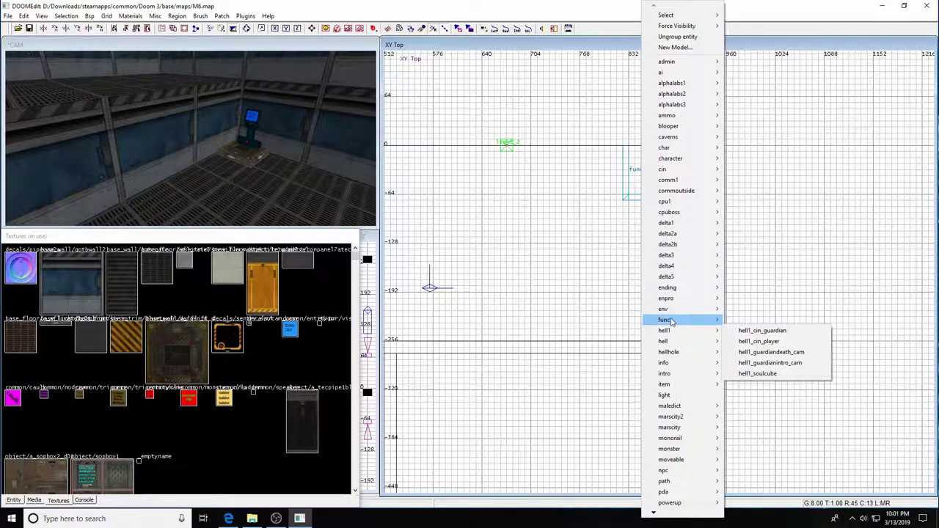
{"action": "mouse_move", "coordinate": [669, 320]}
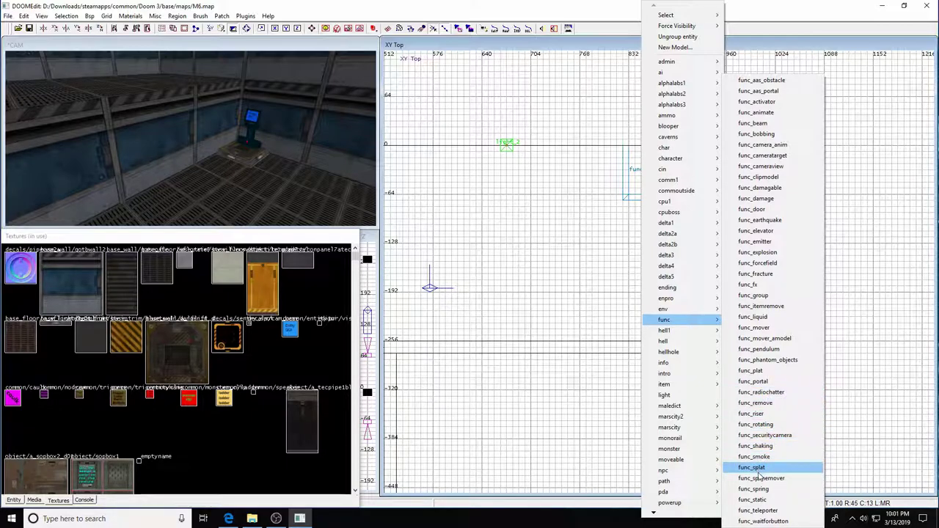
{"action": "left_click", "coordinate": [753, 500]}
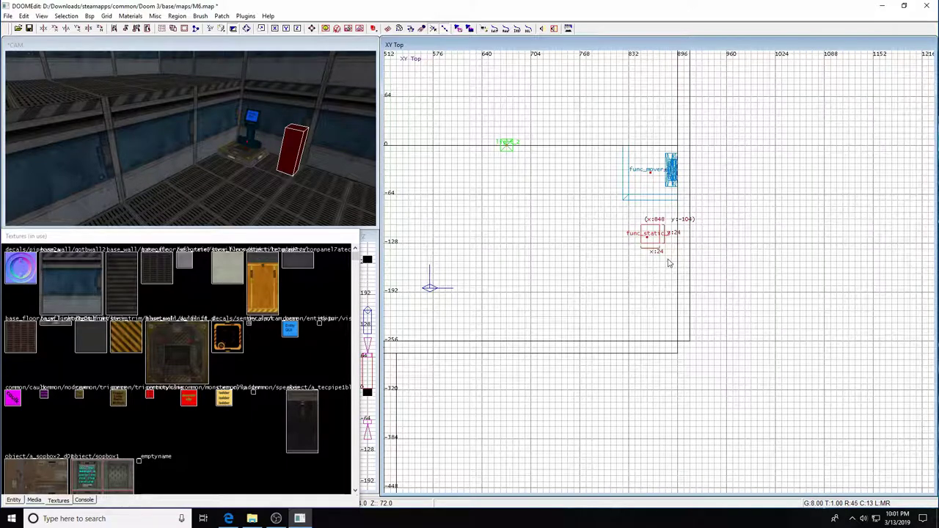
{"action": "key", "text": "ctrl+Tab"}
{"action": "key", "text": "ctrl+Tab"}
{"action": "key", "text": "ctrl+Tab"}
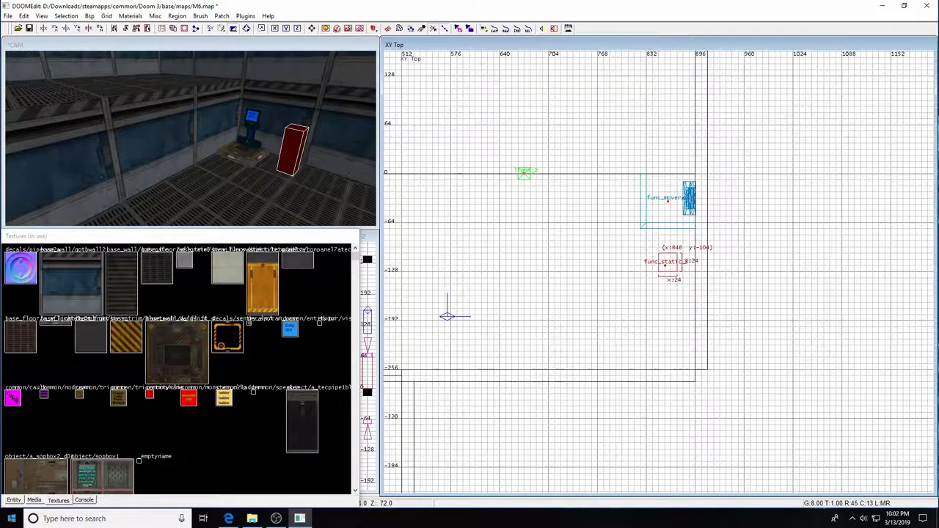
Open the model browser for the new func_static and collapse the expanded com folders, returning to the head of the models tree
{"action": "left_click", "coordinate": [13, 499]}
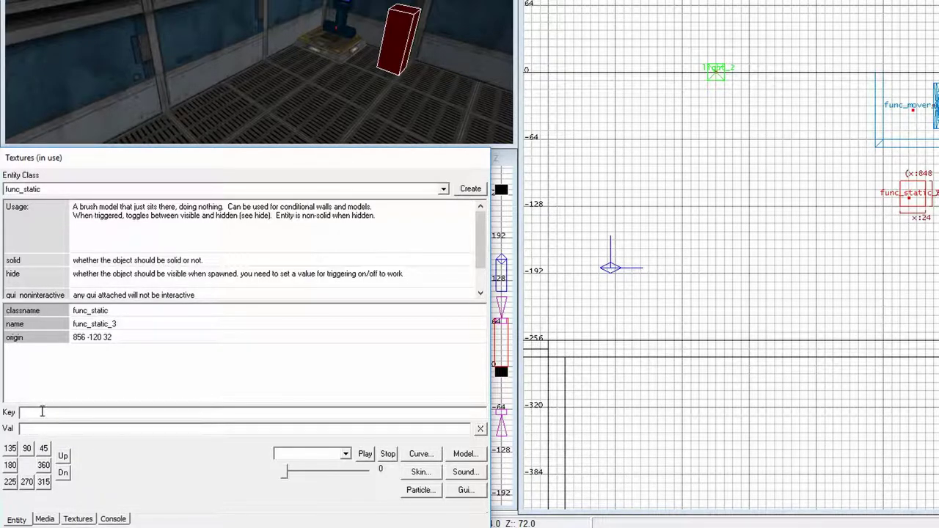
{"action": "left_click", "coordinate": [464, 454]}
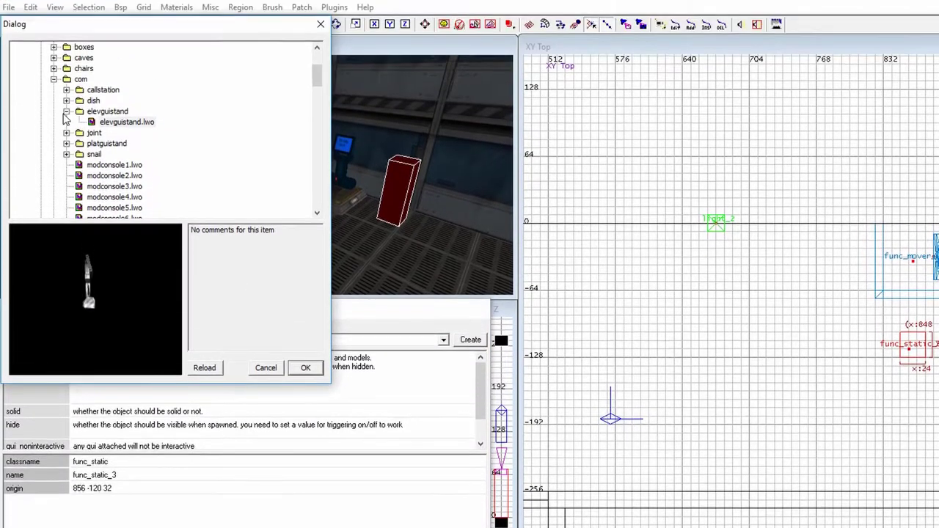
{"action": "left_click", "coordinate": [66, 111]}
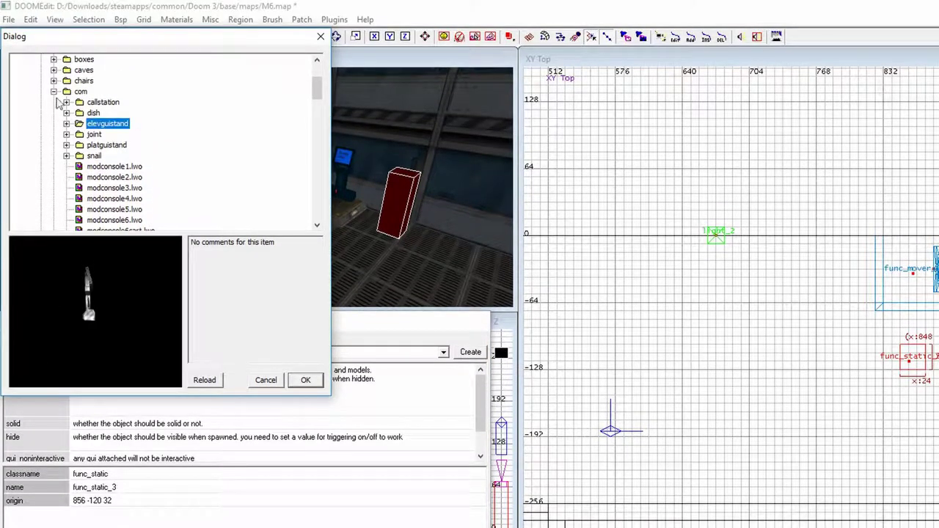
{"action": "left_click", "coordinate": [54, 79]}
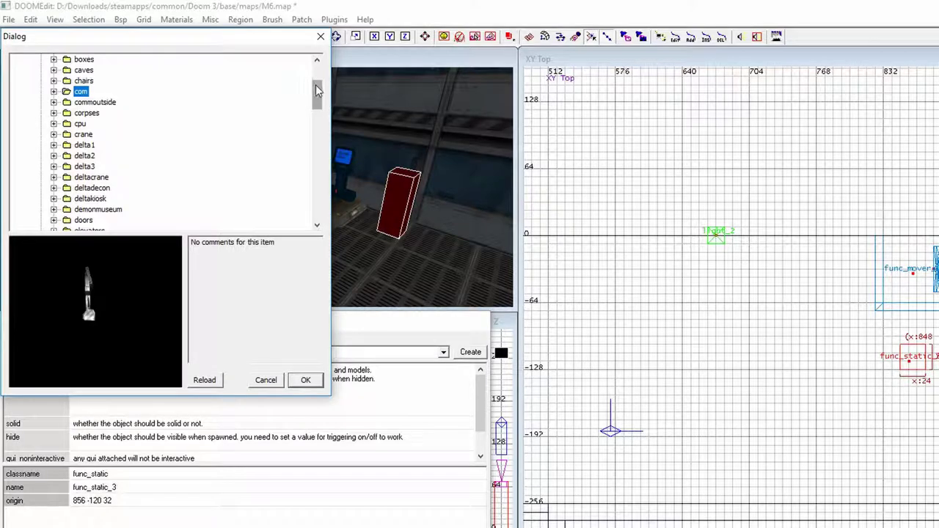
{"action": "left_click_drag", "start_coordinate": [323, 93], "coordinate": [312, 73]}
{"action": "left_click", "coordinate": [28, 71]}
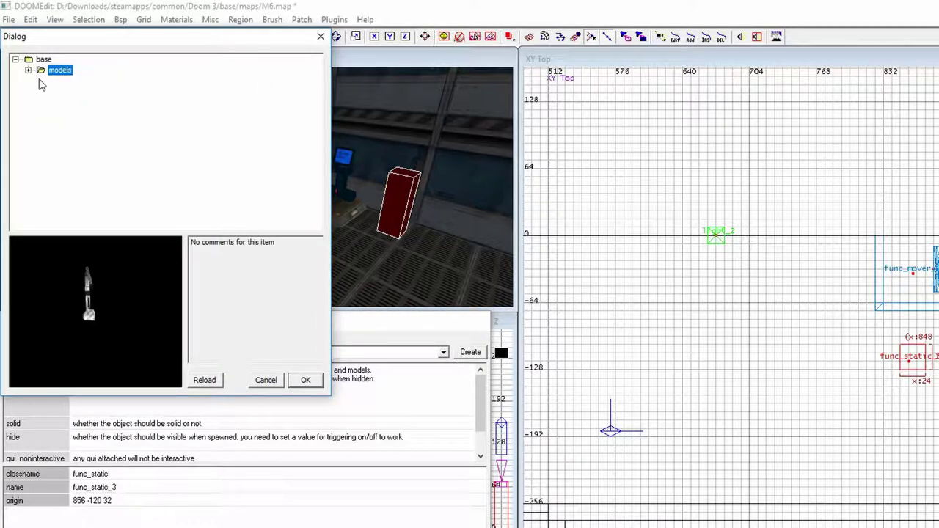
{"action": "left_click", "coordinate": [28, 71]}
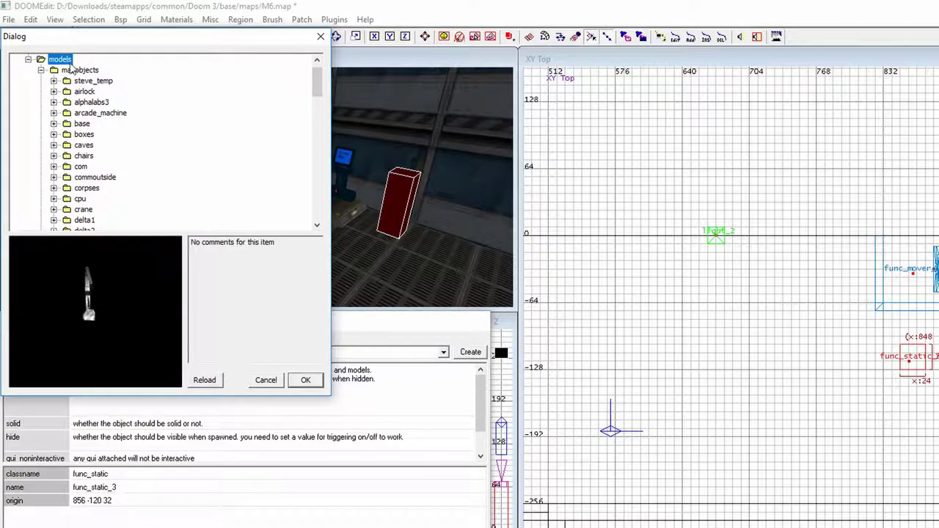
Assign the model techdrpanel1.lwo from mapobjects/guiobjects/techdrpanel1 to the func_static
{"action": "scroll", "coordinate": [86, 127], "scroll_direction": "down", "scroll_amount": 10}
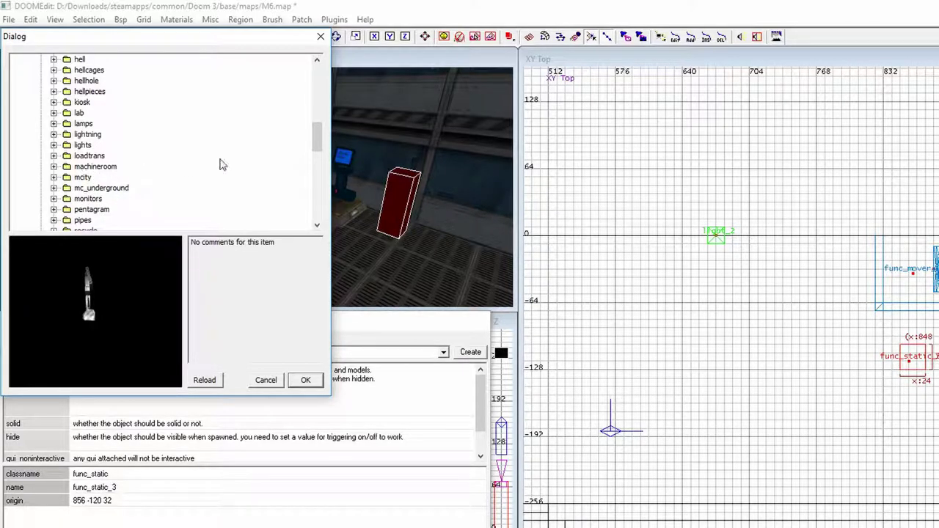
{"action": "left_click_drag", "start_coordinate": [317, 139], "coordinate": [317, 73]}
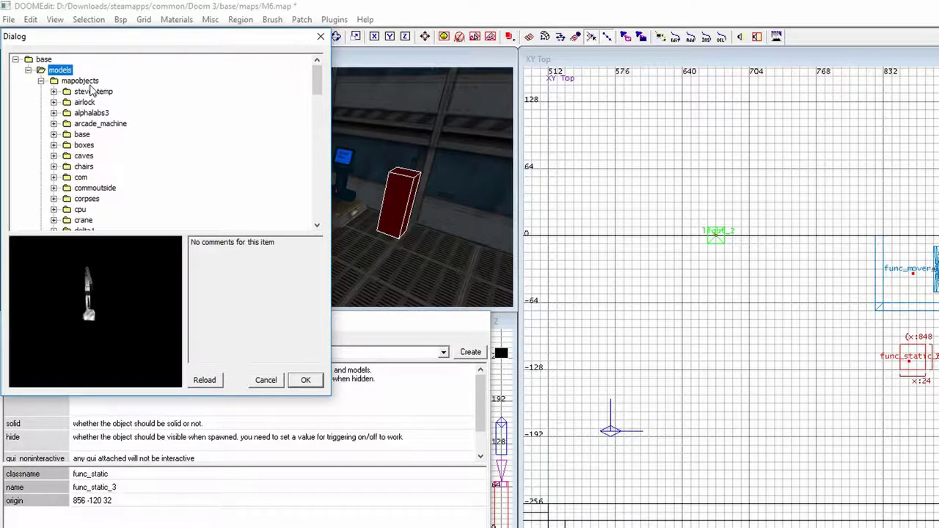
{"action": "scroll", "coordinate": [99, 124], "scroll_direction": "down", "scroll_amount": 15}
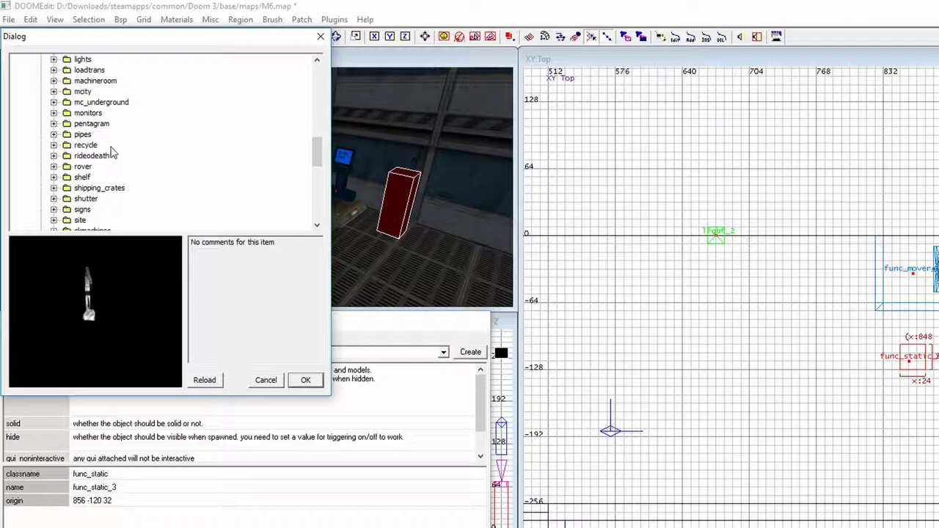
{"action": "scroll", "coordinate": [110, 154], "scroll_direction": "up", "scroll_amount": 4}
{"action": "scroll", "coordinate": [110, 116], "scroll_direction": "up", "scroll_amount": 1}
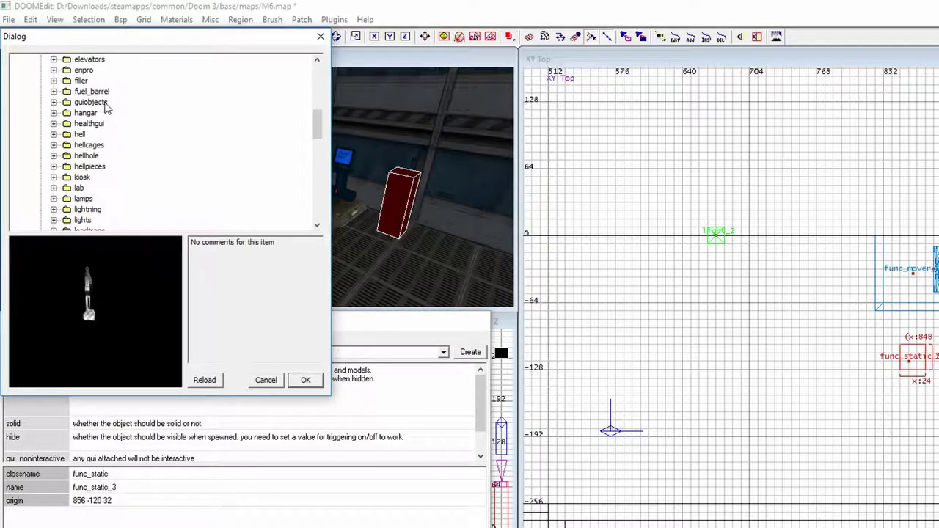
{"action": "left_click", "coordinate": [53, 103]}
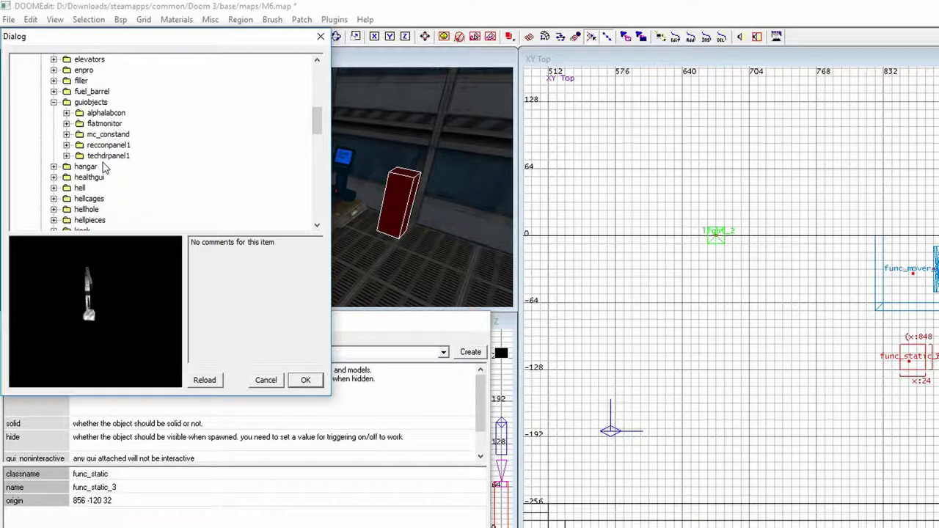
{"action": "left_click", "coordinate": [67, 156]}
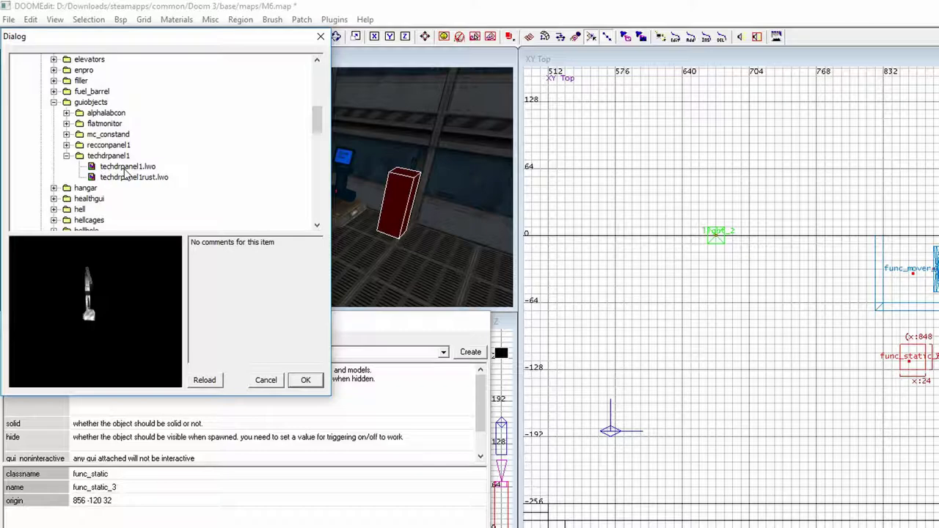
{"action": "left_click", "coordinate": [126, 168]}
{"action": "left_click", "coordinate": [304, 382]}
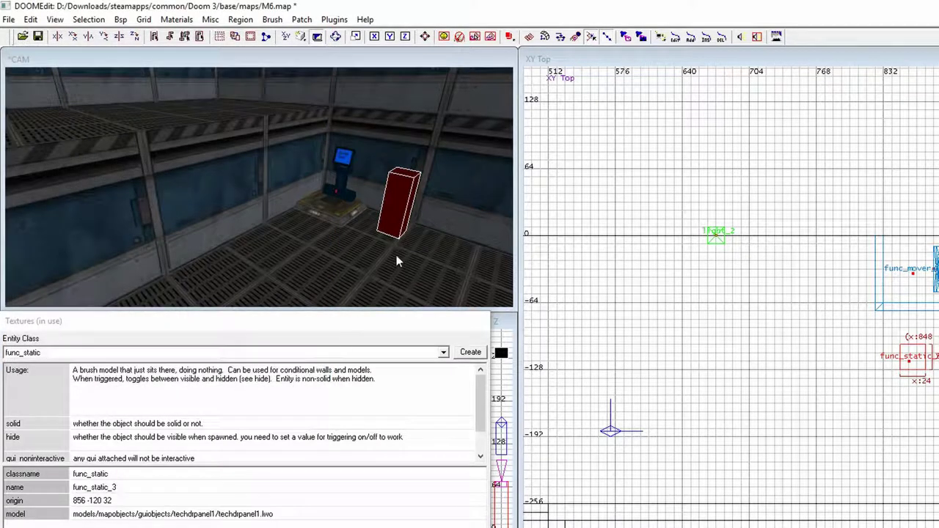
Deselect the entity, save the map and reload M6.map
{"action": "key", "text": "Escape"}
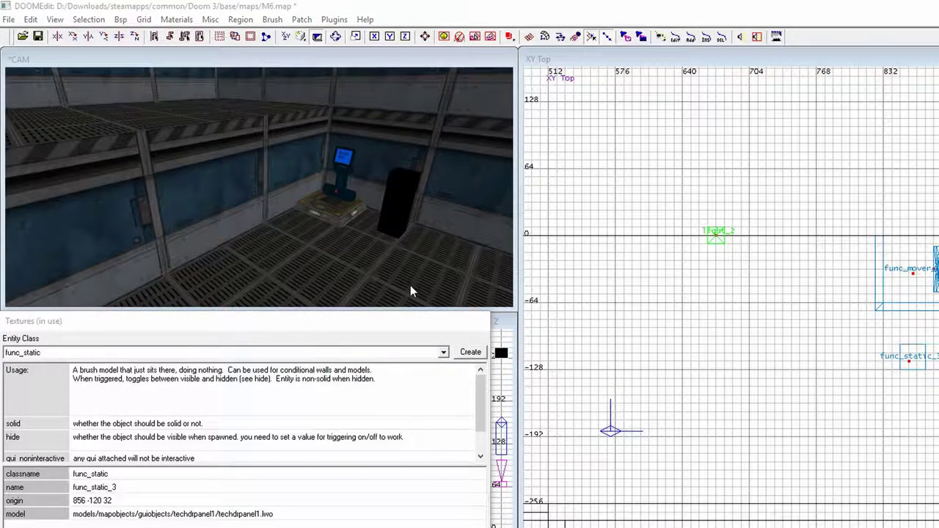
{"action": "key", "text": "ctrl+s"}
{"action": "left_click", "coordinate": [730, 402]}
{"action": "left_click", "coordinate": [8, 19]}
{"action": "left_click", "coordinate": [185, 224]}
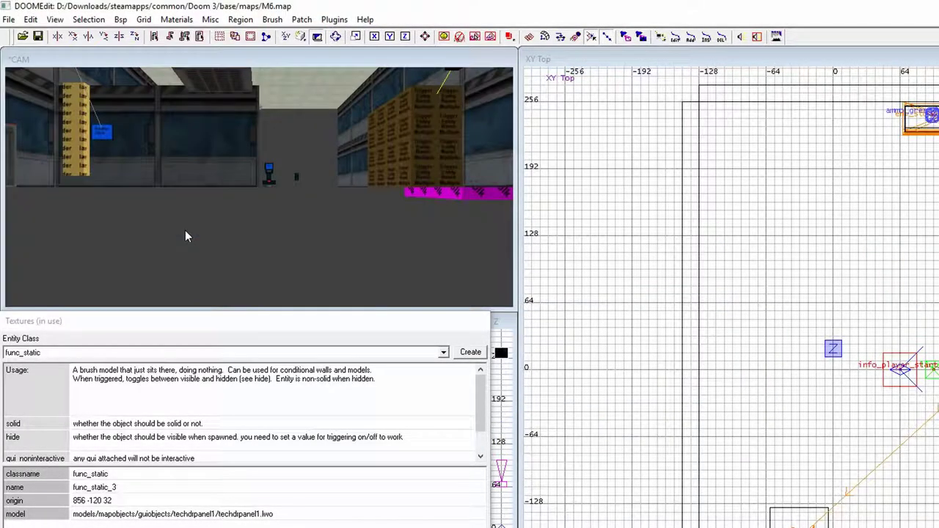
Select the techdrpanel1 panel beside the lift in the camera view and set its angle to 270
{"action": "key", "text": "d"}
{"action": "key", "text": "d"}
{"action": "key", "text": "d"}
{"action": "key", "text": "d"}
{"action": "key", "text": "Right"}
{"action": "key", "text": "Up"}
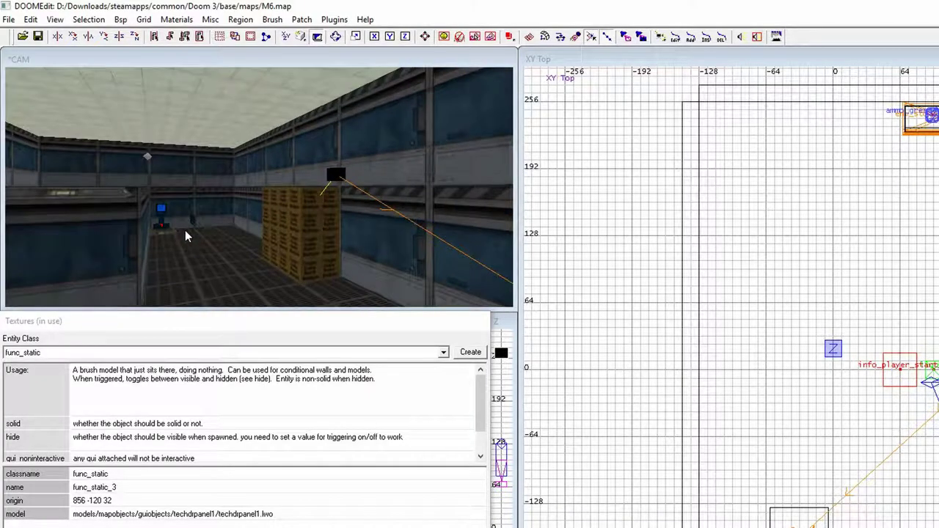
{"action": "key", "text": "Left"}
{"action": "key", "text": "Left"}
{"action": "key", "text": "Left"}
{"action": "key", "text": "Left"}
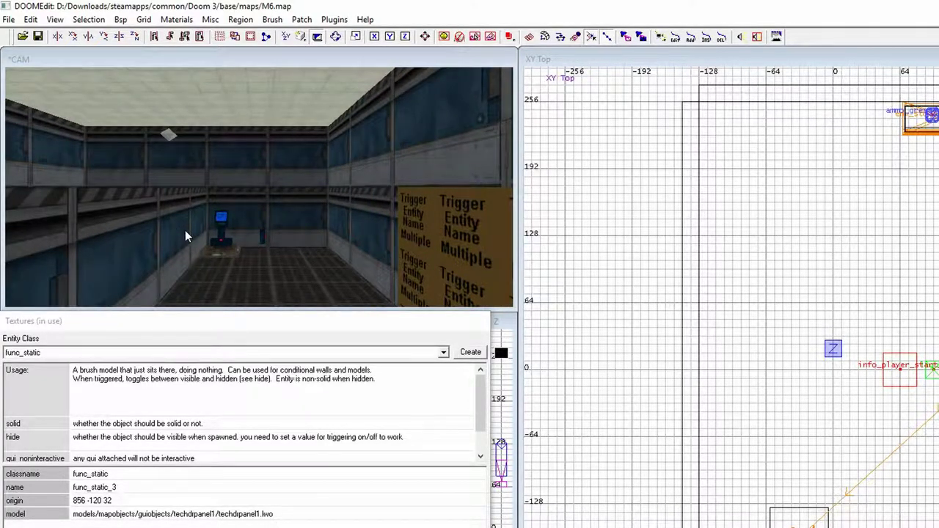
{"action": "key", "text": "Up"}
{"action": "key", "text": "Up"}
{"action": "key", "text": "Up"}
{"action": "key", "text": "Up"}
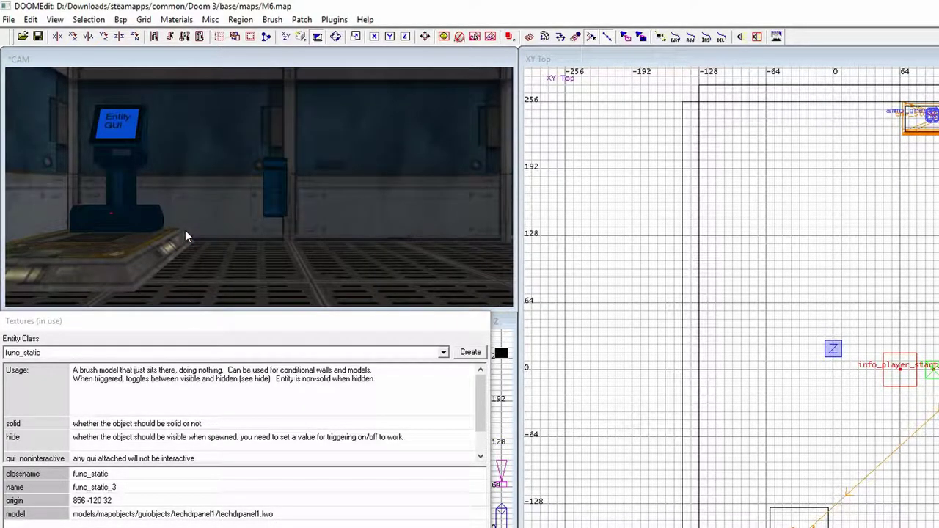
{"action": "left_click", "coordinate": [276, 189], "text": "shift"}
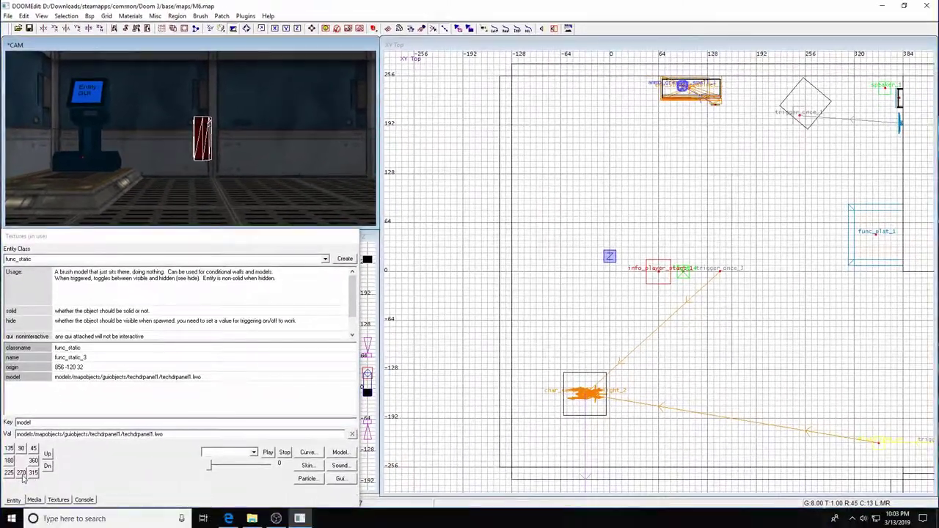
{"action": "left_click", "coordinate": [22, 473]}
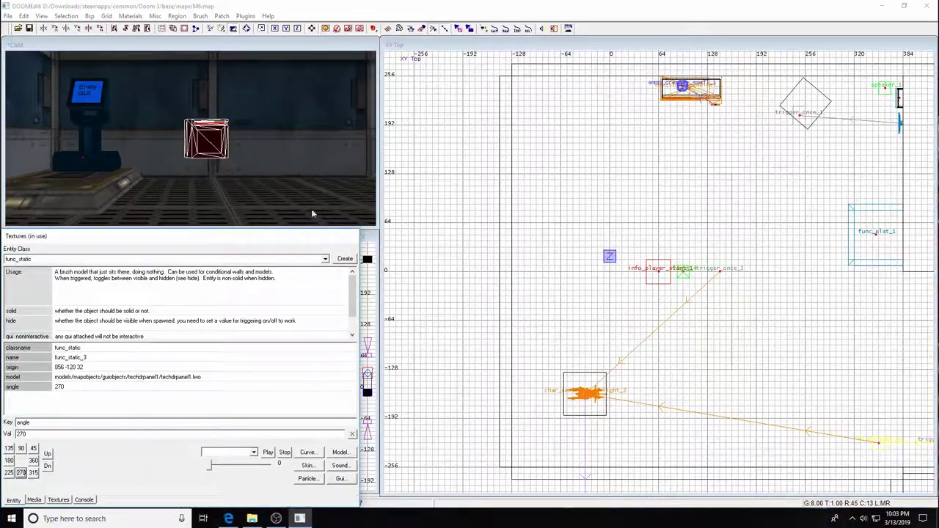
Move the panel against the wall beside the lift and raise it to origin 888 -96 64, then deselect it
{"action": "mouse_move", "coordinate": [789, 283]}
{"action": "right_mouse_down"}
{"action": "mouse_move", "coordinate": [763, 298]}
{"action": "mouse_move", "coordinate": [789, 283]}
{"action": "right_mouse_up"}
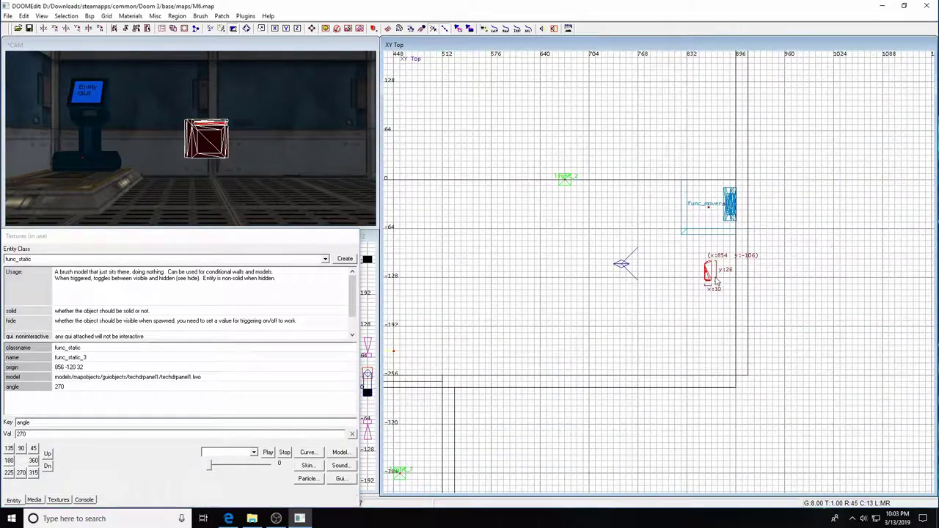
{"action": "left_click_drag", "start_coordinate": [710, 280], "coordinate": [737, 262]}
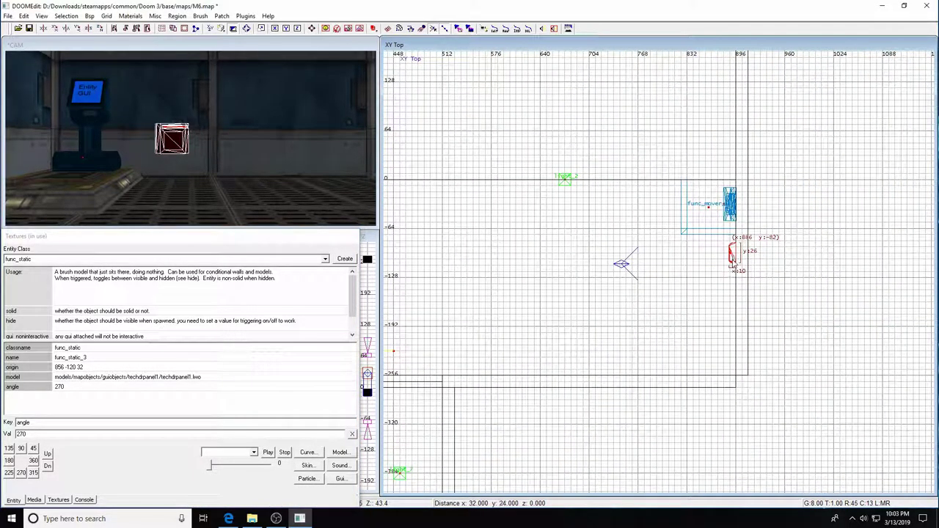
{"action": "key", "text": "ctrl+Tab"}
{"action": "left_click_drag", "start_coordinate": [663, 266], "coordinate": [663, 247]}
{"action": "key", "text": "Escape"}
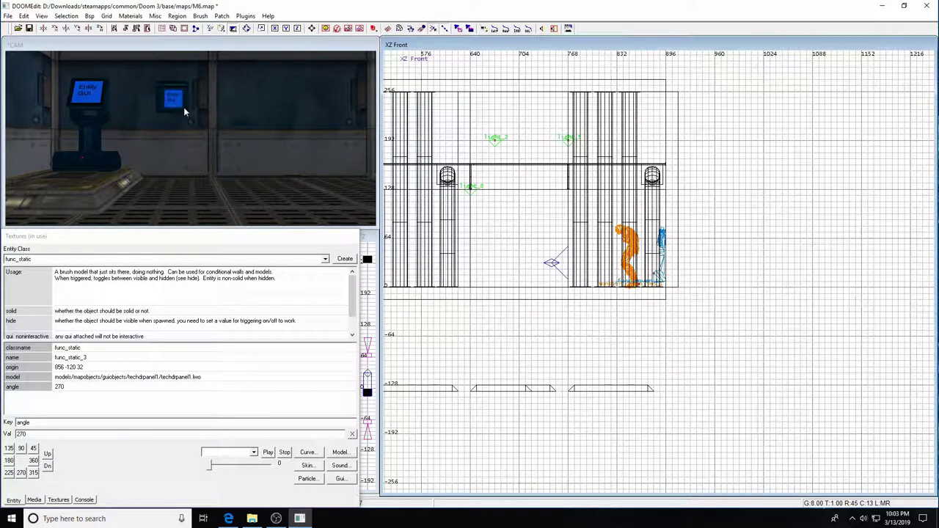
Reselect the wall panel and clear the angle entry from its key and value input fields
{"action": "left_click", "coordinate": [183, 103], "text": "shift"}
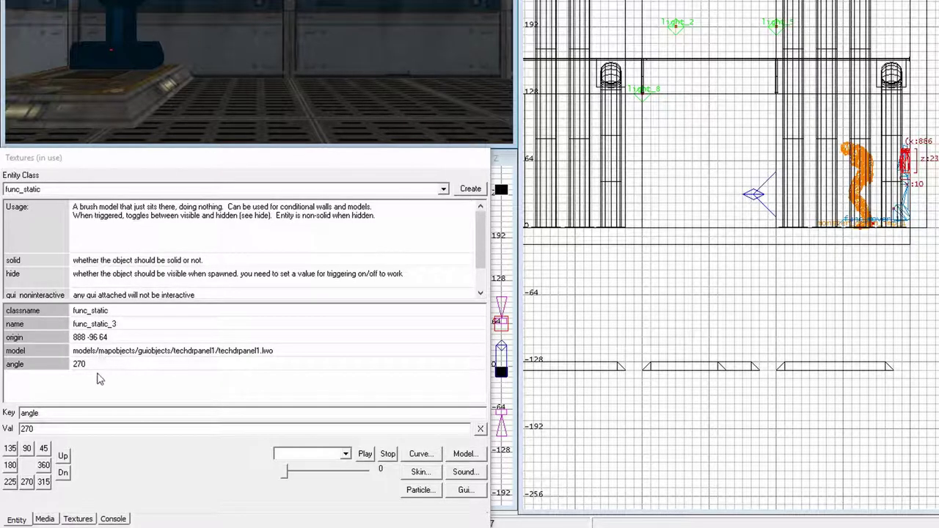
{"action": "left_click", "coordinate": [71, 412]}
{"action": "key", "text": "BackSpace"}
{"action": "key", "text": "BackSpace"}
{"action": "key", "text": "BackSpace"}
{"action": "key", "text": "BackSpace"}
{"action": "key", "text": "BackSpace"}
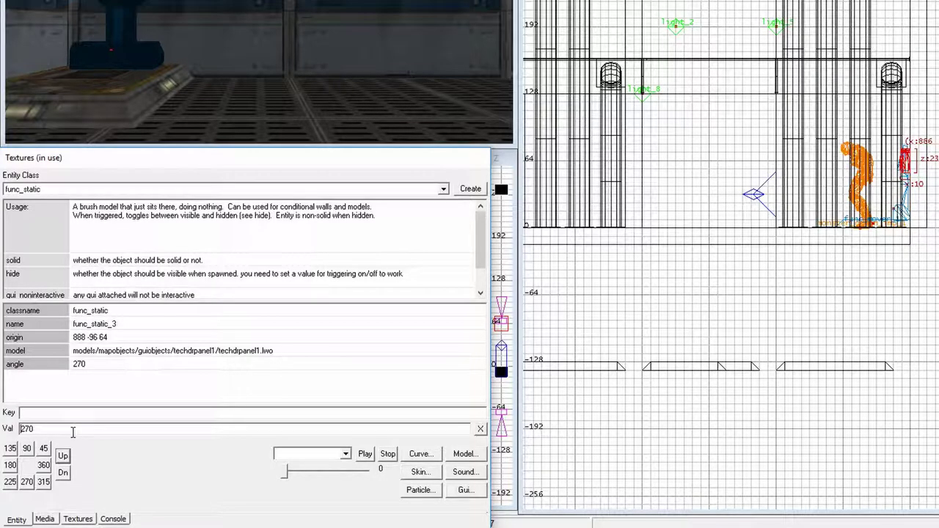
{"action": "key", "text": "BackSpace"}
{"action": "key", "text": "BackSpace"}
Assign guis/doors/liftcall.gui to the selected wall panel as its gui, then deselect the panel
{"action": "left_click", "coordinate": [465, 489]}
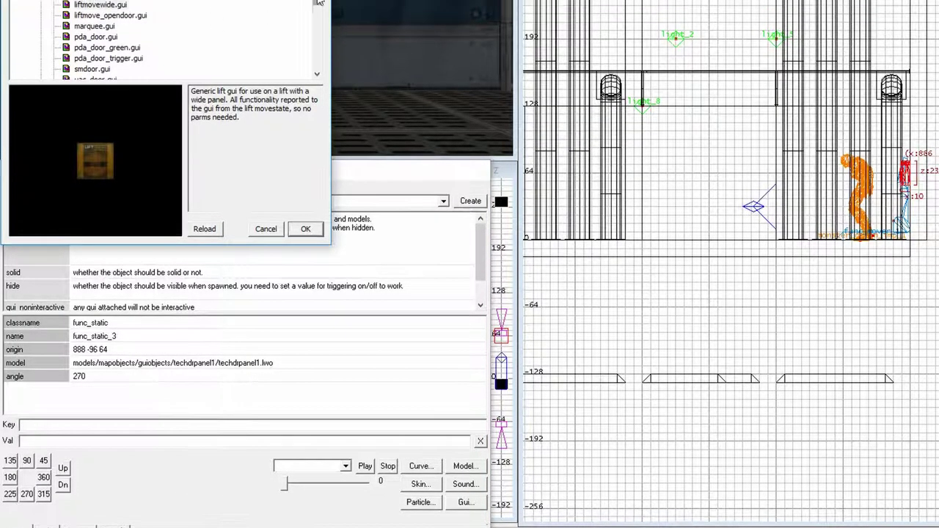
{"action": "mouse_move", "coordinate": [316, 79]}
{"action": "left_mouse_down"}
{"action": "mouse_move", "coordinate": [314, 44]}
{"action": "mouse_move", "coordinate": [317, 94]}
{"action": "mouse_move", "coordinate": [318, 70]}
{"action": "left_mouse_up"}
{"action": "left_click", "coordinate": [41, 134]}
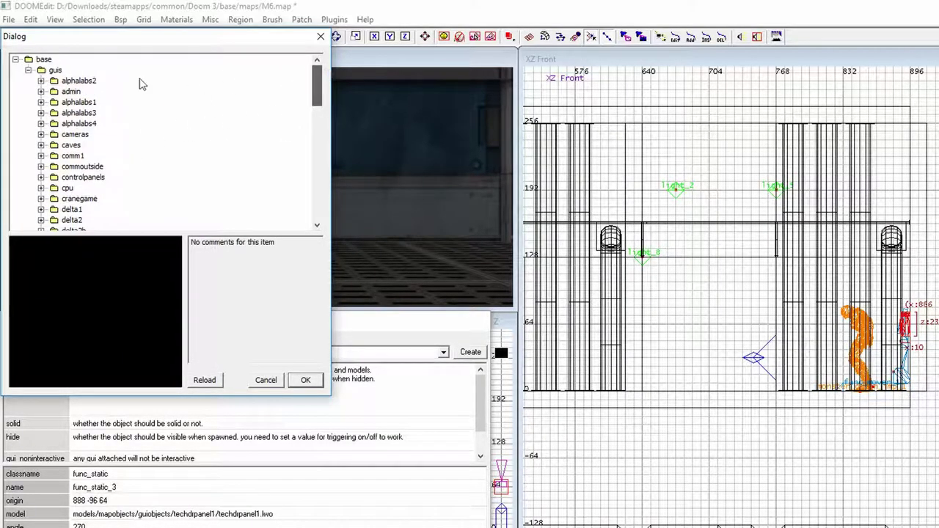
{"action": "left_click", "coordinate": [27, 70]}
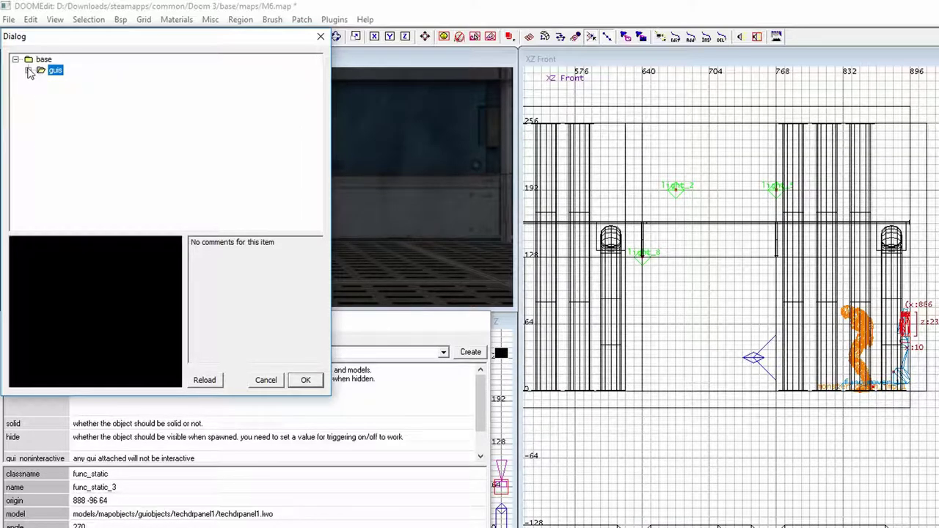
{"action": "left_click", "coordinate": [28, 70]}
{"action": "scroll", "coordinate": [114, 151], "scroll_direction": "down", "scroll_amount": 2}
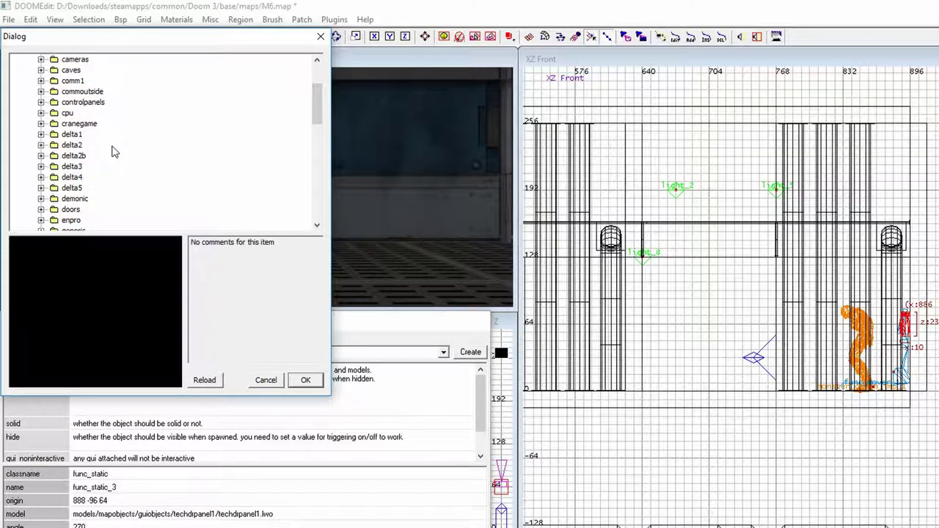
{"action": "left_click", "coordinate": [42, 210]}
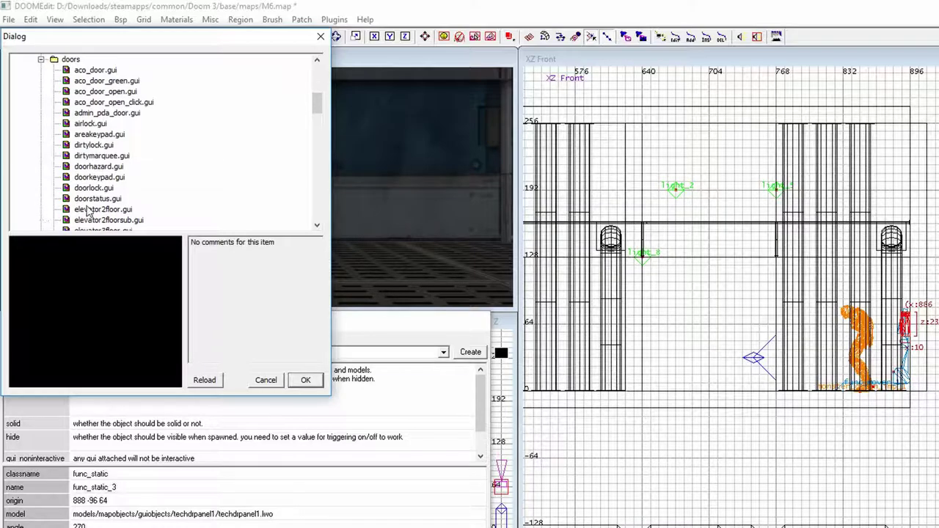
{"action": "scroll", "coordinate": [135, 188], "scroll_direction": "down", "scroll_amount": 9}
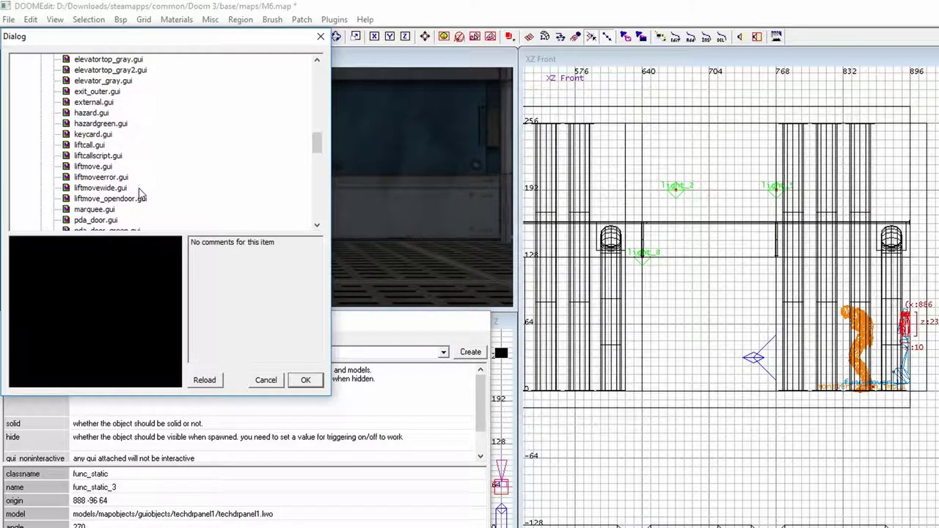
{"action": "scroll", "coordinate": [139, 192], "scroll_direction": "down", "scroll_amount": 1}
{"action": "scroll", "coordinate": [139, 192], "scroll_direction": "up", "scroll_amount": 1}
{"action": "left_click", "coordinate": [88, 144]}
{"action": "left_click", "coordinate": [305, 379]}
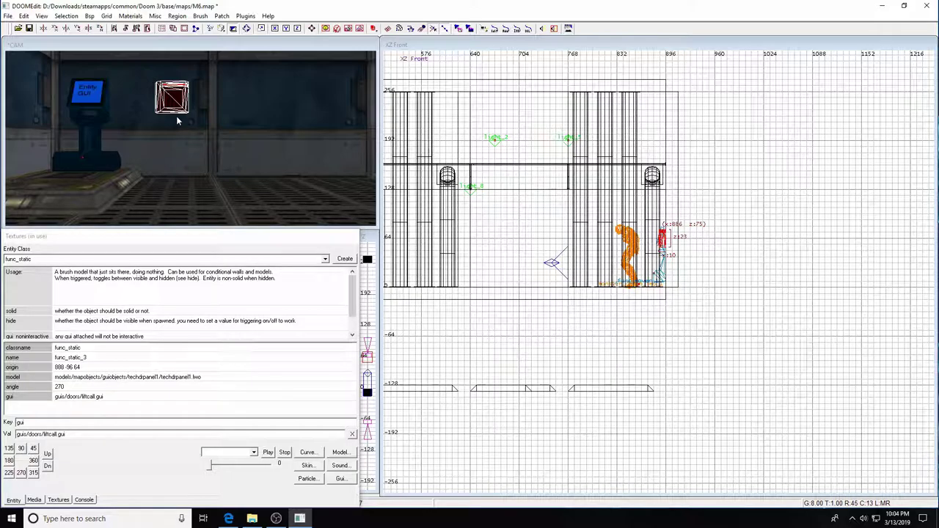
{"action": "key", "text": "Escape"}
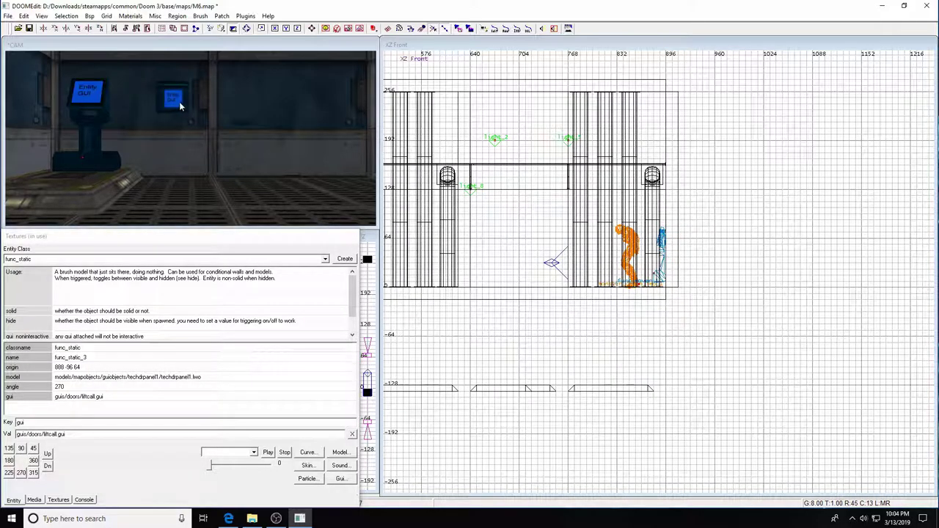
Duplicate the wall call panel and move the copy along the wall to the opposite side of the lift stand, at y 24
{"action": "left_click", "coordinate": [178, 105], "text": "shift"}
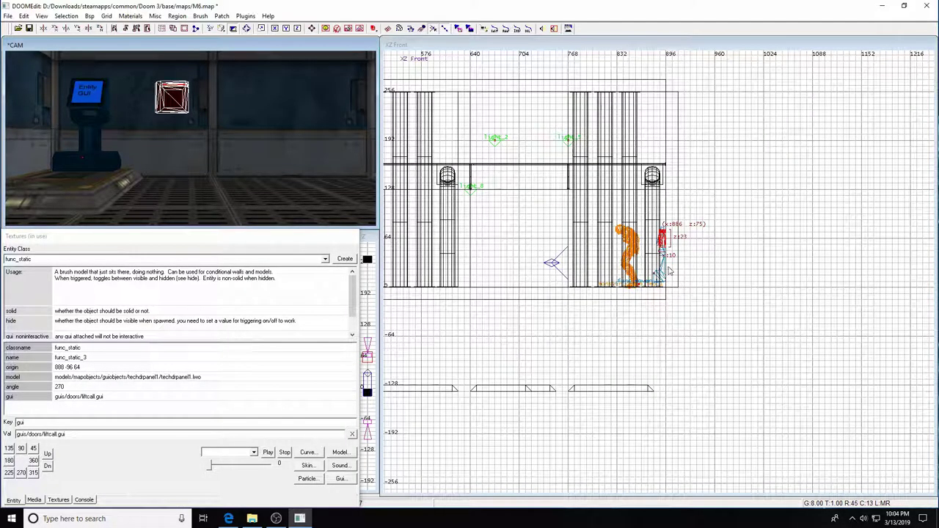
{"action": "key", "text": "space"}
{"action": "key", "text": "ctrl+Tab"}
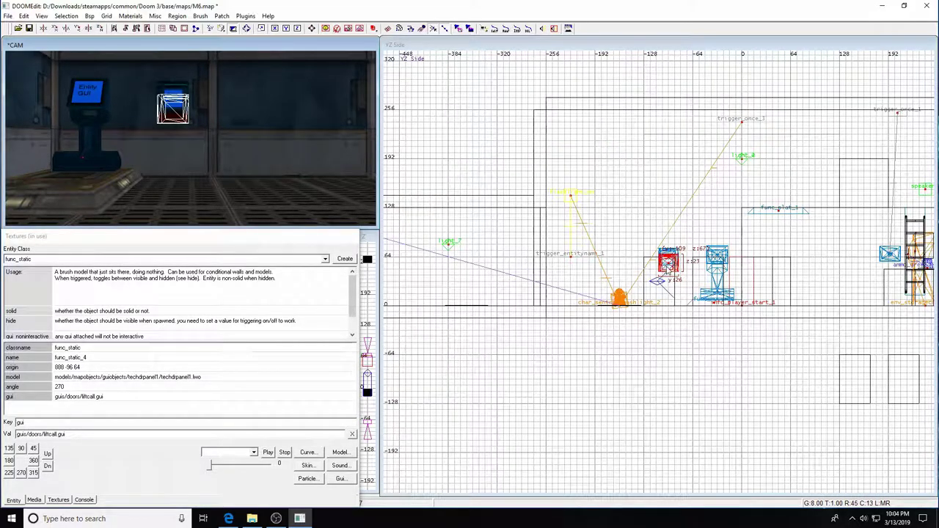
{"action": "key", "text": "ctrl+Tab"}
{"action": "left_click_drag", "start_coordinate": [640, 186], "coordinate": [653, 157]}
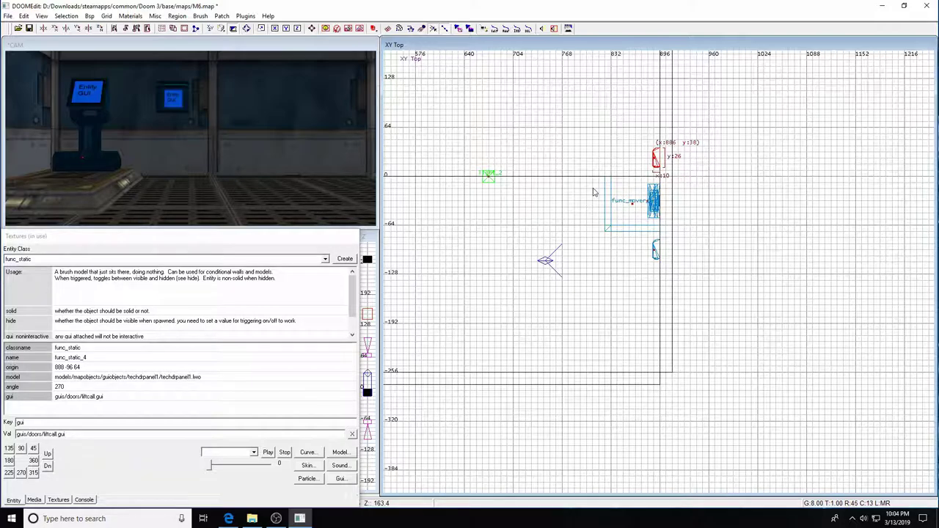
Raise the copied panel along the wall to the upper floor at origin 888 24 184, then deselect it
{"action": "key", "text": "d"}
{"action": "key", "text": "d"}
{"action": "key", "text": "d"}
{"action": "key", "text": "d"}
{"action": "key", "text": "Left"}
{"action": "key", "text": "Left"}
{"action": "key", "text": "Left"}
{"action": "key", "text": "Up"}
{"action": "key", "text": "Up"}
{"action": "key", "text": "Up"}
{"action": "key", "text": "Up"}
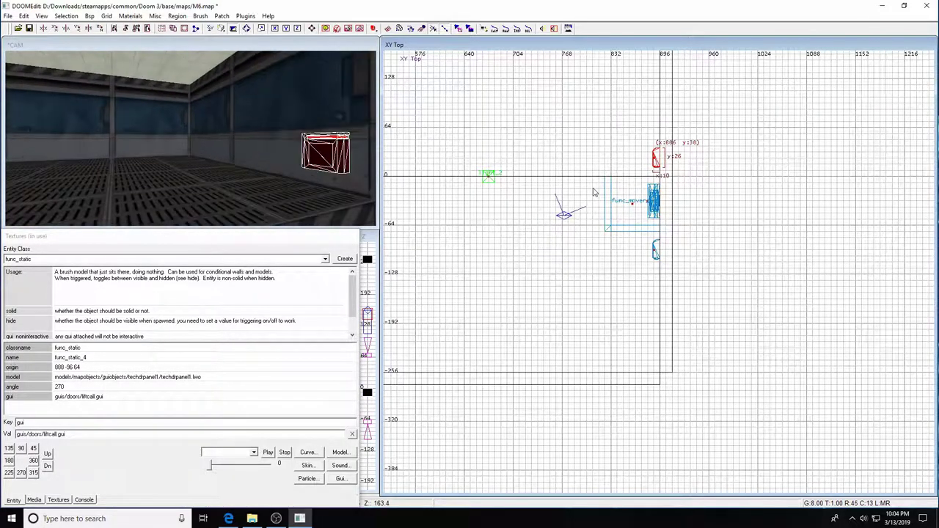
{"action": "key", "text": "Right"}
{"action": "key", "text": "z"}
{"action": "key", "text": "a"}
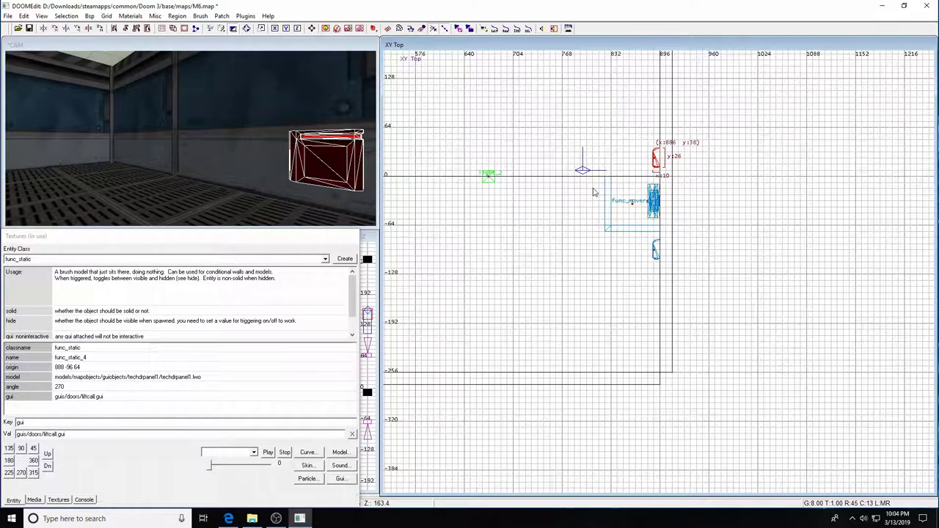
{"action": "key", "text": "Down"}
{"action": "key", "text": "Down"}
{"action": "key", "text": "Down"}
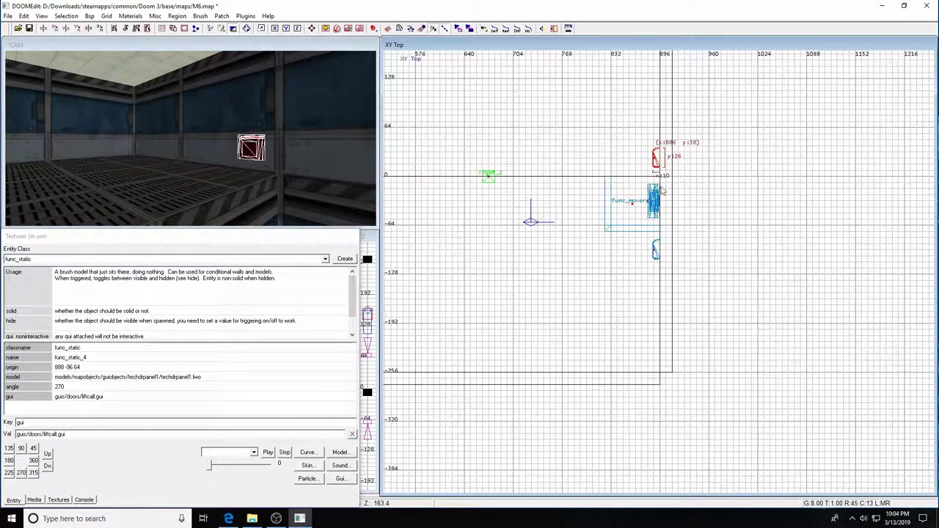
{"action": "key", "text": "ctrl+Tab"}
{"action": "left_click_drag", "start_coordinate": [669, 253], "coordinate": [669, 234]}
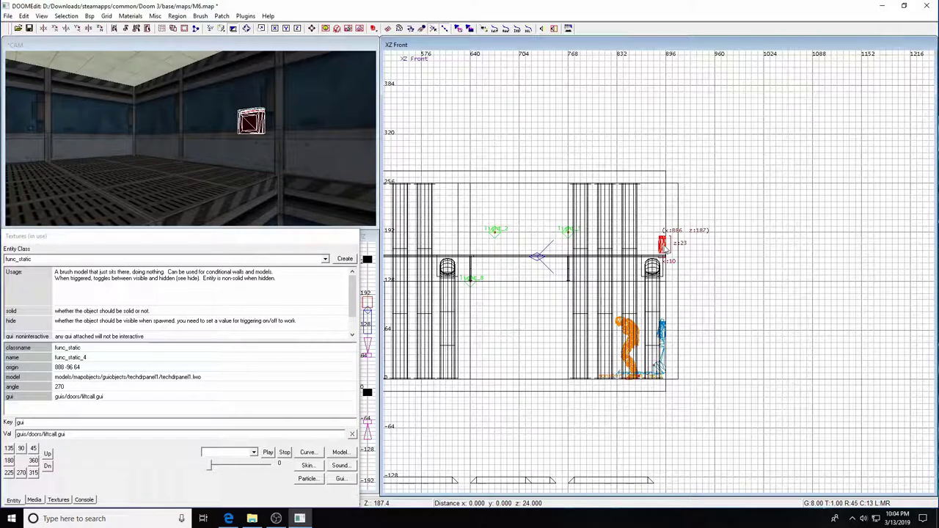
{"action": "key", "text": "Escape"}
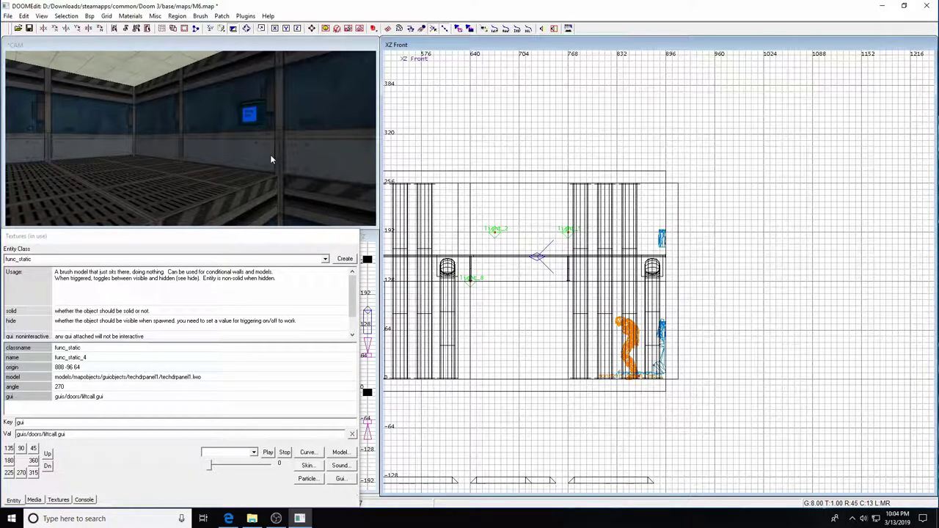
Select the lower-floor call panel beside the lift and clear the gui entry from its key and value input fields
{"action": "key", "text": "Right"}
{"action": "key", "text": "Right"}
{"action": "key", "text": "Left"}
{"action": "key", "text": "Left"}
{"action": "key", "text": "Right"}
{"action": "key", "text": "Right"}
{"action": "key", "text": "c"}
{"action": "key", "text": "c"}
{"action": "key", "text": "c"}
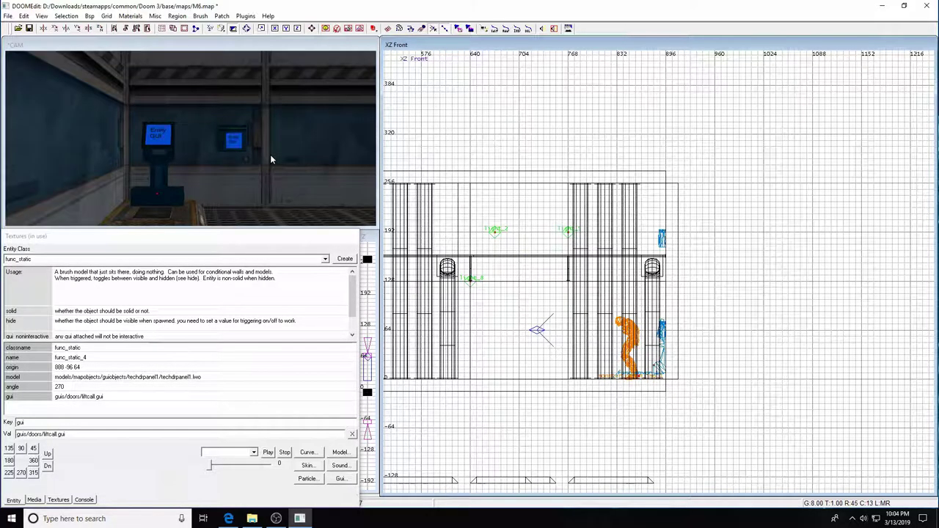
{"action": "left_click", "coordinate": [233, 143], "text": "shift"}
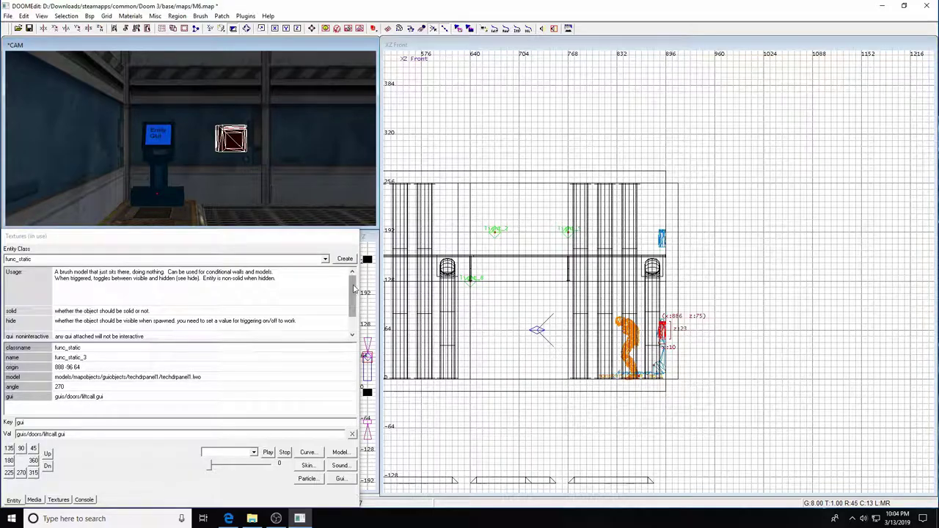
{"action": "scroll", "coordinate": [349, 295], "scroll_direction": "down", "scroll_amount": 2}
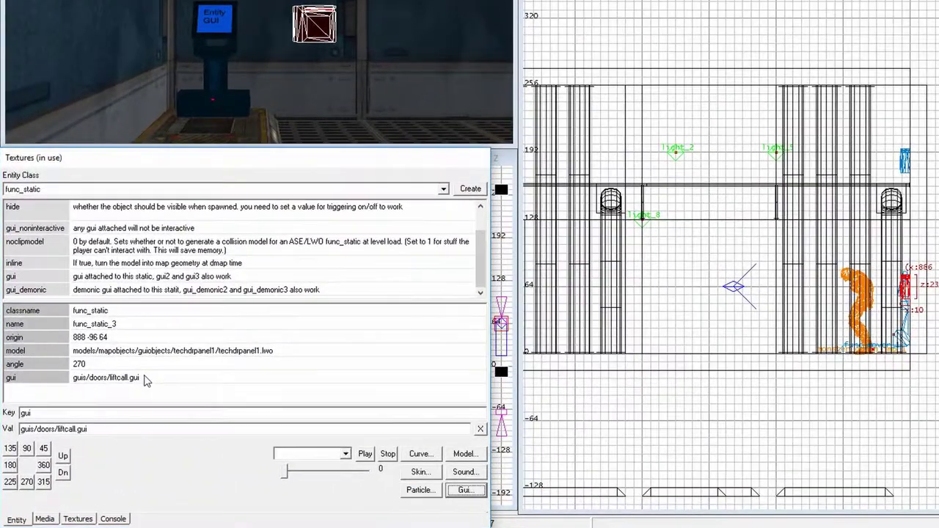
{"action": "left_click", "coordinate": [34, 414]}
{"action": "key", "text": "Delete"}
{"action": "key", "text": "Delete"}
{"action": "key", "text": "Delete"}
{"action": "key", "text": "Delete"}
{"action": "key", "text": "Delete"}
{"action": "key", "text": "Delete"}
{"action": "key", "text": "Delete"}
{"action": "key", "text": "Delete"}
{"action": "key", "text": "Delete"}
{"action": "key", "text": "Delete"}
{"action": "key", "text": "Delete"}
{"action": "key", "text": "Delete"}
{"action": "key", "text": "Delete"}
{"action": "key", "text": "Delete"}
{"action": "key", "text": "Delete"}
{"action": "key", "text": "Delete"}
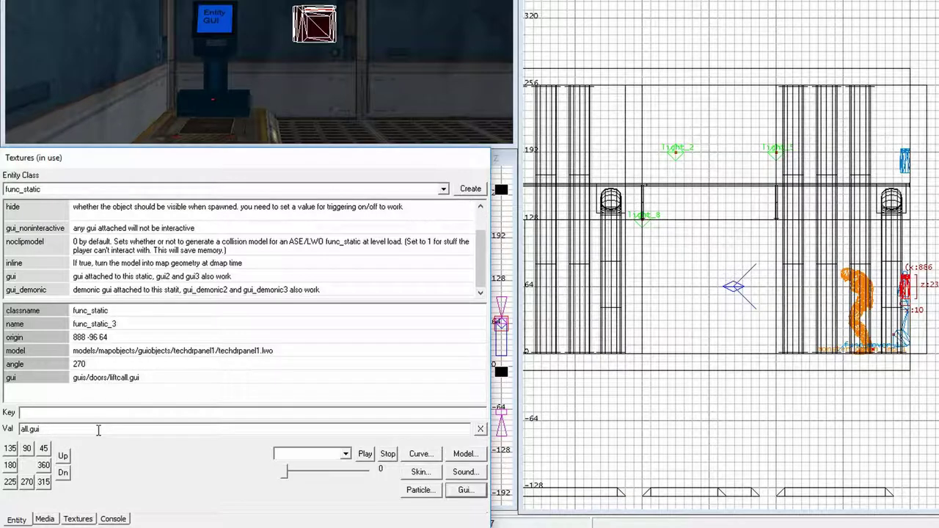
Add the key gui_parm1 with value 1 to the lower-floor call panel, then deselect it
{"action": "left_click", "coordinate": [38, 413]}
{"action": "type", "text": "gui_parm1"}
{"action": "key", "text": "Return"}
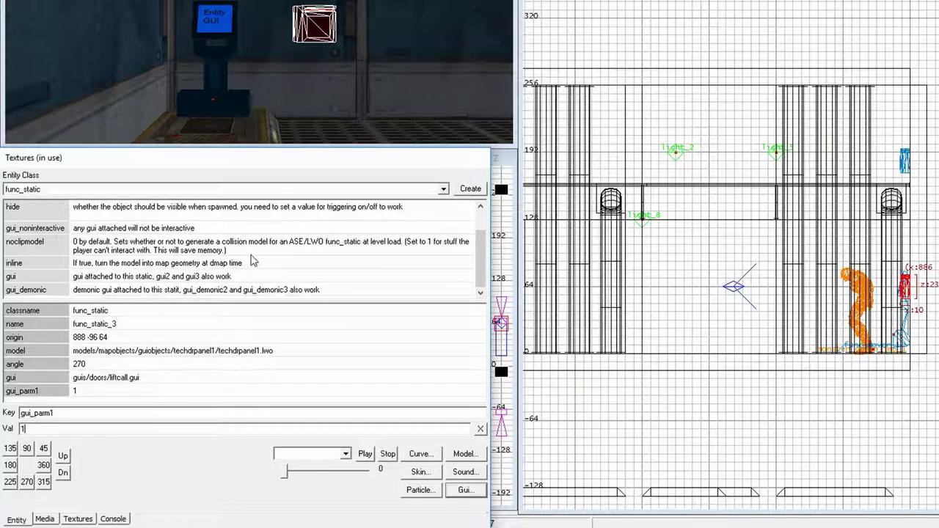
{"action": "key", "text": "Escape"}
Select the upper-floor call panel, add the key gui_parm1 with value 2, and deselect it
{"action": "key", "text": "d"}
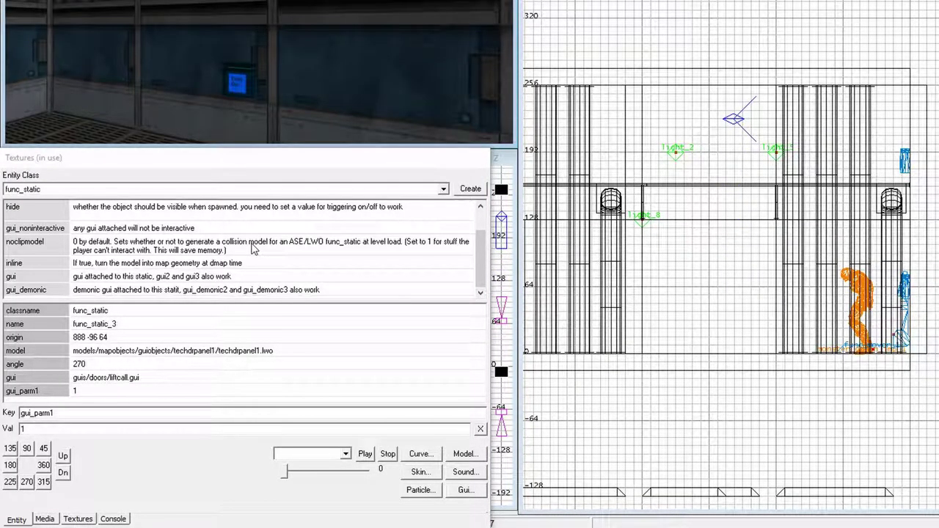
{"action": "left_click", "coordinate": [236, 83], "text": "shift"}
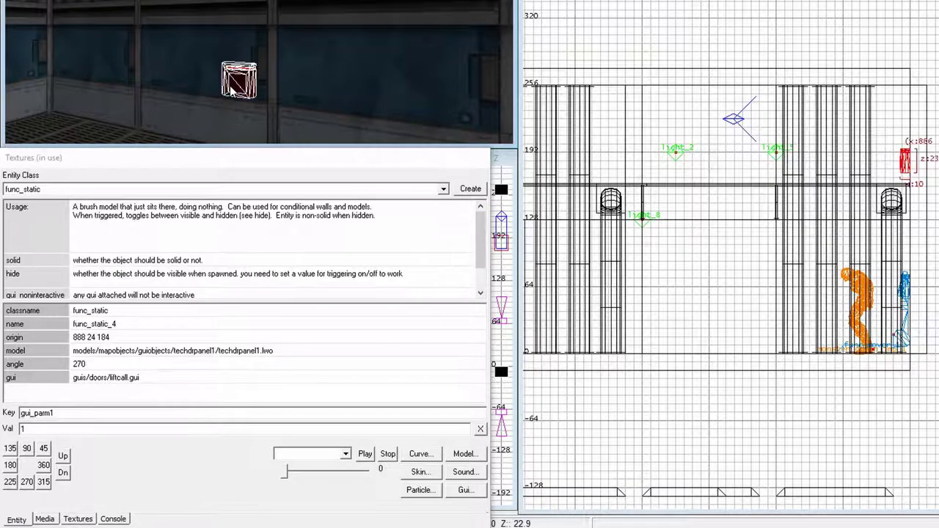
{"action": "left_click", "coordinate": [57, 412]}
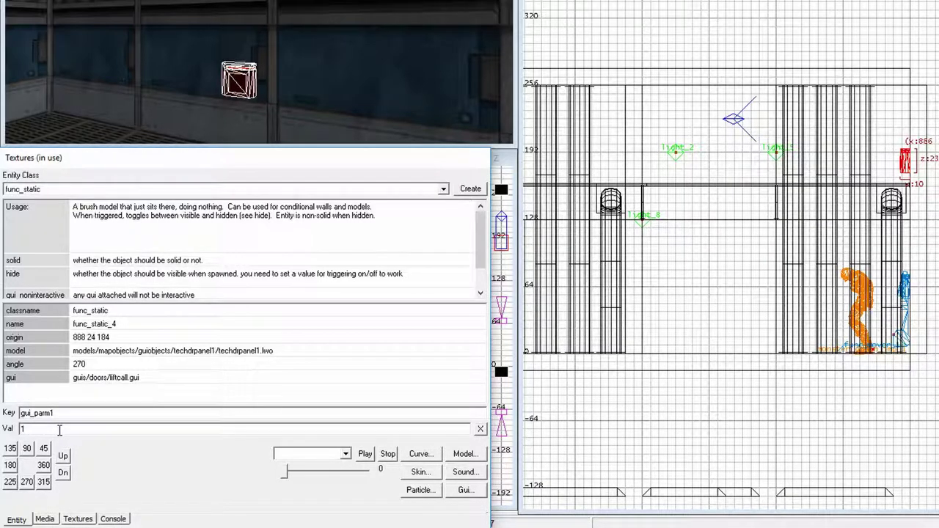
{"action": "key", "text": "Return"}
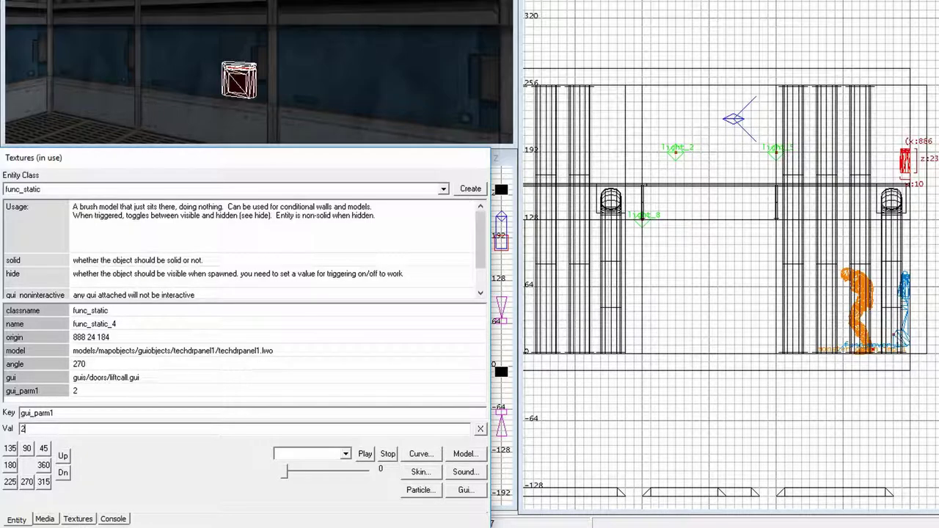
{"action": "key", "text": "Escape"}
Connect the lower-floor call panel to the lift stand so that it targets the elevator, then clear the selection
{"action": "key", "text": "Down"}
{"action": "key", "text": "Down"}
{"action": "key", "text": "Down"}
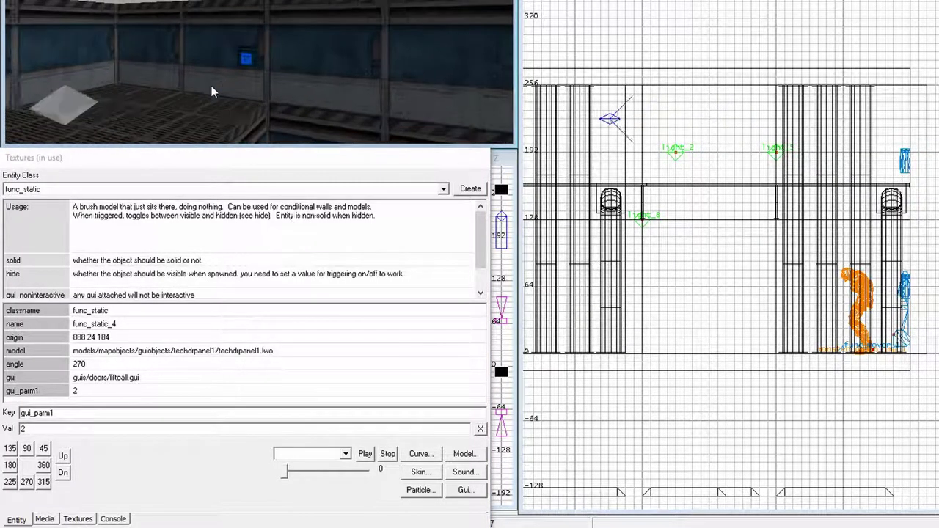
{"action": "key", "text": "Right"}
{"action": "key", "text": "Left"}
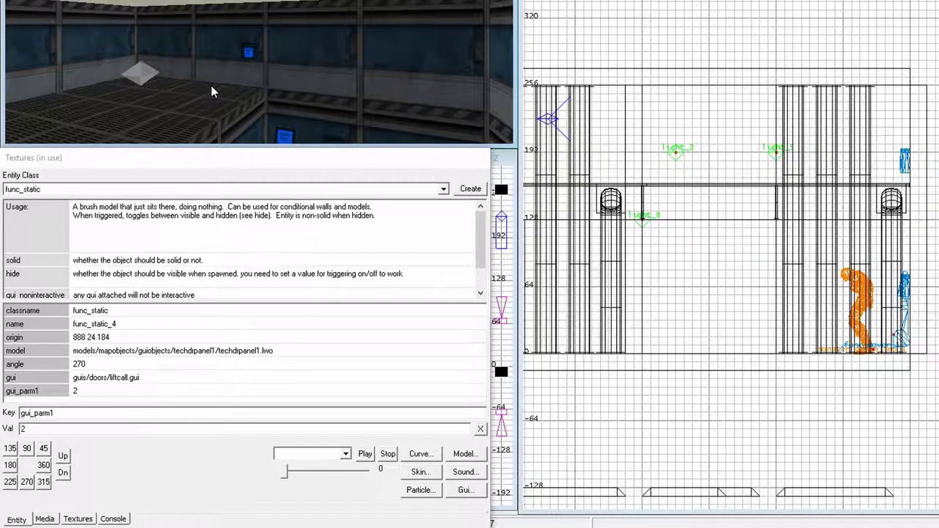
{"action": "key", "text": "c"}
{"action": "key", "text": "c"}
{"action": "key", "text": "Up"}
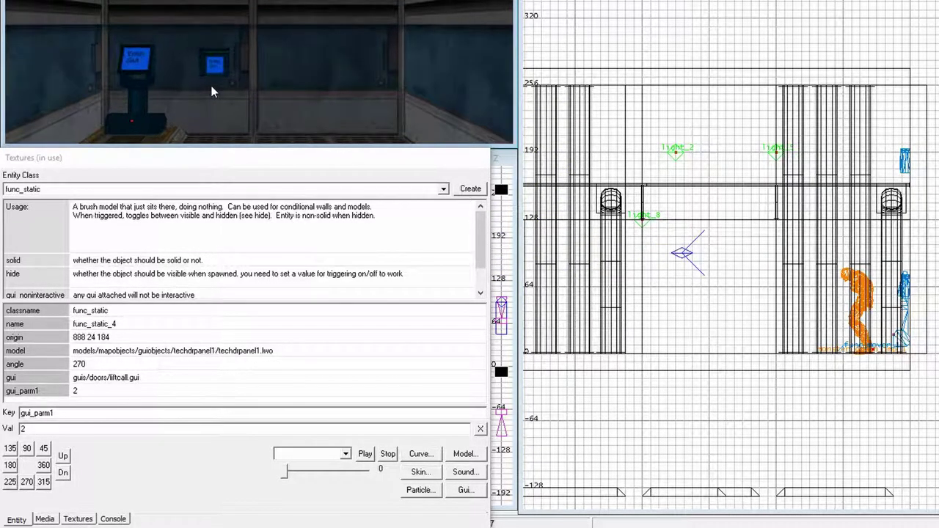
{"action": "key", "text": "Down"}
{"action": "key", "text": "c"}
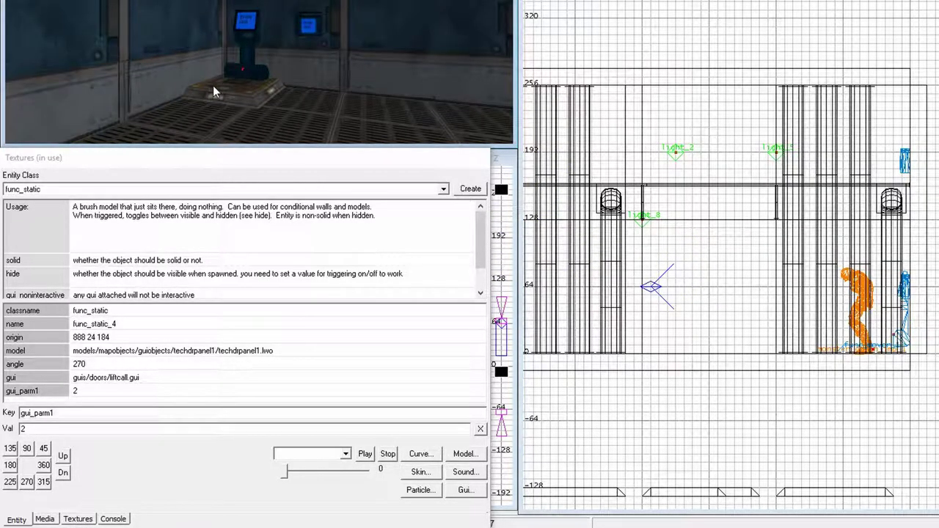
{"action": "left_click", "coordinate": [308, 33], "text": "shift"}
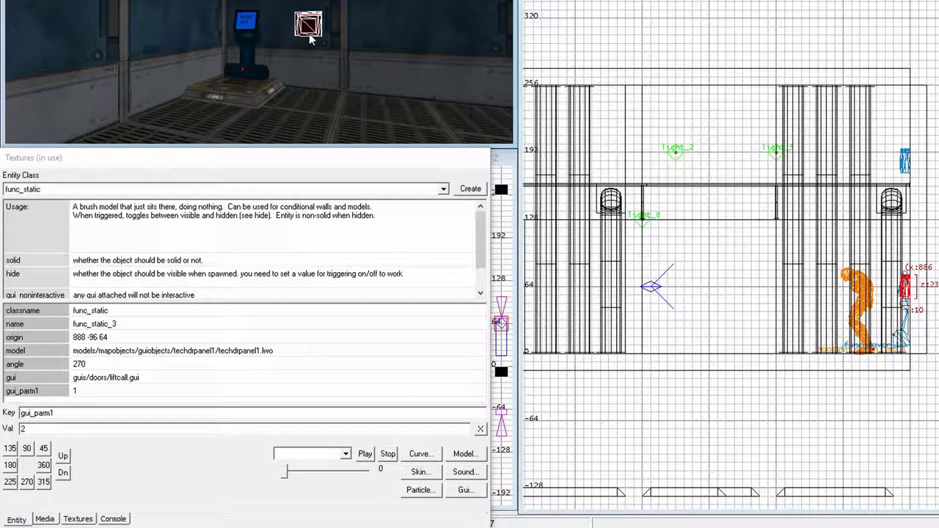
{"action": "left_click", "coordinate": [260, 68], "text": "shift"}
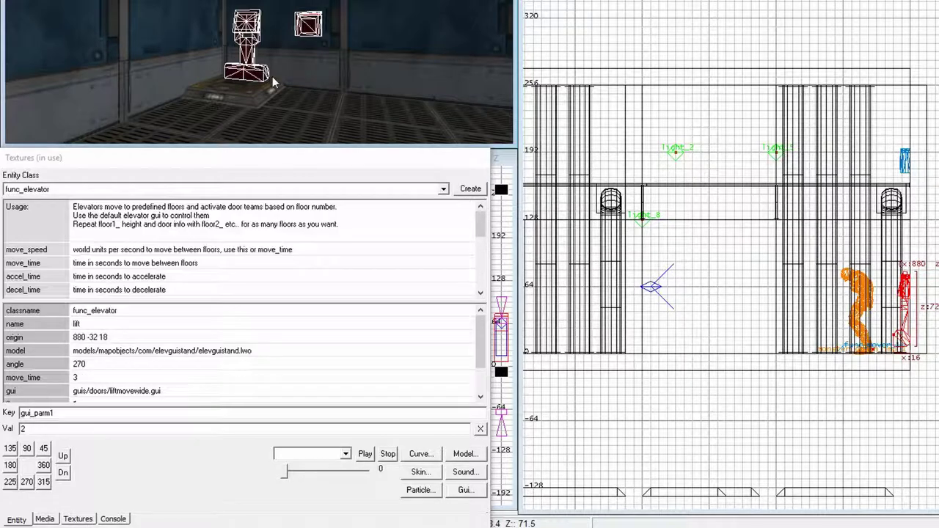
{"action": "key", "text": "ctrl+k"}
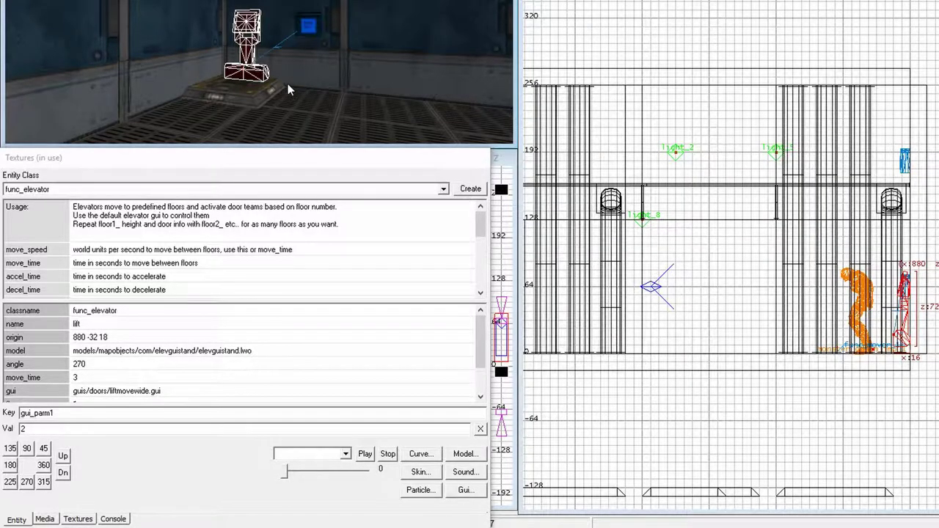
{"action": "key", "text": "Escape"}
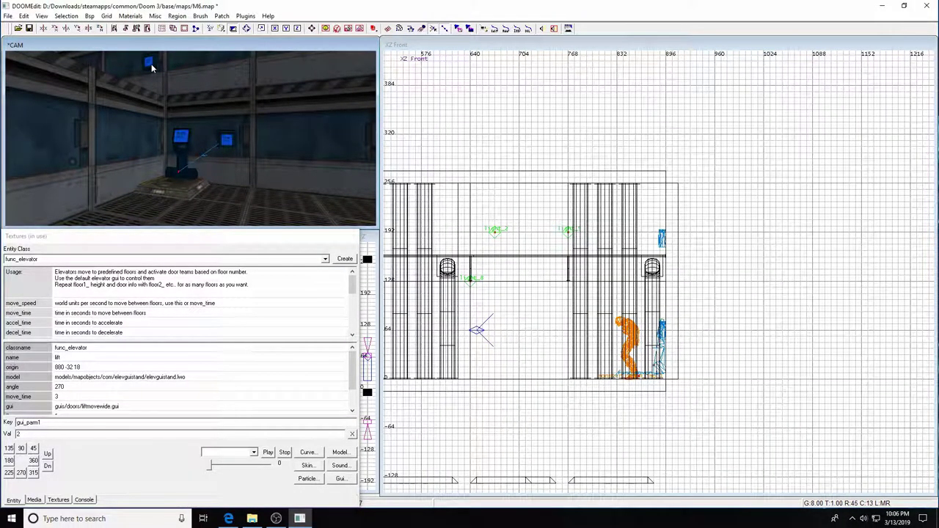
Select the upper-floor call panel and add the key target with value lift
{"action": "left_click", "coordinate": [151, 64], "text": "shift"}
{"action": "left_click", "coordinate": [46, 423]}
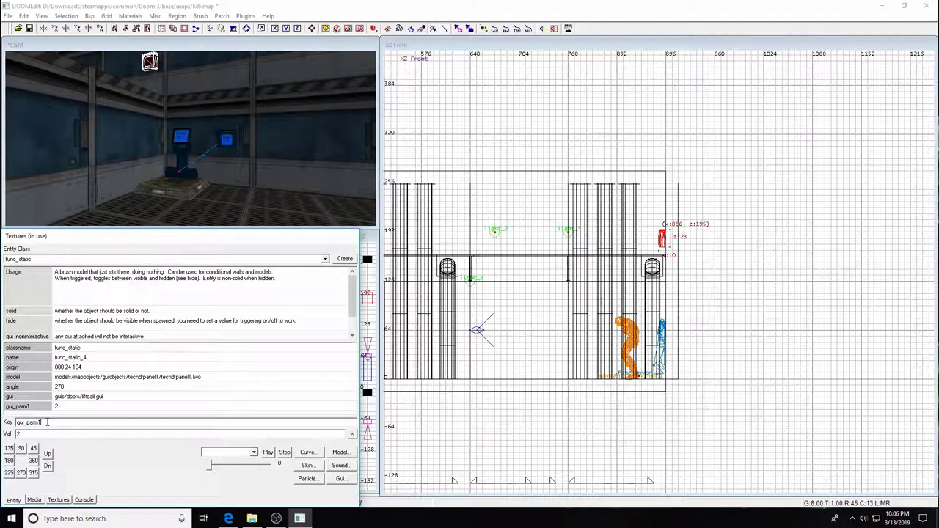
{"action": "key", "text": "BackSpace"}
{"action": "type", "text": "lift"}
{"action": "key", "text": "Return"}
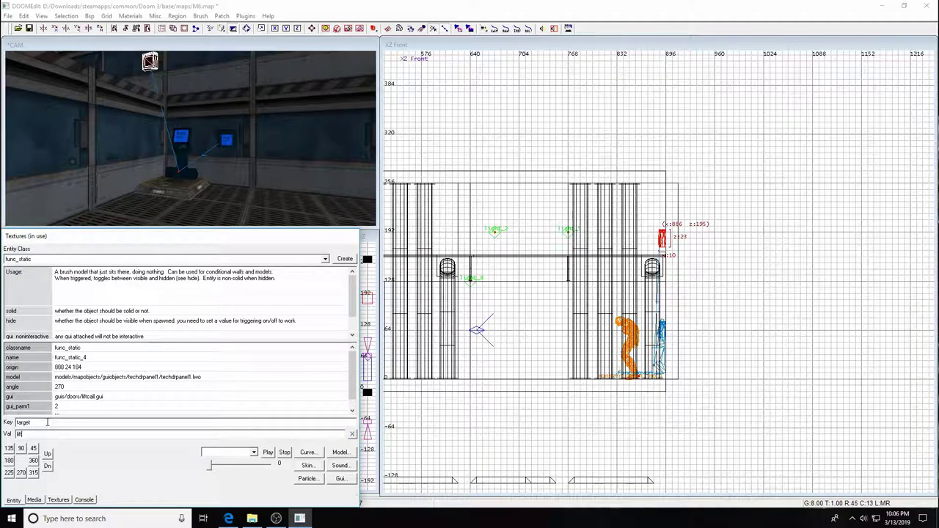
Save the M6 map with nothing selected and compile it with the standard bsp option
{"action": "key", "text": "Escape"}
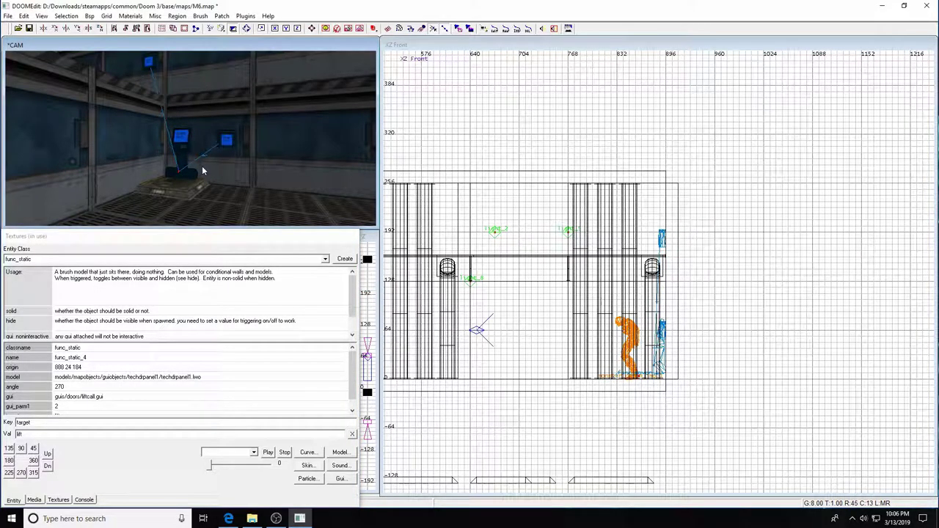
{"action": "key", "text": "ctrl+s"}
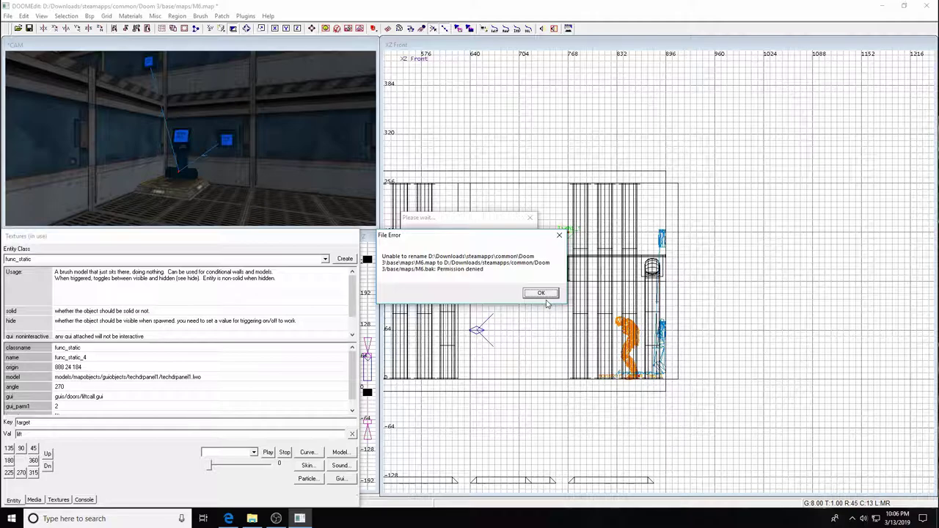
{"action": "left_click", "coordinate": [541, 294]}
{"action": "left_click", "coordinate": [89, 15]}
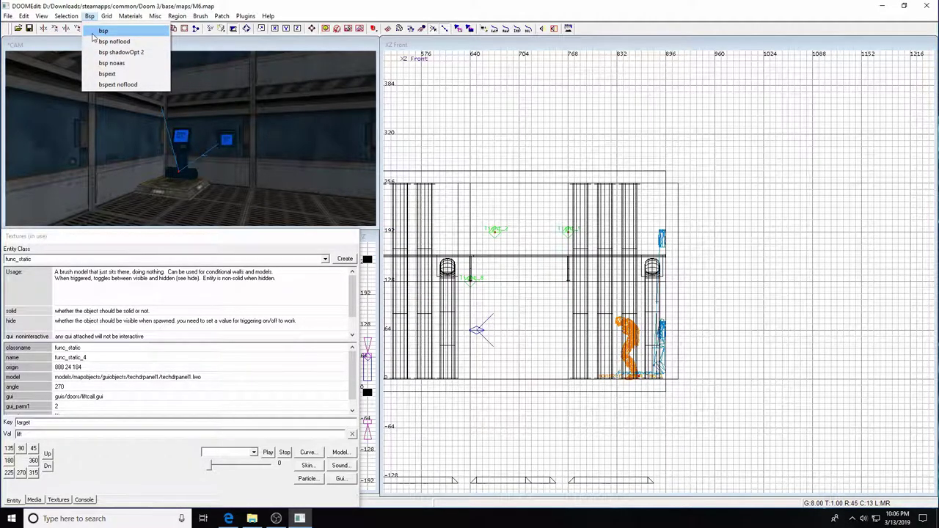
{"action": "left_click", "coordinate": [101, 31]}
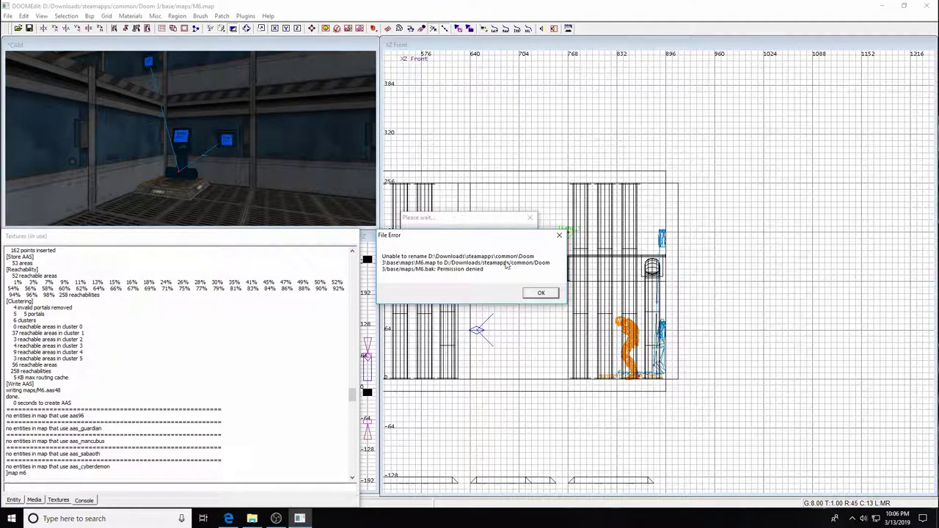
{"action": "left_click", "coordinate": [541, 293]}
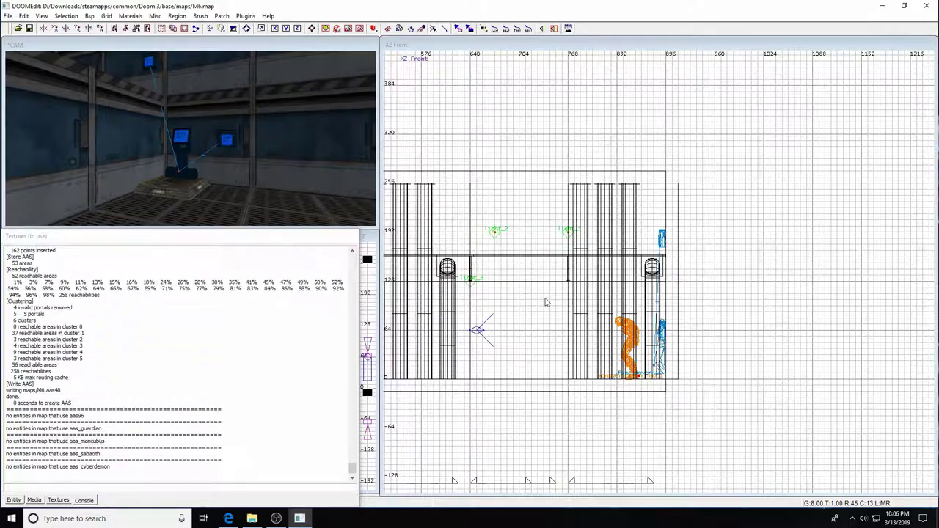
Switch to the DOOM 3 game and load the compiled map with the console command map m6
{"action": "key", "text": "F2"}
{"action": "key", "text": "grave"}
{"action": "key", "text": "Up"}
{"action": "key", "text": "Up"}
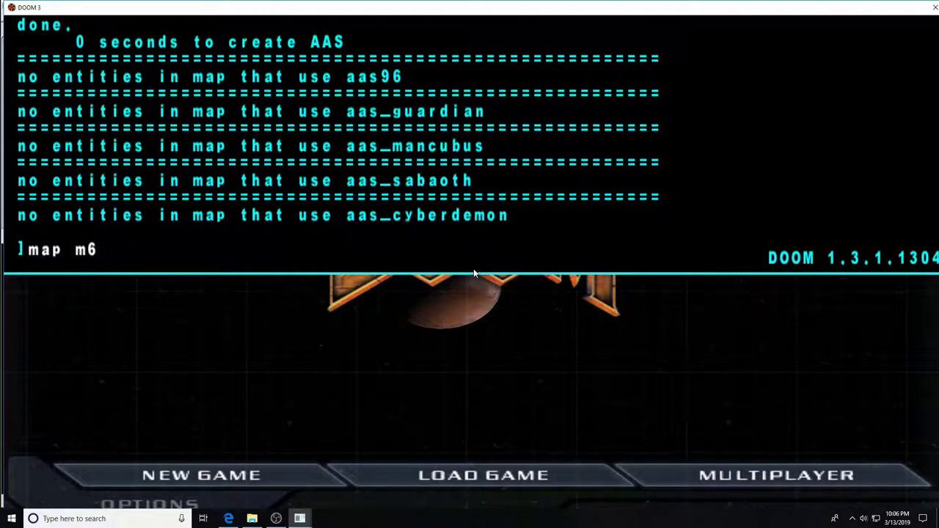
{"action": "key", "text": "Return"}
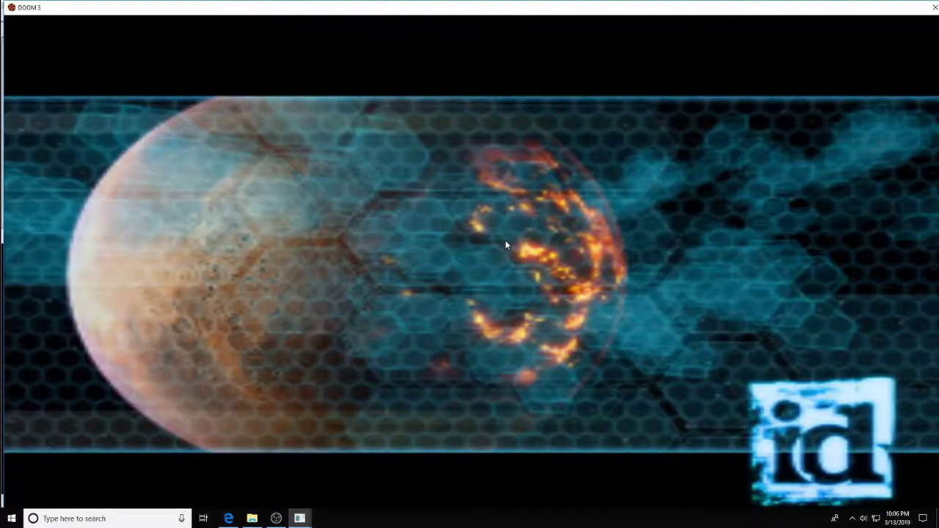
Walk onto the lift and test its onboard control panel by raising the lift and lowering it again
{"action": "key", "text": "w"}
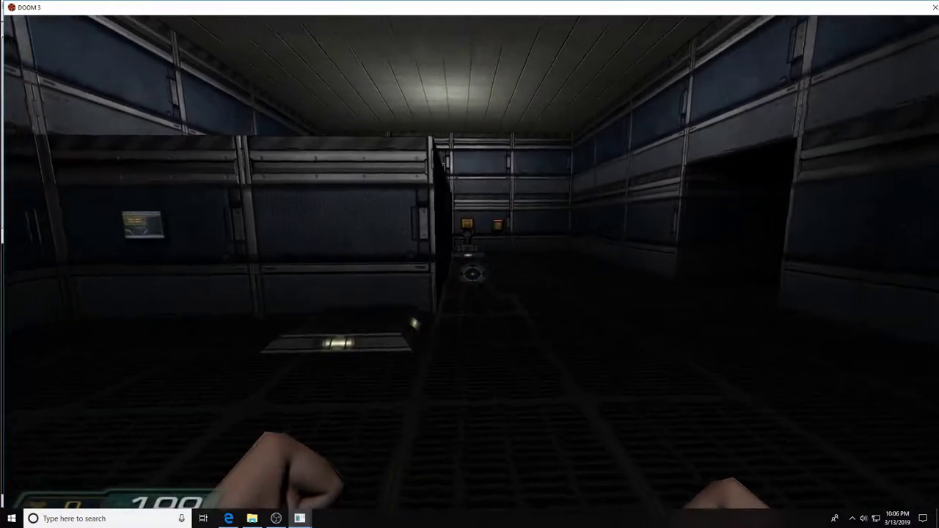
{"action": "key", "text": "w"}
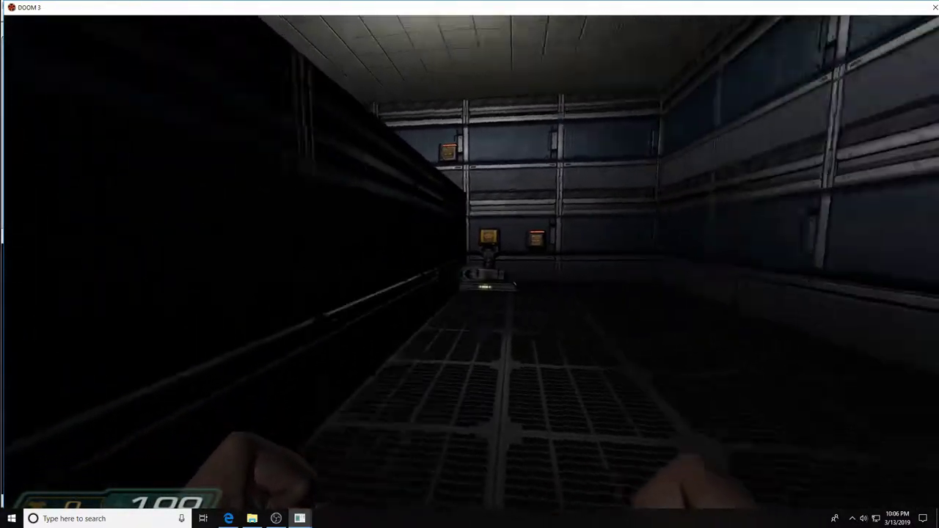
{"action": "key", "text": "w"}
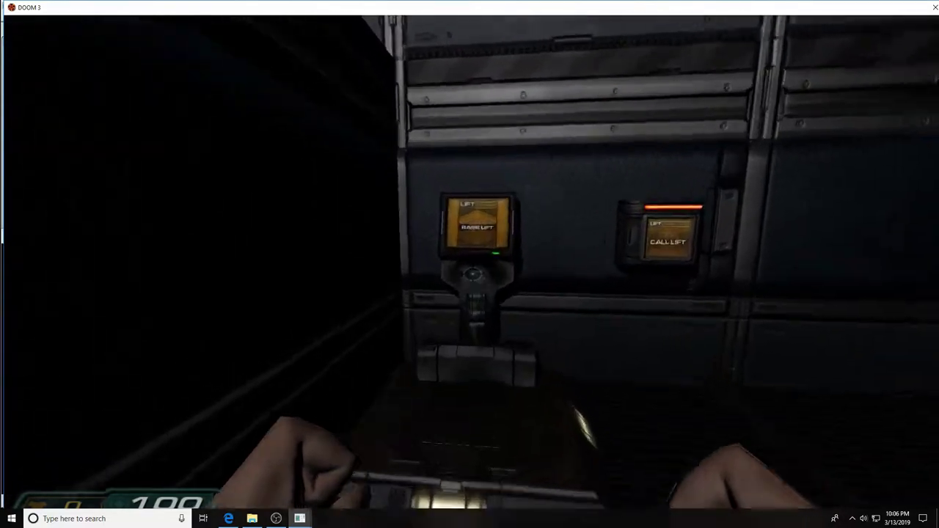
{"action": "key", "text": "w"}
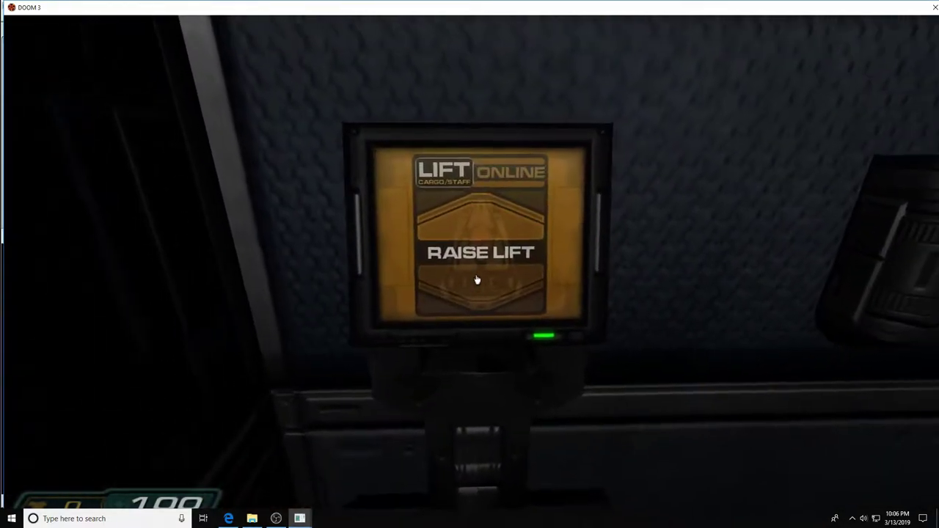
{"action": "key", "text": "w"}
{"action": "left_click", "coordinate": [473, 272]}
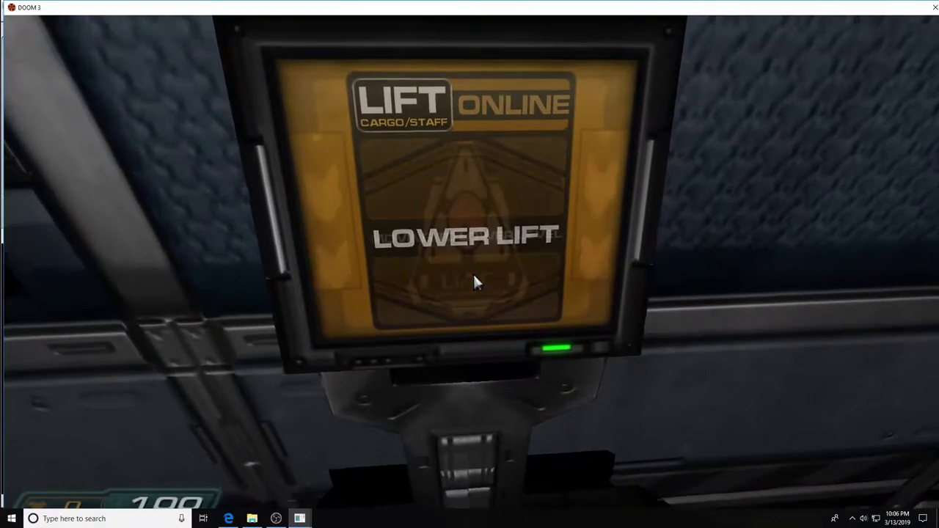
{"action": "left_click", "coordinate": [472, 272]}
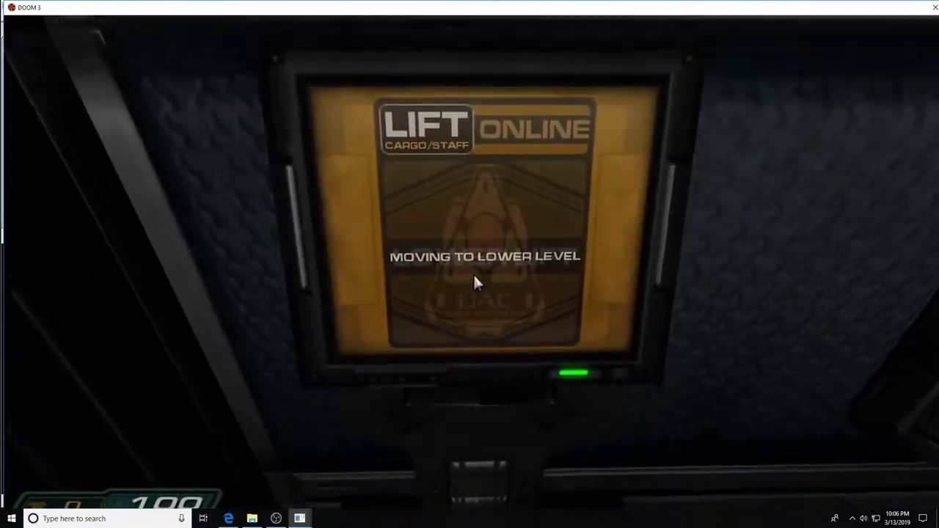
Leave the lift at the lower level, go to the upper floor, and call the lift from the upper-level call panel
{"action": "key", "text": "s"}
{"action": "key", "text": "w"}
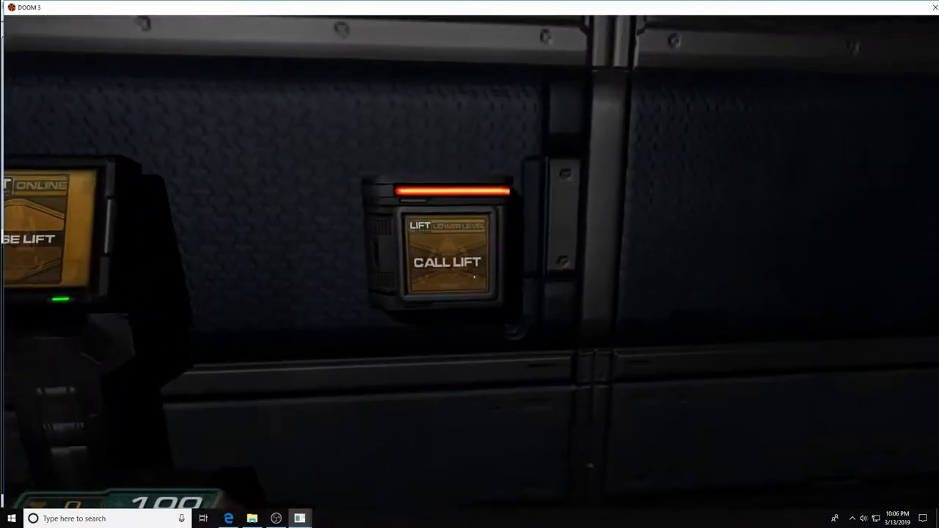
{"action": "key", "text": "w"}
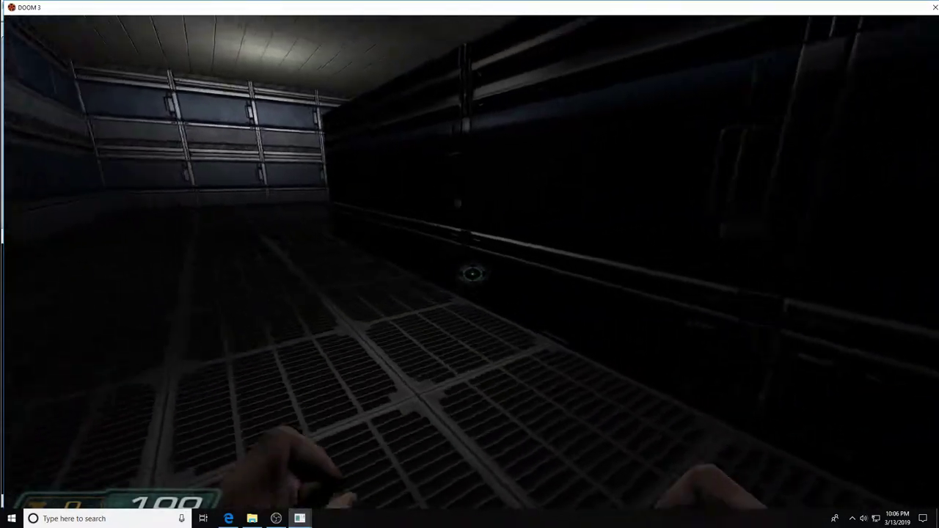
{"action": "key", "text": "w"}
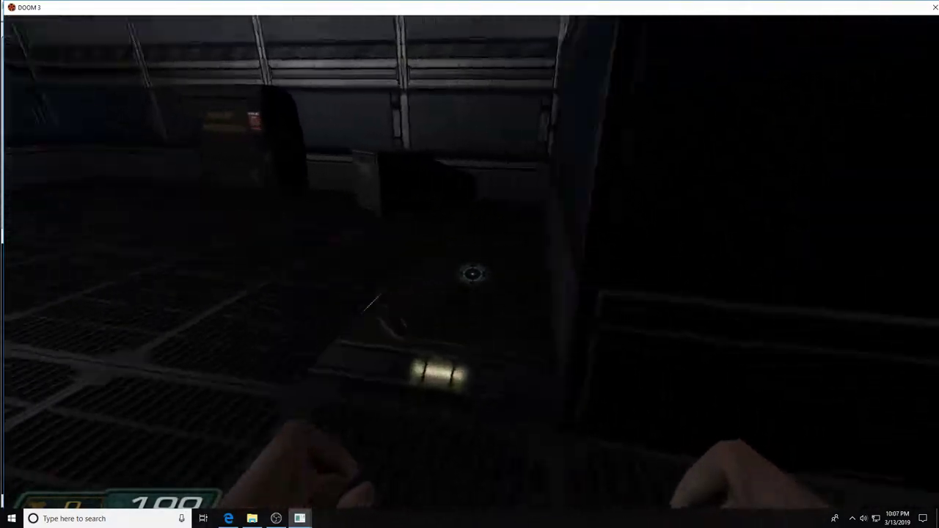
{"action": "key", "text": "w"}
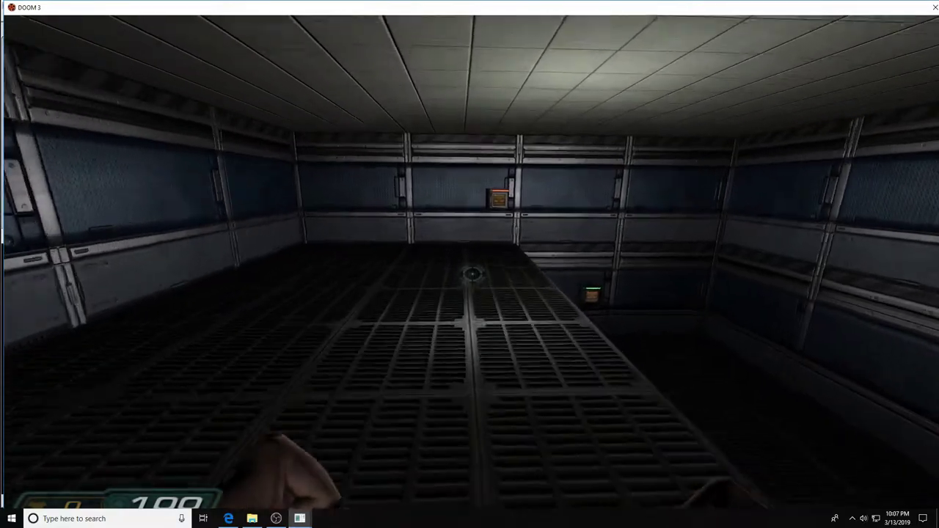
{"action": "key", "text": "w"}
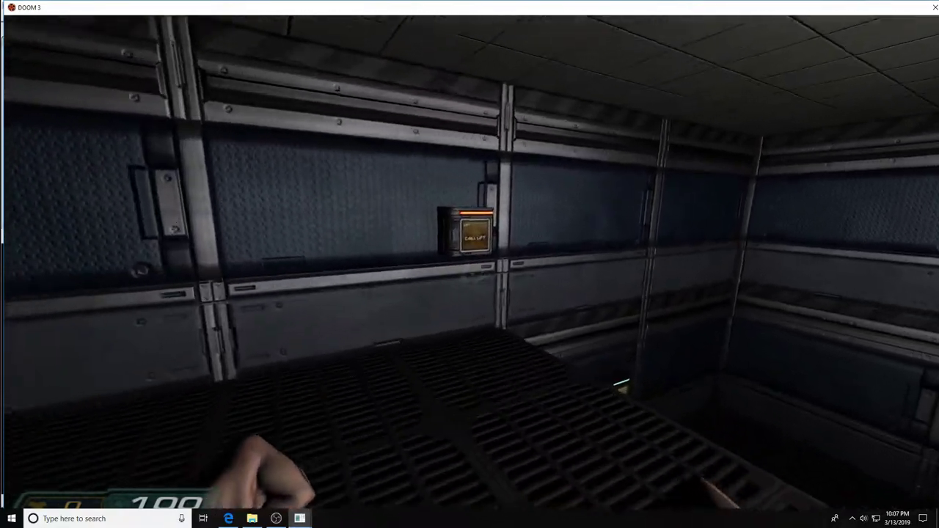
{"action": "key", "text": "w"}
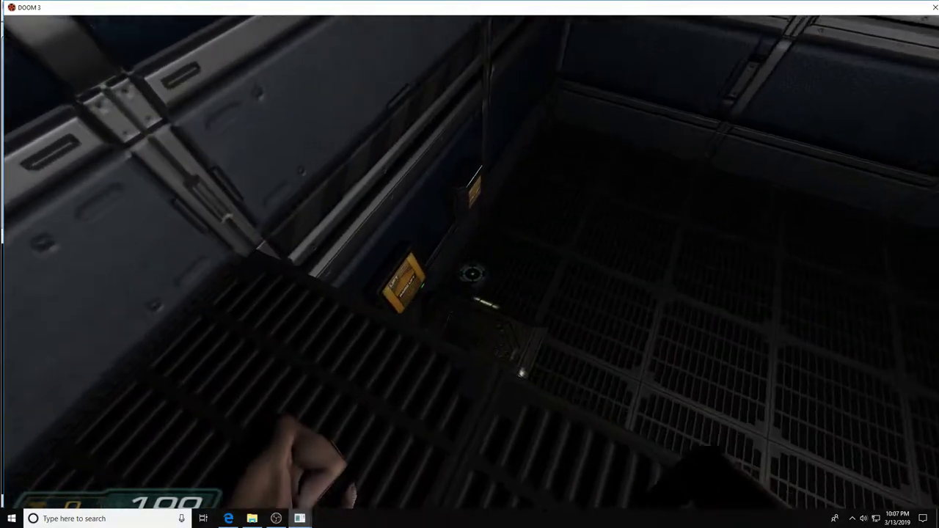
{"action": "key", "text": "w"}
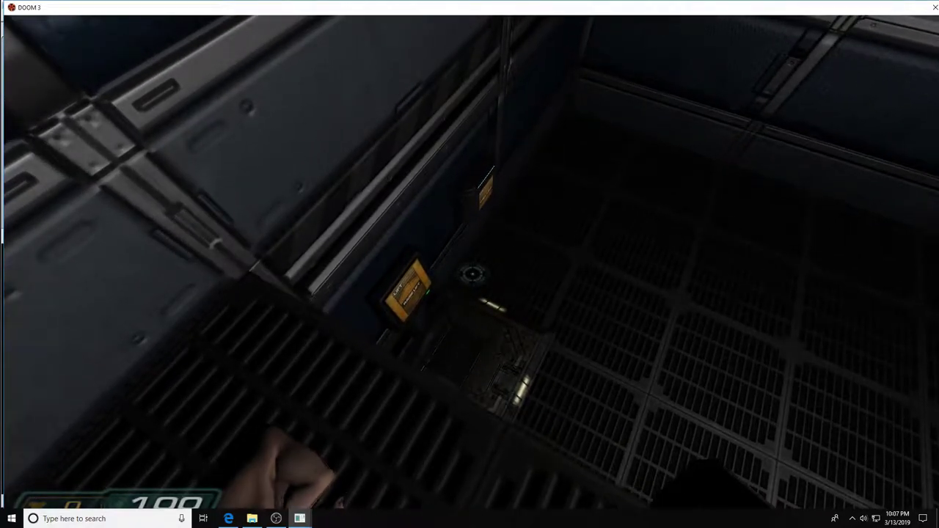
{"action": "key", "text": "s"}
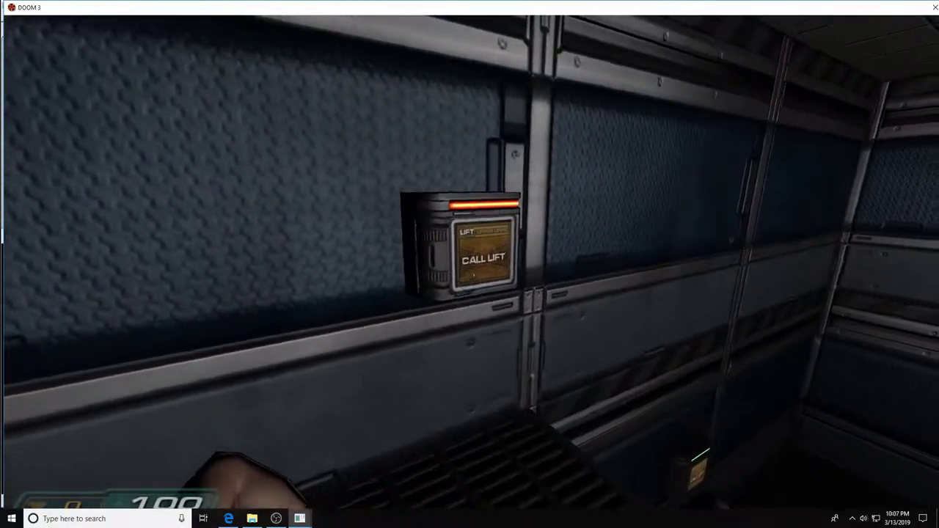
{"action": "left_click", "coordinate": [484, 257]}
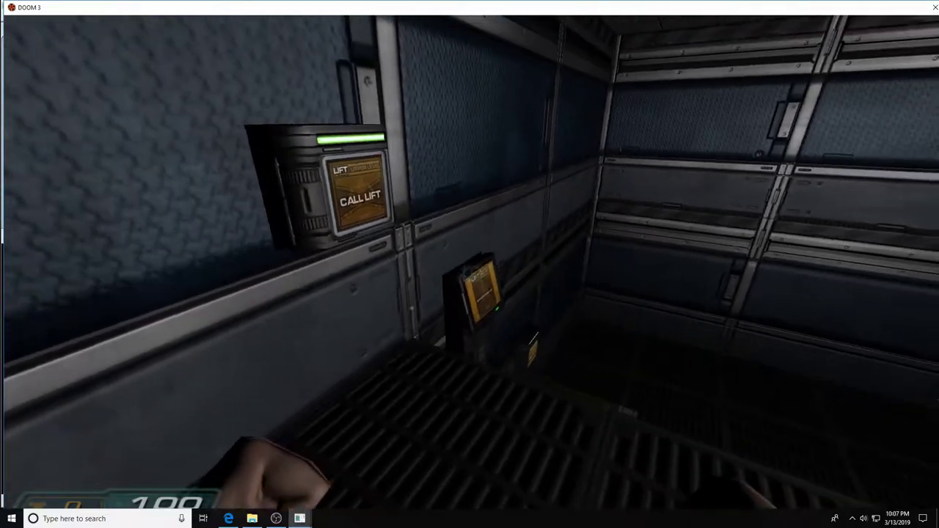
Board the lift at the upper floor, send it down and back up from its onboard panel, and step off onto the lower floor
{"action": "key", "text": "w"}
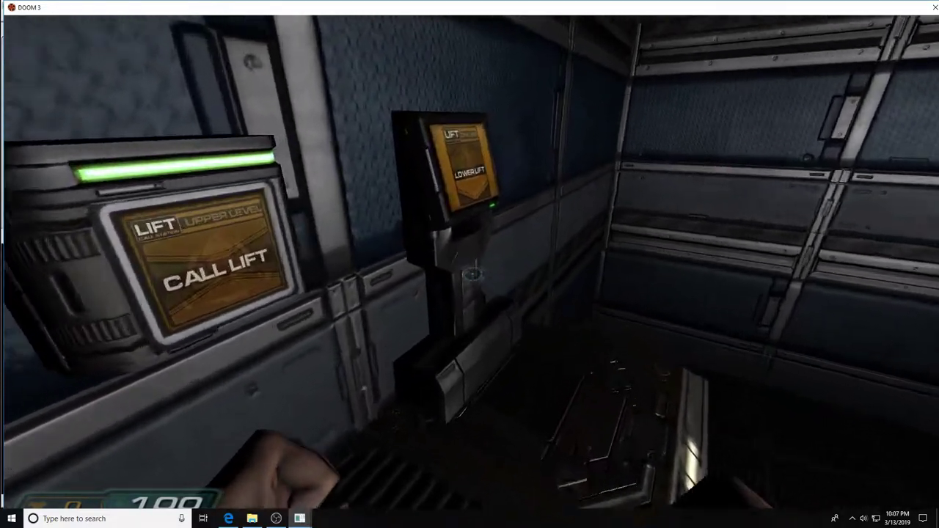
{"action": "key", "text": "w"}
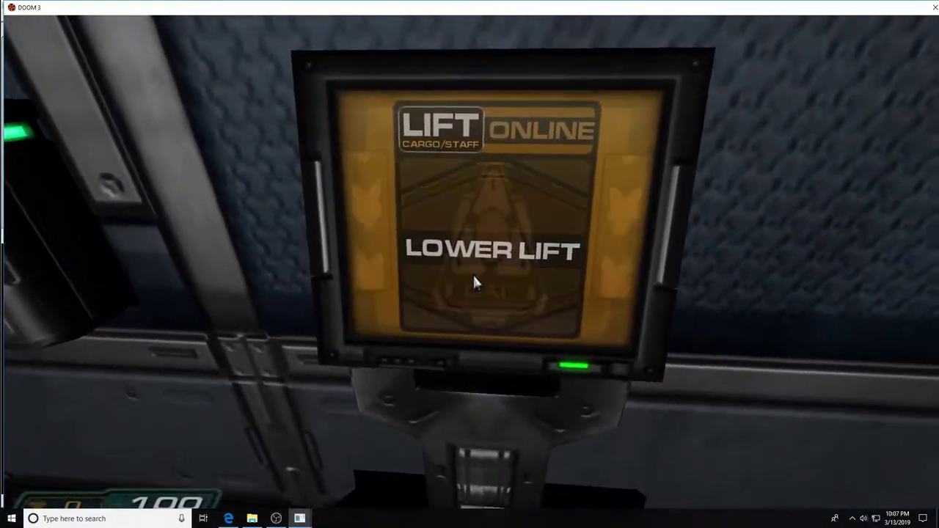
{"action": "left_click", "coordinate": [473, 272]}
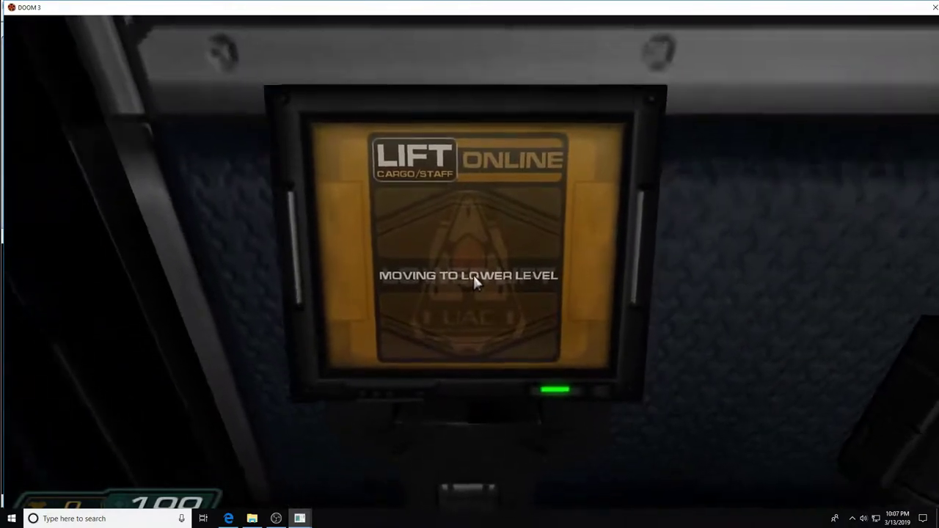
{"action": "left_click", "coordinate": [472, 278]}
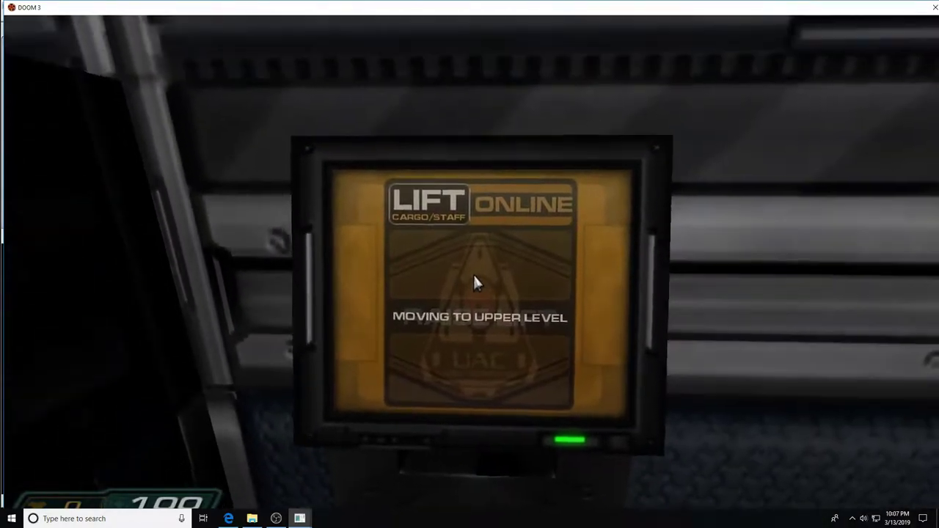
{"action": "key", "text": "s"}
{"action": "key", "text": "w"}
{"action": "key", "text": "s"}
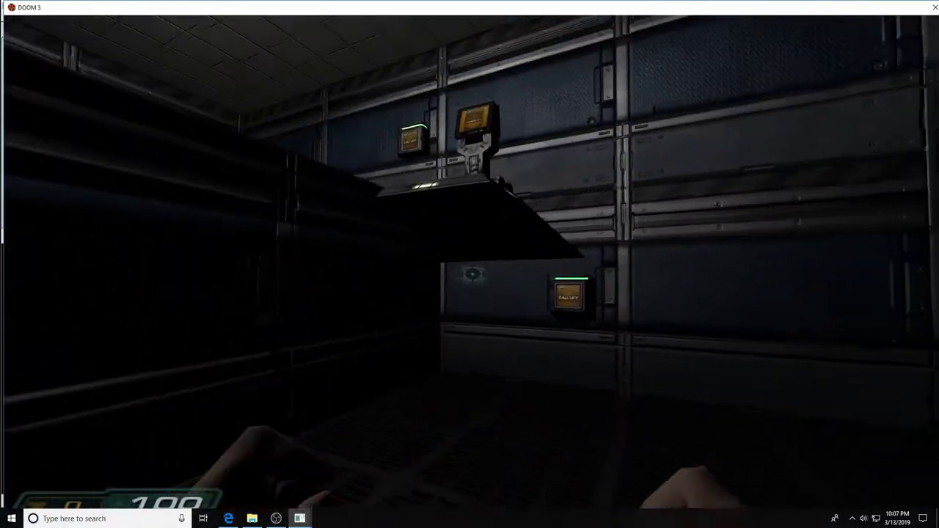
Call the lift down from the lower-level call panel and back away from the descending platform
{"action": "key", "text": "w"}
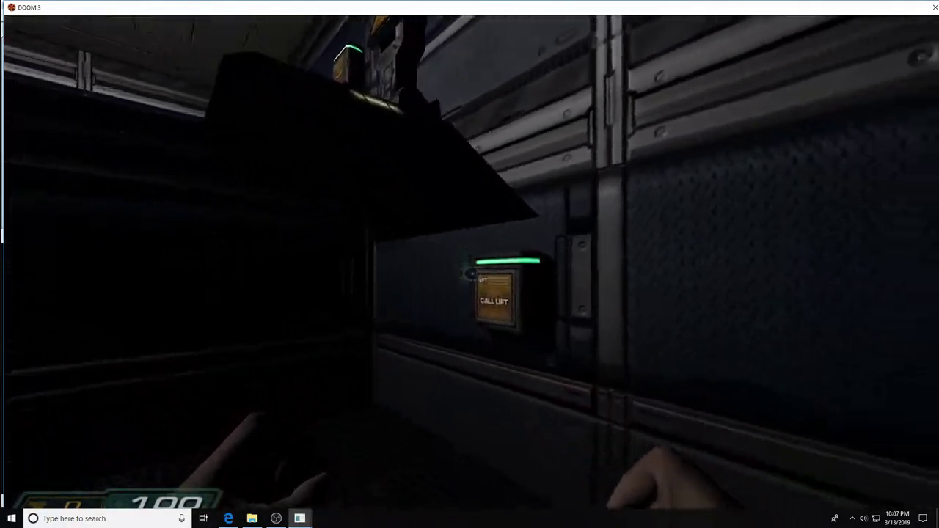
{"action": "key", "text": "w"}
{"action": "left_click", "coordinate": [473, 277]}
{"action": "key", "text": "s"}
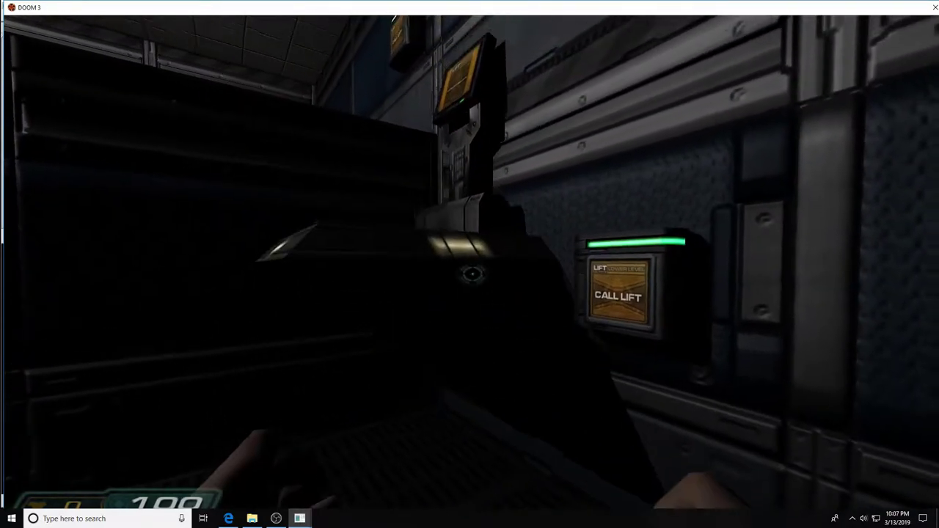
Board the lowered lift, raise it to the upper level, and step off to inspect the raised platform from below
{"action": "key", "text": "a"}
{"action": "key", "text": "w"}
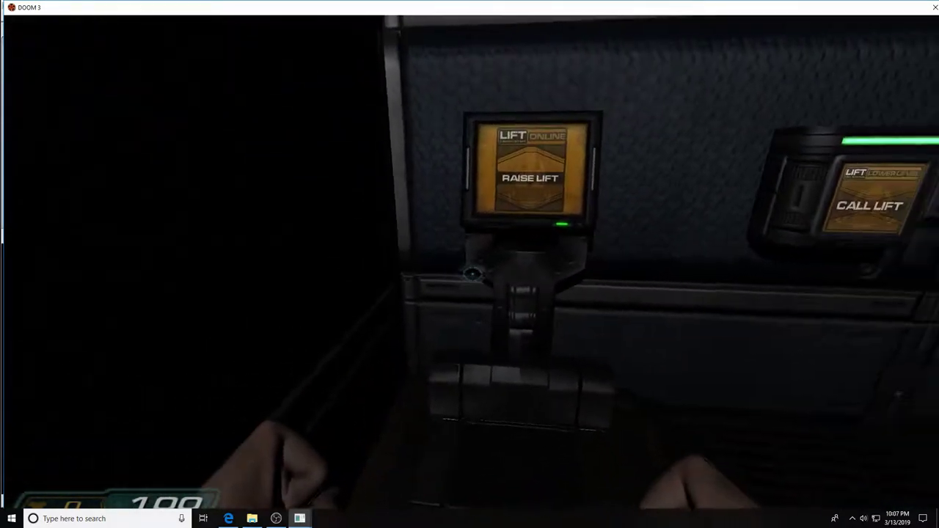
{"action": "key", "text": "w"}
{"action": "left_click", "coordinate": [473, 274]}
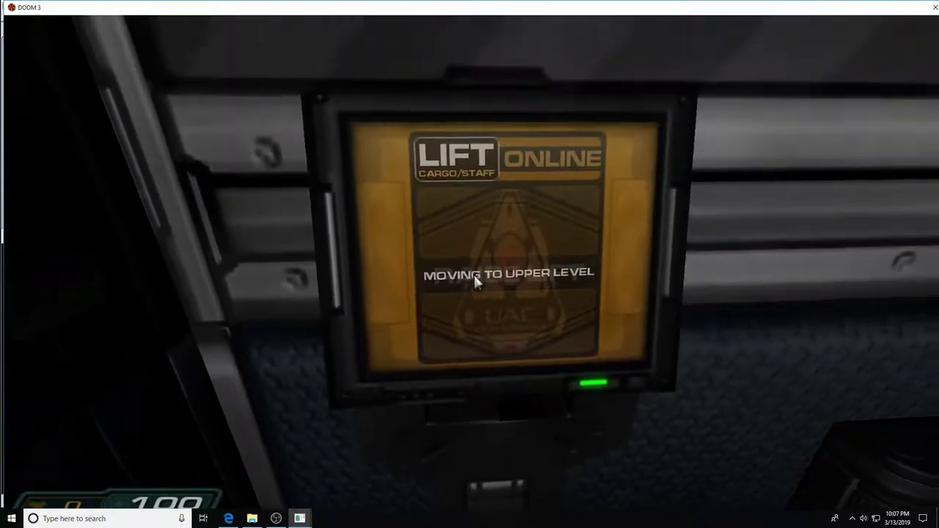
{"action": "key", "text": "s"}
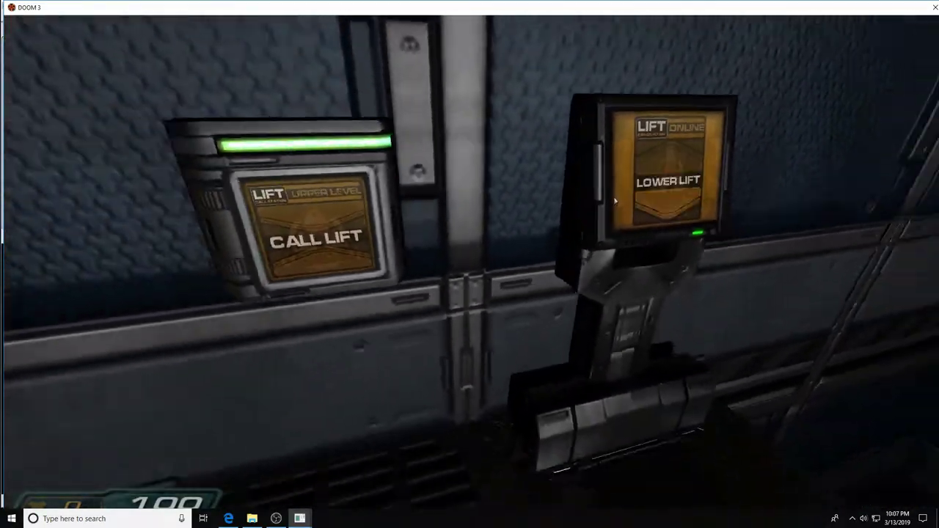
{"action": "key", "text": "s"}
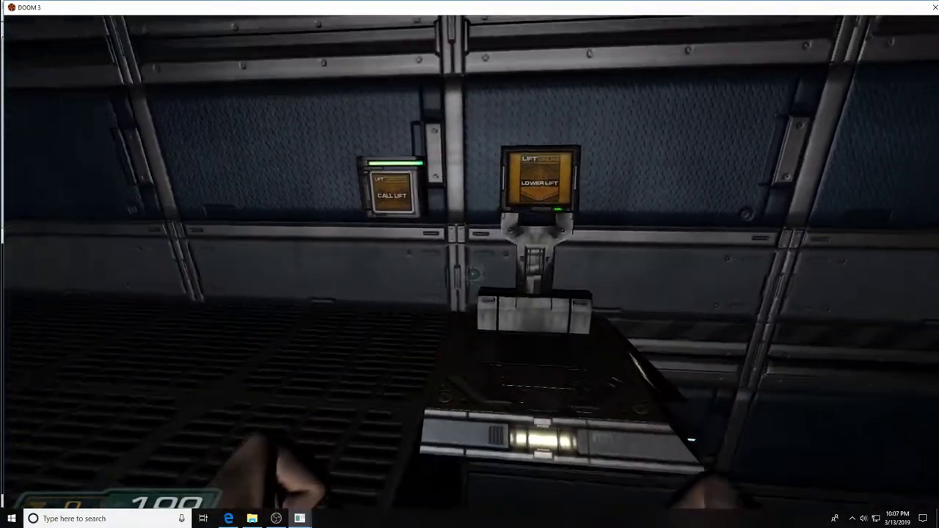
{"action": "key", "text": "s"}
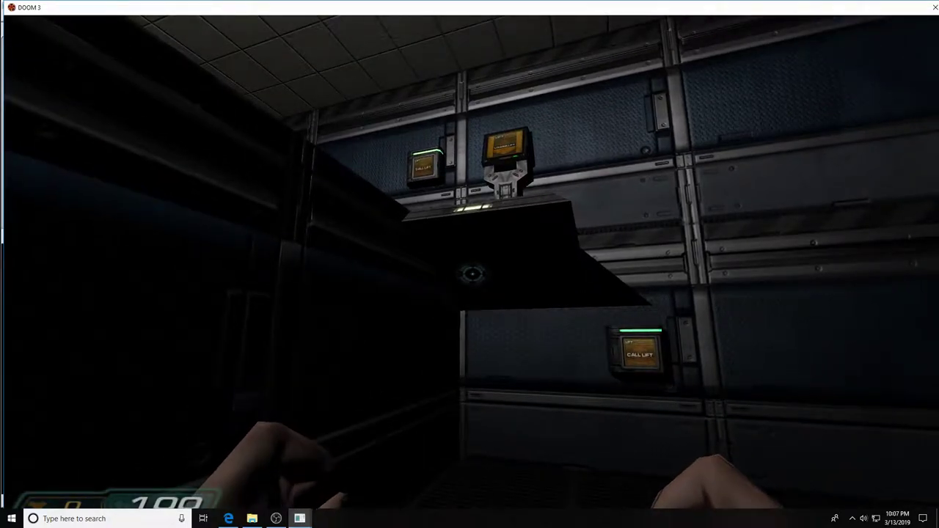
{"action": "key", "text": "w"}
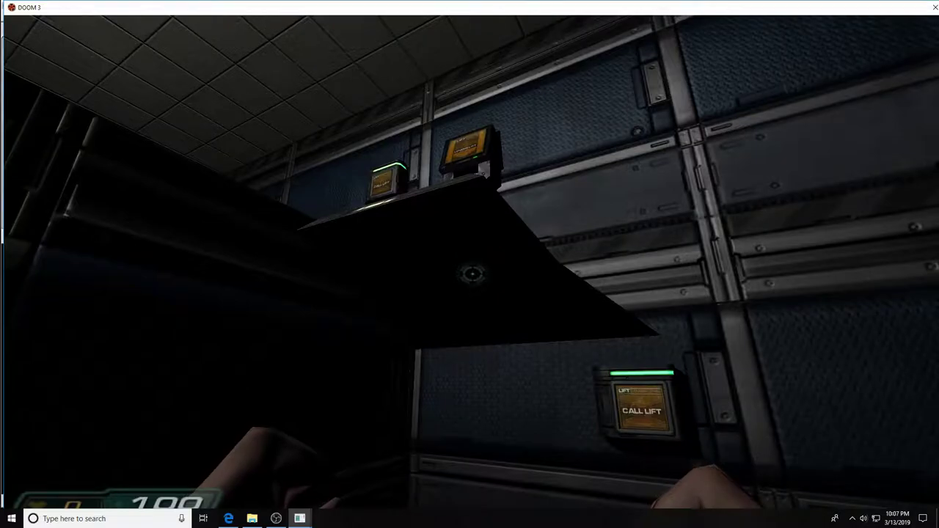
Call the lift down from the lower-level call panel and walk around the lower floor to inspect the platforms
{"action": "key", "text": "w"}
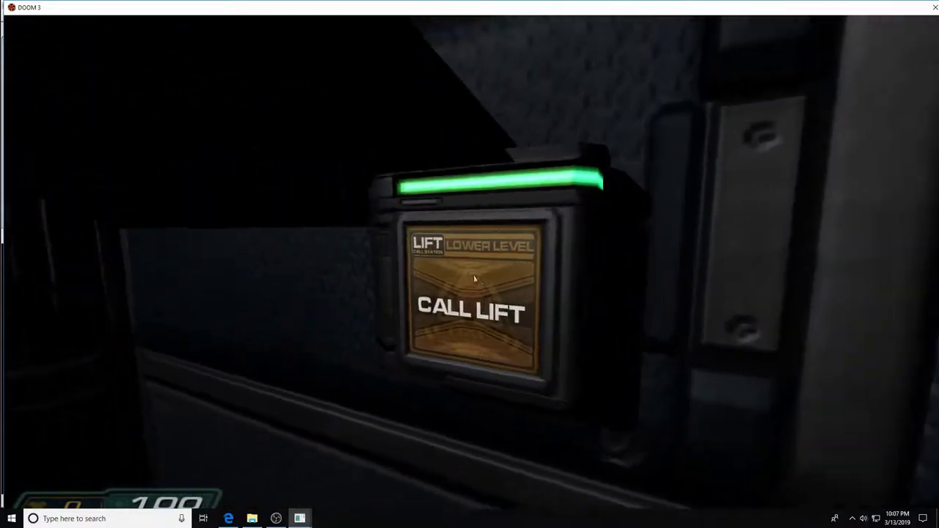
{"action": "key", "text": "s"}
{"action": "key", "text": "s"}
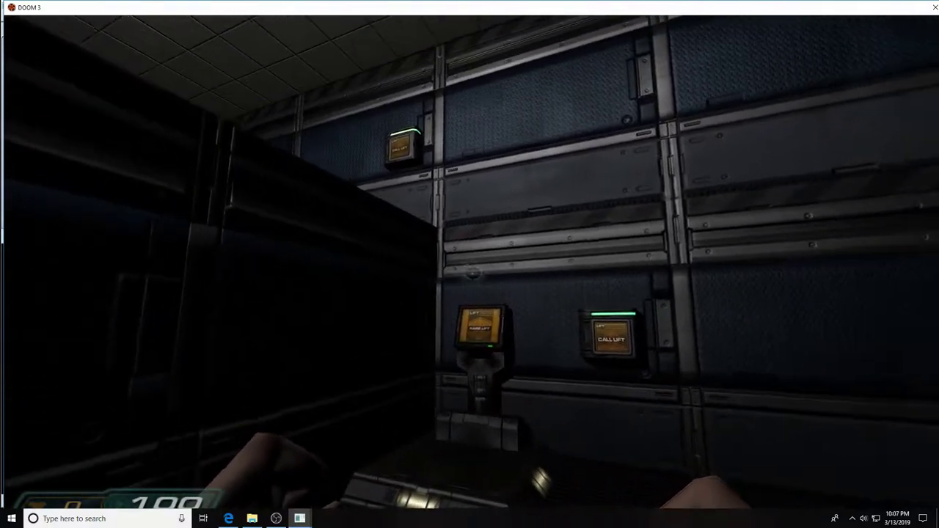
{"action": "key", "text": "w"}
{"action": "key", "text": "w"}
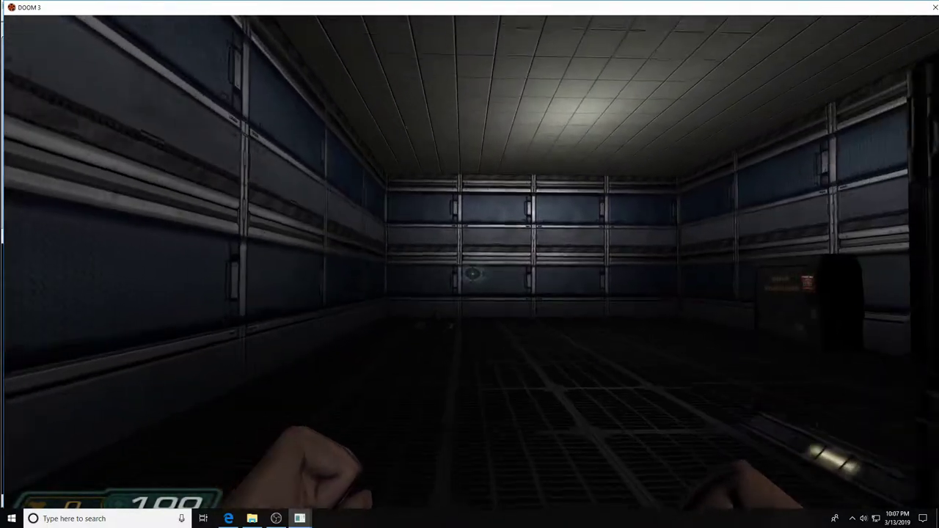
{"action": "key", "text": "w"}
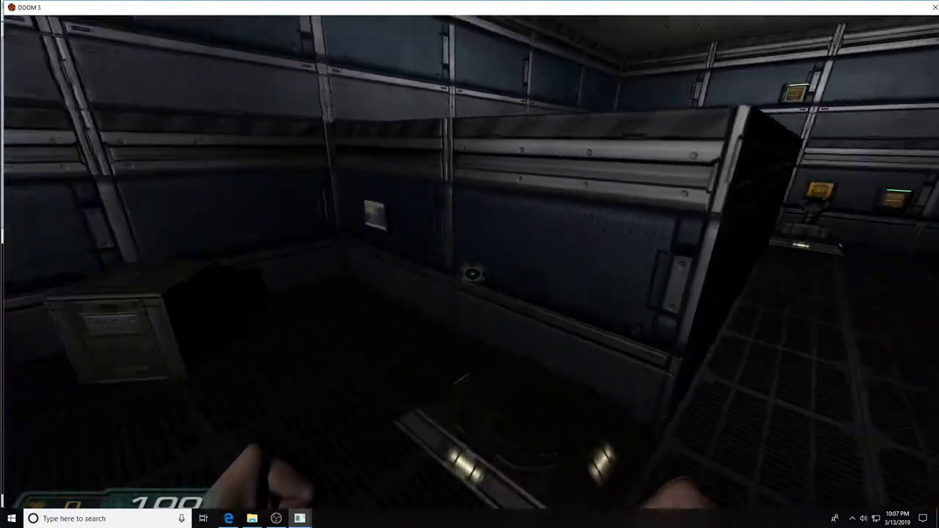
{"action": "key", "text": "s"}
{"action": "key", "text": "w"}
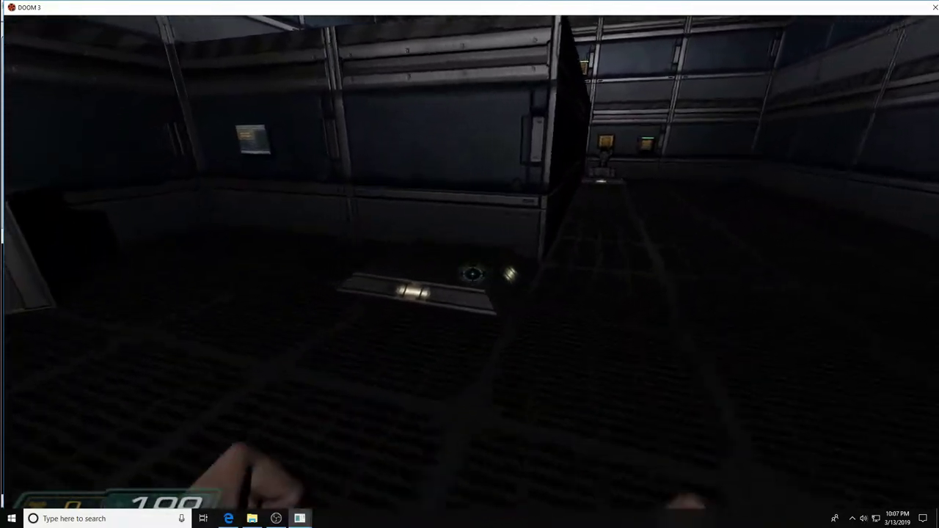
Exit the game test by running the quit command in the console
{"action": "key", "text": "ctrl+alt+grave"}
{"action": "type", "text": "quit"}
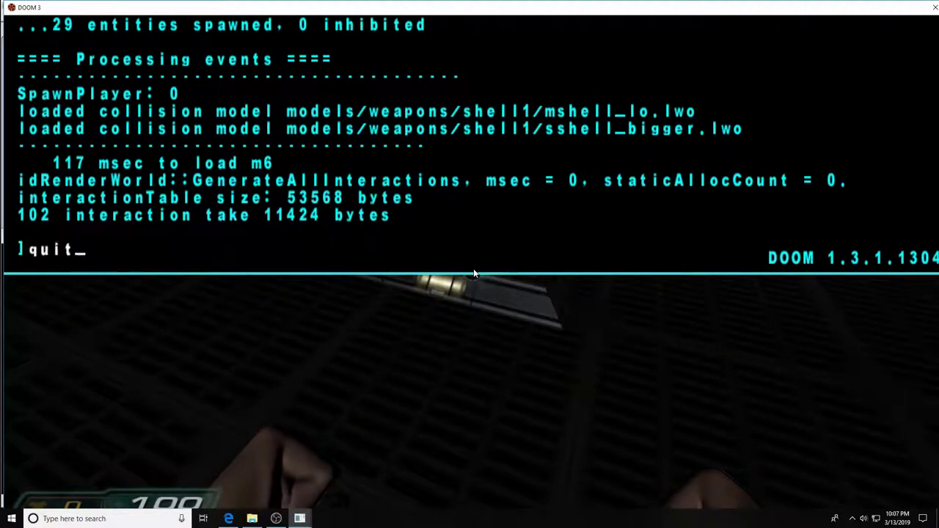
{"action": "key", "text": "Return"}
Examine the M6 map's room in the 3D view and show the entity properties of the raised grated slab
{"action": "key", "text": "Right"}
{"action": "key", "text": "Right"}
{"action": "key", "text": "Right"}
{"action": "key", "text": "Right"}
{"action": "key", "text": "Right"}
{"action": "key", "text": "Right"}
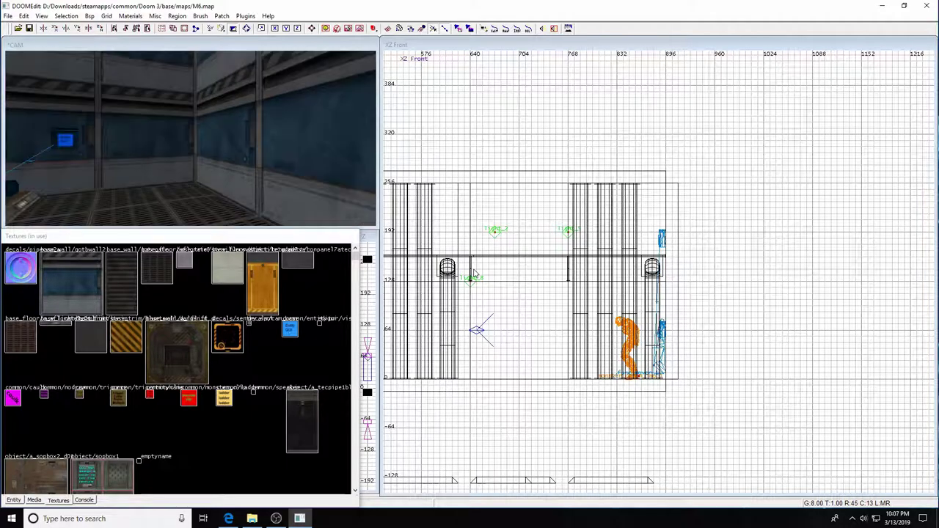
{"action": "key", "text": "Right"}
{"action": "key", "text": "Up"}
{"action": "key", "text": "Up"}
{"action": "key", "text": "Up"}
{"action": "key", "text": "Up"}
{"action": "key", "text": "Up"}
{"action": "key", "text": "Up"}
{"action": "key", "text": "Up"}
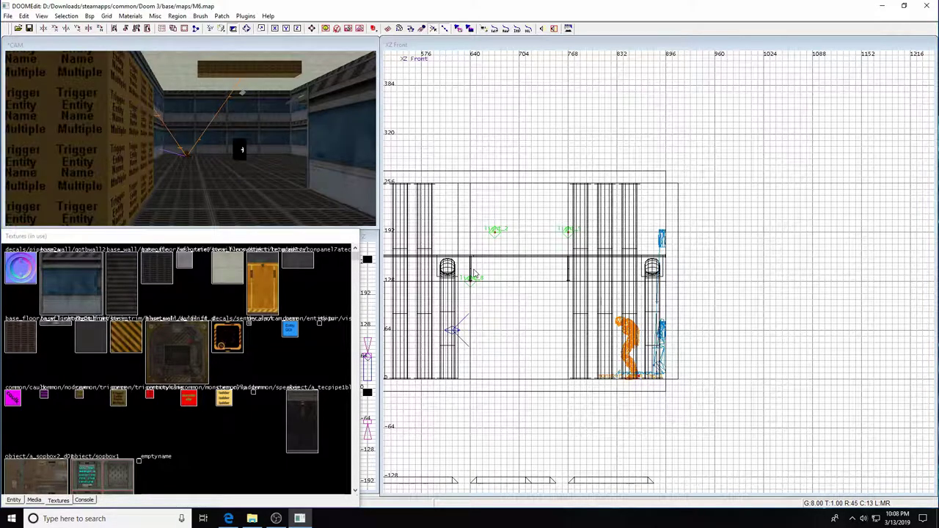
{"action": "key", "text": "Right"}
{"action": "key", "text": "Right"}
{"action": "key", "text": "Right"}
{"action": "key", "text": "Right"}
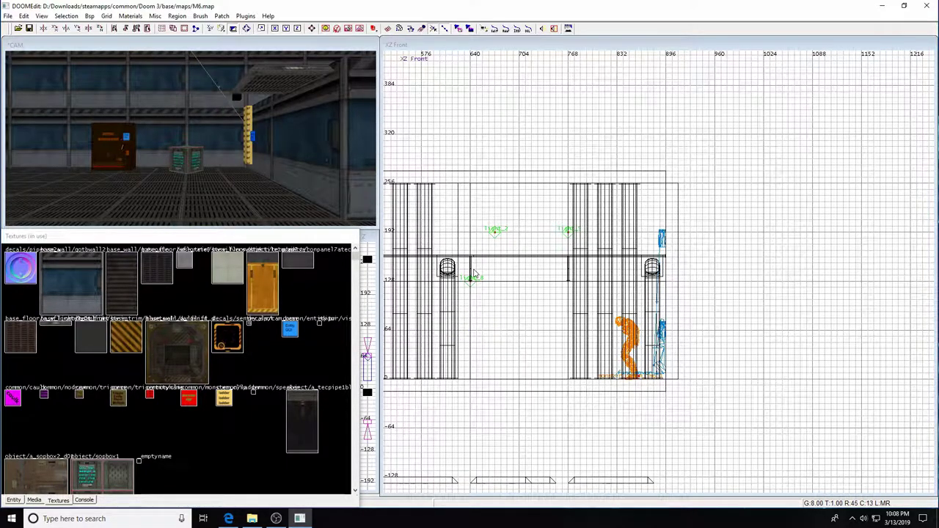
{"action": "key", "text": "Right"}
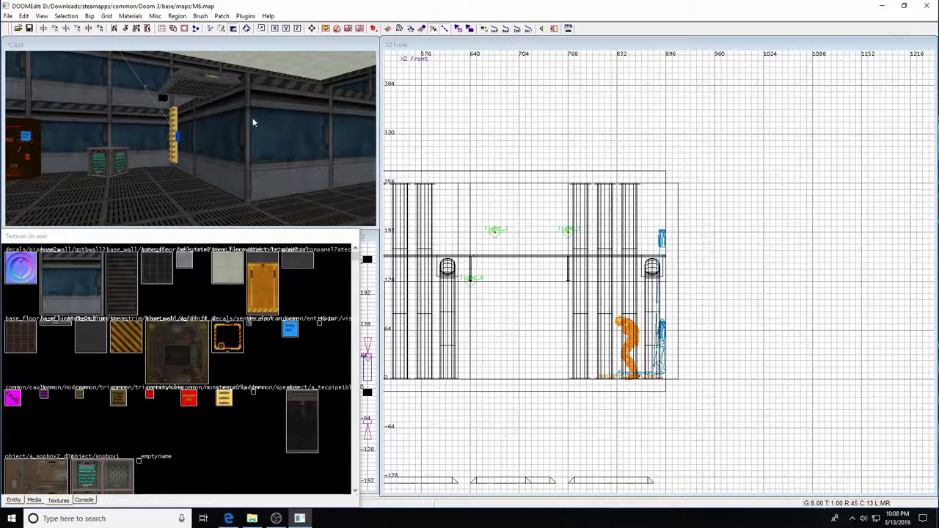
{"action": "left_click", "coordinate": [194, 95], "text": "shift"}
{"action": "left_click", "coordinate": [14, 500]}
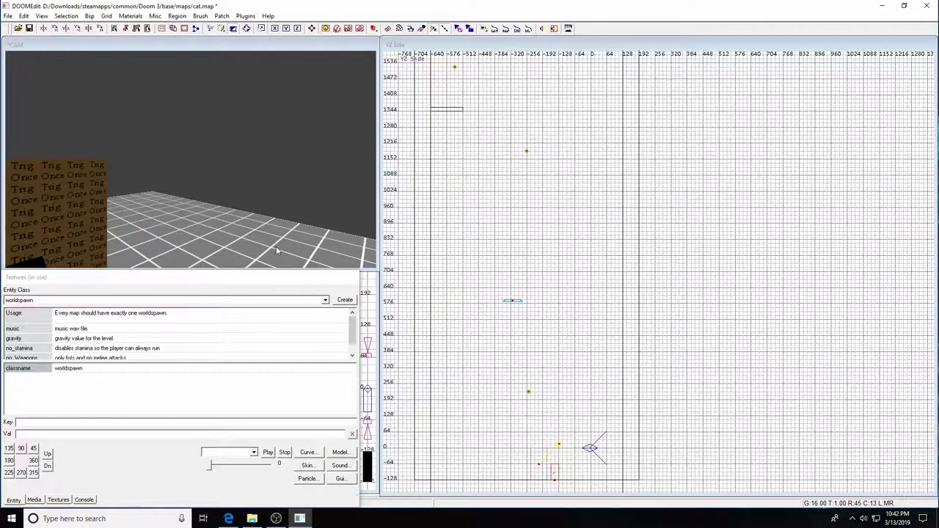
Examine the large grid-textured room of cat.map in the 3D view
{"action": "key", "text": "Right"}
{"action": "key", "text": "Right"}
{"action": "key", "text": "Down"}
{"action": "key", "text": "Down"}
{"action": "key", "text": "Left"}
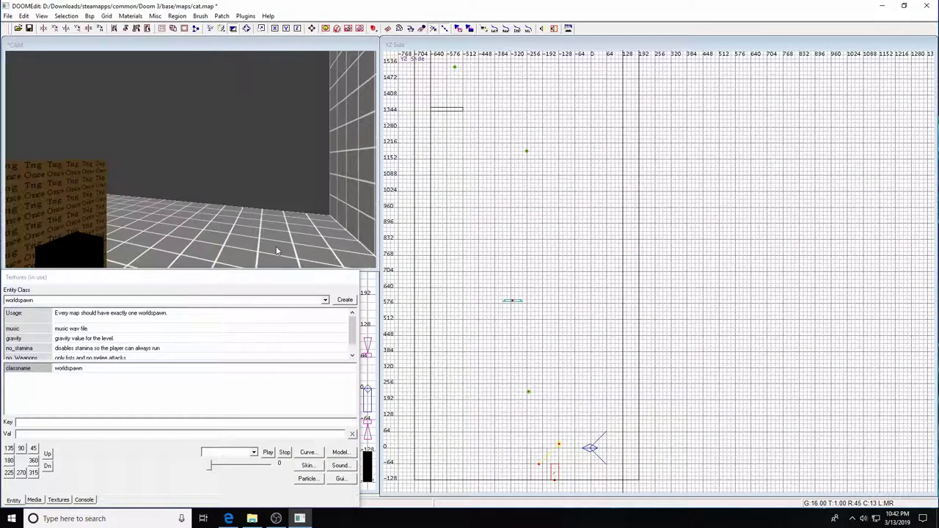
{"action": "key", "text": "Up"}
{"action": "key", "text": "Up"}
{"action": "key", "text": "Right"}
{"action": "key", "text": "Right"}
{"action": "key", "text": "Down"}
{"action": "key", "text": "Down"}
{"action": "key", "text": "Down"}
{"action": "key", "text": "Down"}
{"action": "key", "text": "Left"}
{"action": "key", "text": "Left"}
{"action": "key", "text": "Down"}
{"action": "key", "text": "Down"}
{"action": "key", "text": "Down"}
{"action": "key", "text": "Down"}
{"action": "key", "text": "Left"}
{"action": "key", "text": "Left"}
{"action": "key", "text": "Left"}
{"action": "key", "text": "Left"}
{"action": "key", "text": "Right"}
{"action": "key", "text": "Up"}
{"action": "key", "text": "Up"}
{"action": "key", "text": "z"}
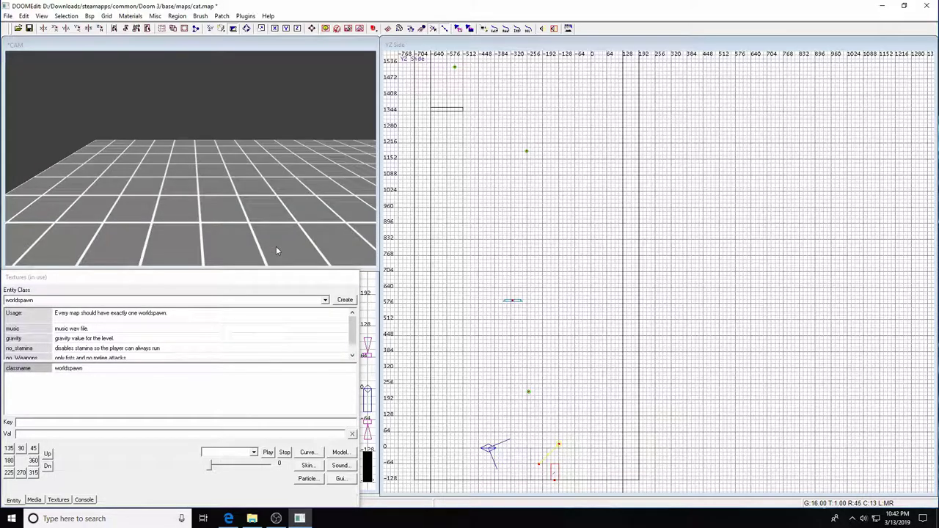
Identify the grid-textured floor brush and locate the adev1_256 texture in the devtesttextures folder
{"action": "left_click", "coordinate": [256, 241], "text": "shift"}
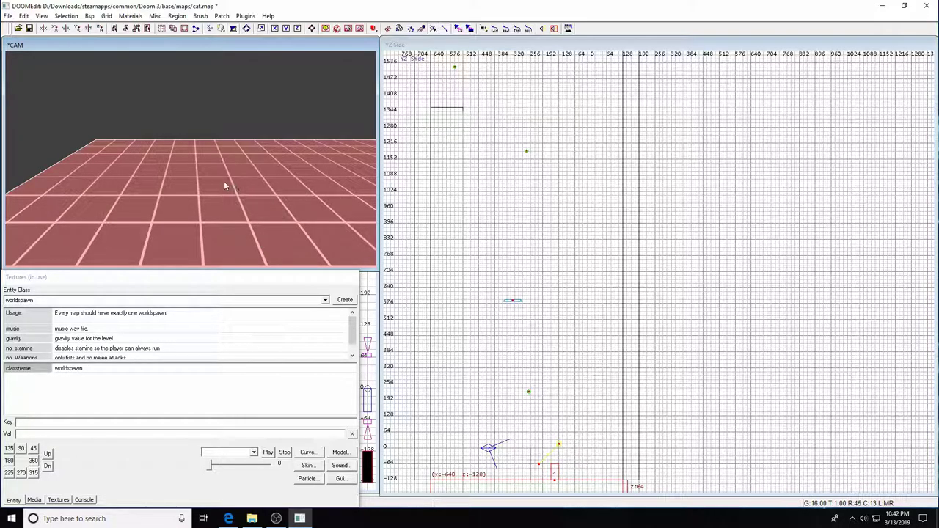
{"action": "key", "text": "Escape"}
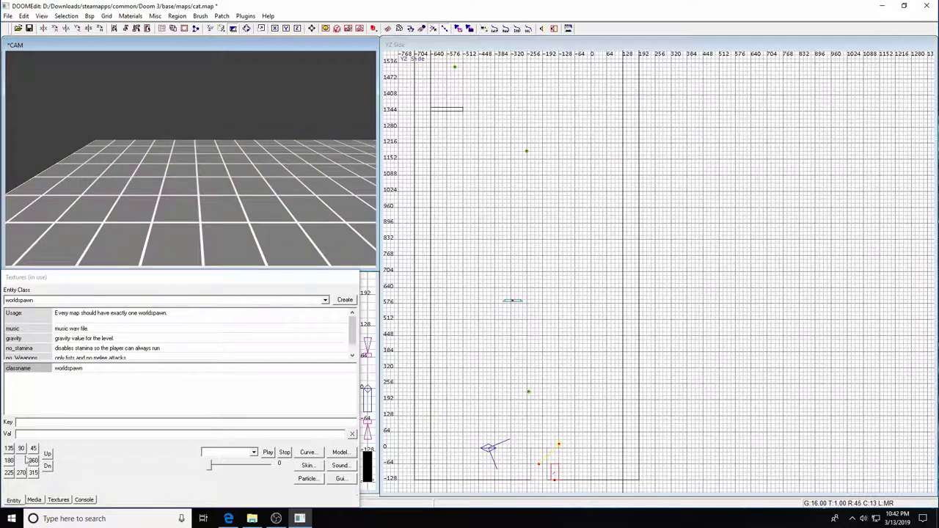
{"action": "left_click", "coordinate": [33, 499]}
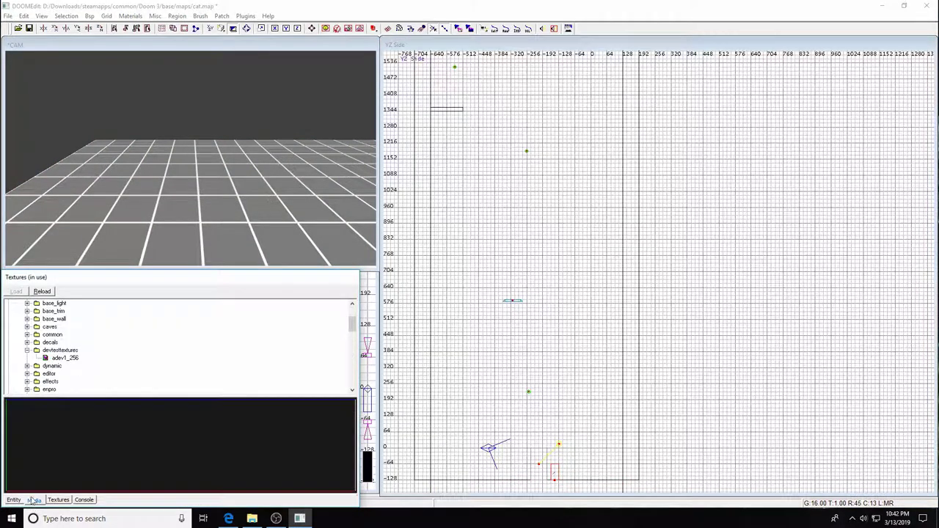
{"action": "left_click", "coordinate": [27, 350]}
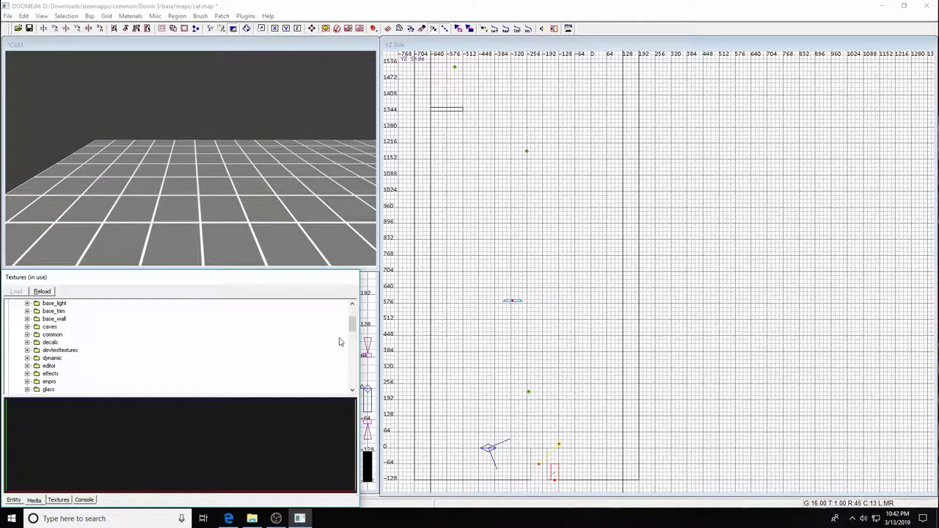
{"action": "scroll", "coordinate": [354, 327], "scroll_direction": "up", "scroll_amount": 2}
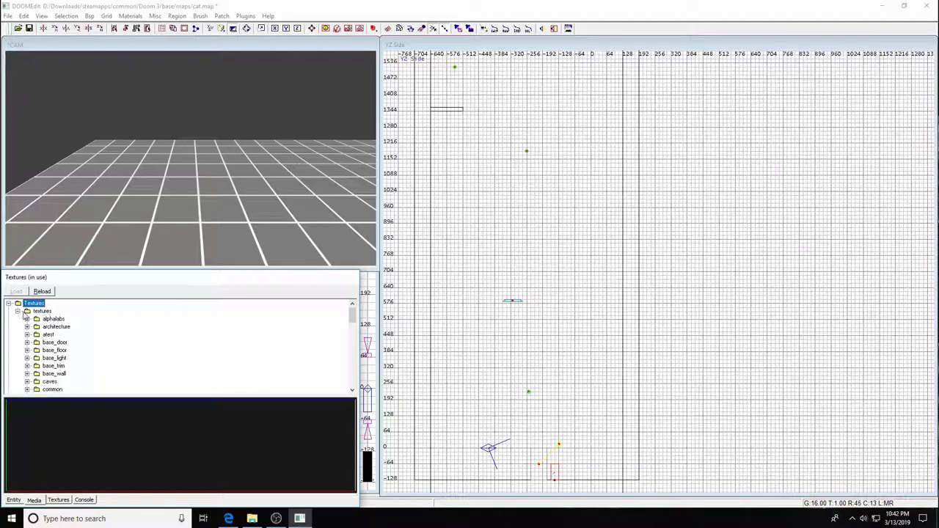
{"action": "left_click", "coordinate": [18, 311]}
{"action": "left_click", "coordinate": [17, 311]}
{"action": "scroll", "coordinate": [69, 355], "scroll_direction": "down", "scroll_amount": 3}
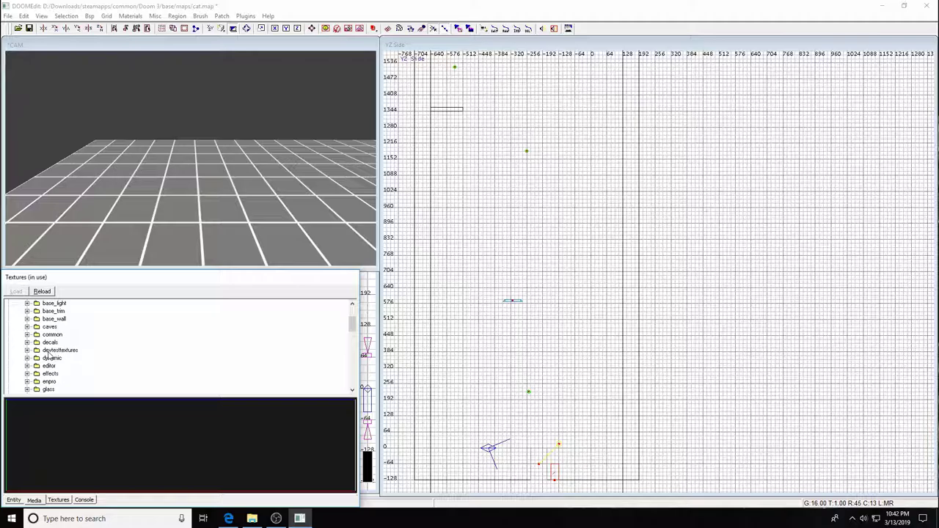
{"action": "left_click", "coordinate": [27, 351]}
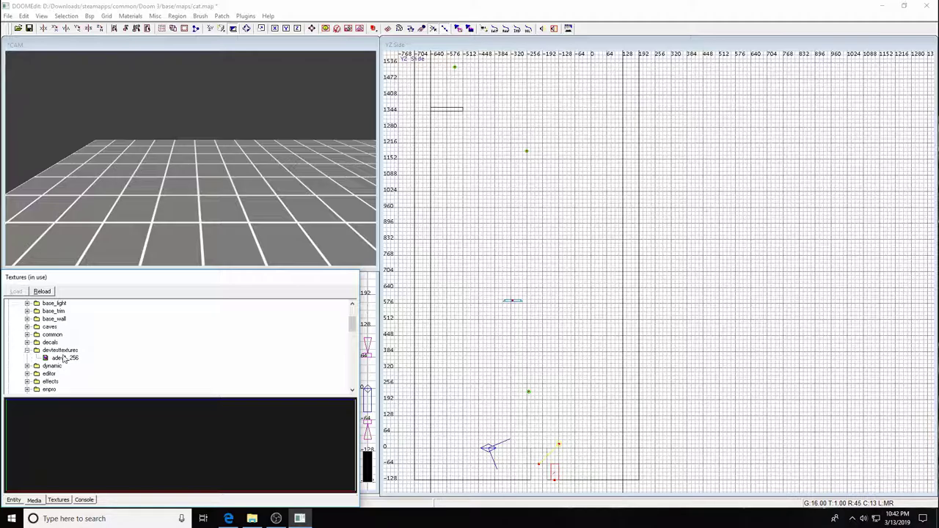
Inspect the Trigger Once brush, the player start and the linked entity from inside the room
{"action": "left_click", "coordinate": [182, 202]}
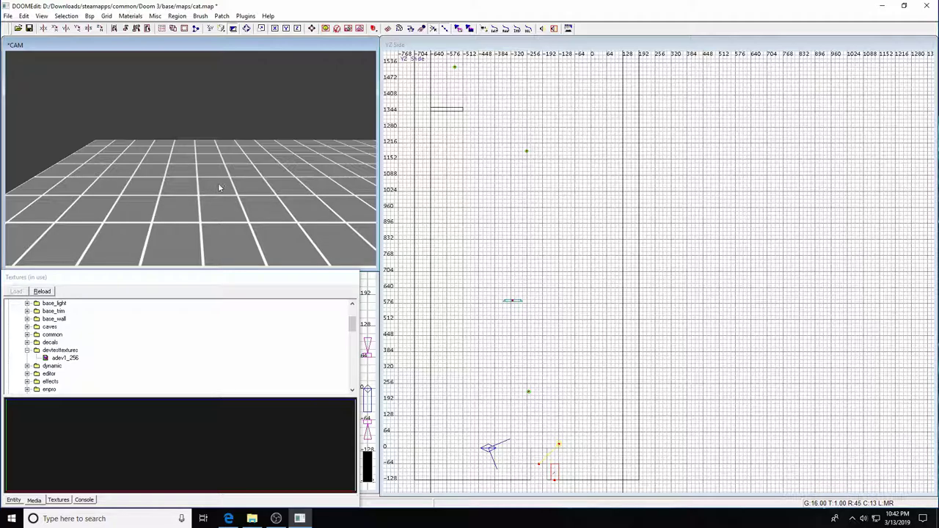
{"action": "key", "text": "Right"}
{"action": "key", "text": "Right"}
{"action": "key", "text": "Up"}
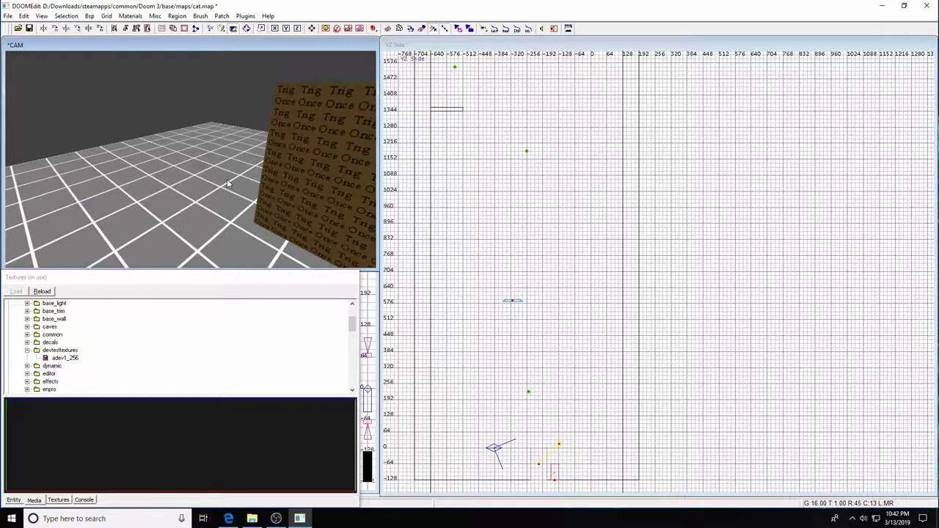
{"action": "key", "text": "Up"}
{"action": "key", "text": "Up"}
{"action": "key", "text": "Up"}
{"action": "key", "text": "Up"}
{"action": "key", "text": "Up"}
{"action": "key", "text": "Up"}
{"action": "key", "text": "Up"}
{"action": "key", "text": "Up"}
{"action": "key", "text": "Up"}
{"action": "key", "text": "Right"}
{"action": "key", "text": "Right"}
{"action": "key", "text": "Right"}
{"action": "key", "text": "Right"}
{"action": "key", "text": "Right"}
{"action": "key", "text": "Right"}
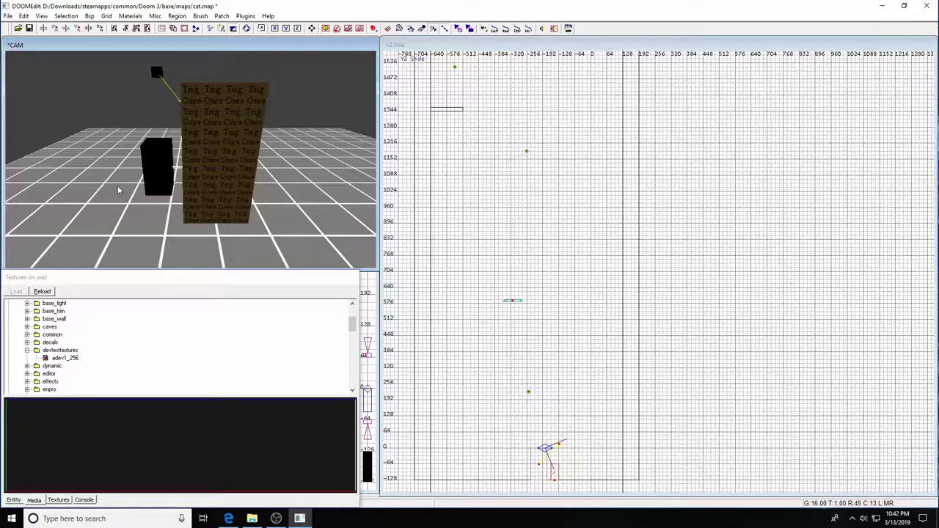
{"action": "key", "text": "Right"}
{"action": "key", "text": "Right"}
{"action": "key", "text": "Right"}
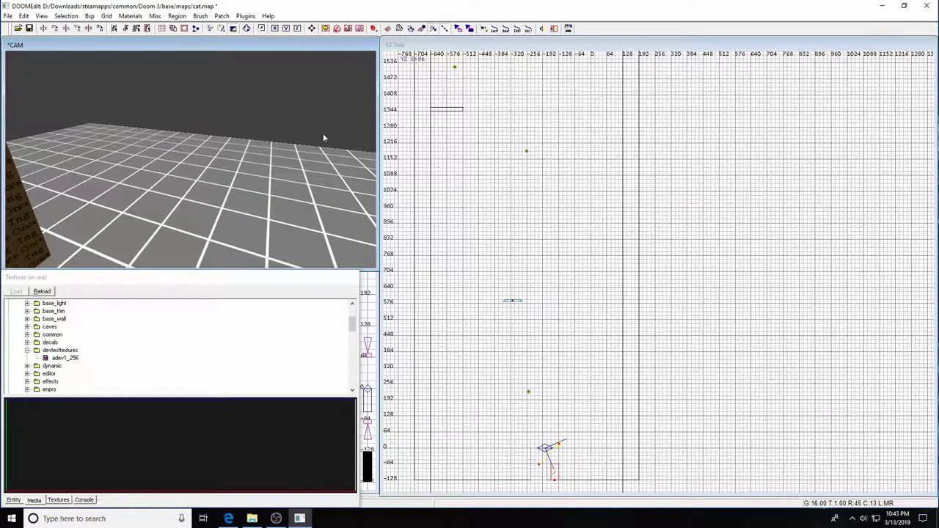
Examine the tall room's layout in the side, top and front 2D views, highlighting a room brush from above
{"action": "scroll", "coordinate": [668, 238], "scroll_direction": "down", "scroll_amount": 4}
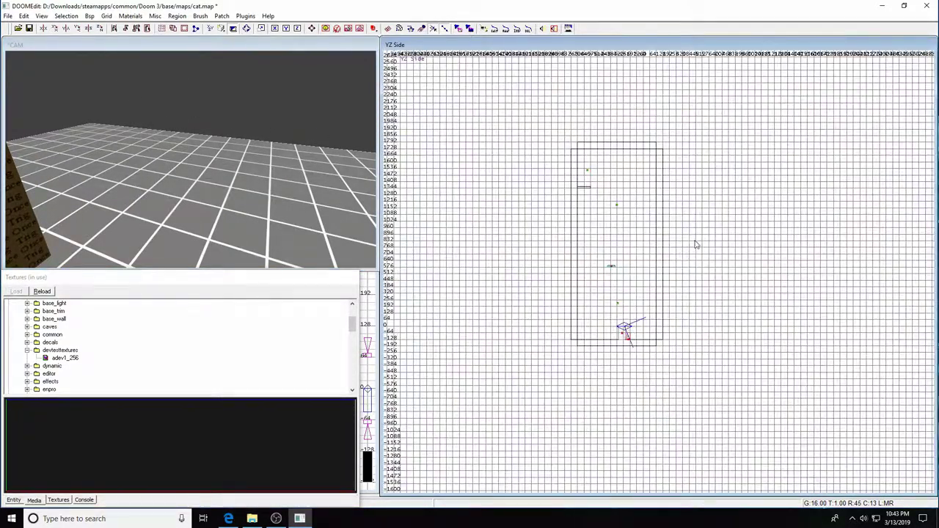
{"action": "right_click_drag", "start_coordinate": [693, 242], "coordinate": [677, 225]}
{"action": "scroll", "coordinate": [693, 243], "scroll_direction": "up", "scroll_amount": 2}
{"action": "key", "text": "ctrl+Tab"}
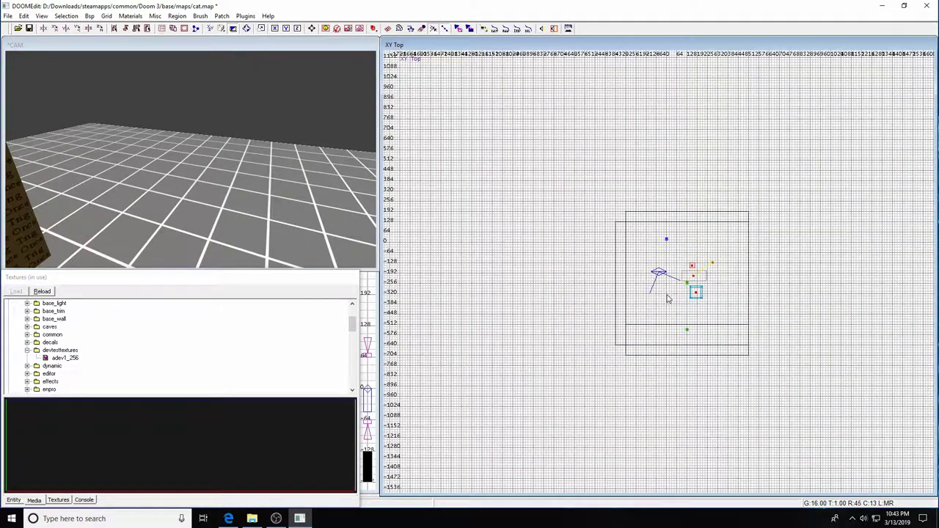
{"action": "left_click", "coordinate": [720, 298], "text": "shift"}
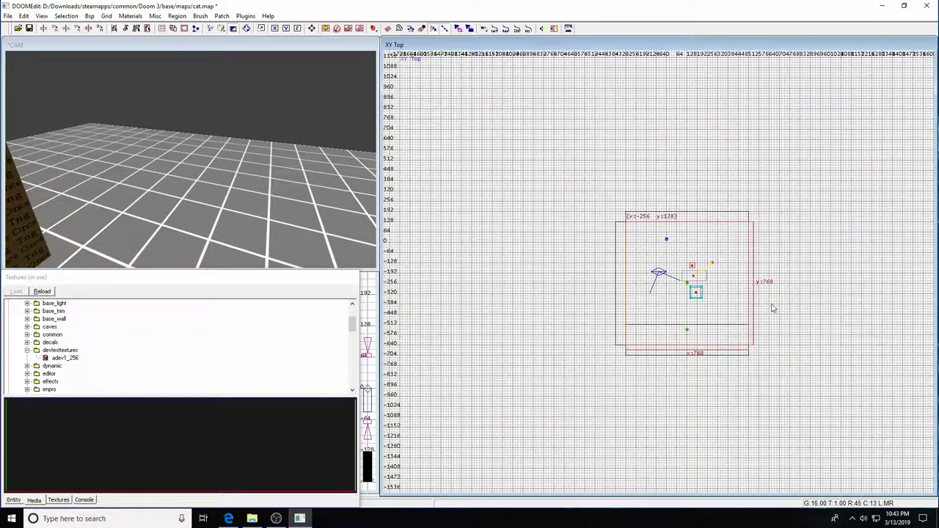
{"action": "key", "text": "Escape"}
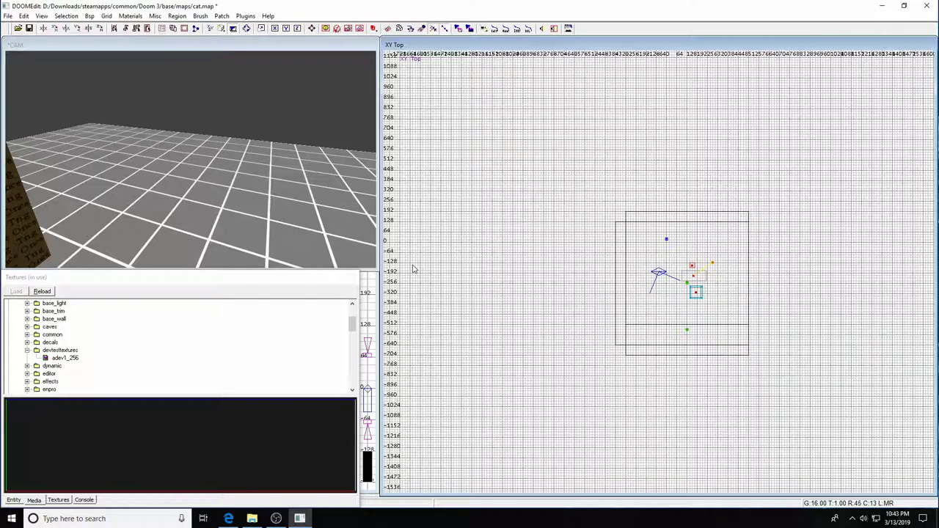
{"action": "key", "text": "ctrl+Tab"}
{"action": "key", "text": "ctrl+Tab"}
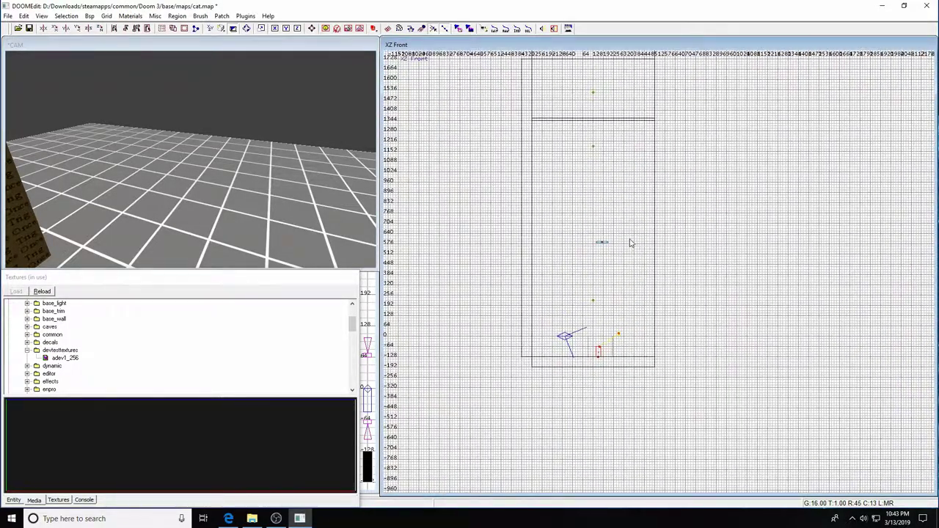
{"action": "scroll", "coordinate": [634, 235], "scroll_direction": "up", "scroll_amount": 1}
{"action": "scroll", "coordinate": [652, 286], "scroll_direction": "up", "scroll_amount": 2}
{"action": "scroll", "coordinate": [655, 297], "scroll_direction": "up", "scroll_amount": 2}
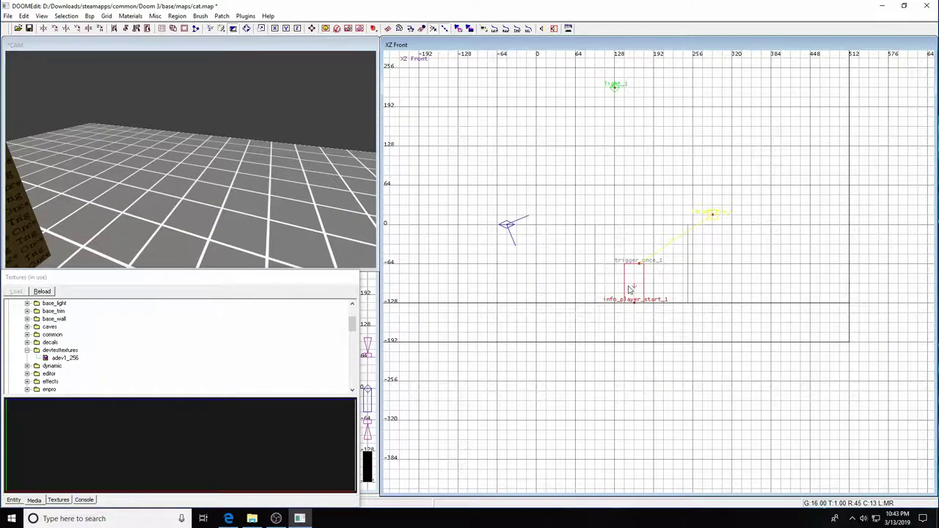
Select the small floating platform partway up the tall room in the YZ side view
{"action": "scroll", "coordinate": [682, 265], "scroll_direction": "down", "scroll_amount": 4}
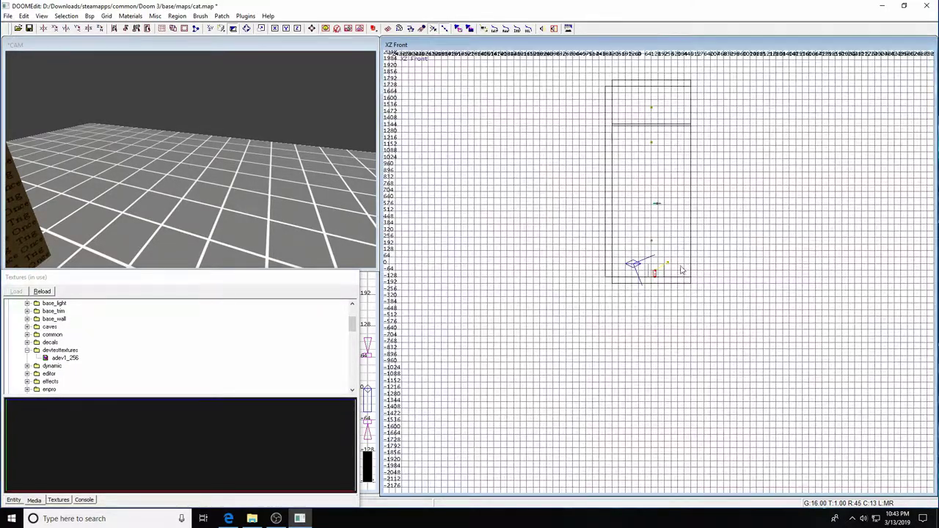
{"action": "scroll", "coordinate": [697, 213], "scroll_direction": "down", "scroll_amount": 3}
{"action": "key", "text": "ctrl+Tab"}
{"action": "scroll", "coordinate": [686, 220], "scroll_direction": "up", "scroll_amount": 2}
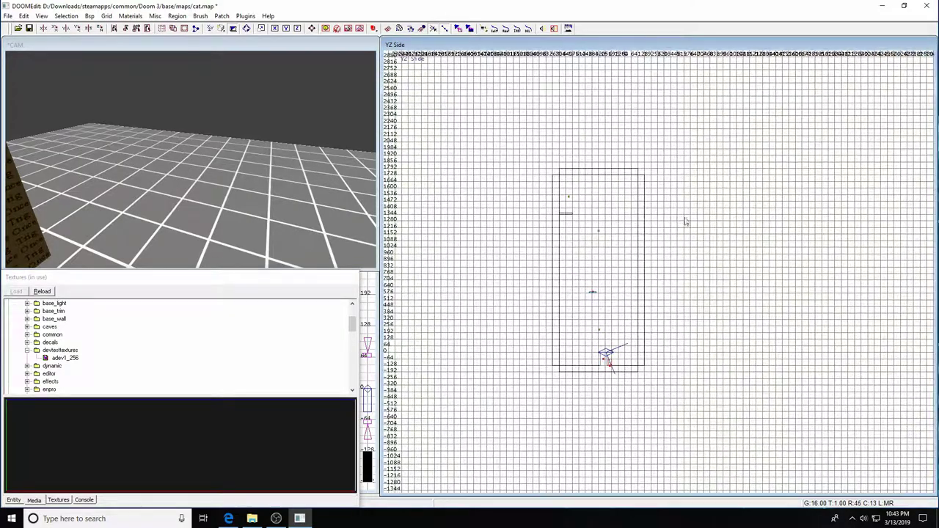
{"action": "right_click_drag", "start_coordinate": [665, 218], "coordinate": [671, 218]}
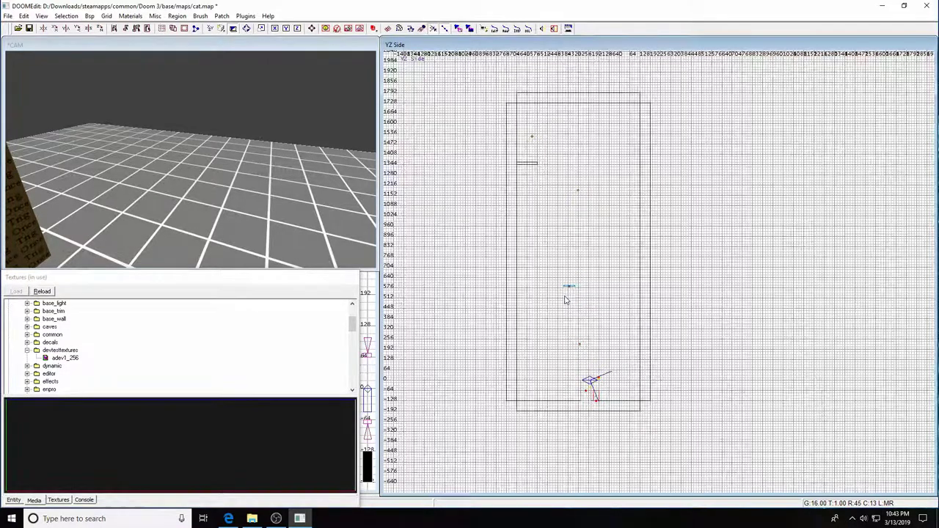
{"action": "scroll", "coordinate": [566, 296], "scroll_direction": "up", "scroll_amount": 4}
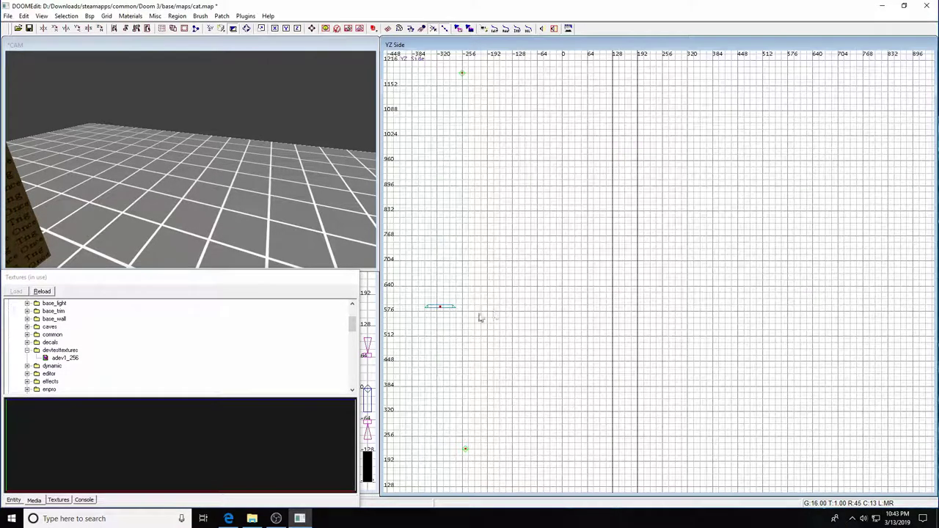
{"action": "left_click", "coordinate": [441, 308], "text": "shift"}
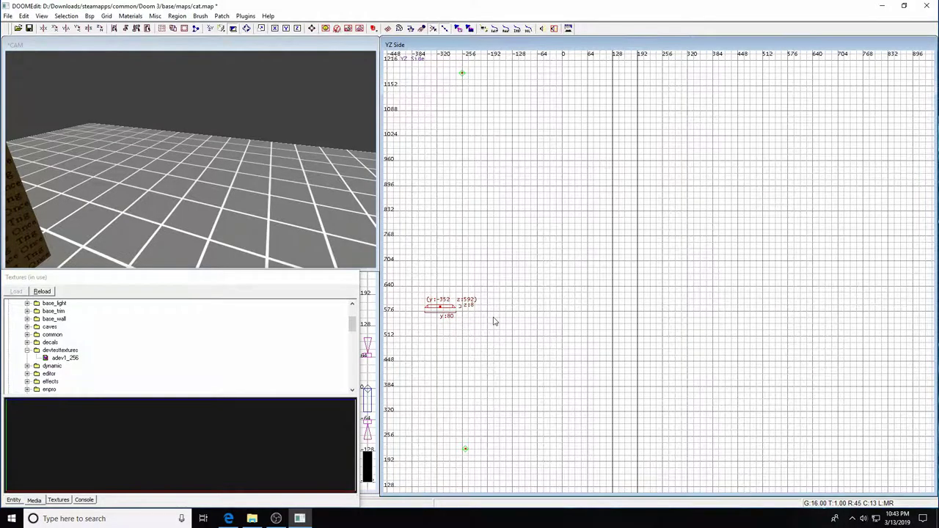
Survey the tall room's full height in the YZ side view, from the floor past the platform to the top ledge
{"action": "right_click_drag", "start_coordinate": [476, 323], "coordinate": [612, 235]}
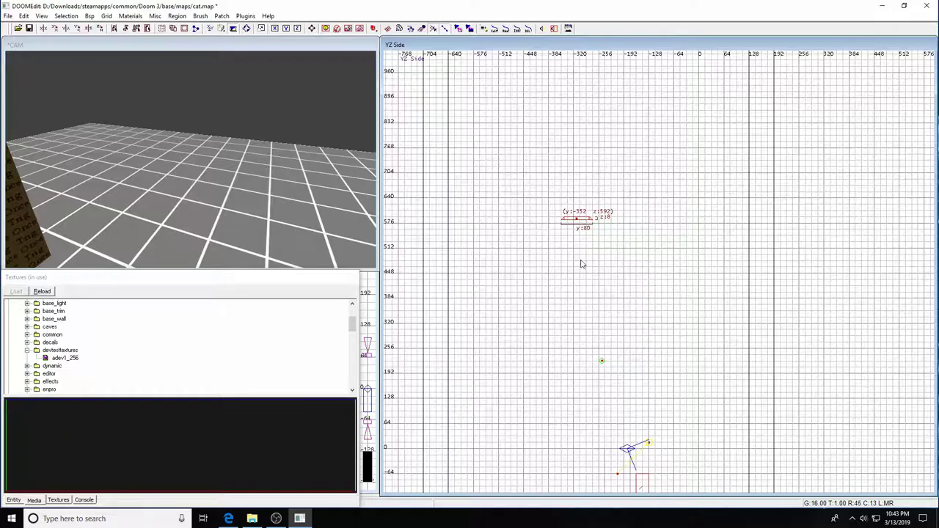
{"action": "right_click_drag", "start_coordinate": [576, 303], "coordinate": [542, 293]}
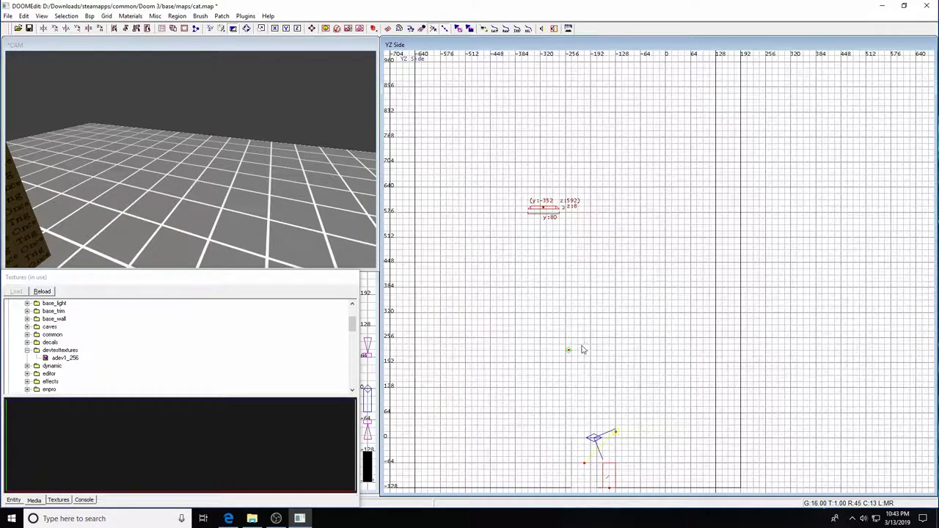
{"action": "right_click_drag", "start_coordinate": [580, 343], "coordinate": [578, 339]}
{"action": "scroll", "coordinate": [603, 293], "scroll_direction": "down", "scroll_amount": 4}
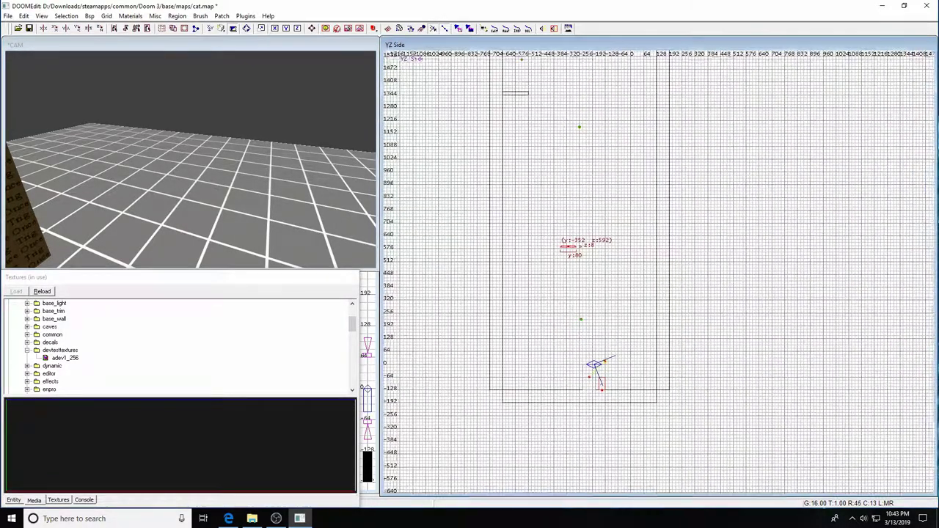
{"action": "right_click_drag", "start_coordinate": [581, 291], "coordinate": [579, 293]}
{"action": "right_click_drag", "start_coordinate": [600, 256], "coordinate": [580, 290]}
{"action": "right_click_drag", "start_coordinate": [591, 206], "coordinate": [567, 229]}
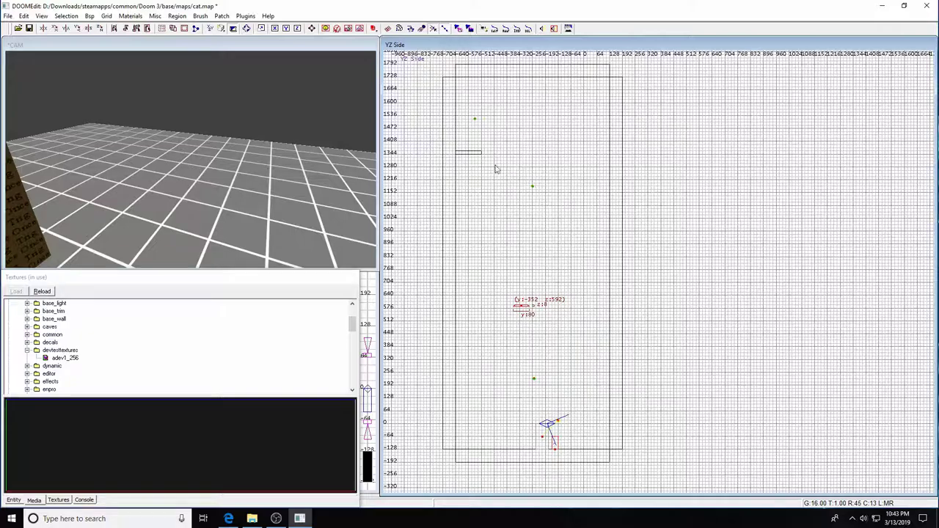
Measure the height from the room's floor to the top ledge with a temporary brush in the YZ side view
{"action": "key", "text": "Escape"}
{"action": "left_click", "coordinate": [469, 154], "text": "shift"}
{"action": "key", "text": "Escape"}
{"action": "left_click_drag", "start_coordinate": [472, 154], "coordinate": [476, 450]}
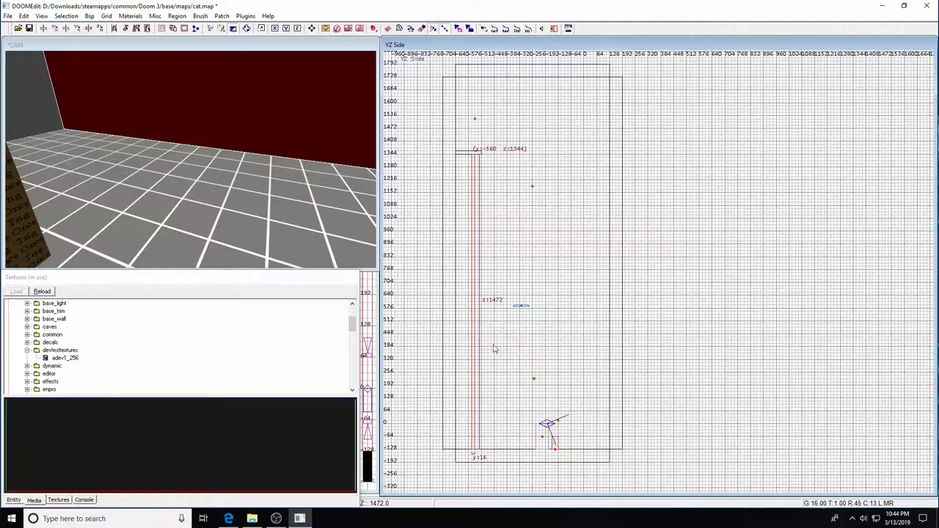
{"action": "key", "text": "Escape"}
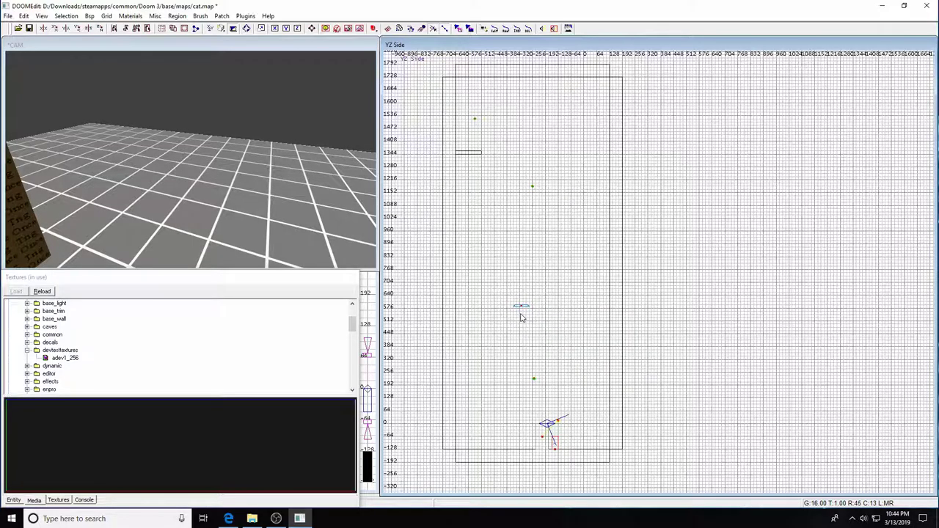
Select the floating platform and review its func_plat entity properties, including damage, speed, height and opening sound
{"action": "left_click", "coordinate": [521, 308], "text": "shift"}
{"action": "left_click", "coordinate": [13, 500]}
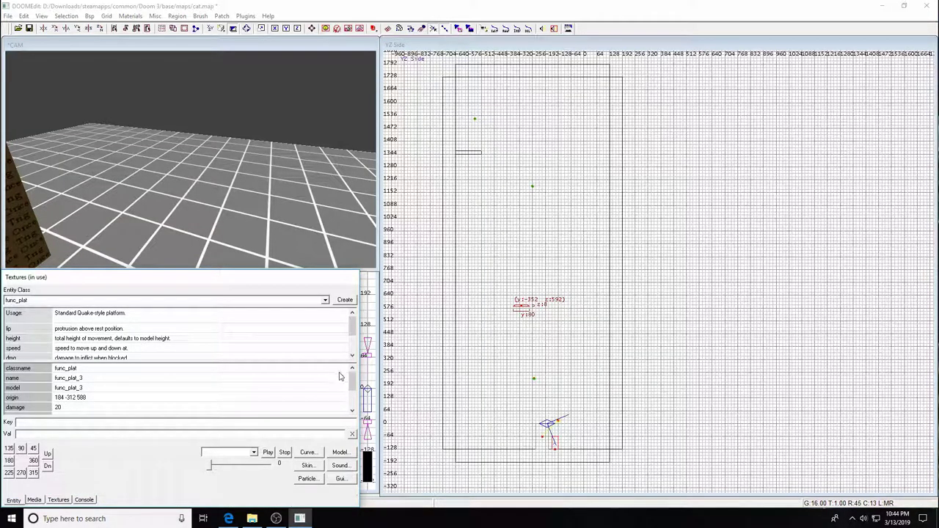
{"action": "scroll", "coordinate": [352, 381], "scroll_direction": "down", "scroll_amount": 1}
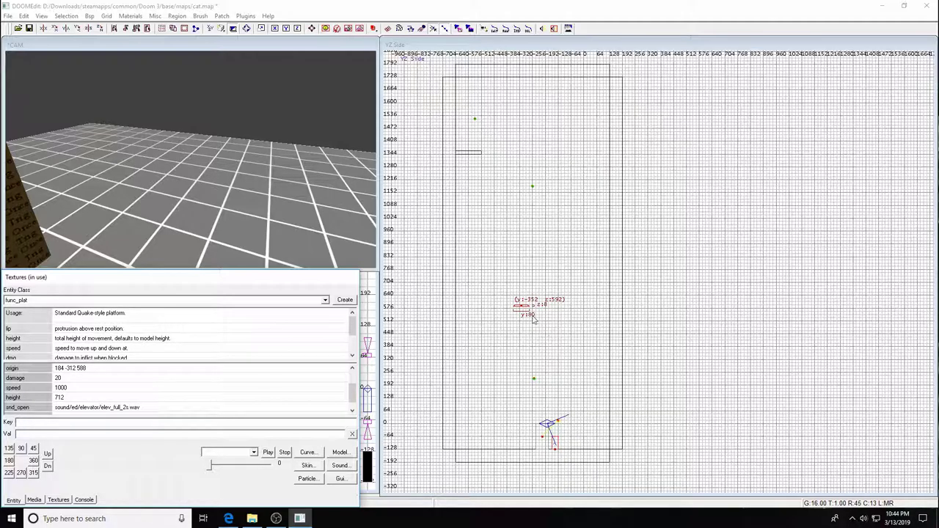
{"action": "key", "text": "Escape"}
Switch to the DOOM 3 game and load the level with the console command map cat
{"action": "key", "text": "F2"}
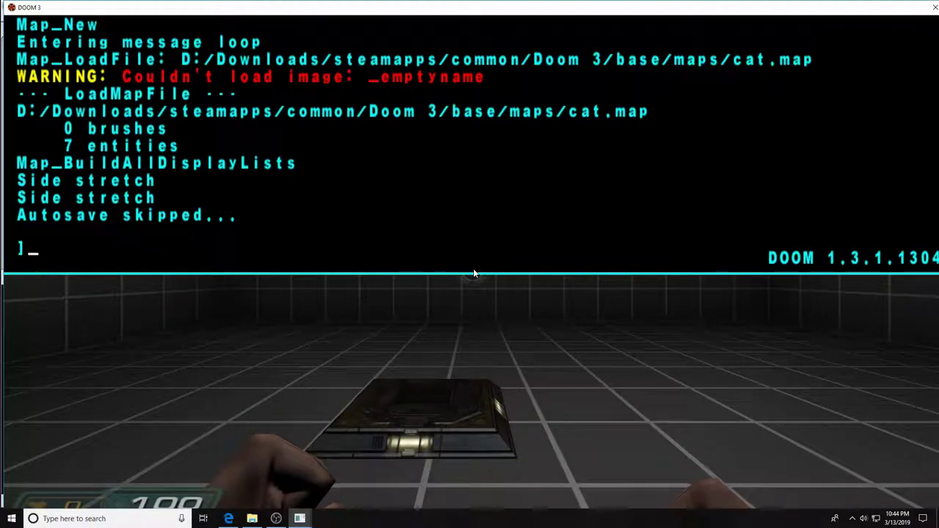
{"action": "type", "text": "map "}
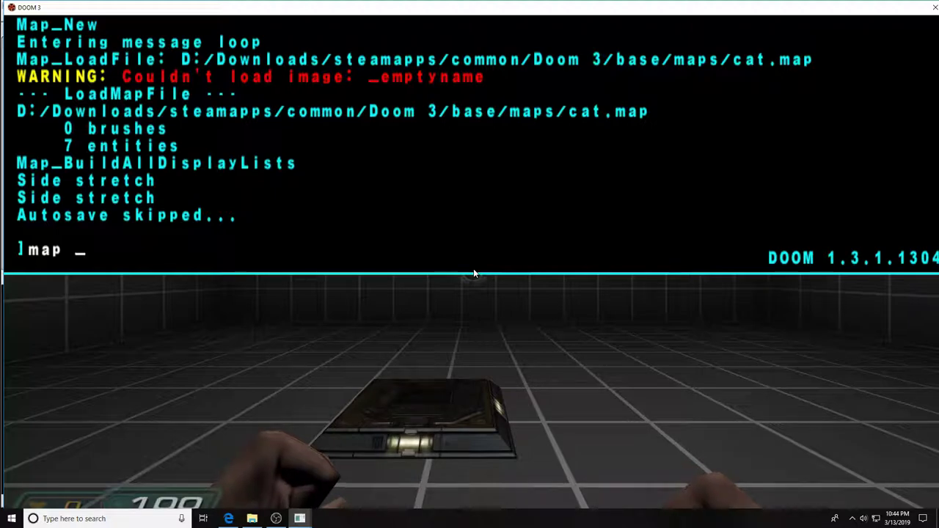
{"action": "type", "text": "cat"}
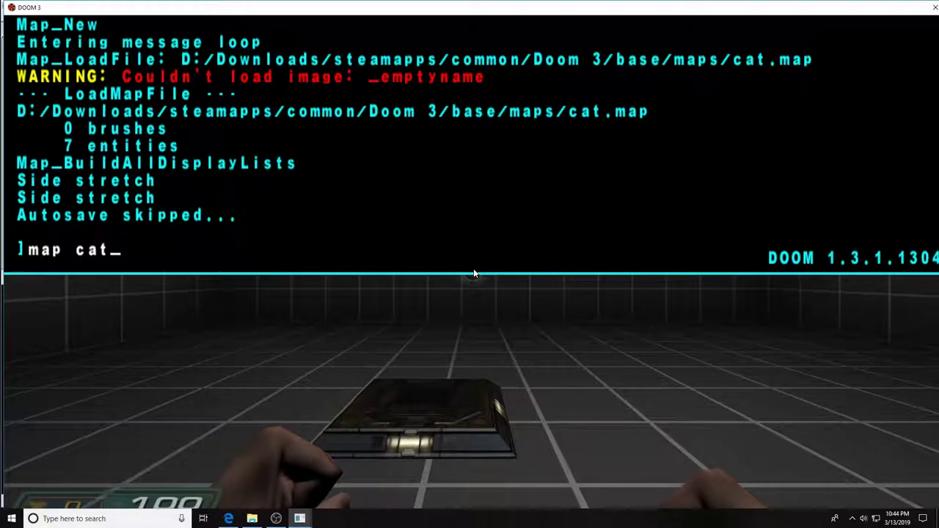
{"action": "key", "text": "Return"}
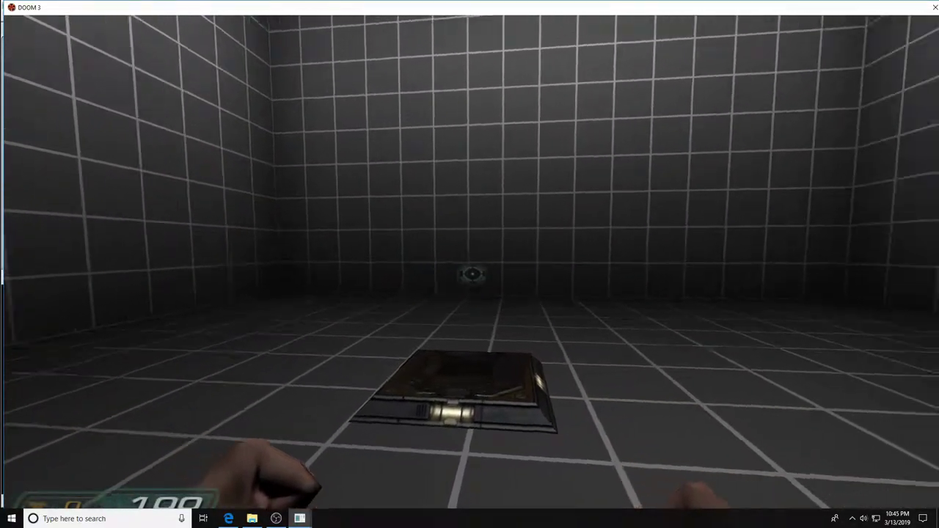
Ride the catapult platform up to the top ledge and look down into the tall room
{"action": "key", "text": "w"}
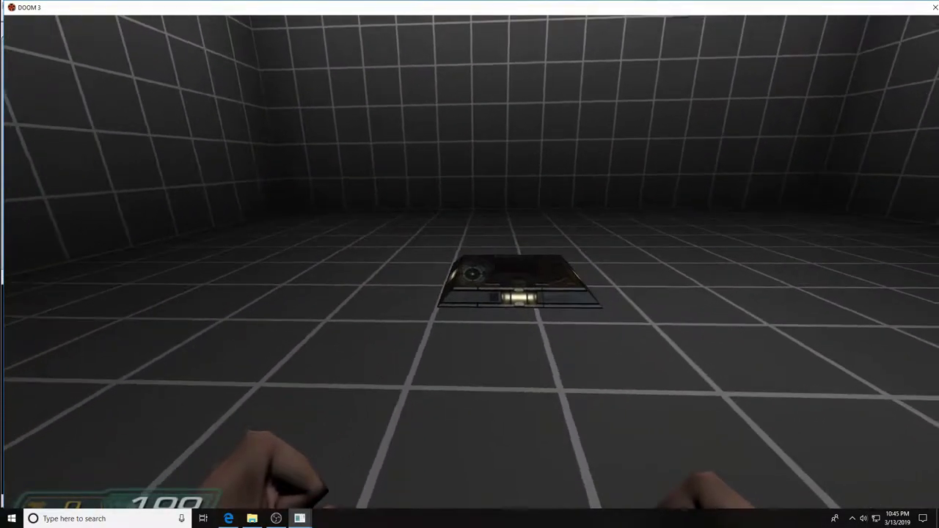
{"action": "key", "text": "w"}
{"action": "key", "text": "w"}
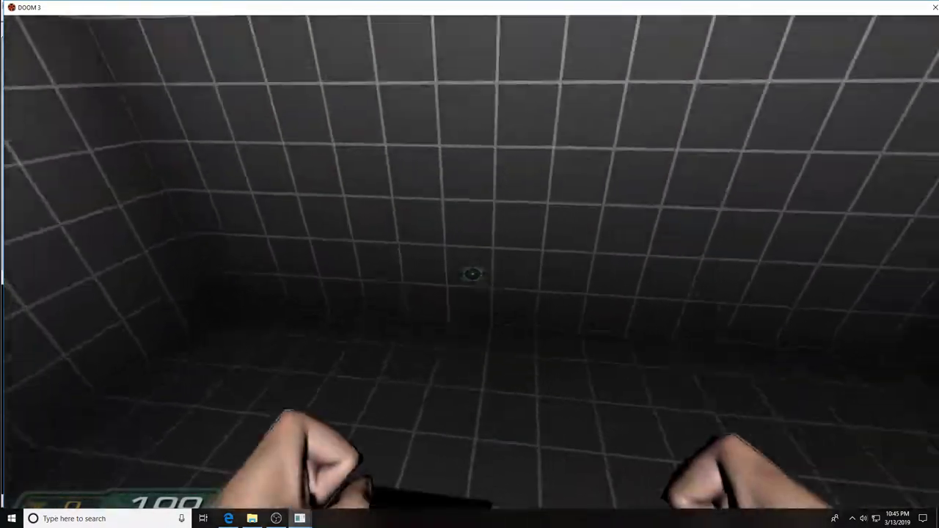
{"action": "key", "text": "w"}
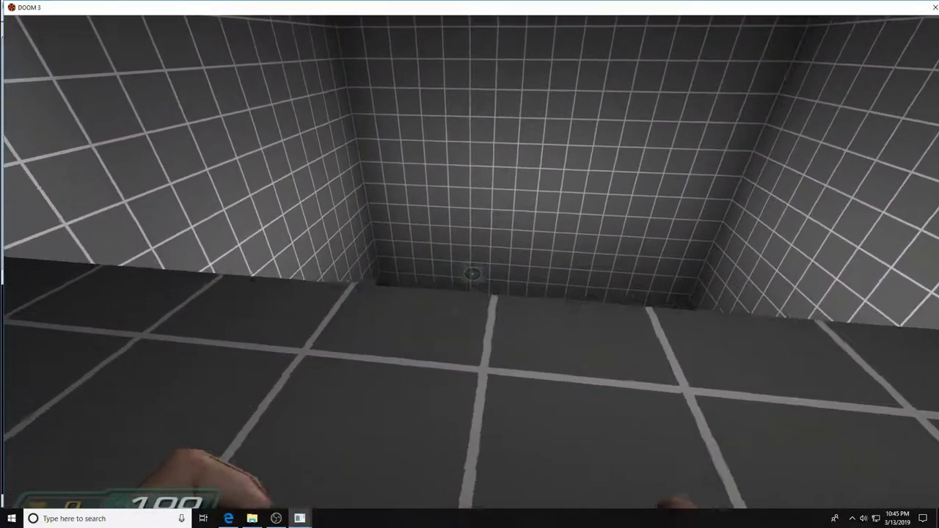
{"action": "key", "text": "w"}
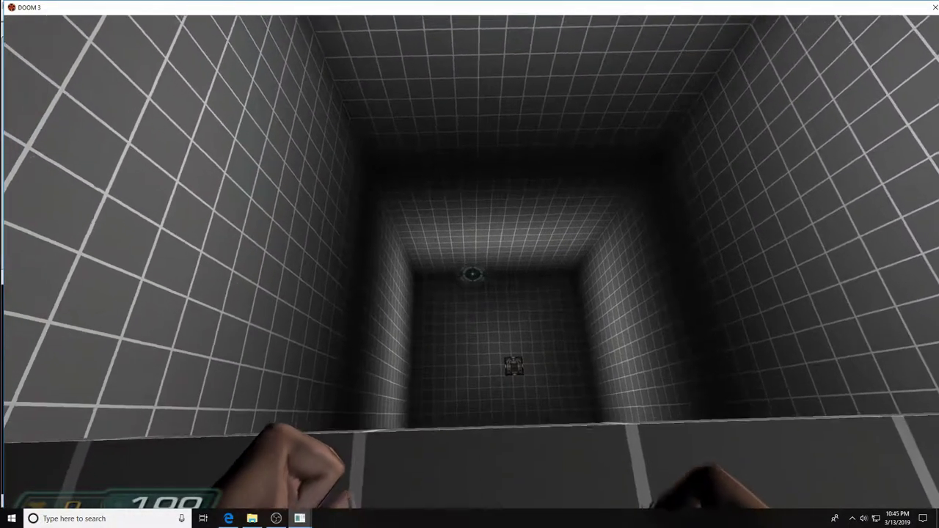
Reload the level with map cat and test the catapult platform's launch while looking down at it
{"action": "key", "text": "ctrl+alt+grave"}
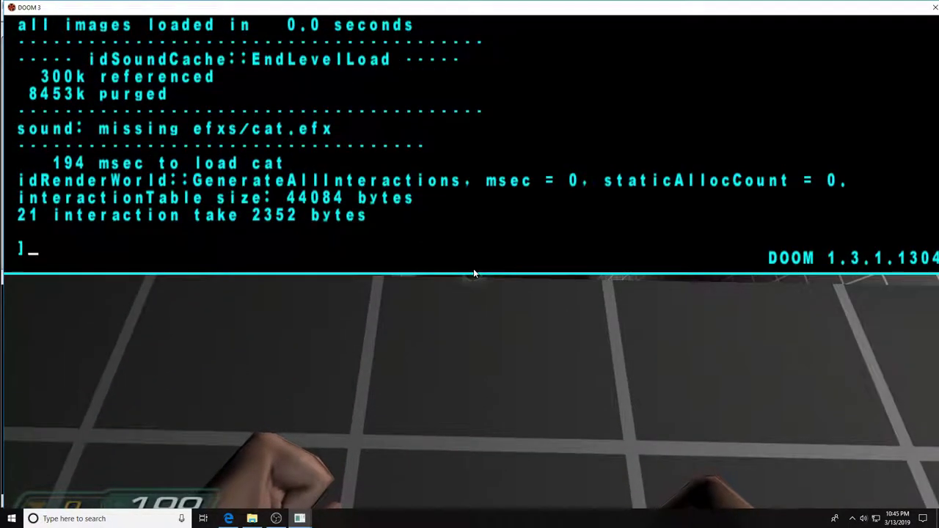
{"action": "type", "text": "map cat"}
{"action": "key", "text": "Return"}
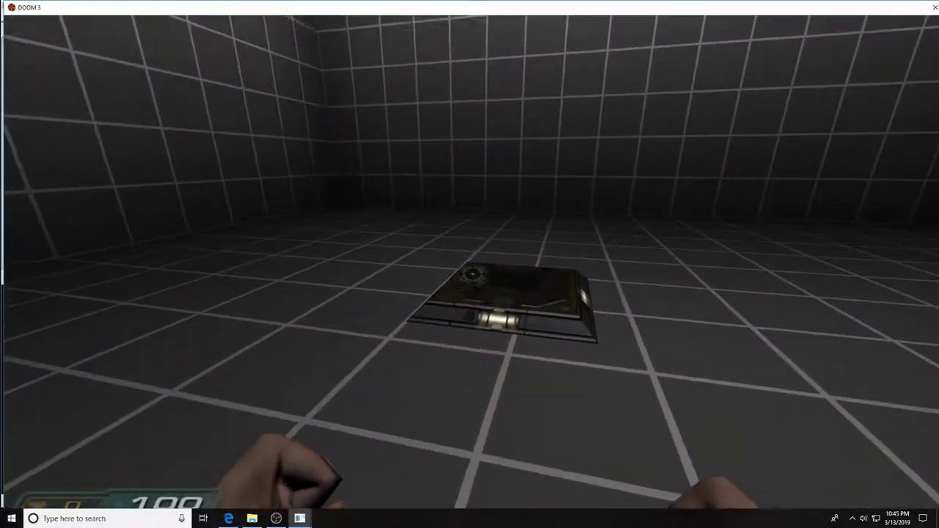
{"action": "key", "text": "w"}
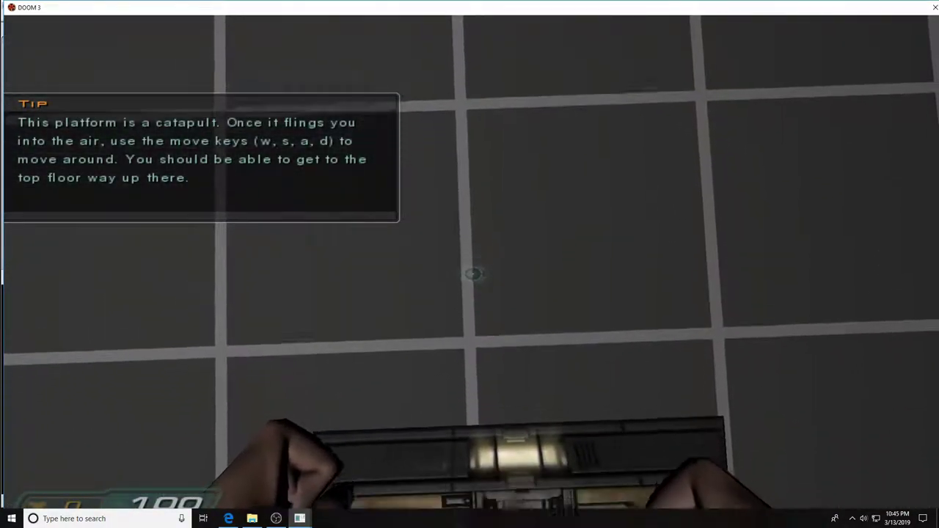
{"action": "key", "text": "s"}
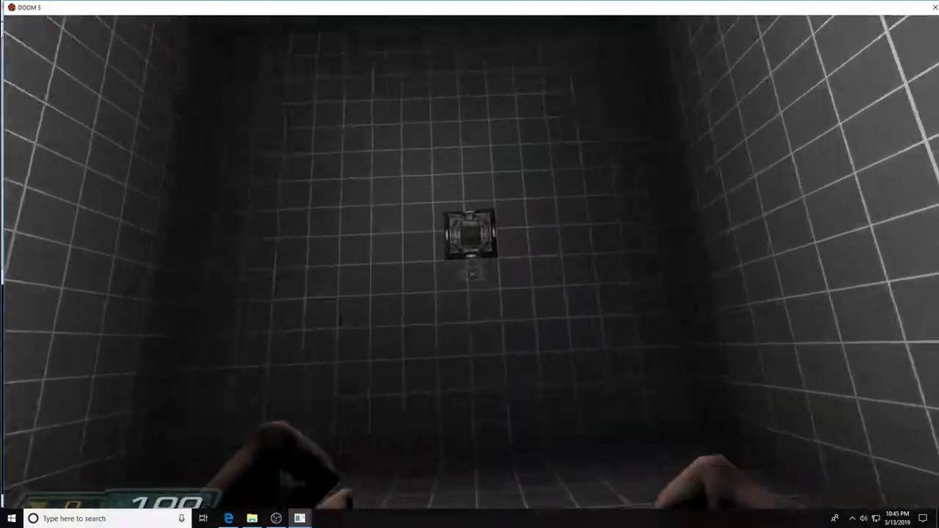
Rerun map cat from the console and steer from the catapult platform onto the top ledge
{"action": "key", "text": "grave"}
{"action": "key", "text": "Up"}
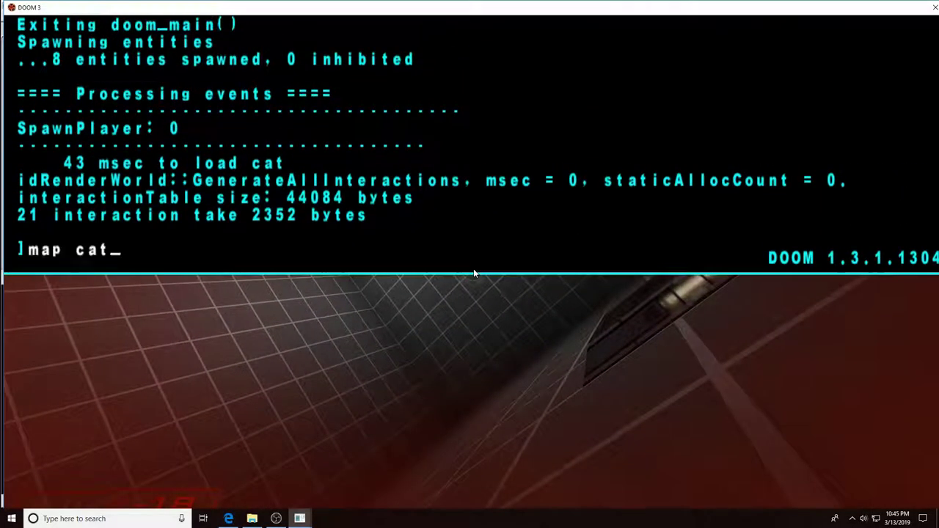
{"action": "key", "text": "Return"}
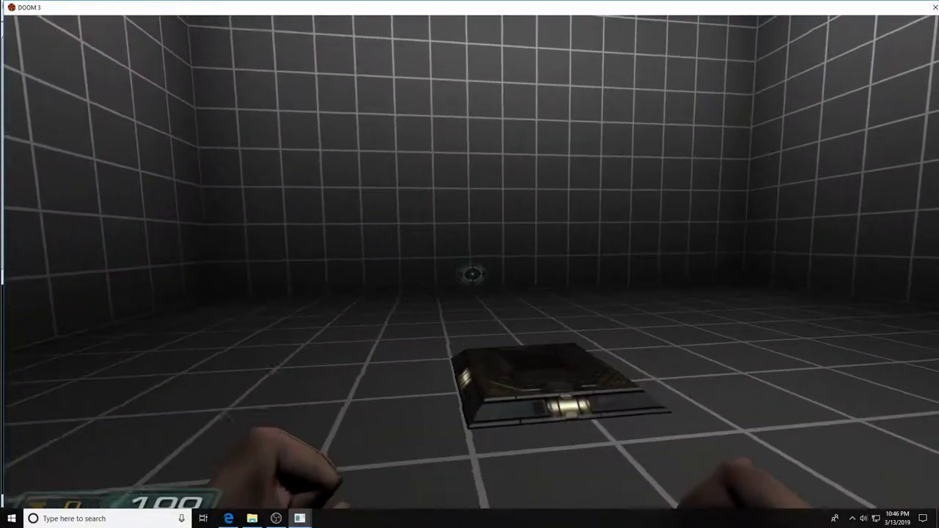
{"action": "key", "text": "w"}
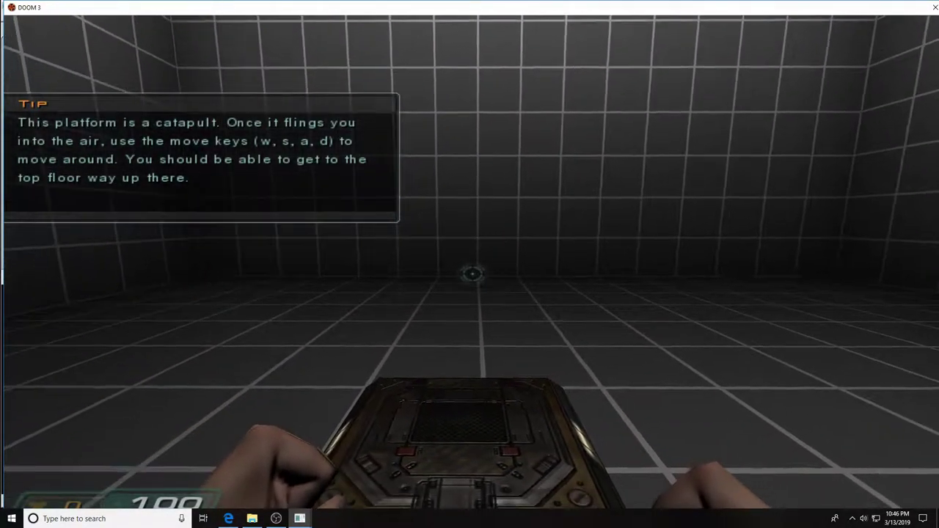
{"action": "key", "text": "w"}
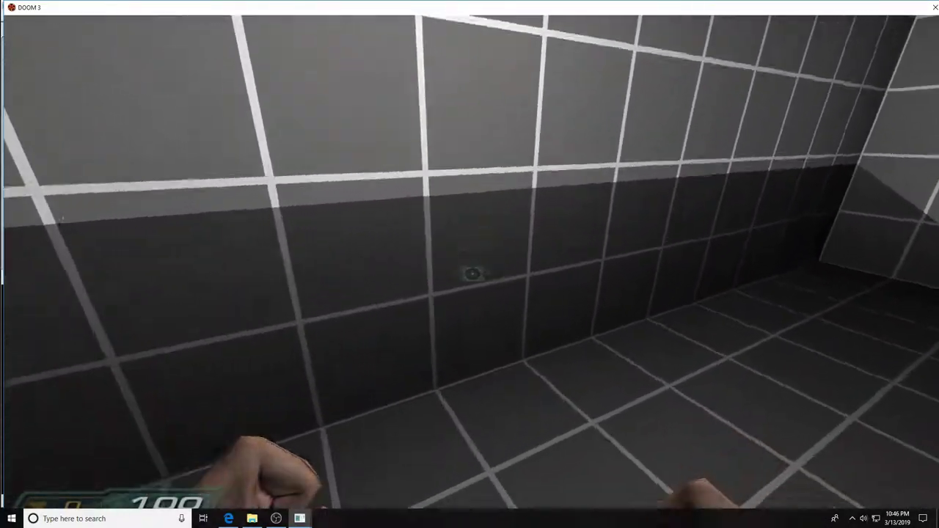
{"action": "key", "text": "w"}
{"action": "key", "text": "w"}
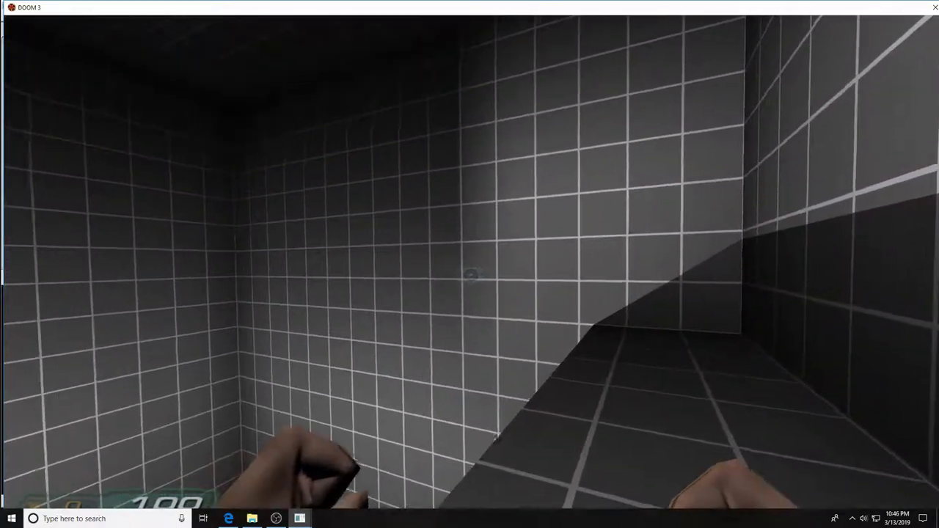
Walk along the top ledge and inspect the drop to the platform below from its edge
{"action": "key", "text": "w"}
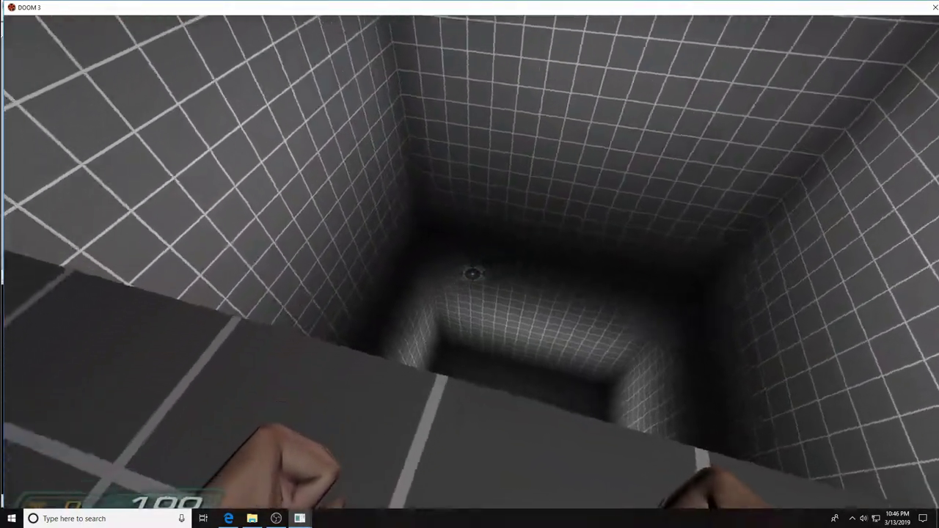
{"action": "key", "text": "w"}
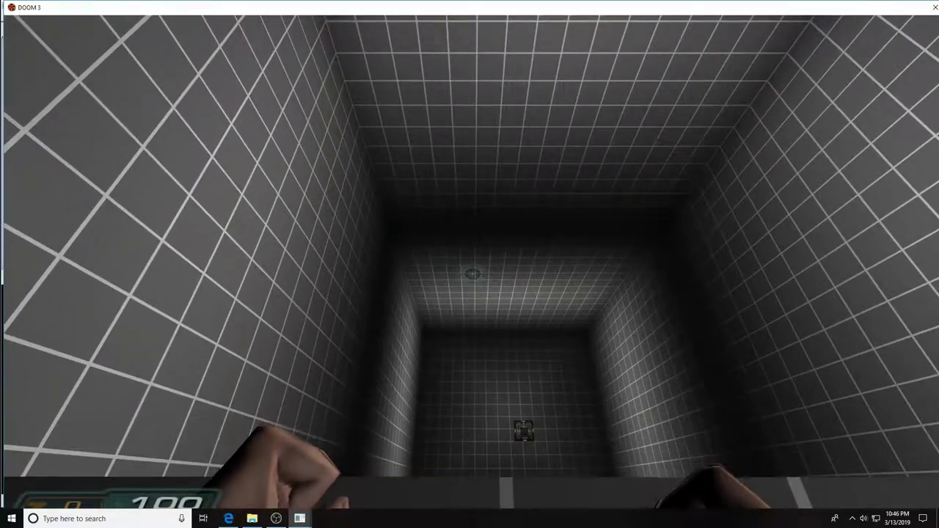
{"action": "key", "text": "s"}
{"action": "key", "text": "w"}
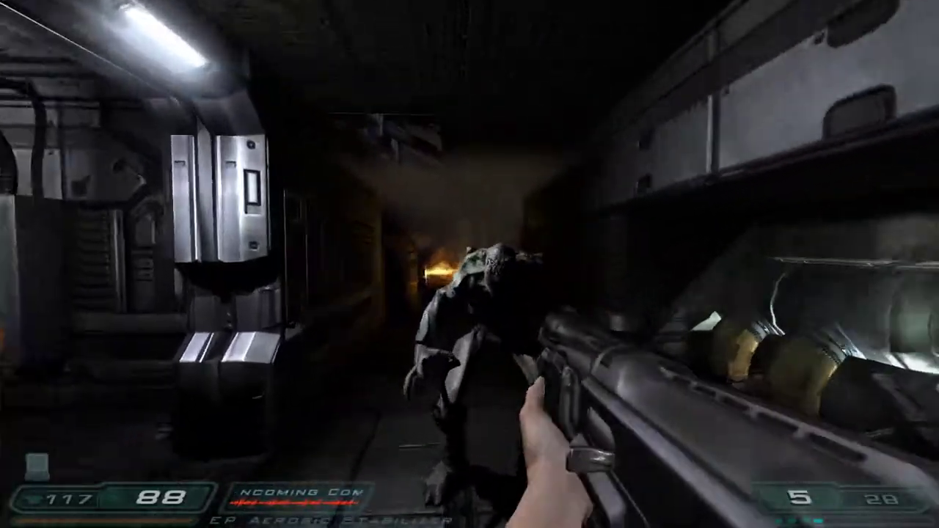
{"action": "left_click", "coordinate": [470, 264]}
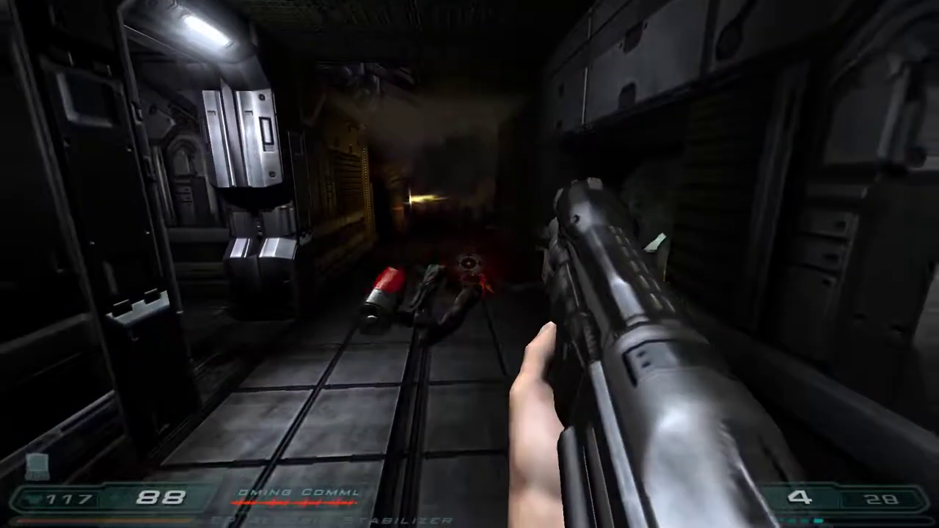
{"action": "key", "text": "w"}
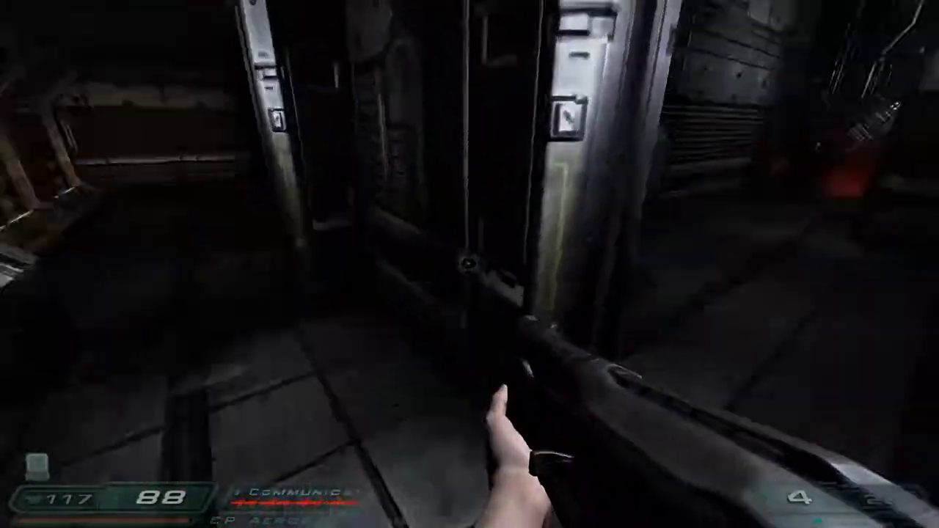